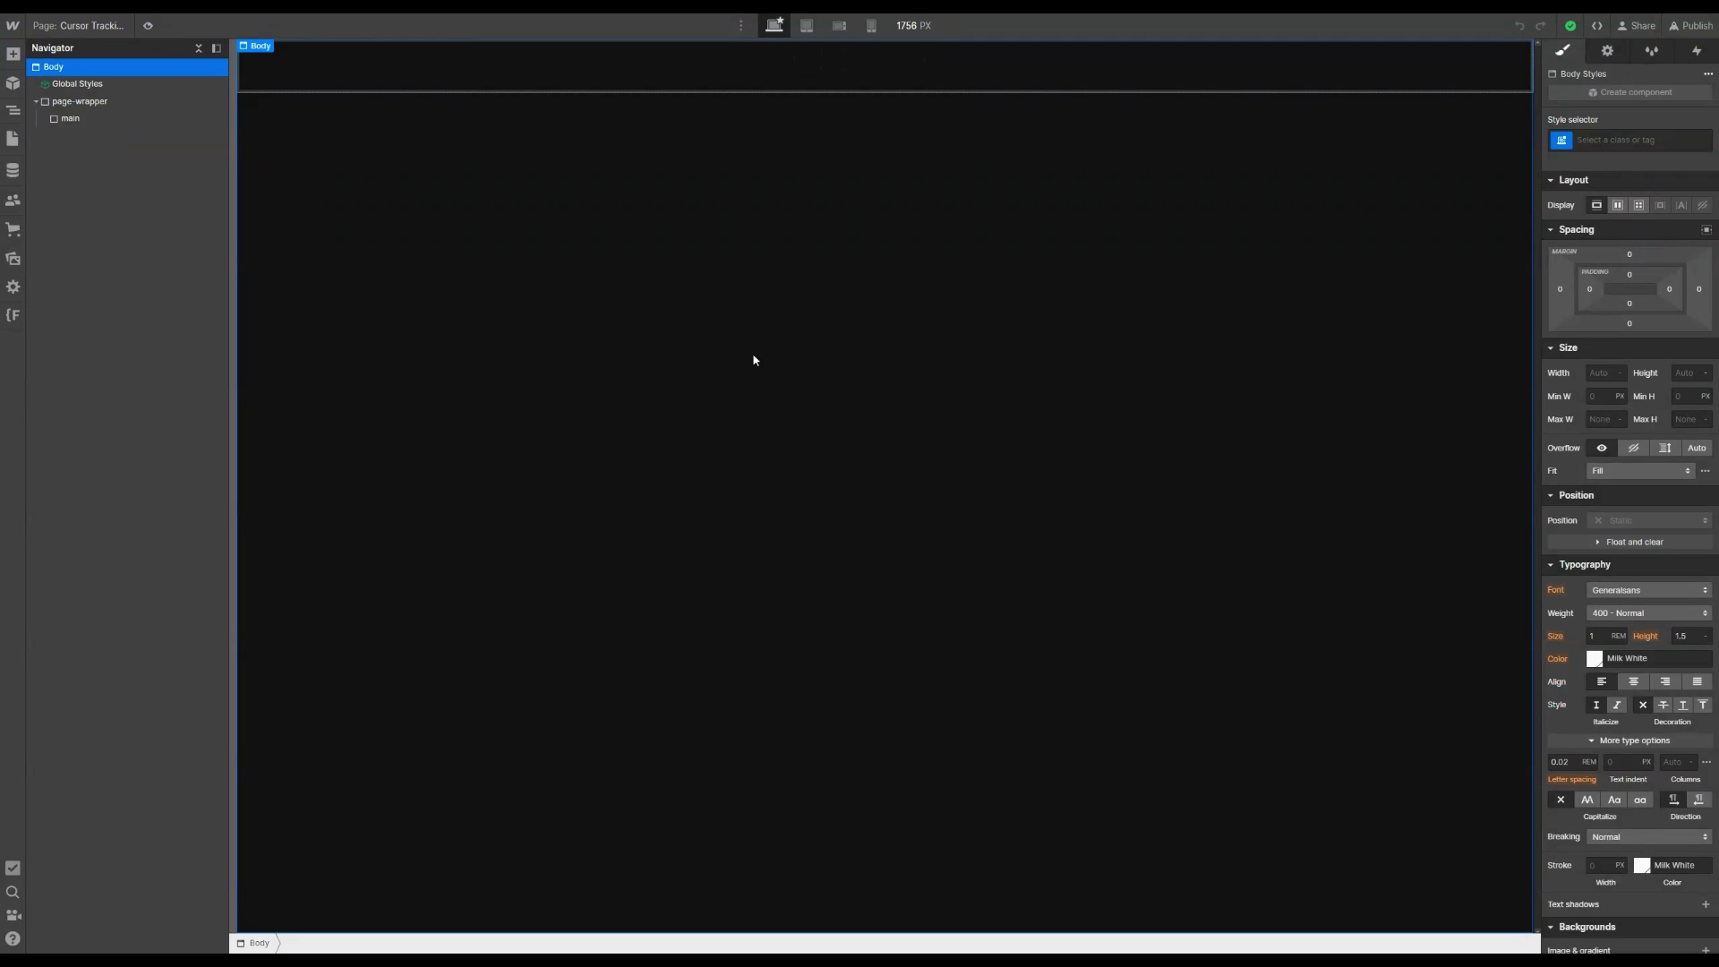
Step: Add a Section element inside main and give it the class "section"
{"action": "left_click", "coordinate": [614, 97]}
{"action": "key", "text": "ctrl+e"}
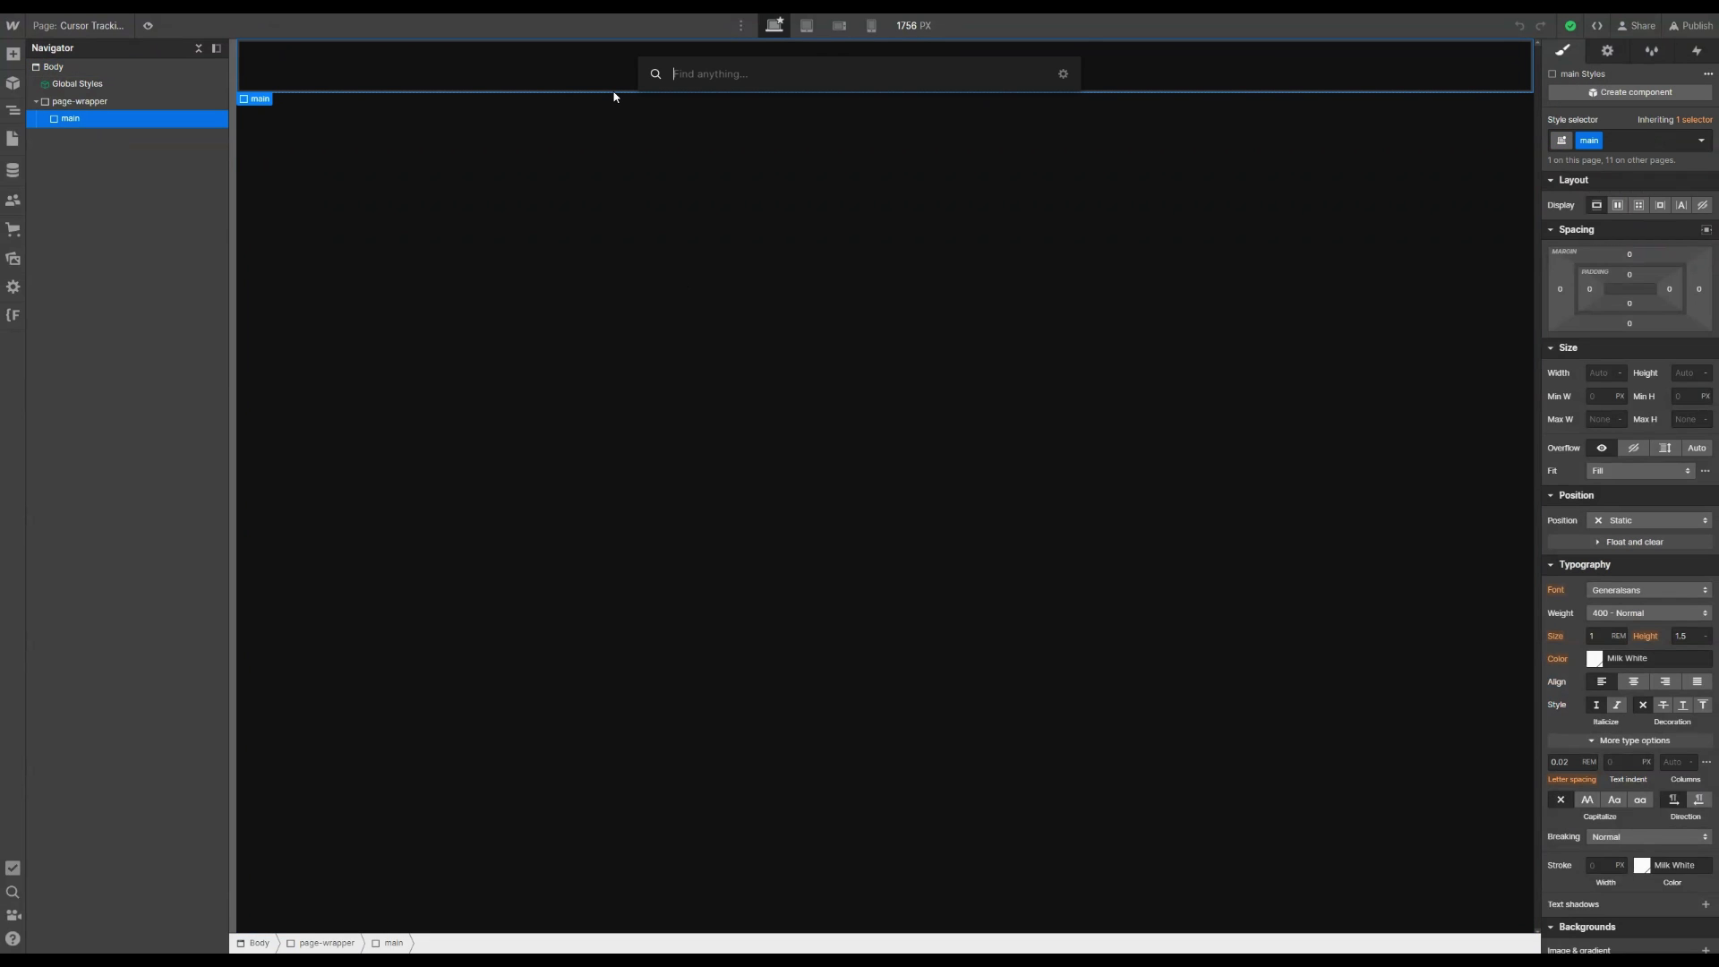
{"action": "type", "text": "sec"}
{"action": "key", "text": "Return"}
{"action": "key", "text": "ctrl+Return"}
{"action": "type", "text": "section"}
{"action": "key", "text": "Return"}
Step: Add a Container inside the section and assign it the existing class main-container
{"action": "key", "text": "ctrl+e"}
{"action": "type", "text": "con"}
{"action": "key", "text": "Return"}
{"action": "key", "text": "ctrl+Return"}
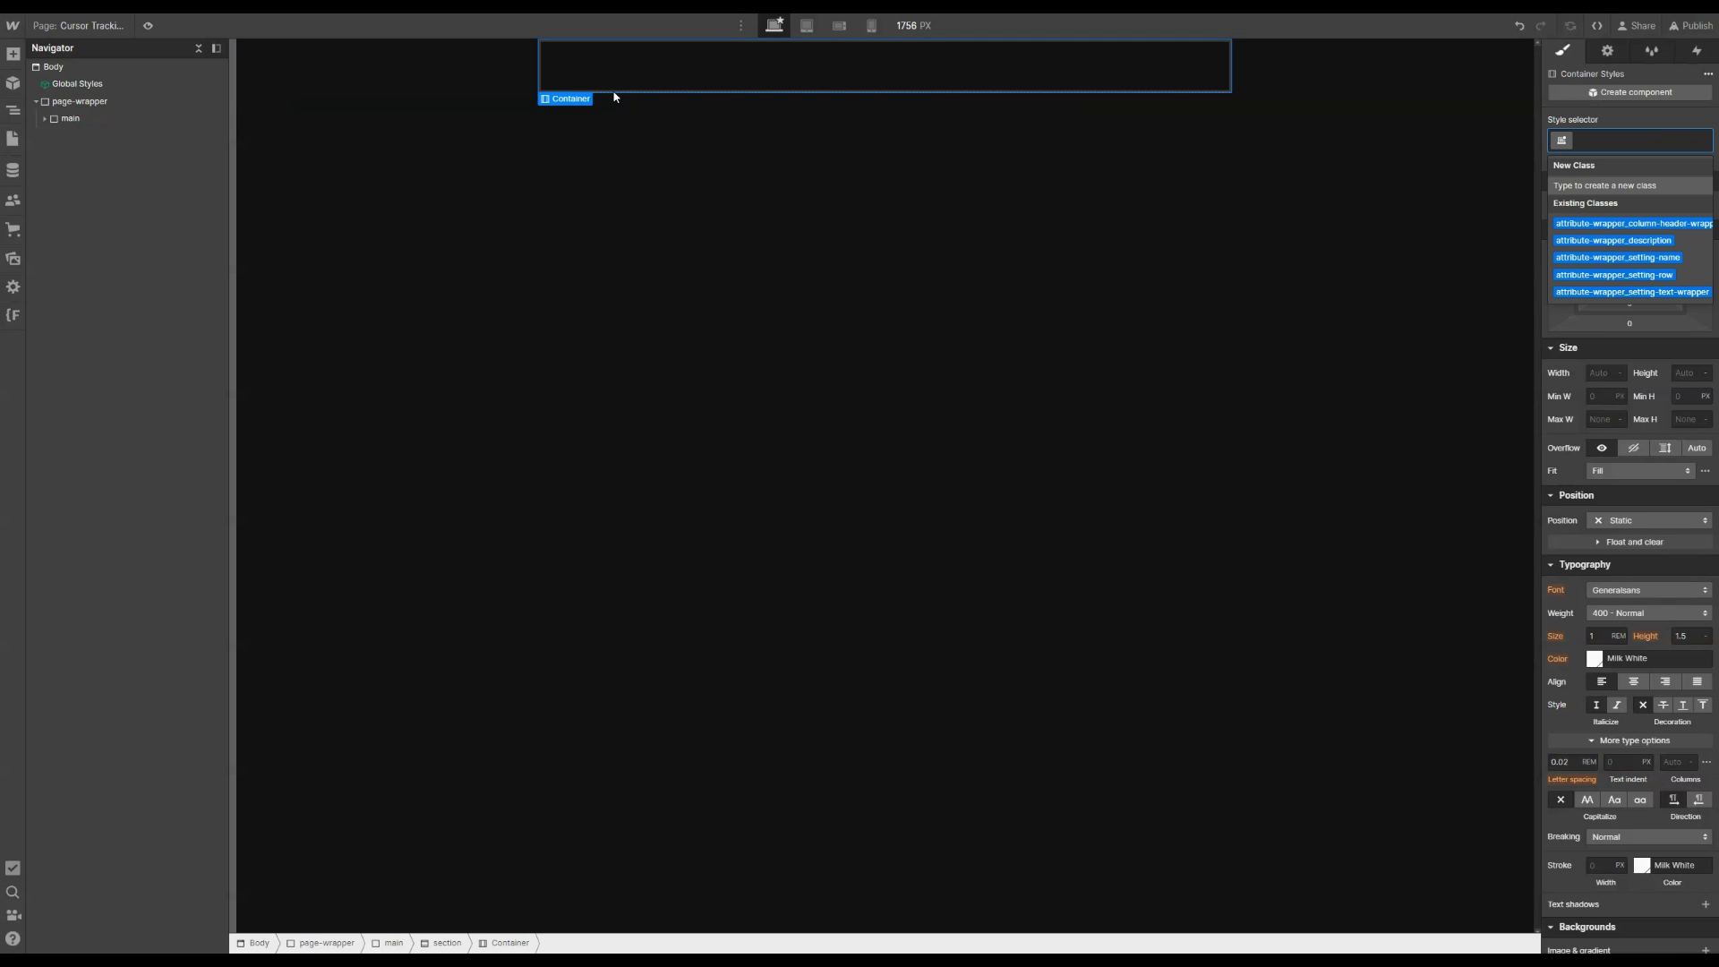
{"action": "type", "text": "ain"}
{"action": "key", "text": "BackSpace"}
{"action": "key", "text": "BackSpace"}
{"action": "key", "text": "BackSpace"}
{"action": "type", "text": "main"}
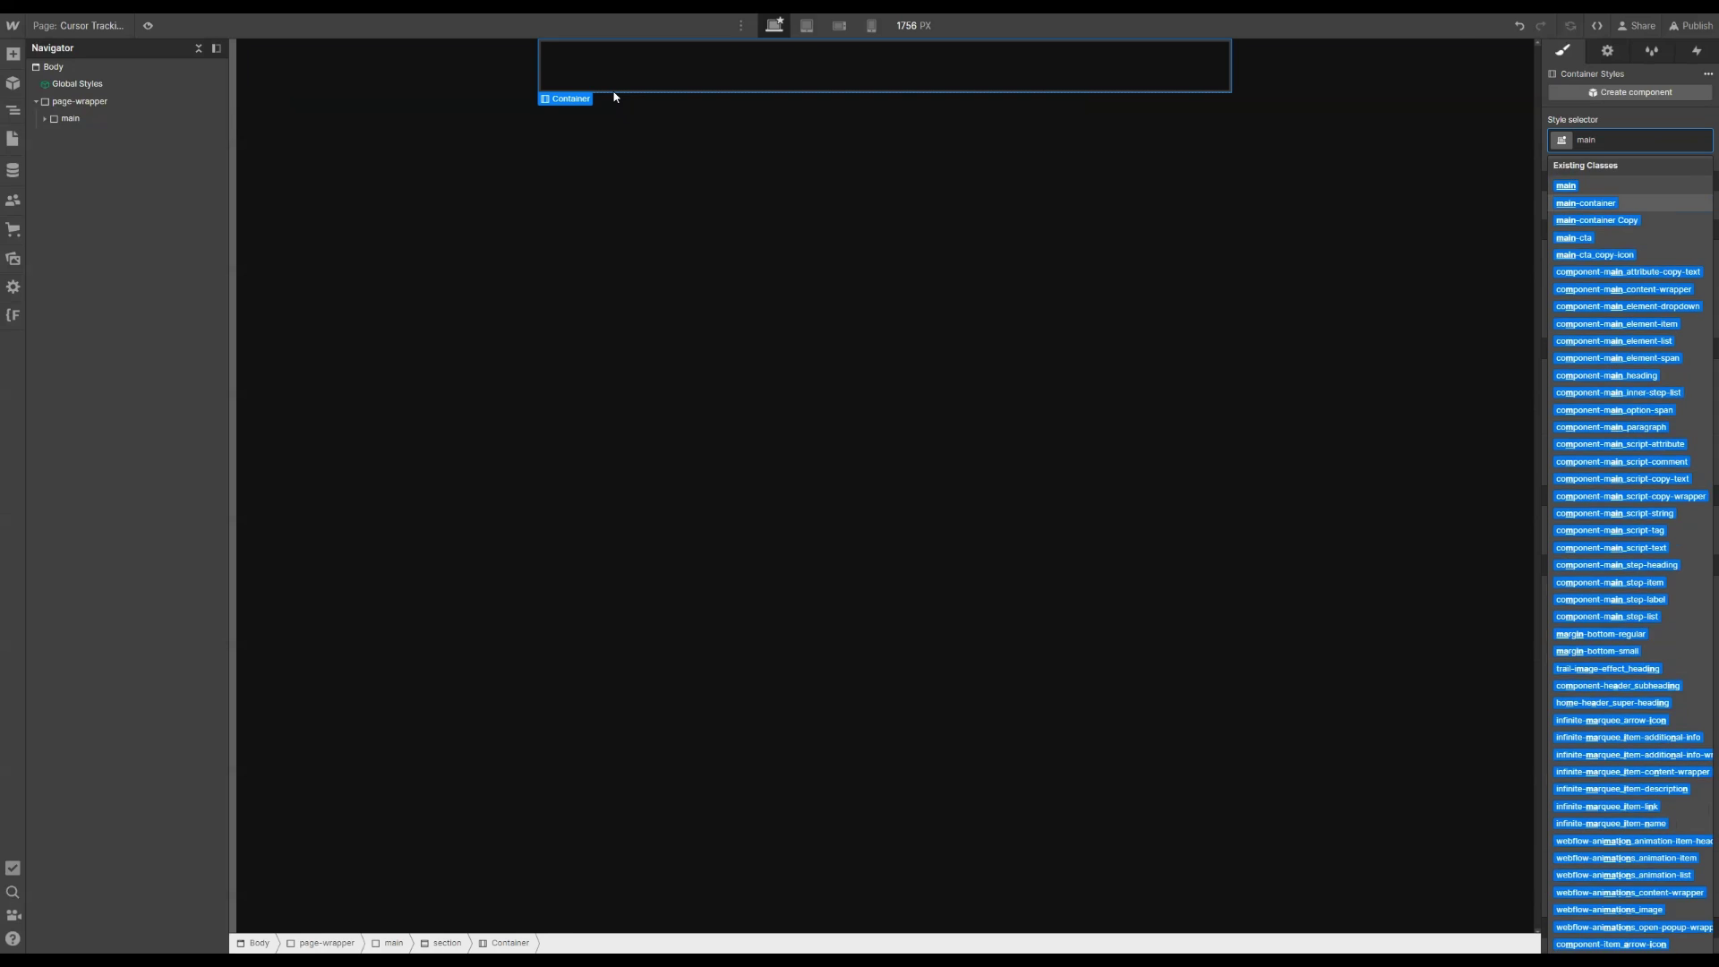
{"action": "key", "text": "Return"}
Step: Add a Div Block inside the main-container and create the class cursor-tracking_content-wrapper for it
{"action": "key", "text": "ctrl+e"}
{"action": "type", "text": "div"}
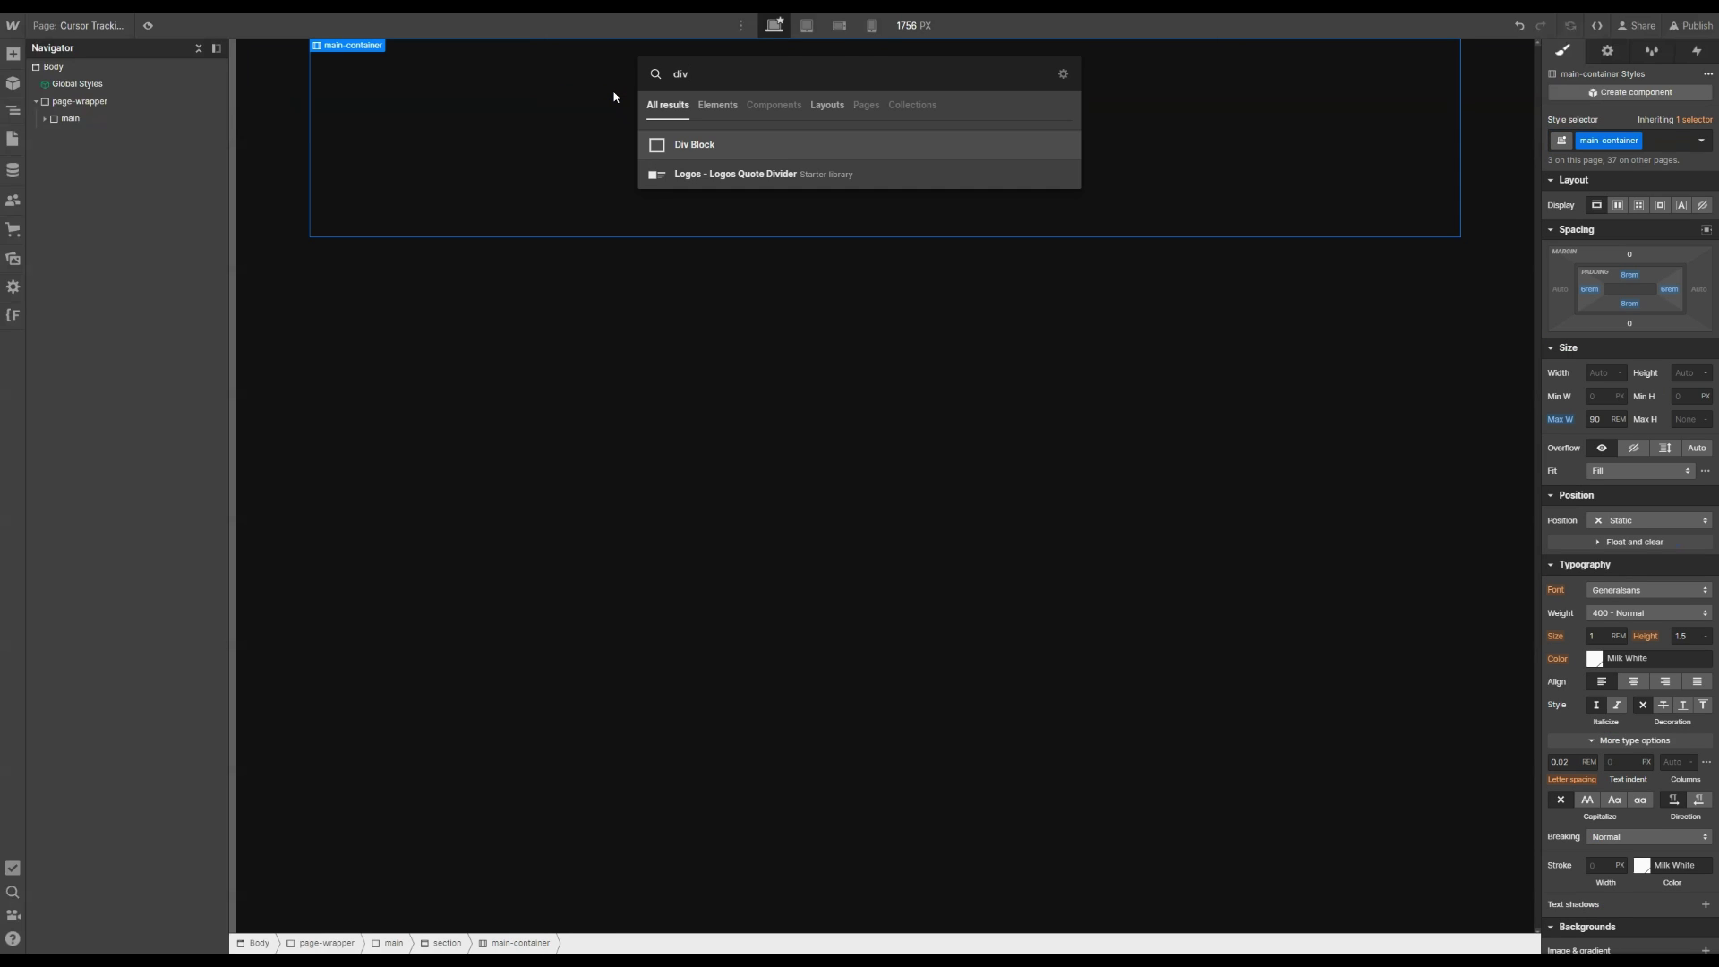
{"action": "key", "text": "Return"}
{"action": "key", "text": "ctrl+Return"}
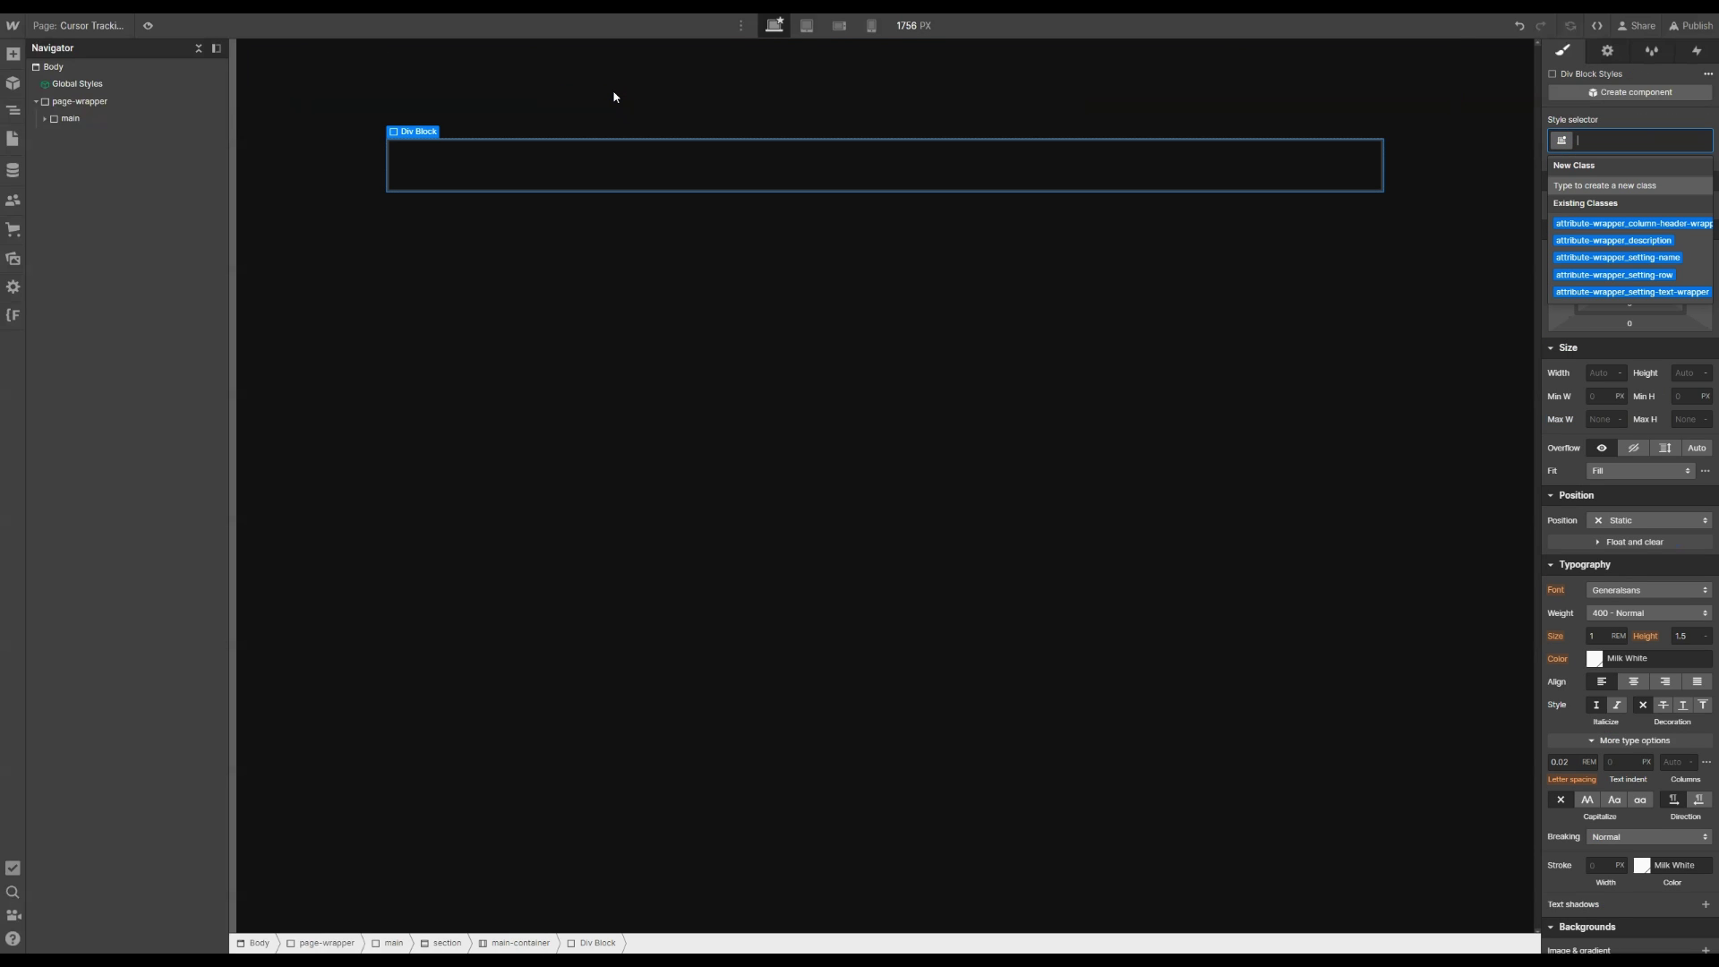
{"action": "type", "text": "cursor-track"}
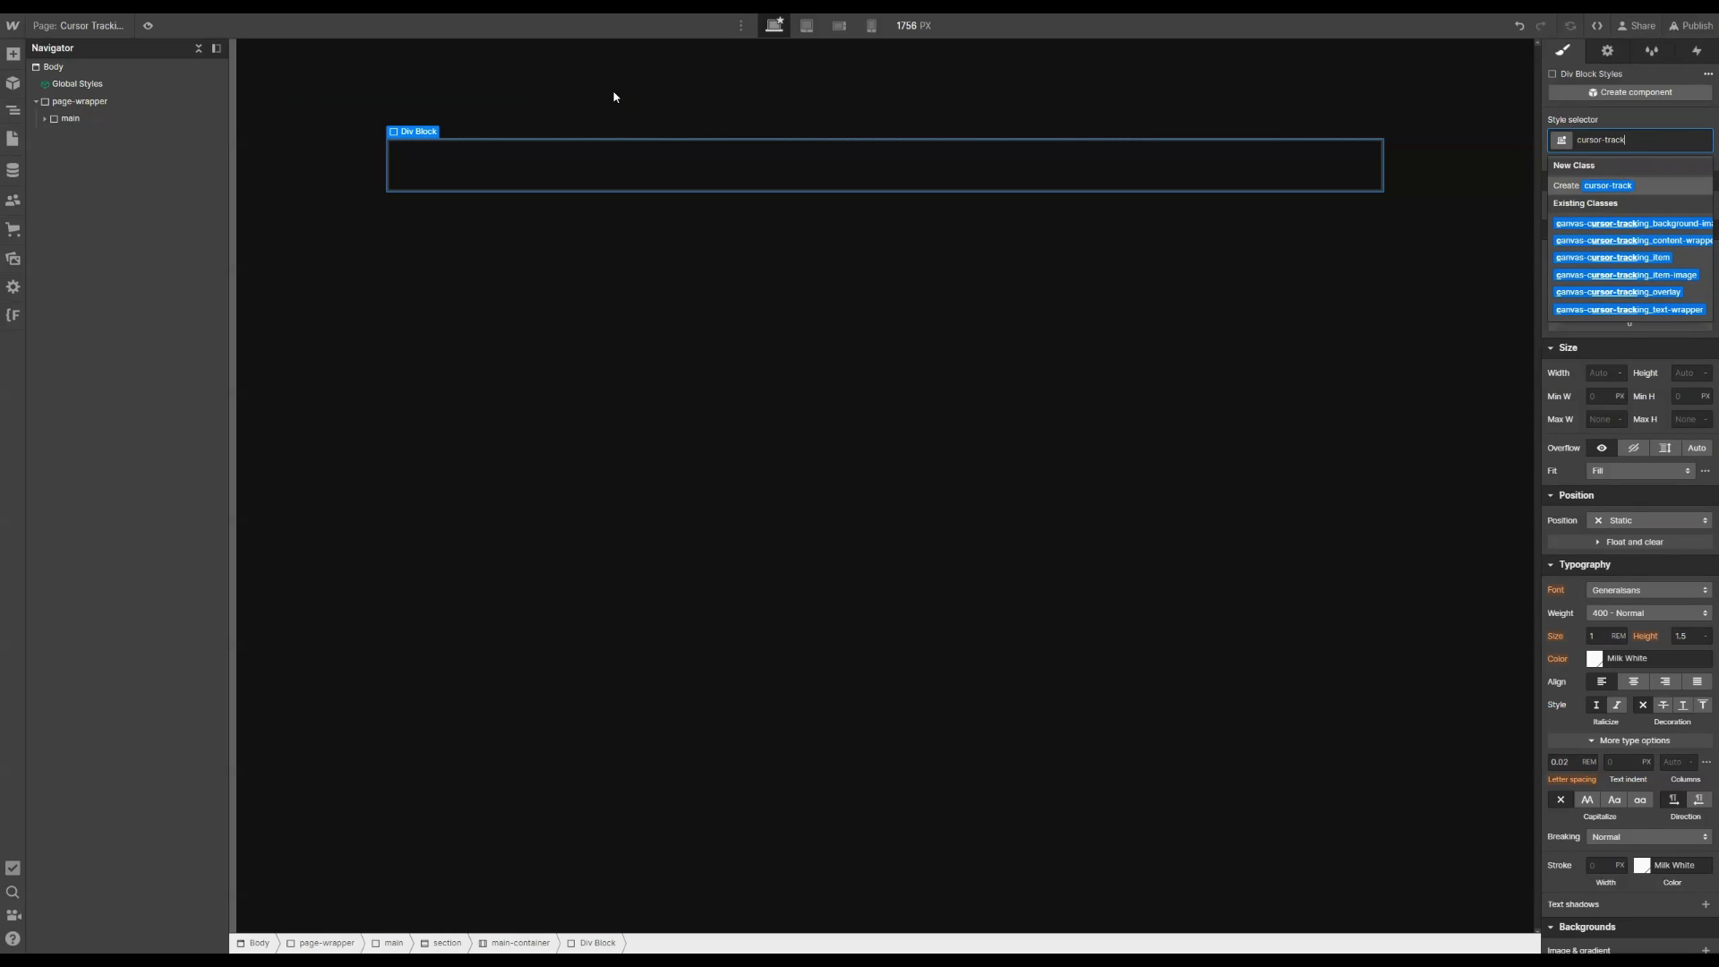
{"action": "type", "text": "ing_content-wrapper"}
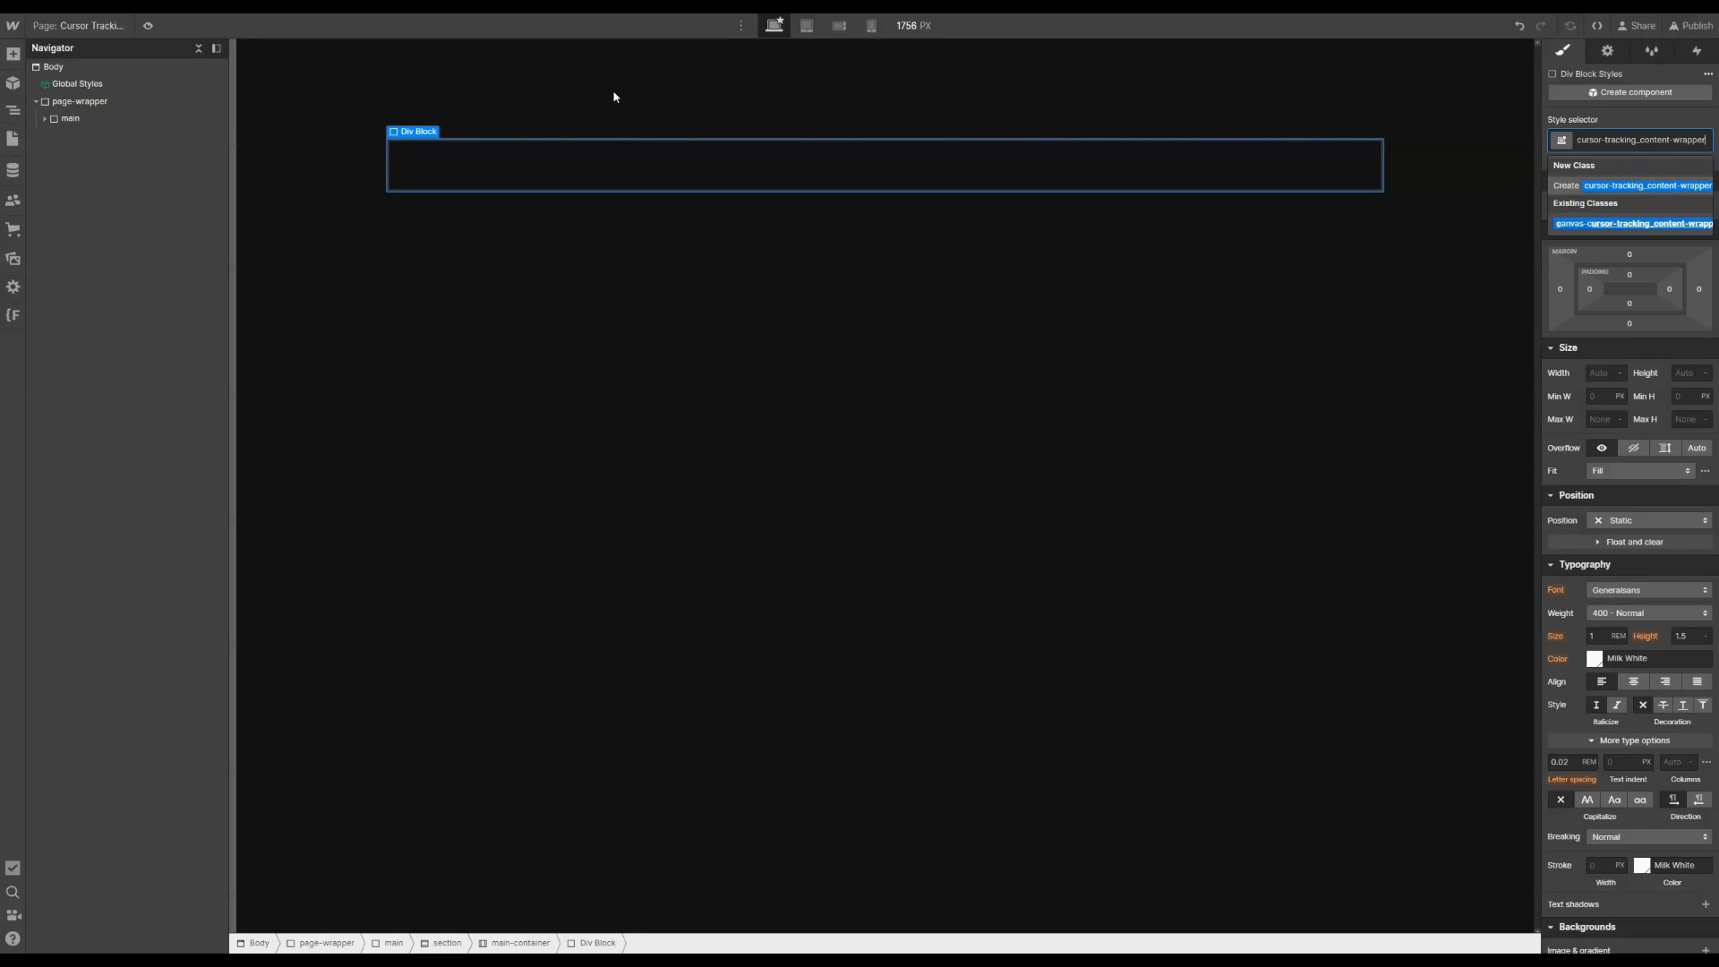
{"action": "key", "text": "Return"}
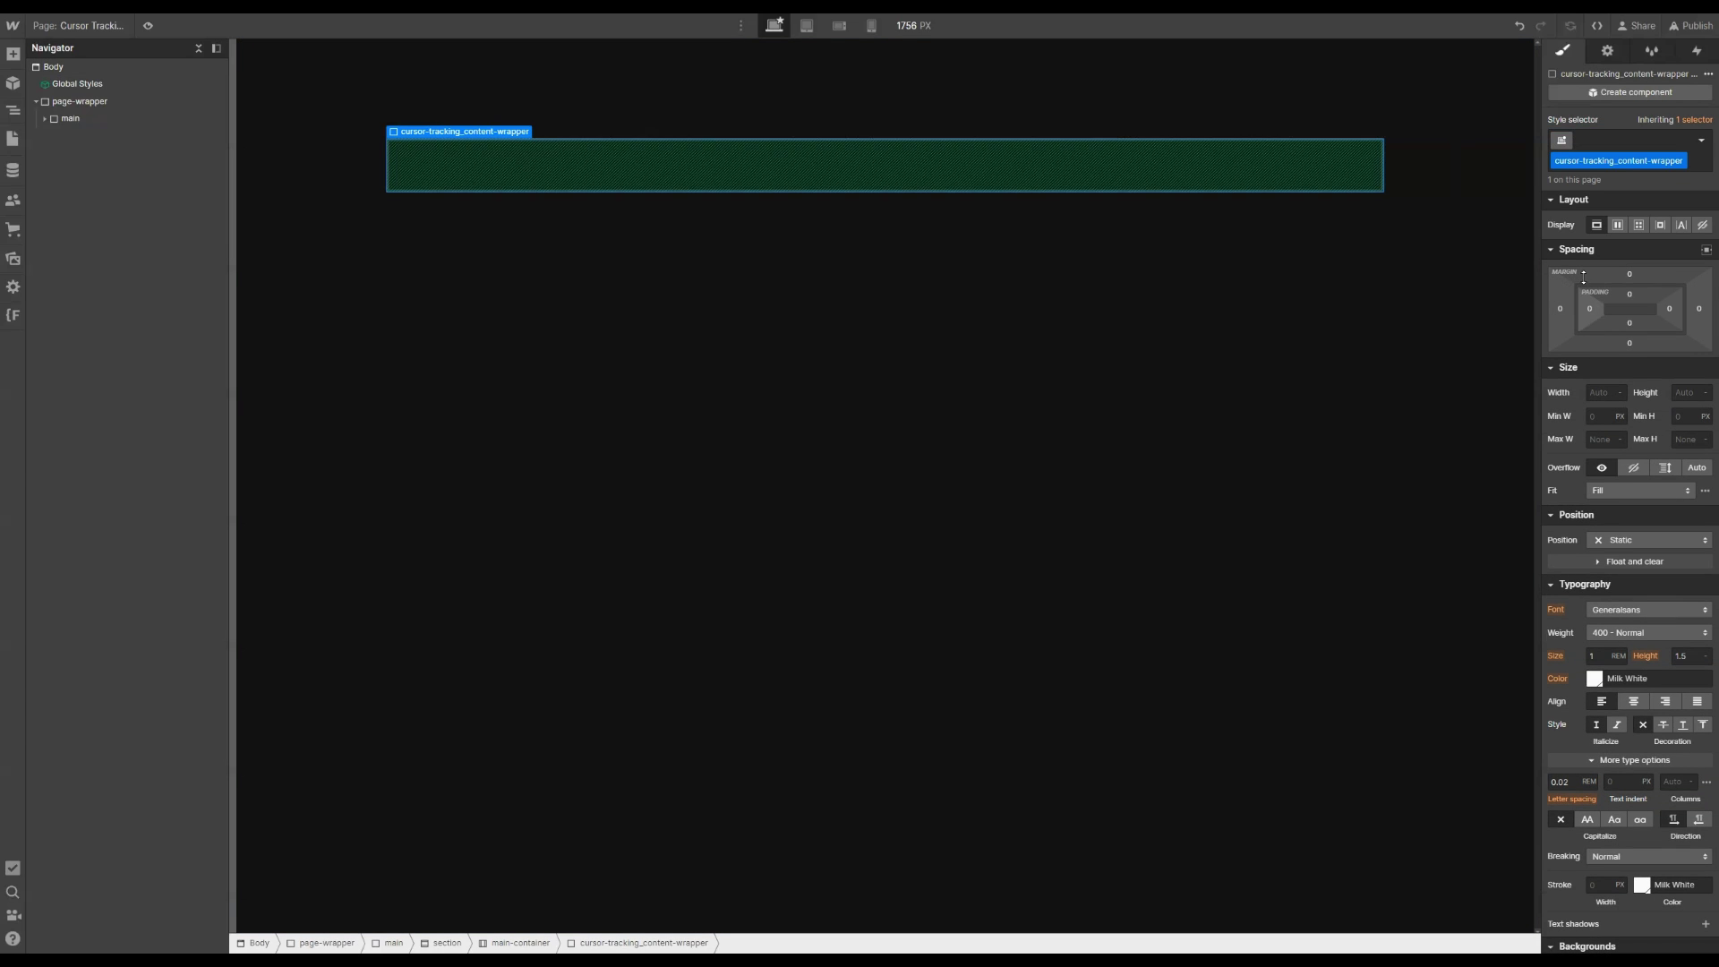
Step: Set the content wrapper's display to grid with column and row gaps of 2 rem
{"action": "left_click", "coordinate": [1638, 225]}
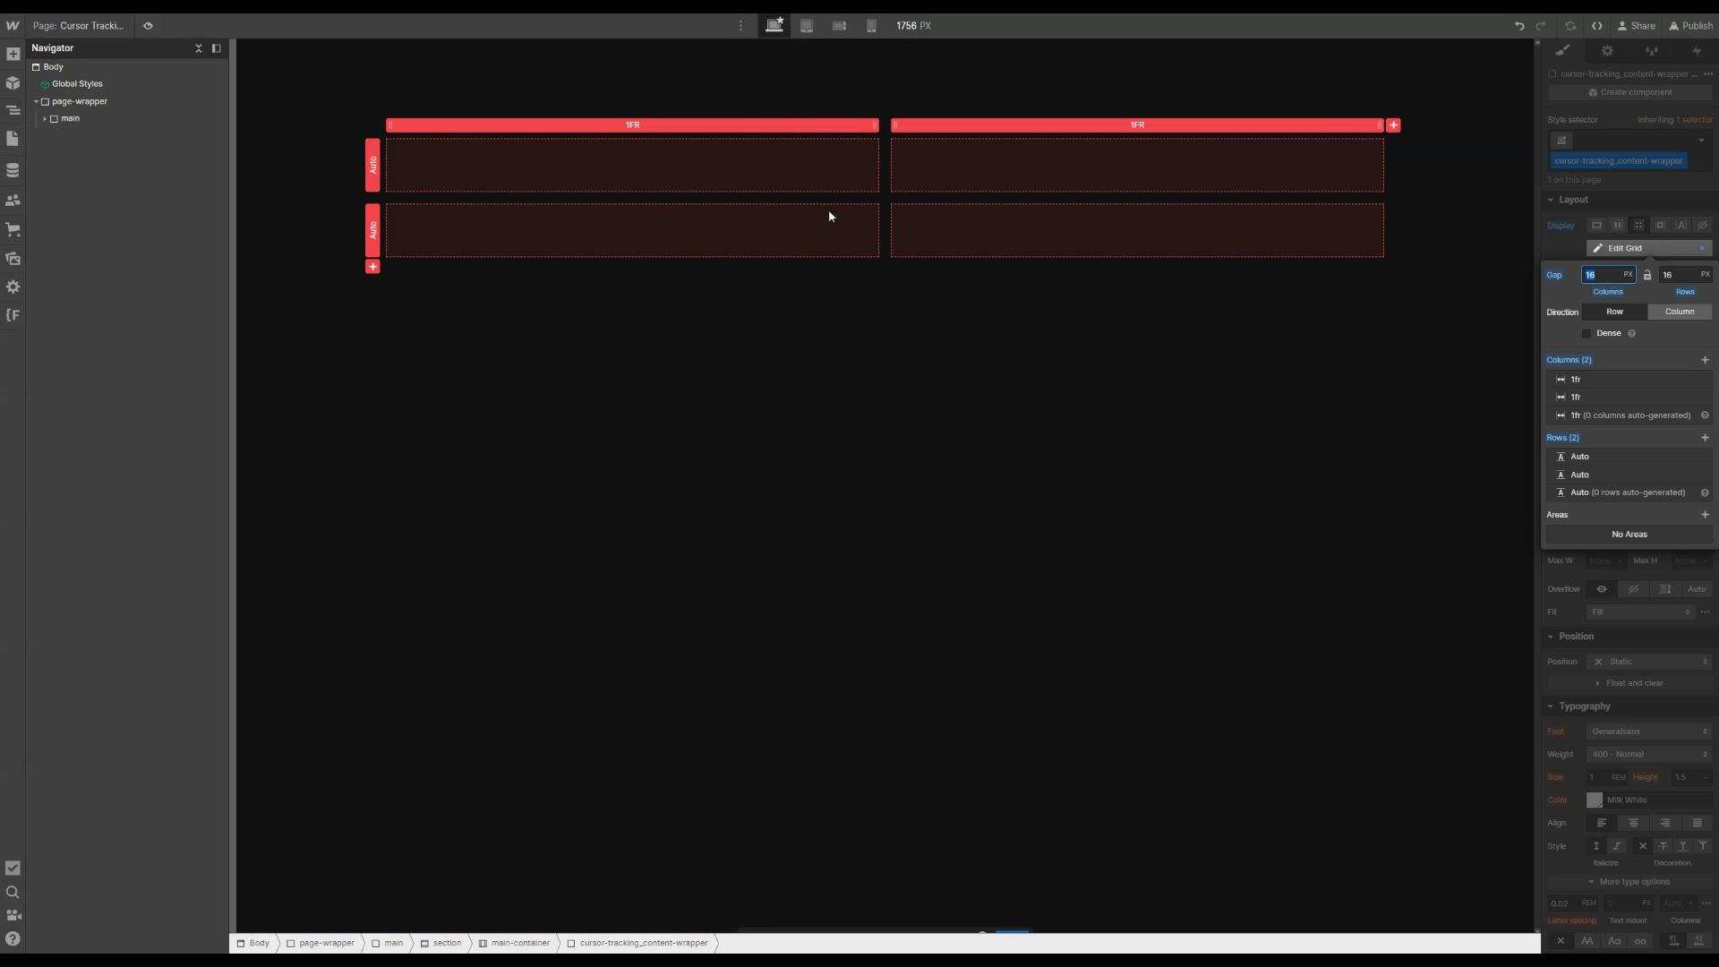
{"action": "type", "text": "2rem"}
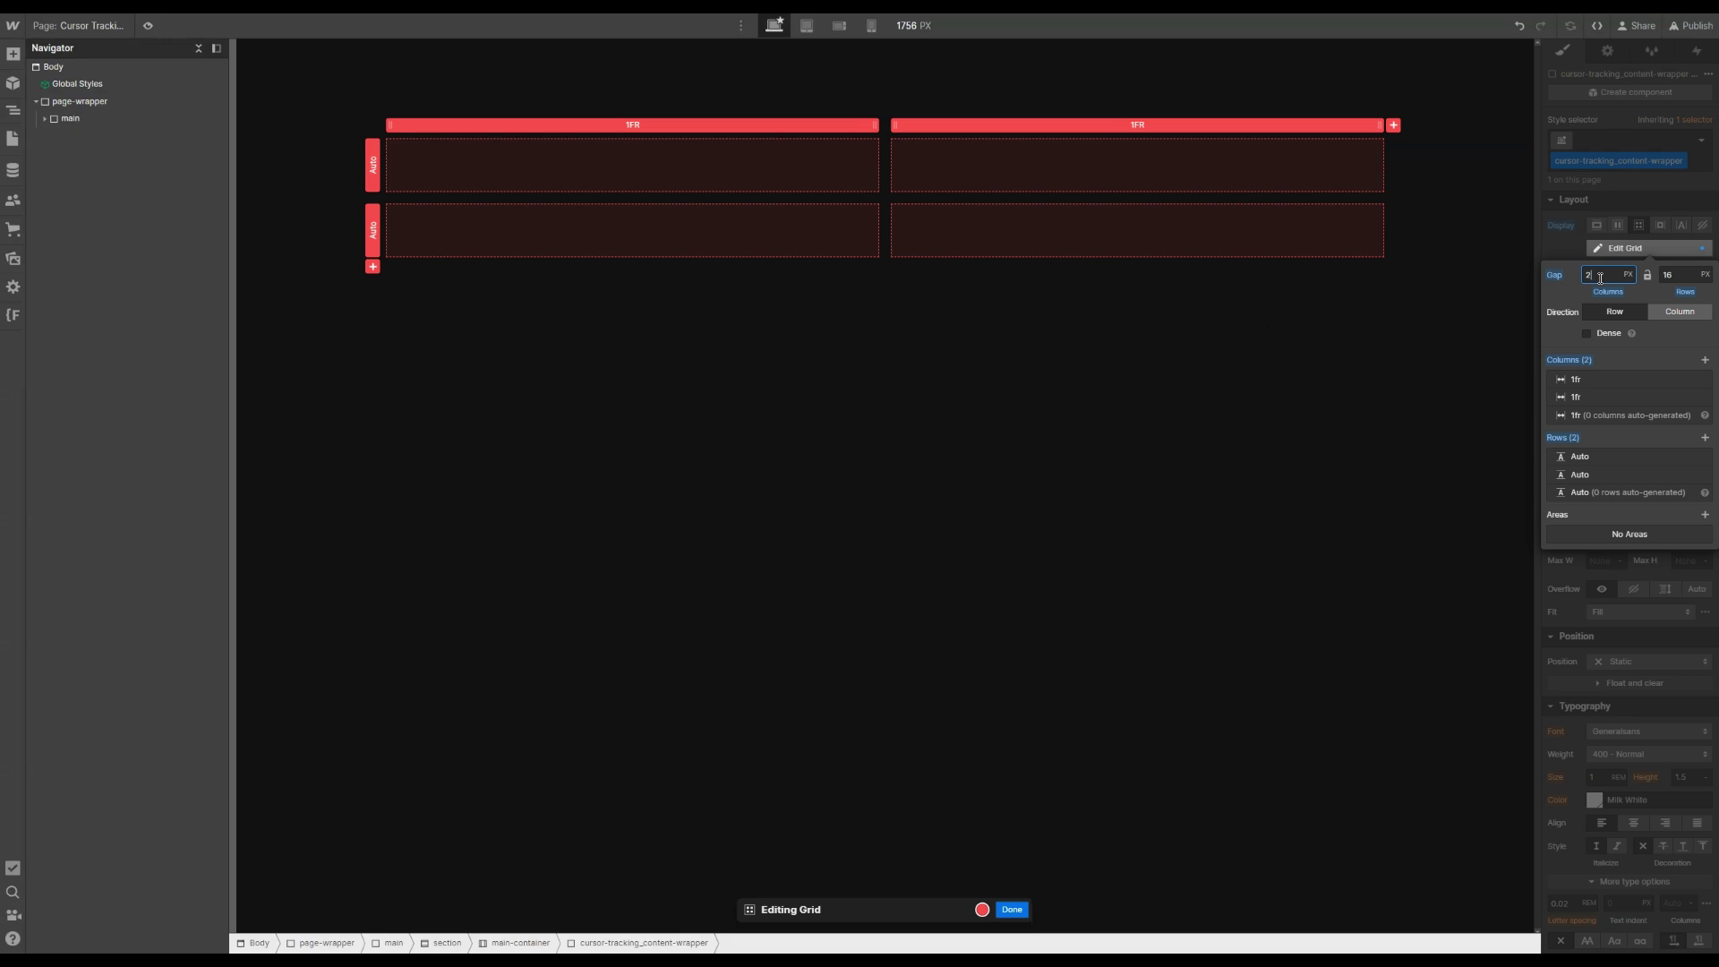
{"action": "left_click", "coordinate": [1662, 280]}
{"action": "type", "text": "2rem"}
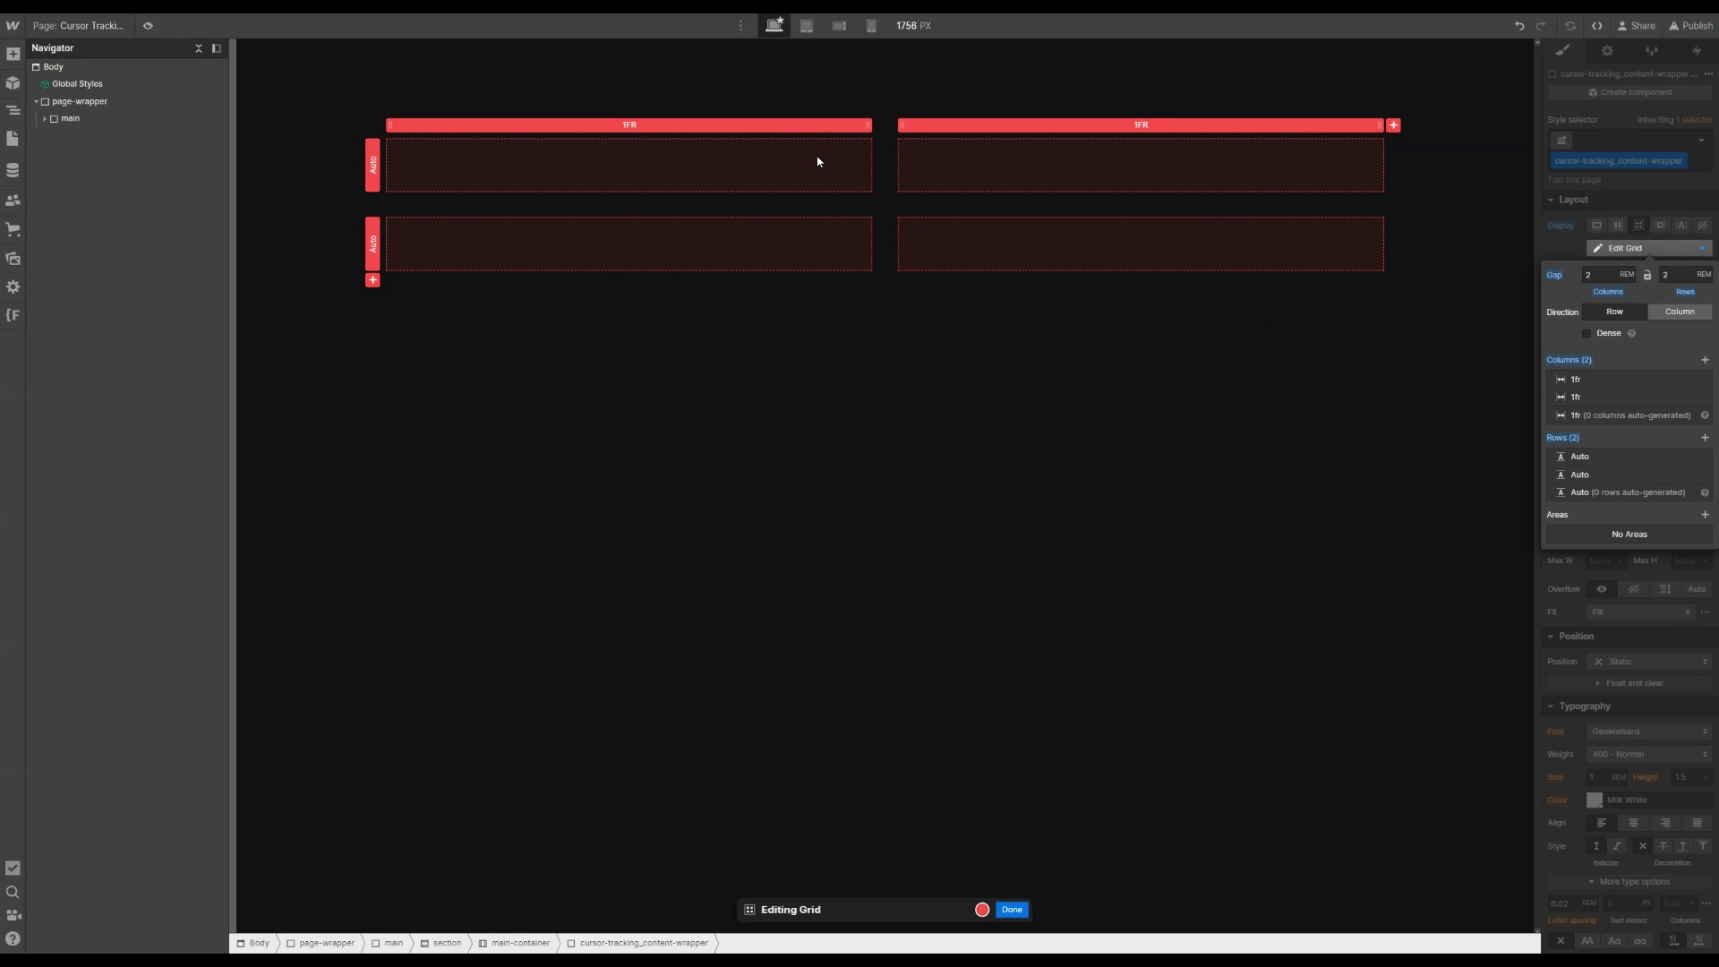
{"action": "left_click", "coordinate": [817, 161]}
Step: Add a Div Block inside the content wrapper grid and give it the new class cursor-tracking_image-wrapper
{"action": "key", "text": "ctrl+e"}
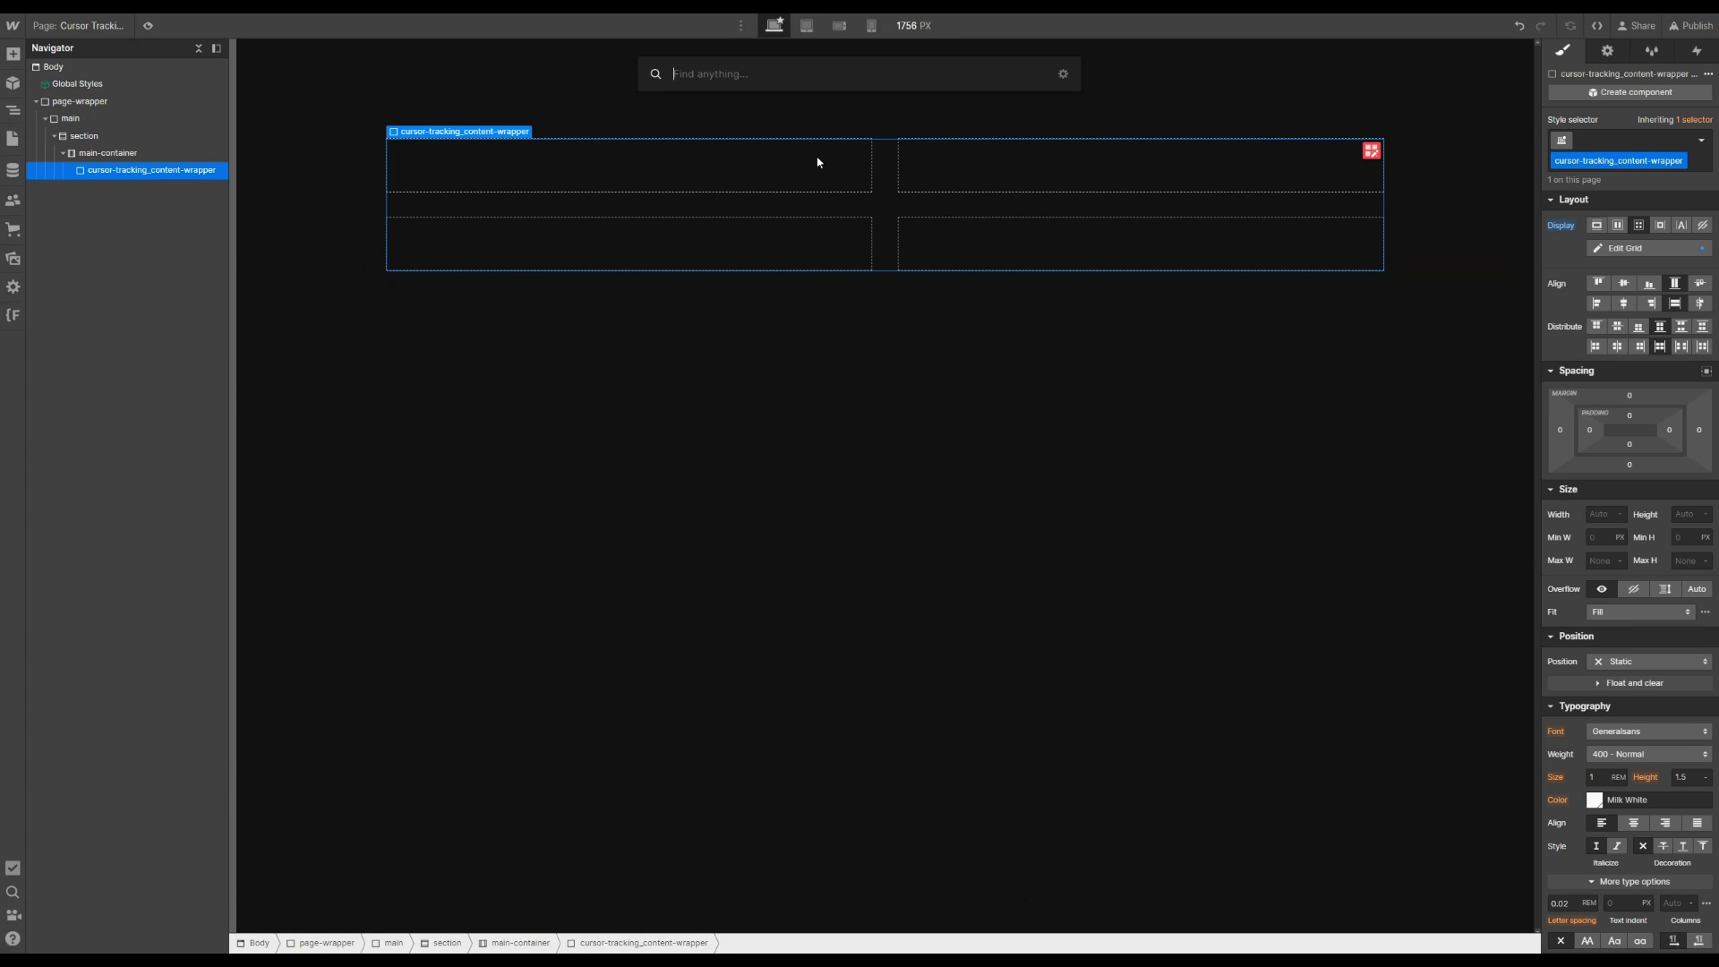
{"action": "type", "text": "div"}
{"action": "key", "text": "Return"}
{"action": "key", "text": "ctrl+Return"}
{"action": "type", "text": "cursor-"}
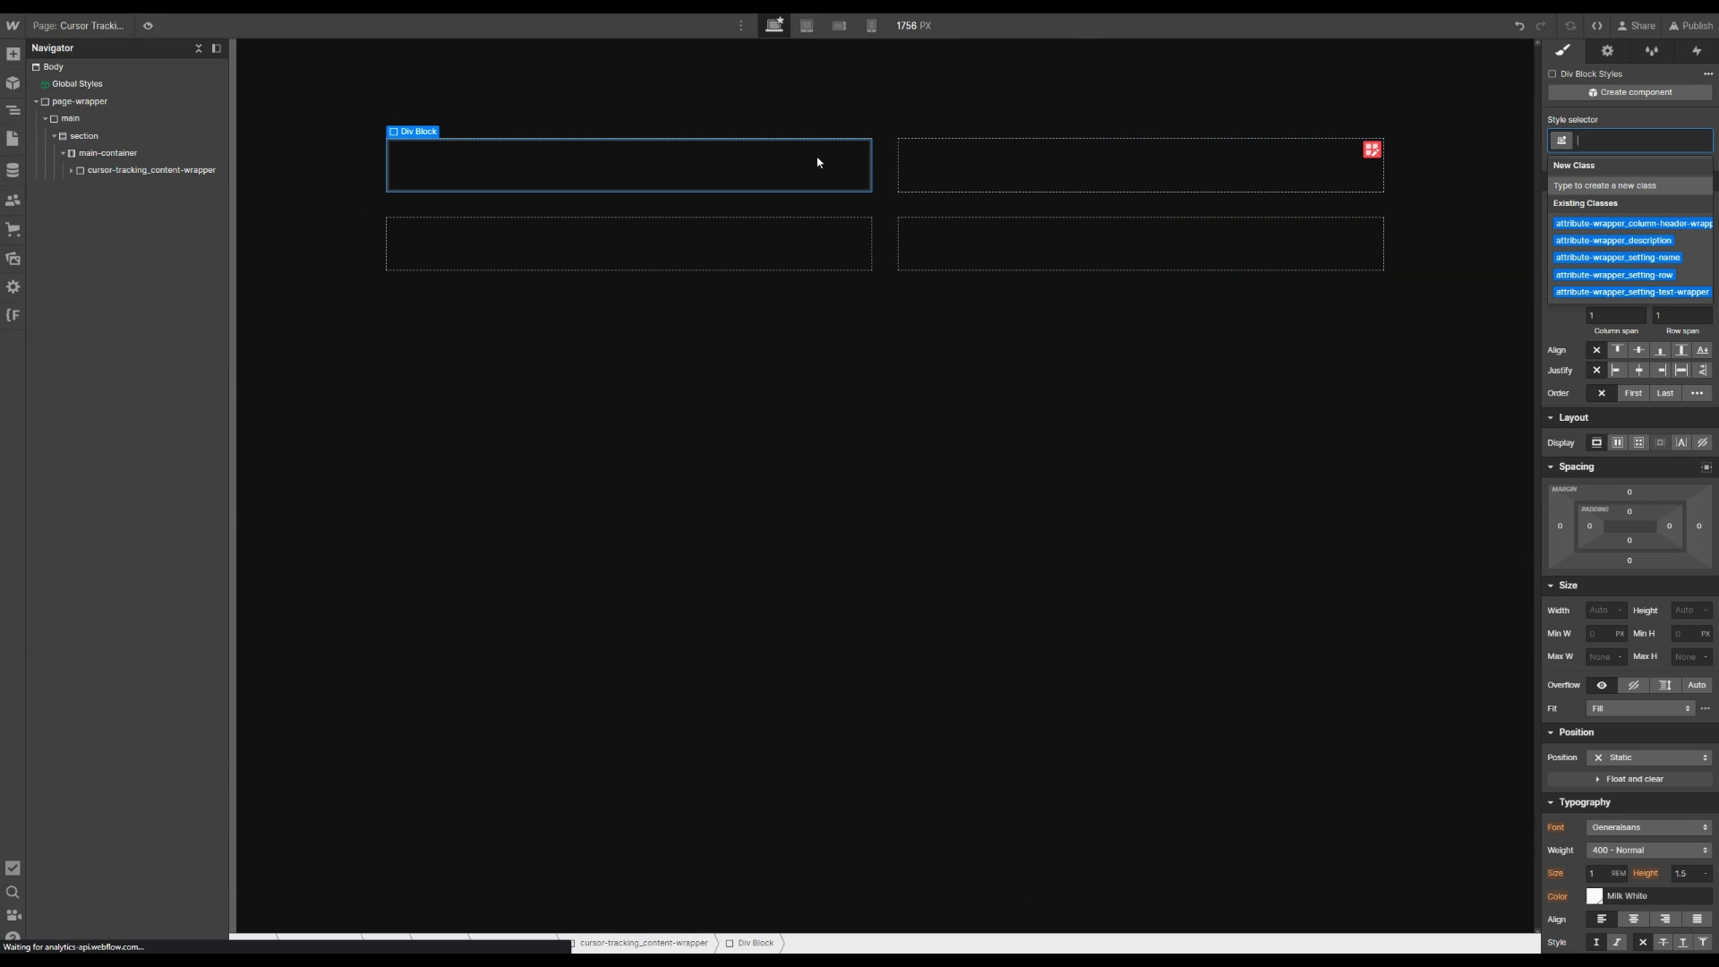
{"action": "type", "text": "track"}
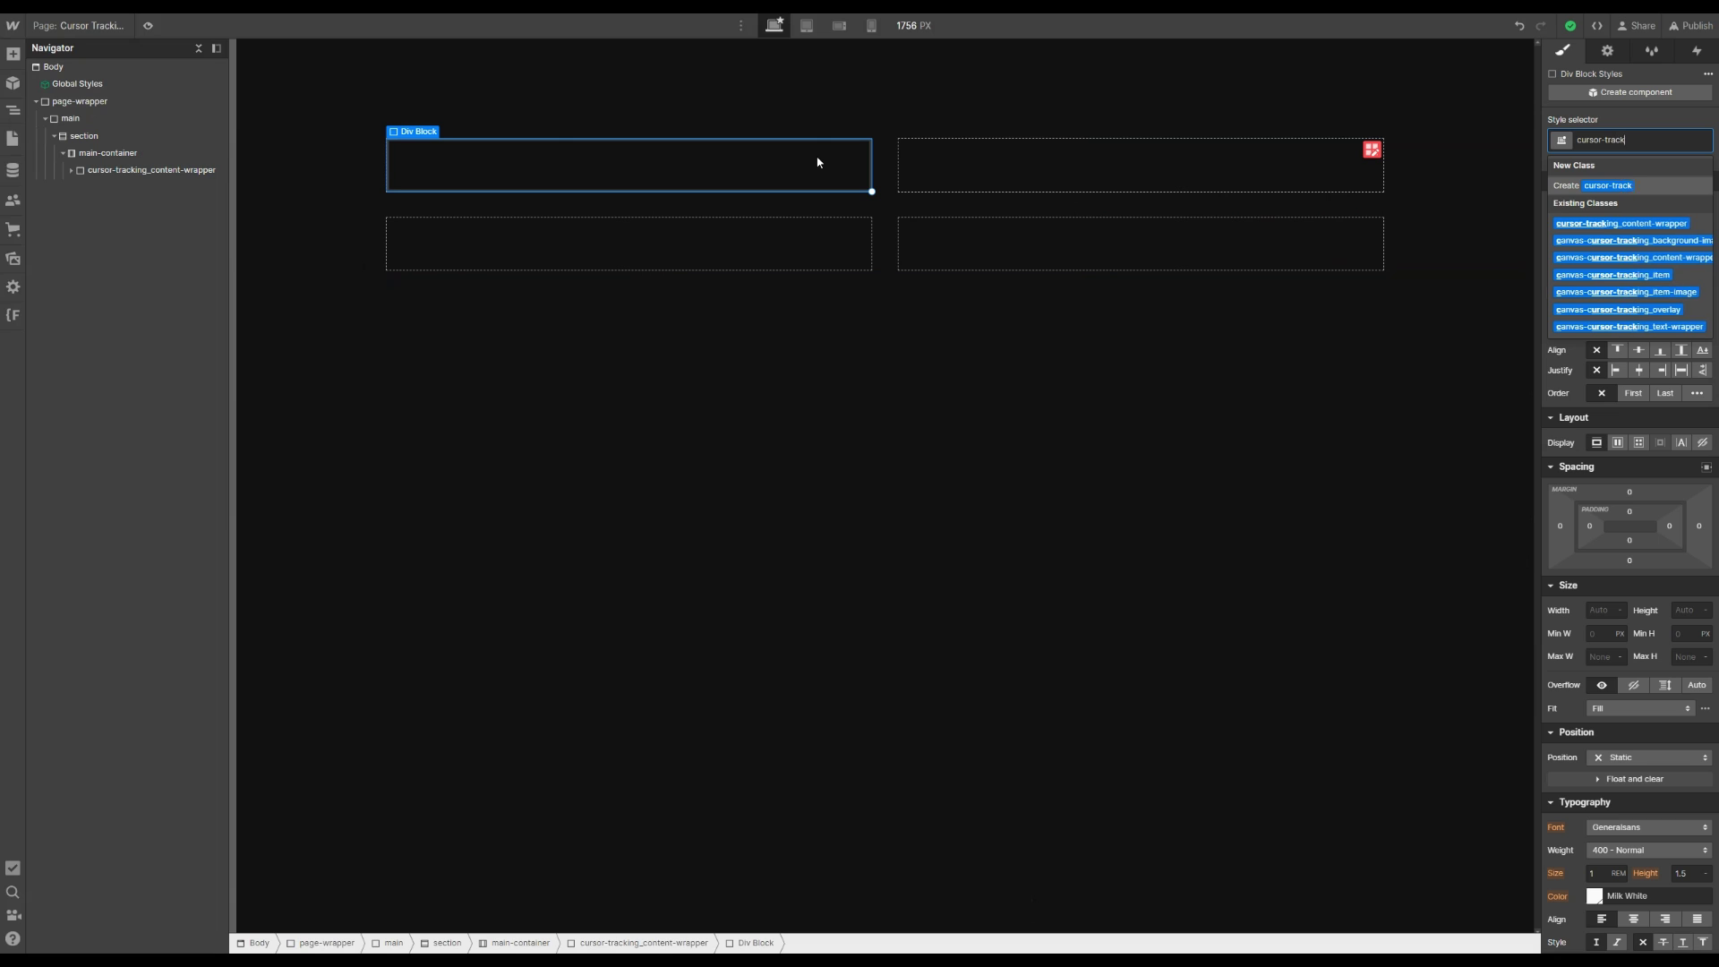
{"action": "type", "text": "ing_image"}
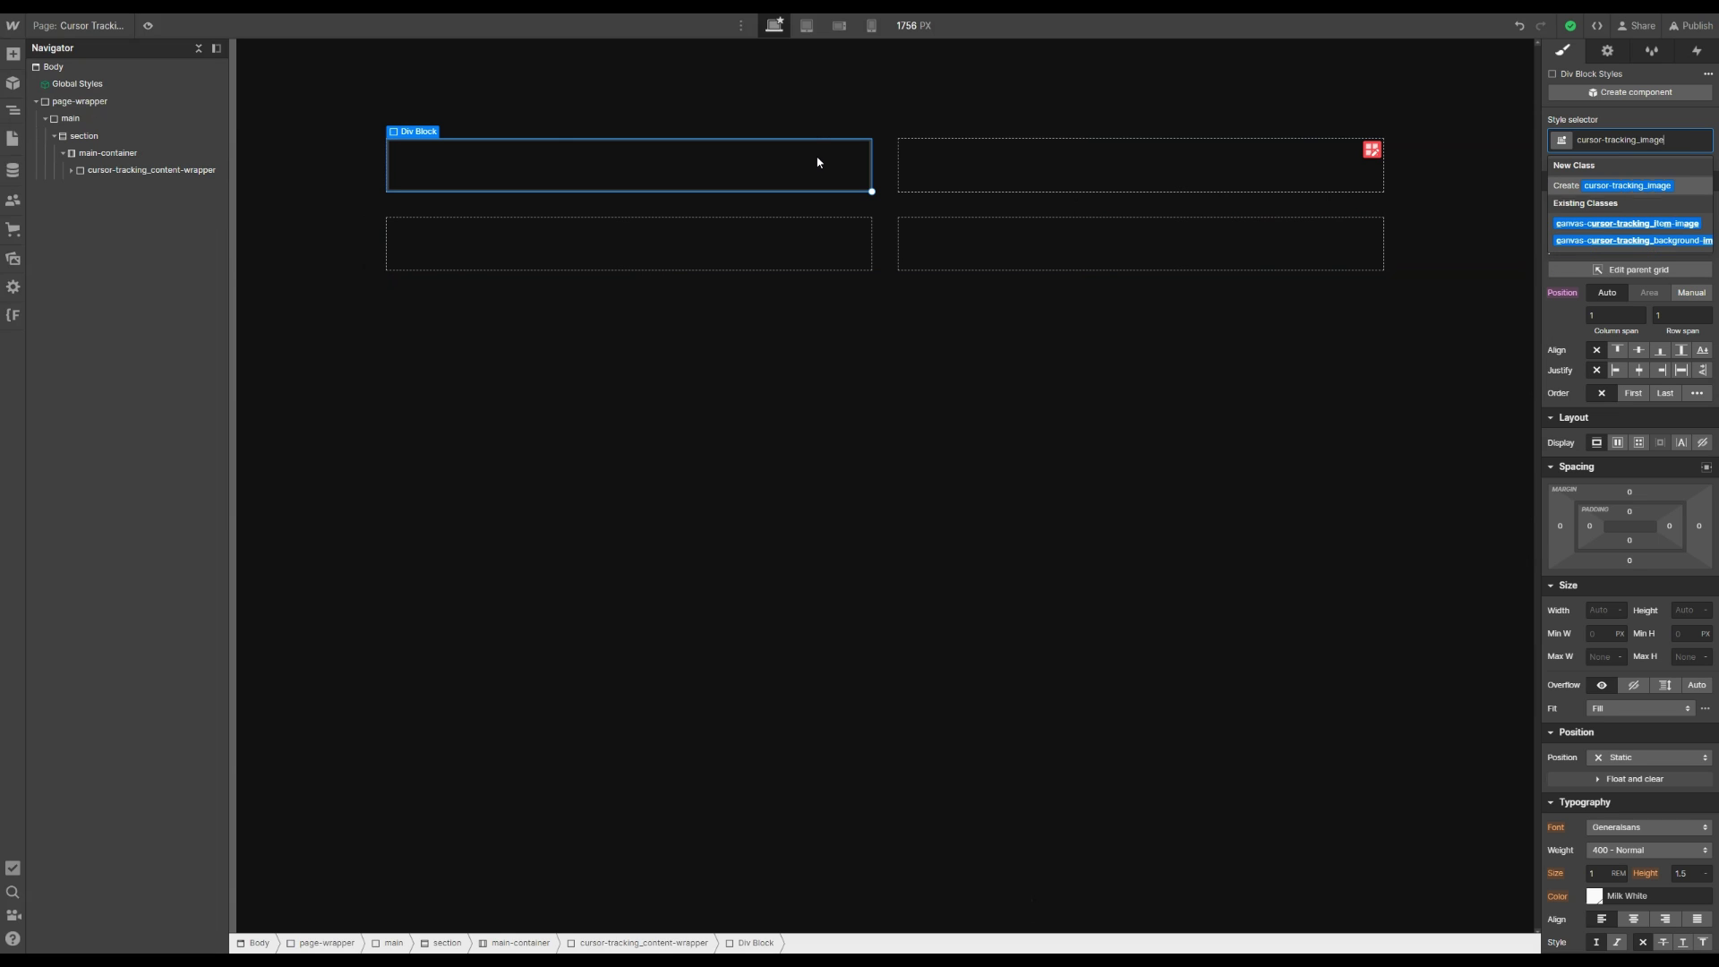
{"action": "type", "text": "-wrapper"}
{"action": "key", "text": "Return"}
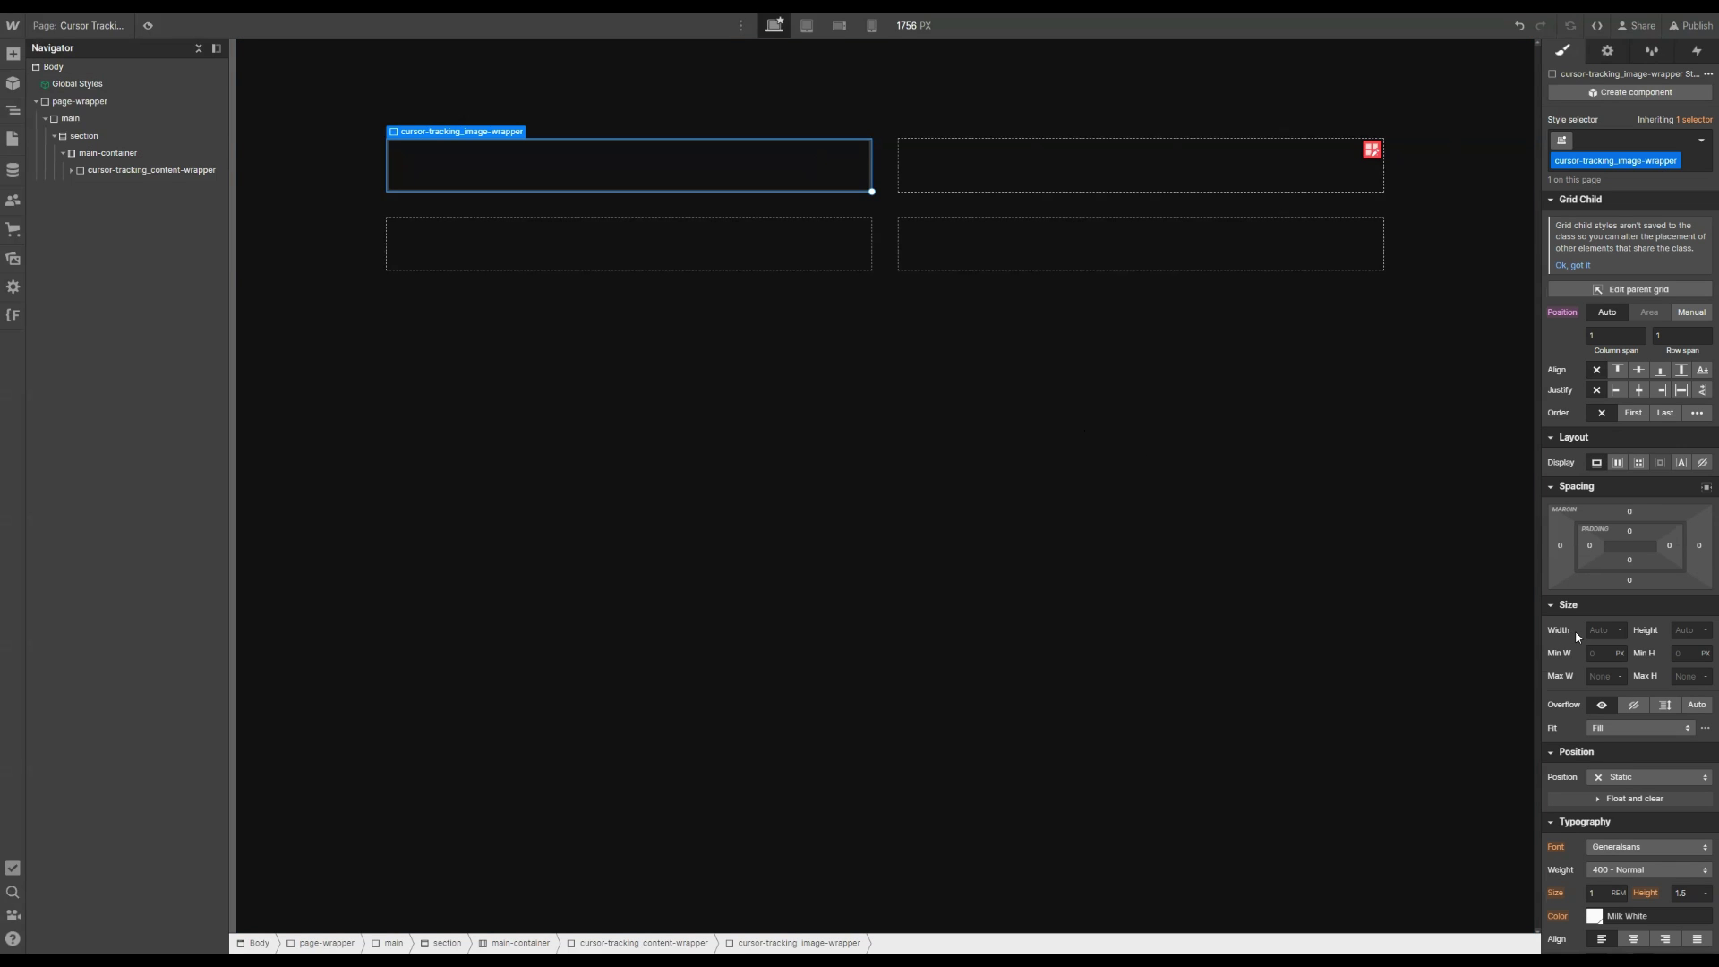
Step: Give the image wrapper a solid outline with a width of 7 px in the Milk White color
{"action": "scroll", "coordinate": [1620, 680], "scroll_direction": "down", "scroll_amount": 10}
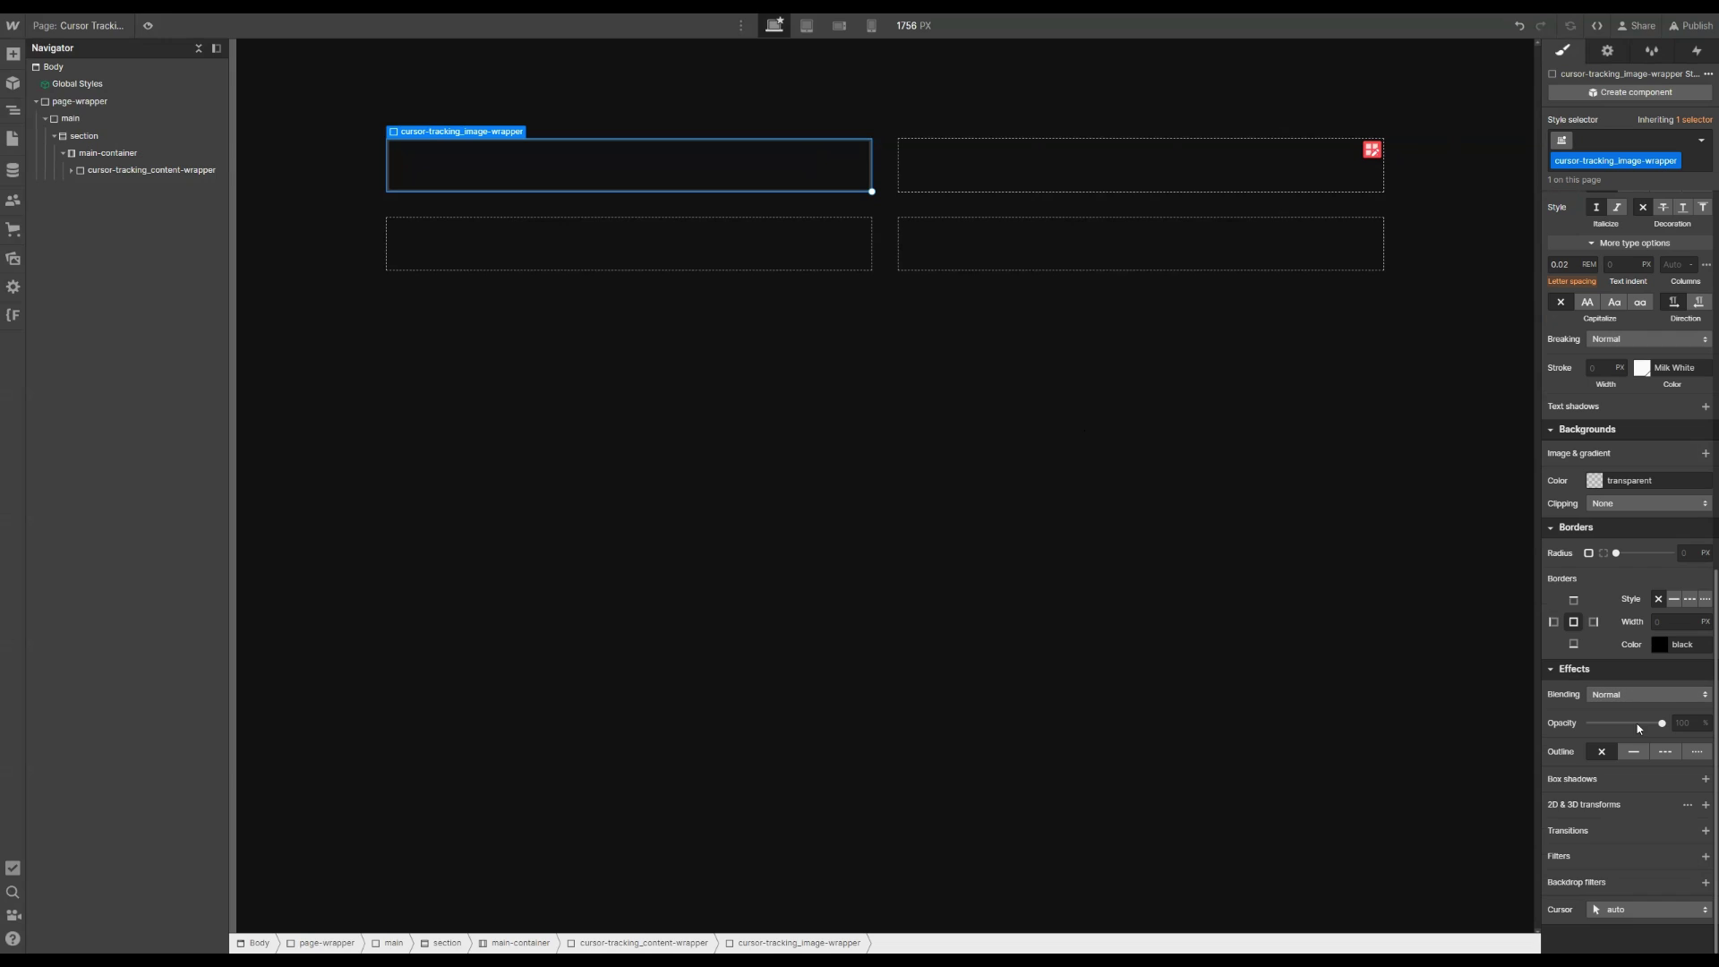
{"action": "left_click", "coordinate": [1638, 752]}
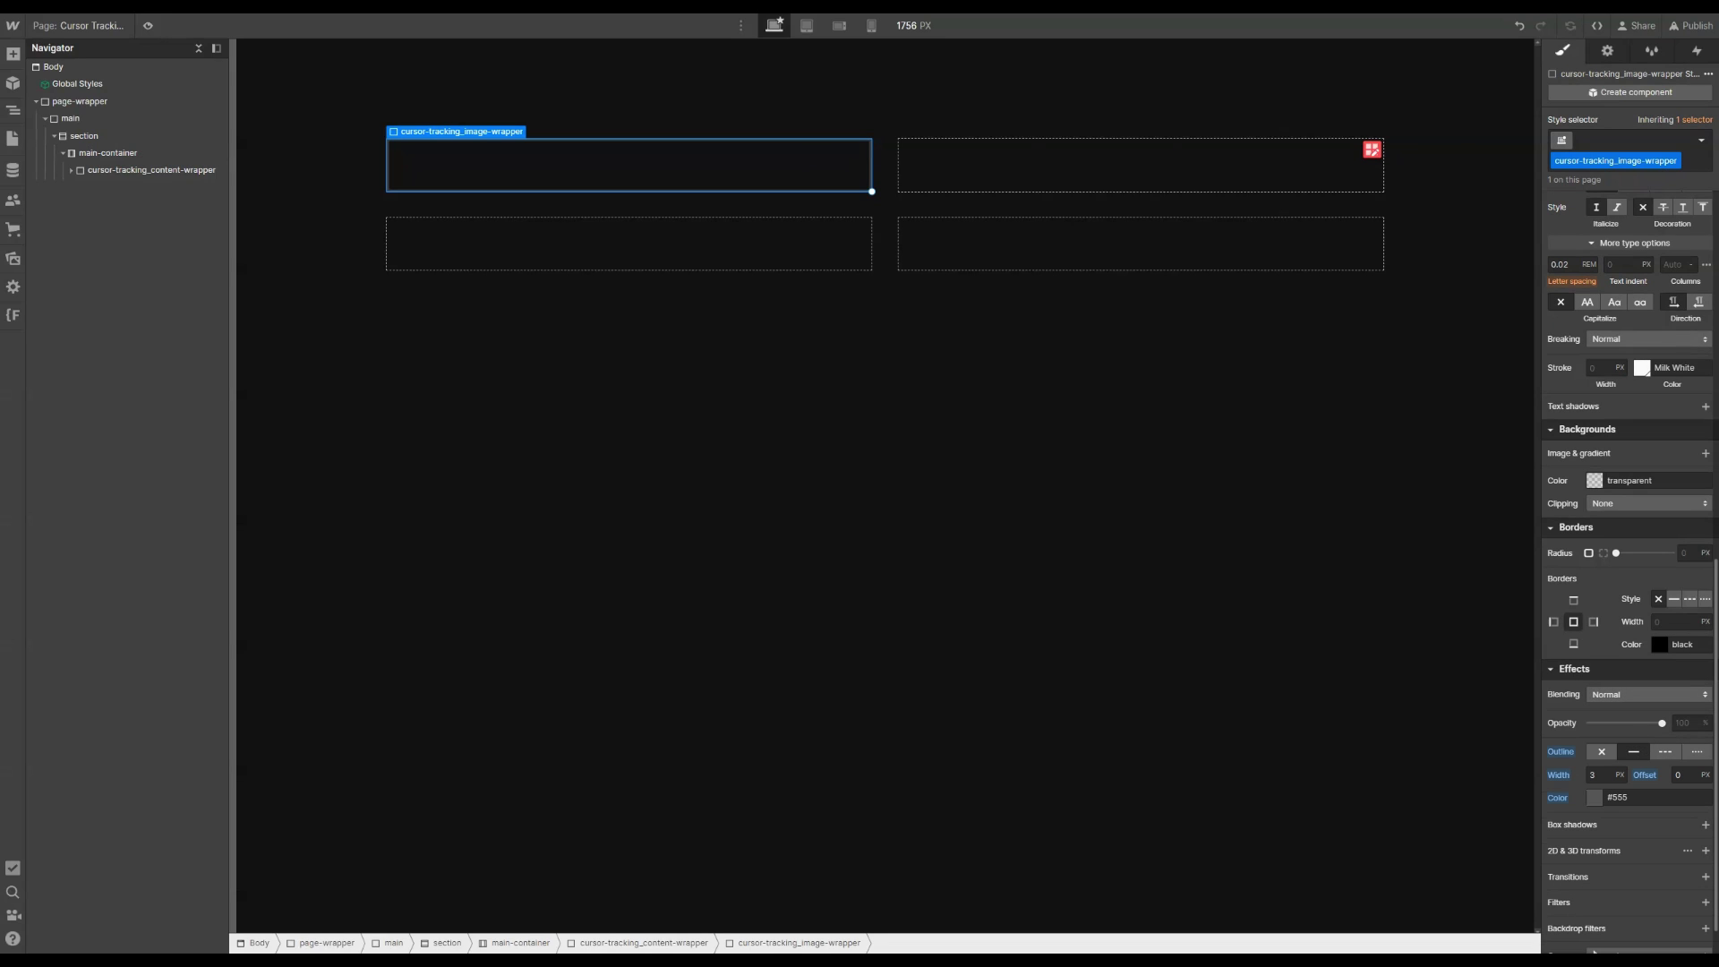
{"action": "left_click", "coordinate": [1595, 777]}
{"action": "type", "text": "7"}
{"action": "left_click", "coordinate": [1595, 797]}
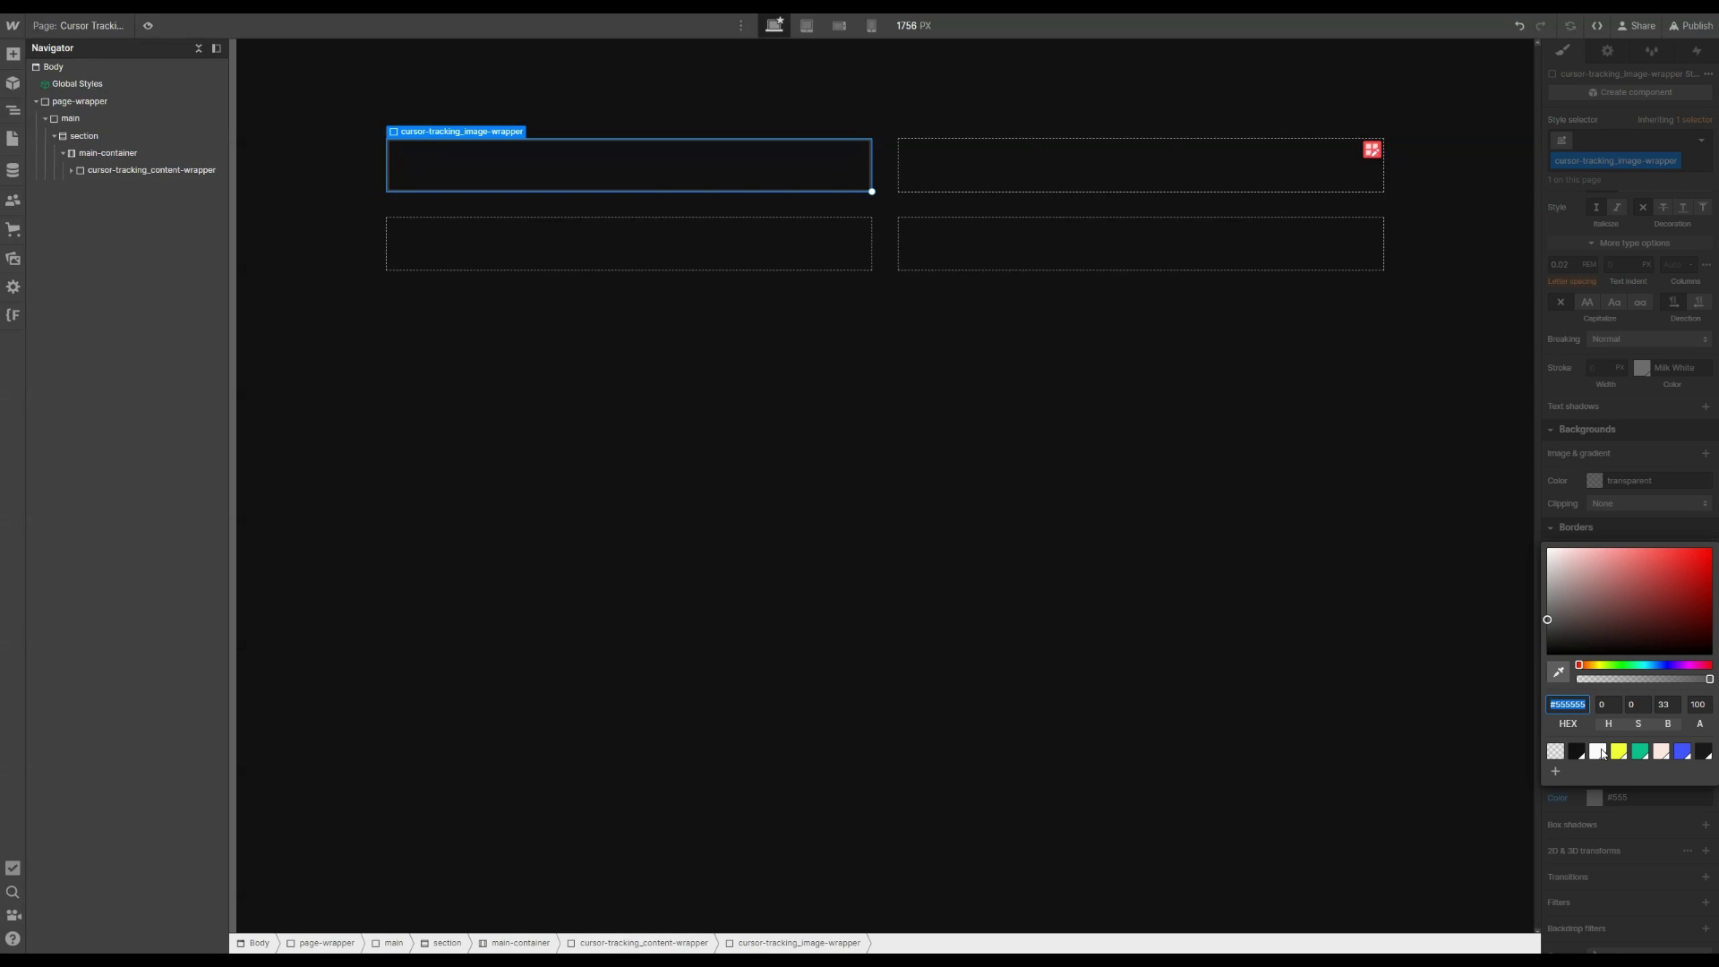
{"action": "left_click", "coordinate": [1597, 721]}
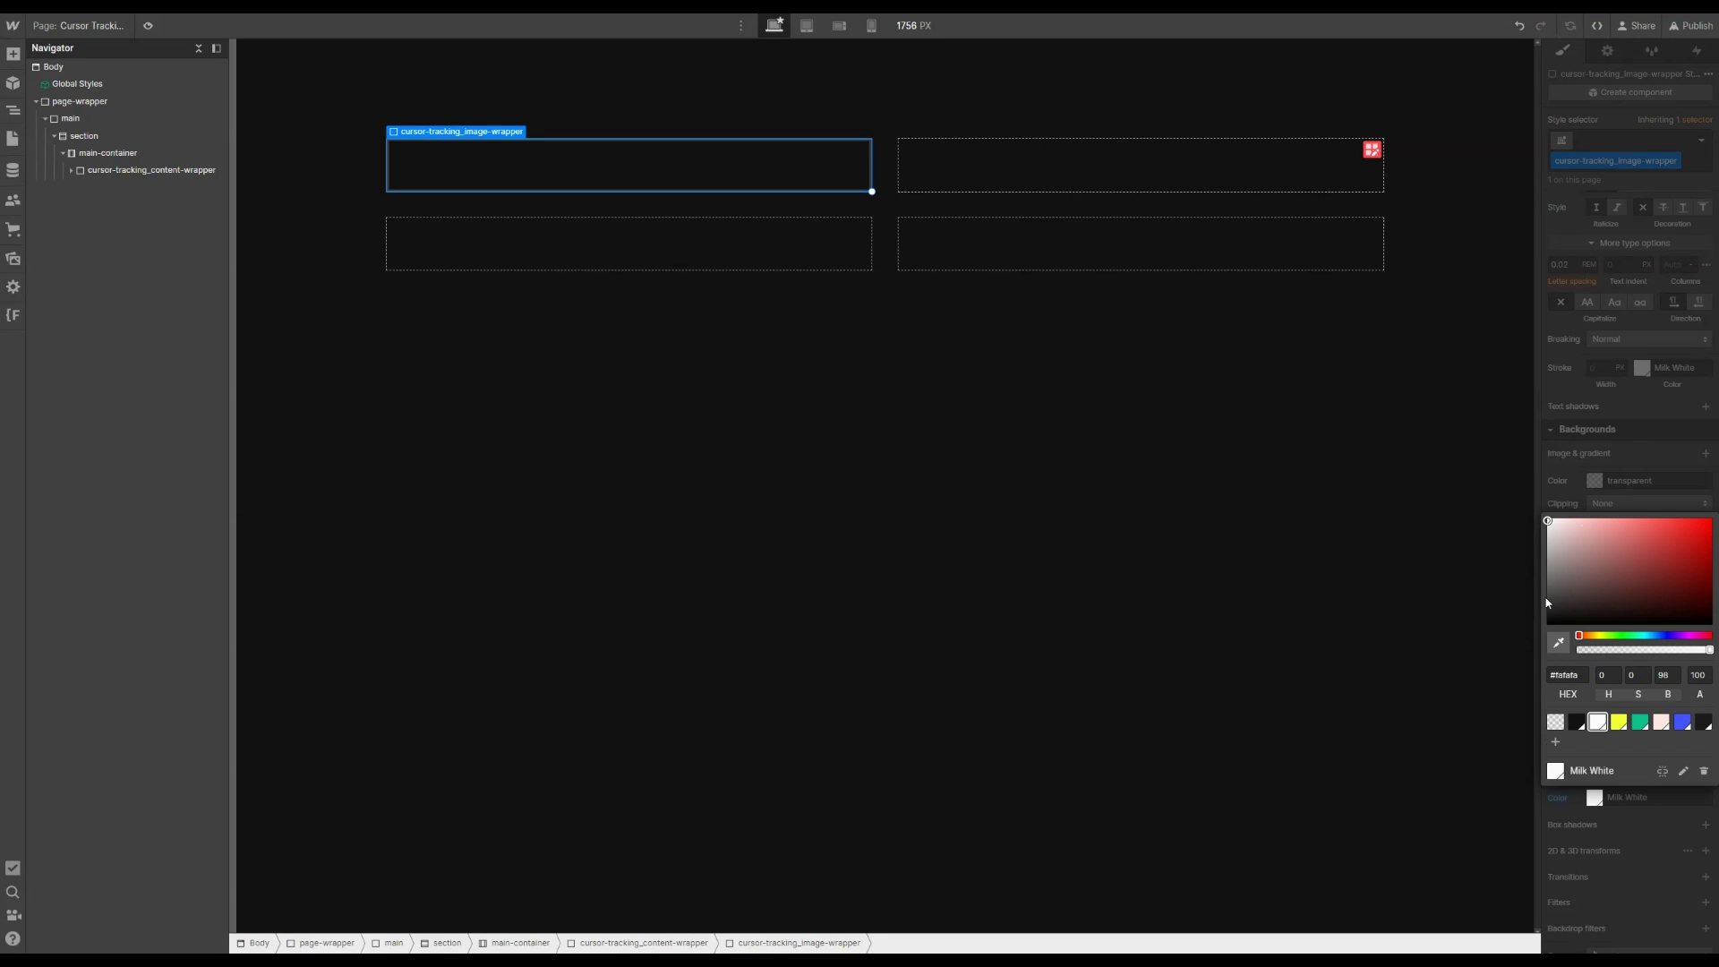
{"action": "left_click", "coordinate": [1630, 447]}
Step: Set the image wrapper's position to Relative
{"action": "scroll", "coordinate": [1630, 450], "scroll_direction": "up", "scroll_amount": 6}
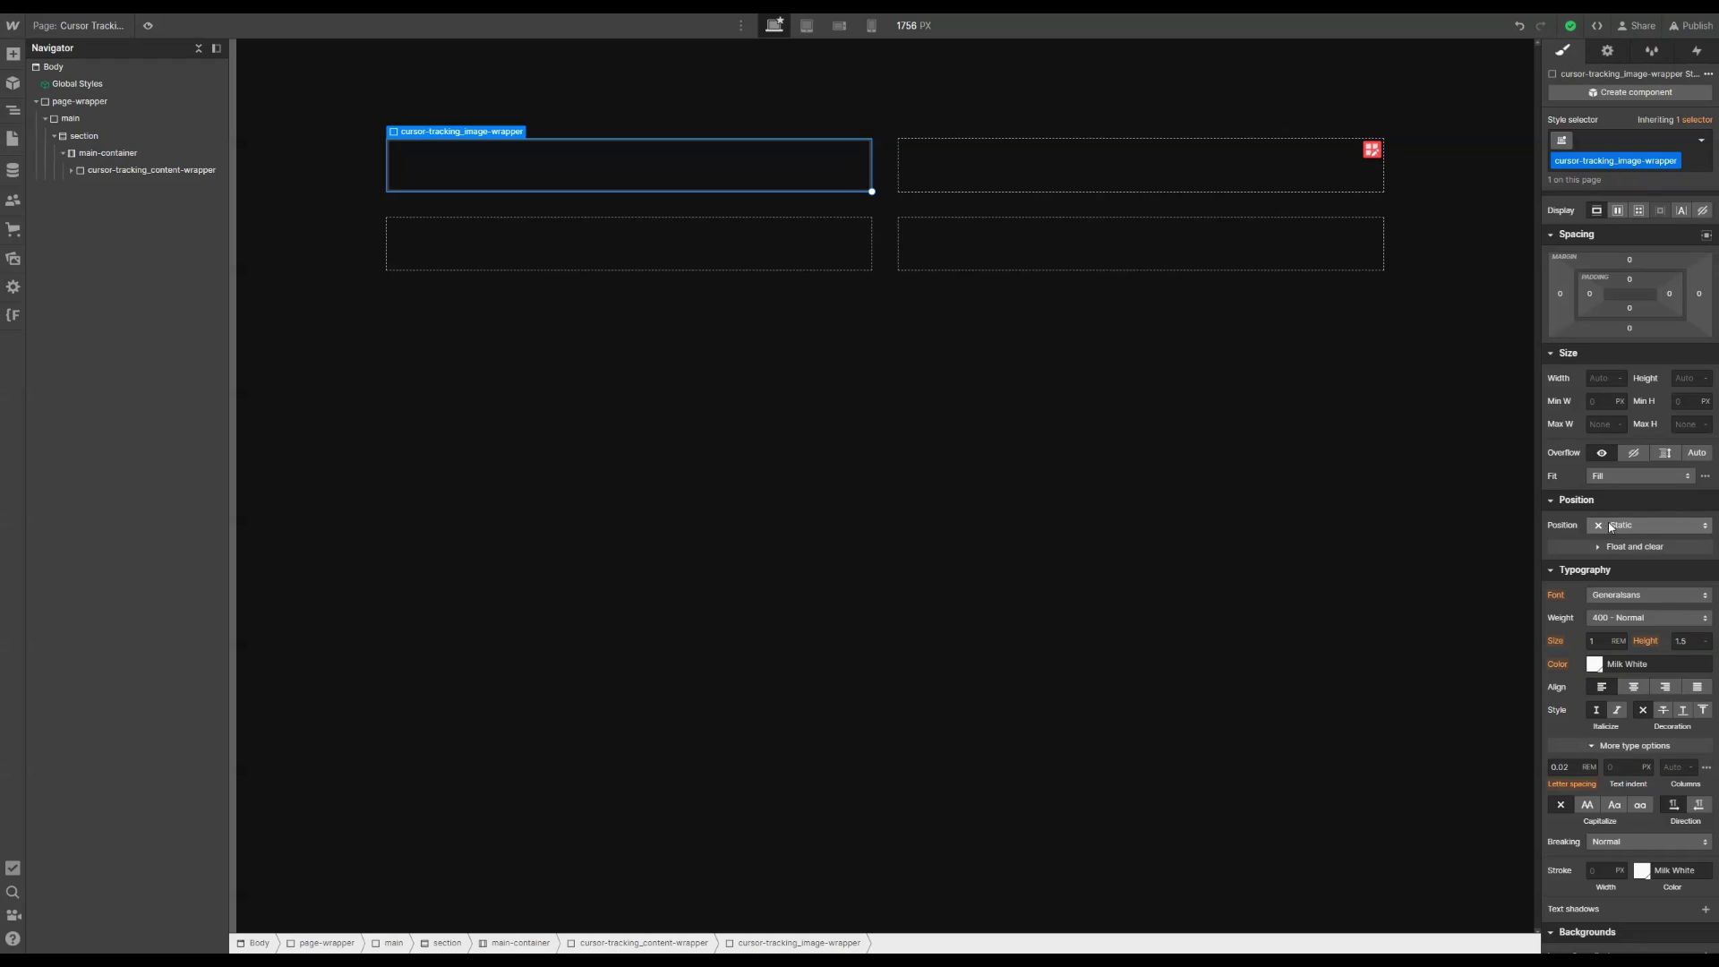
{"action": "left_click", "coordinate": [1610, 527]}
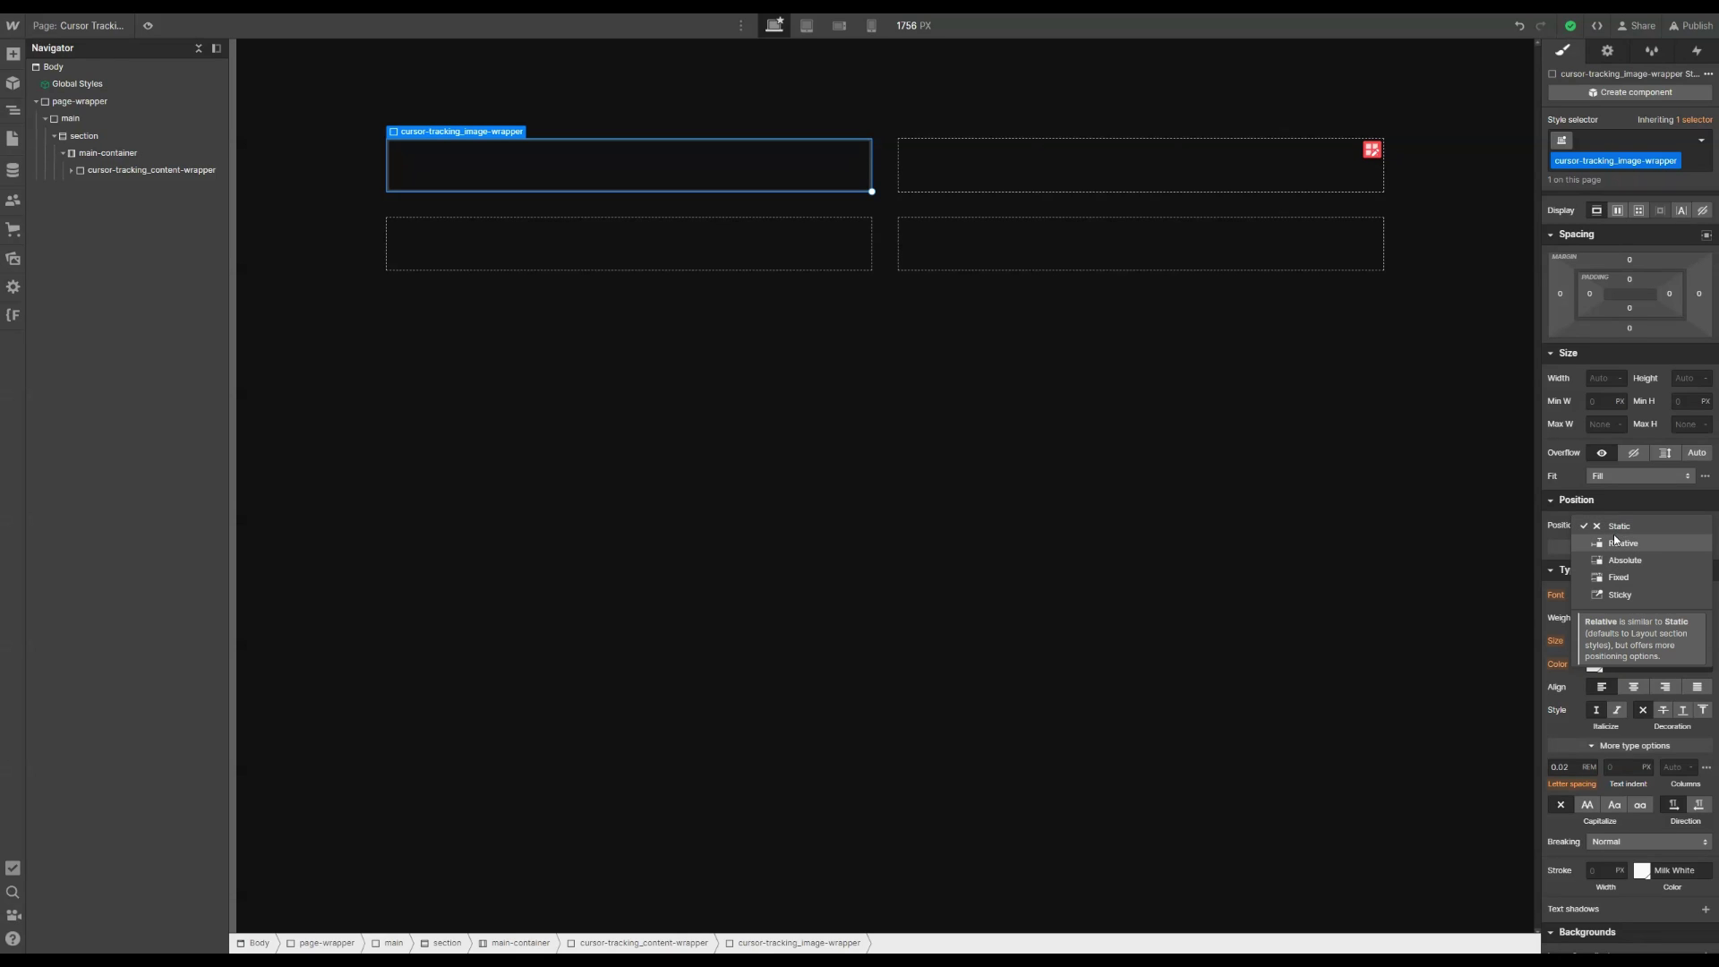
{"action": "left_click", "coordinate": [1620, 543]}
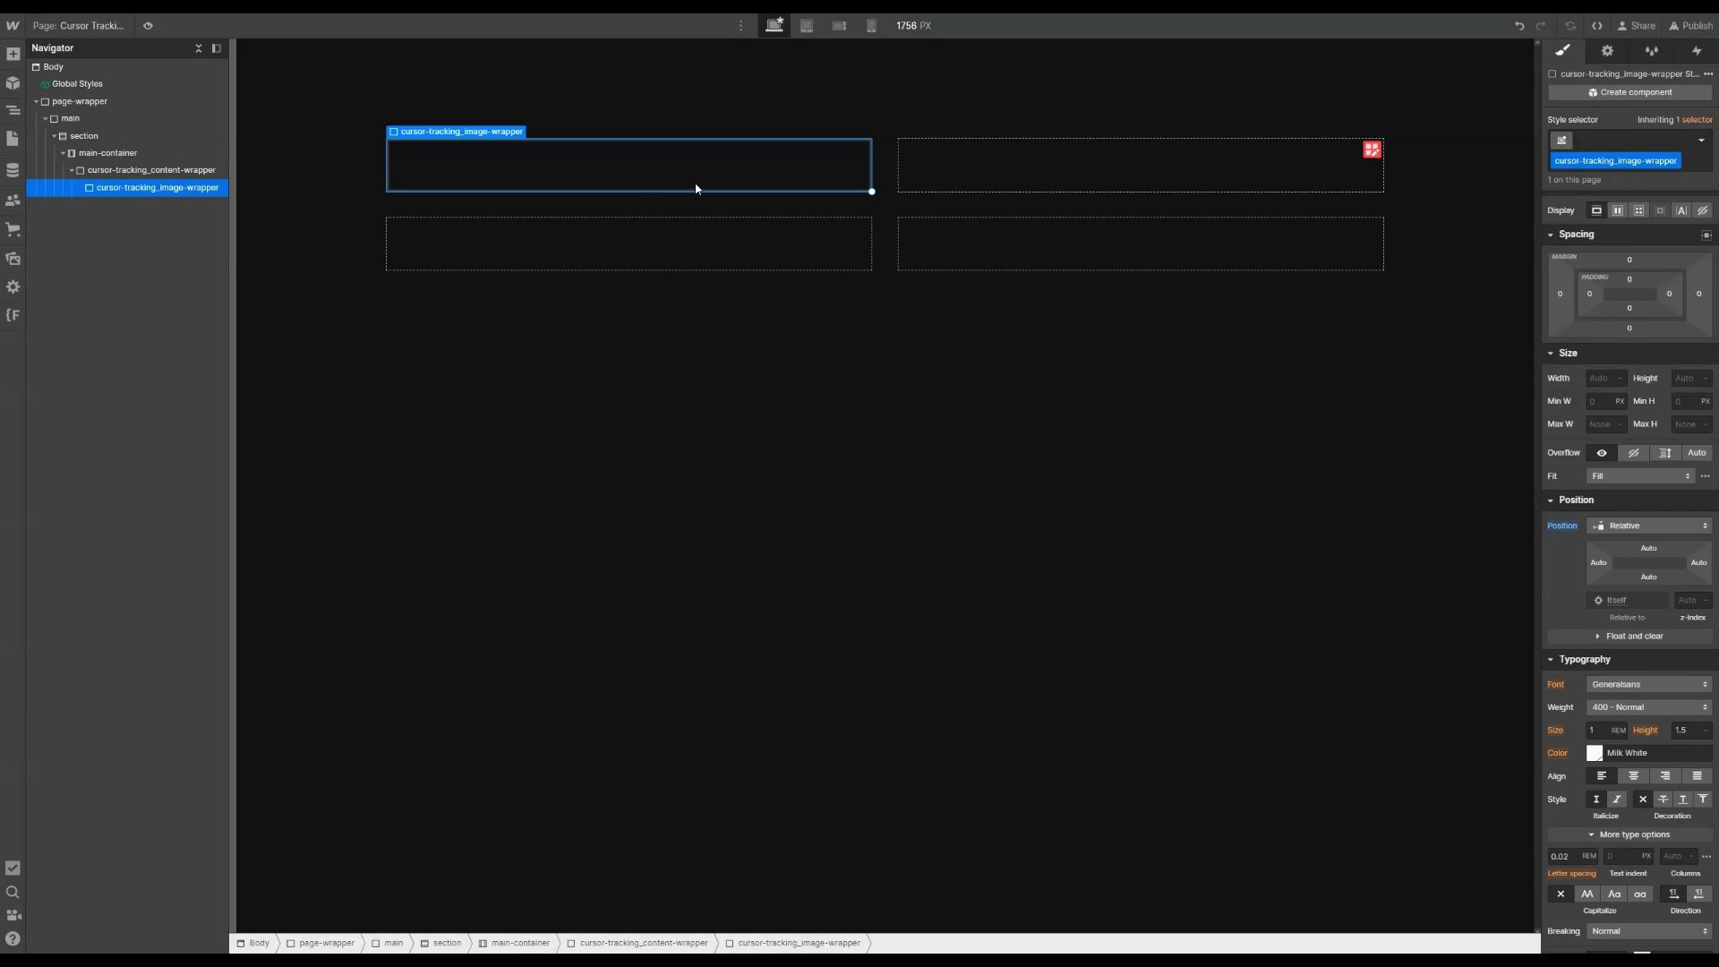
Step: Add an Image element inside the image wrapper and use the pagoda cityscape photo from the assets
{"action": "key", "text": "ctrl+e"}
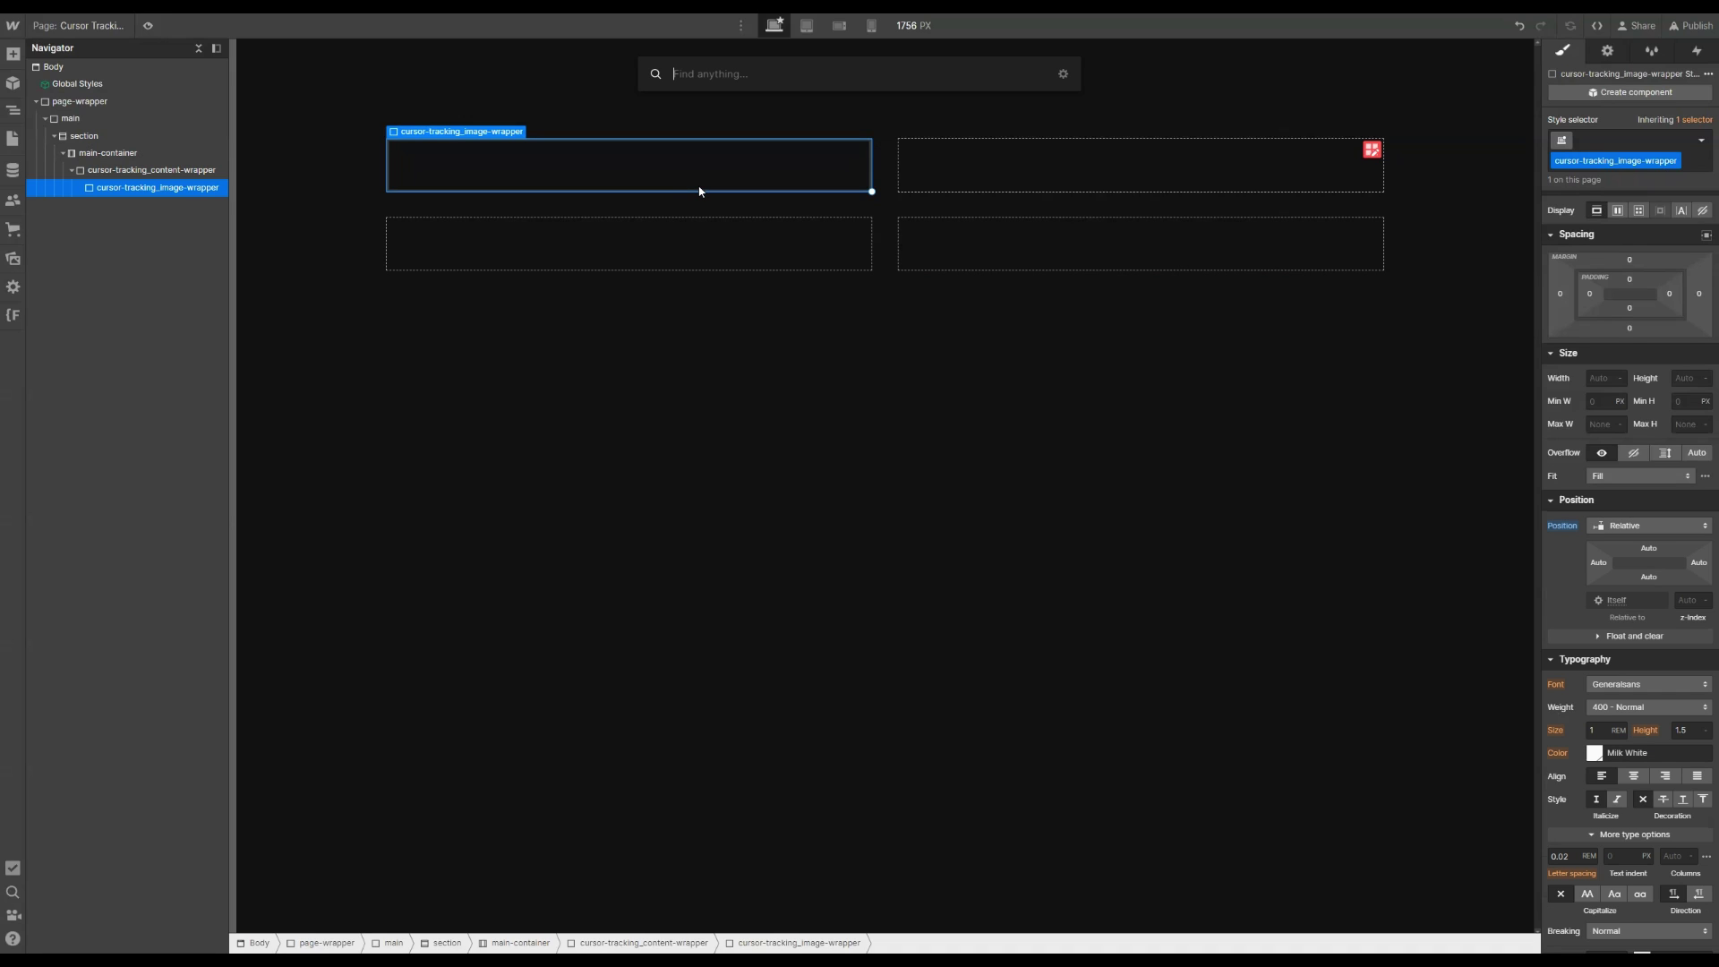
{"action": "type", "text": "ima"}
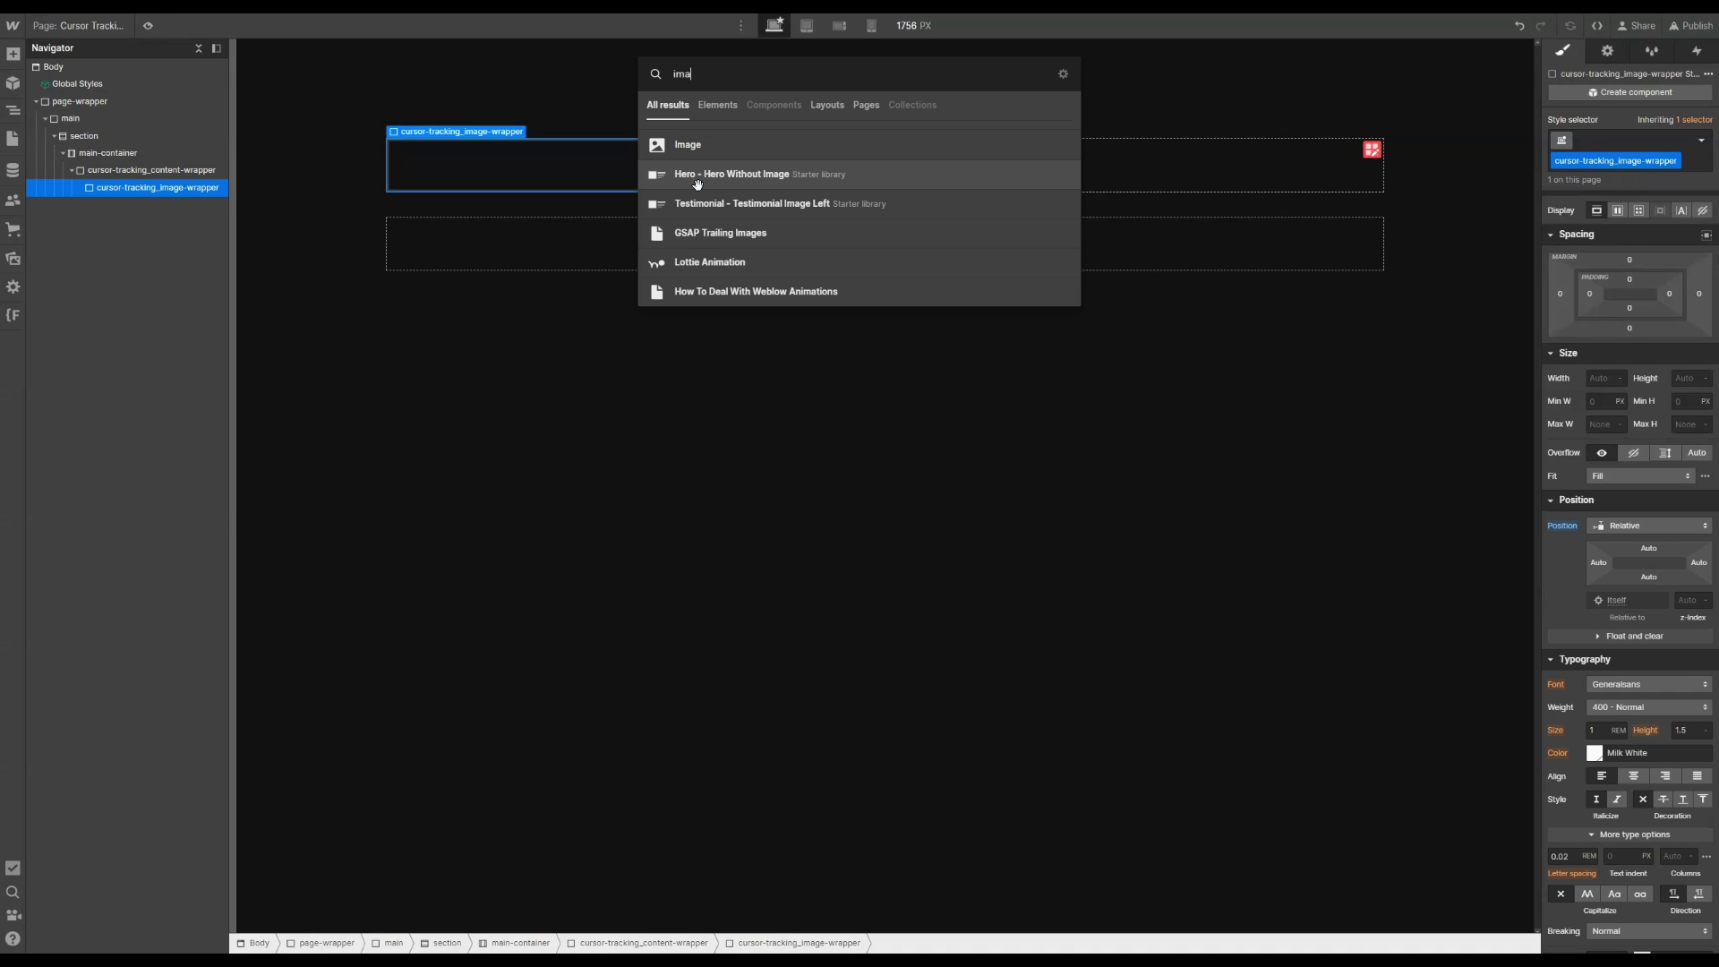
{"action": "left_click", "coordinate": [716, 146]}
{"action": "left_click", "coordinate": [539, 193]}
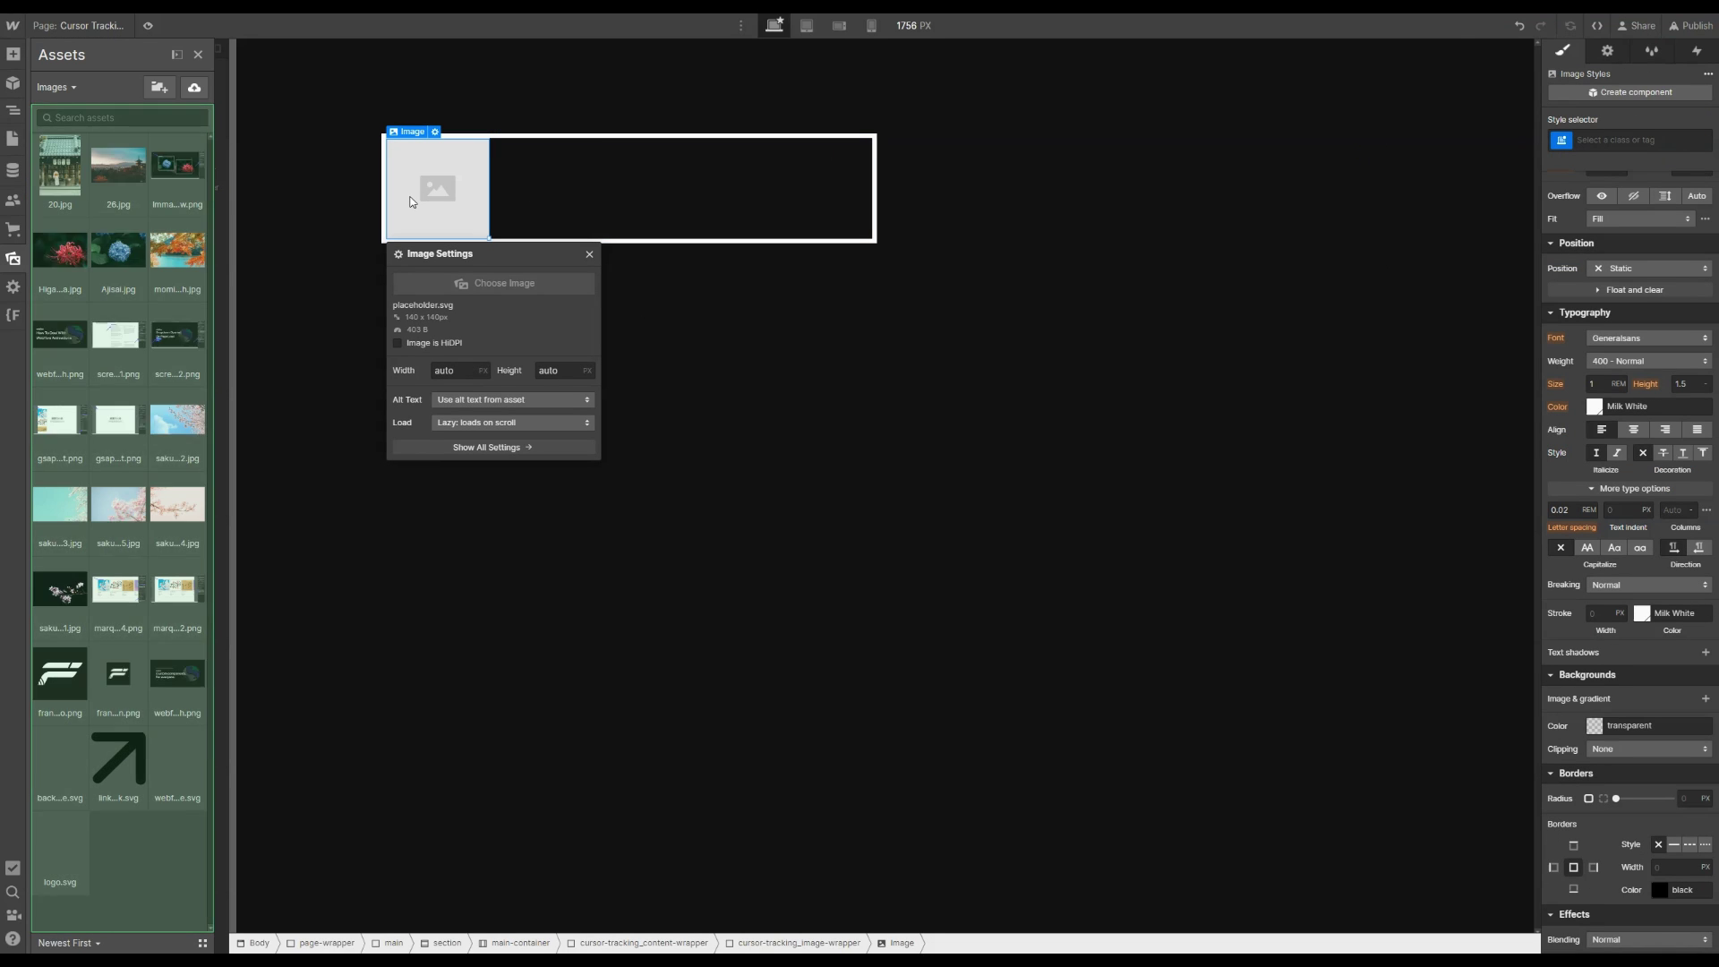
{"action": "left_click", "coordinate": [108, 167]}
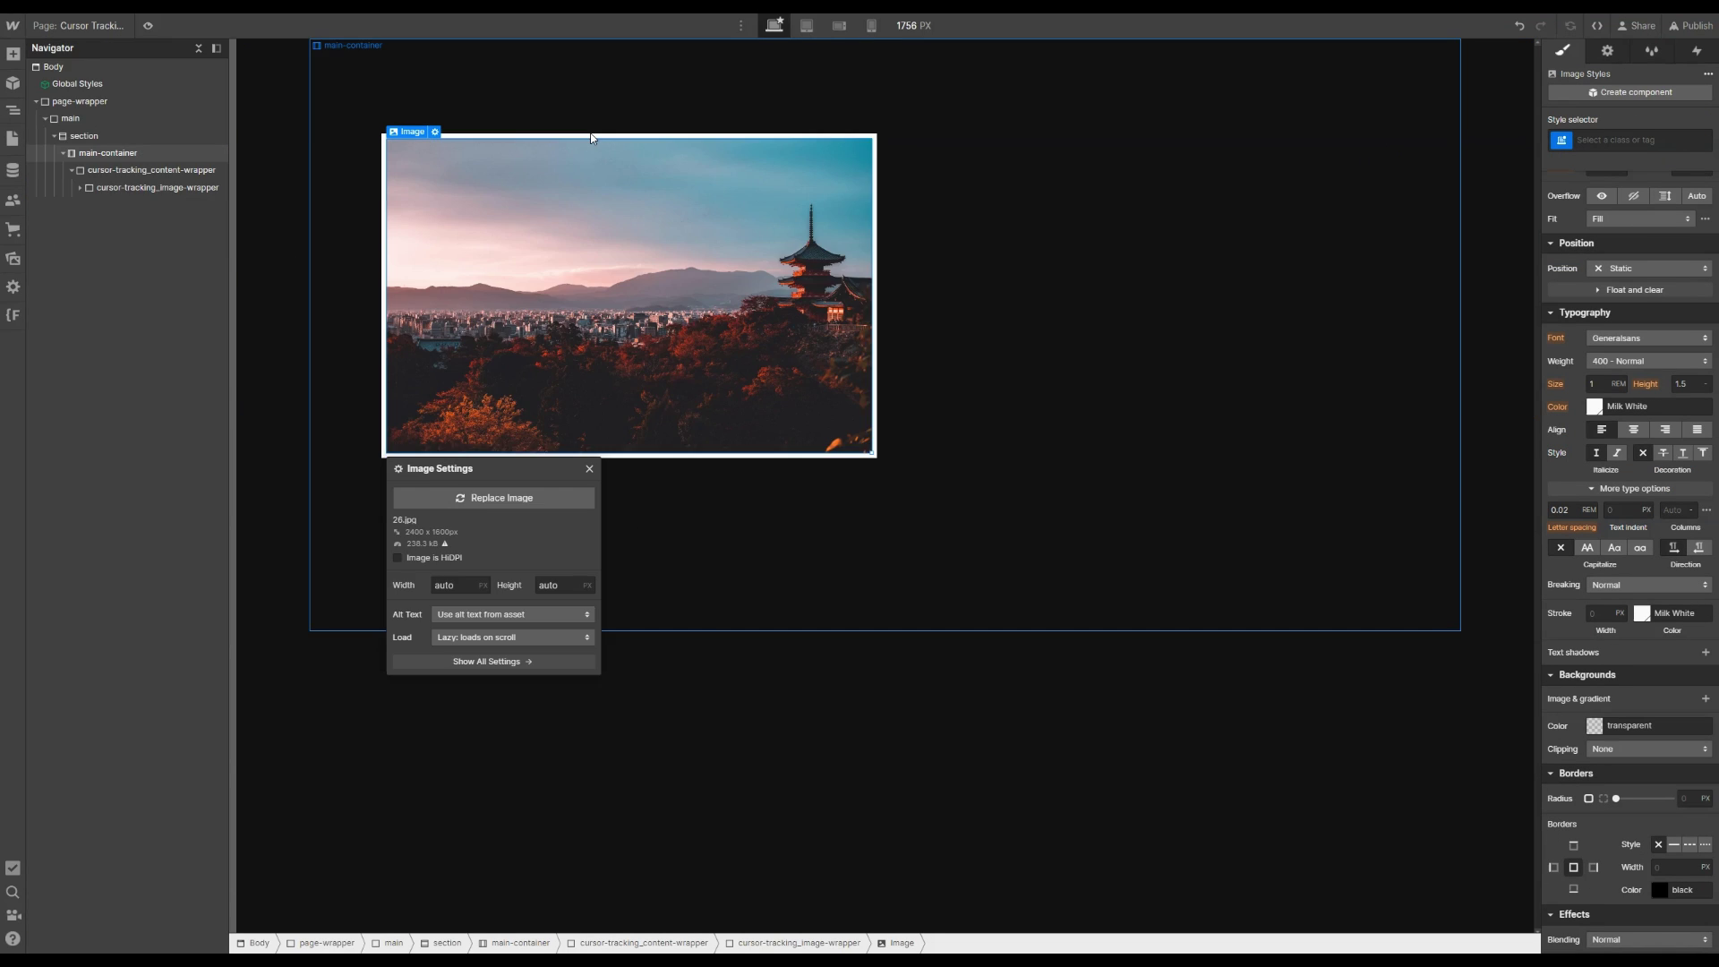
Step: Create the class cursor-tracking_image for the pagoda image
{"action": "left_click", "coordinate": [587, 177]}
{"action": "key", "text": "ctrl+Return"}
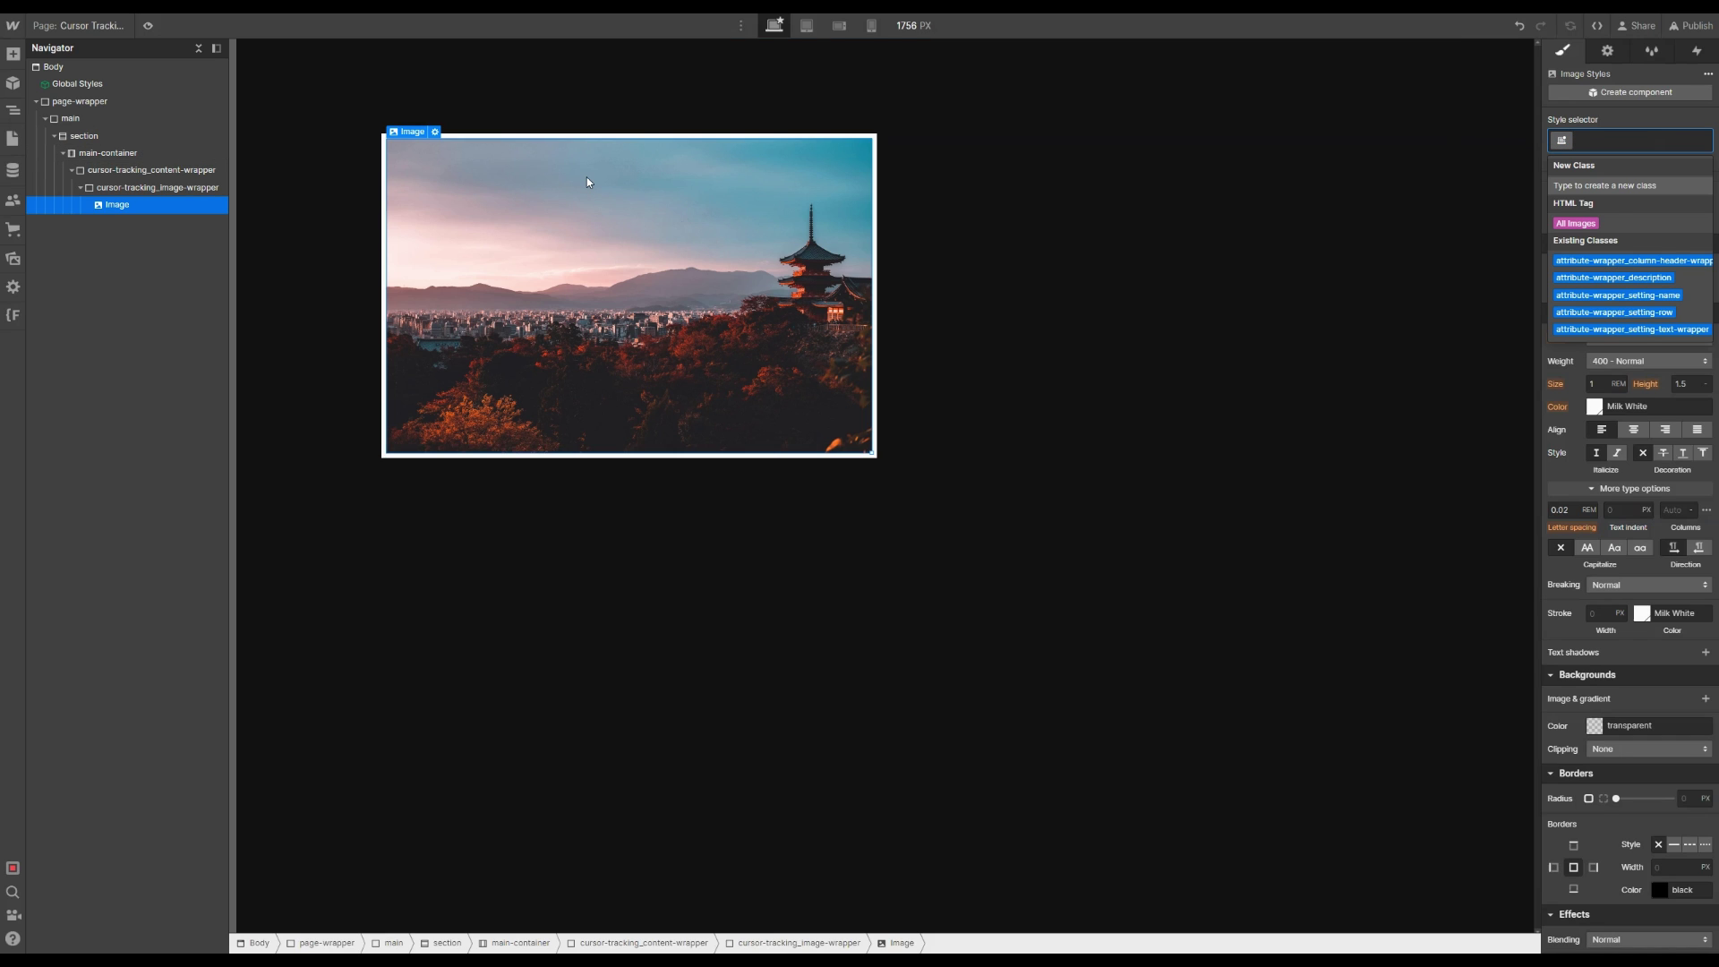
{"action": "type", "text": "cursor_"}
{"action": "key", "text": "BackSpace"}
{"action": "type", "text": "-traci"}
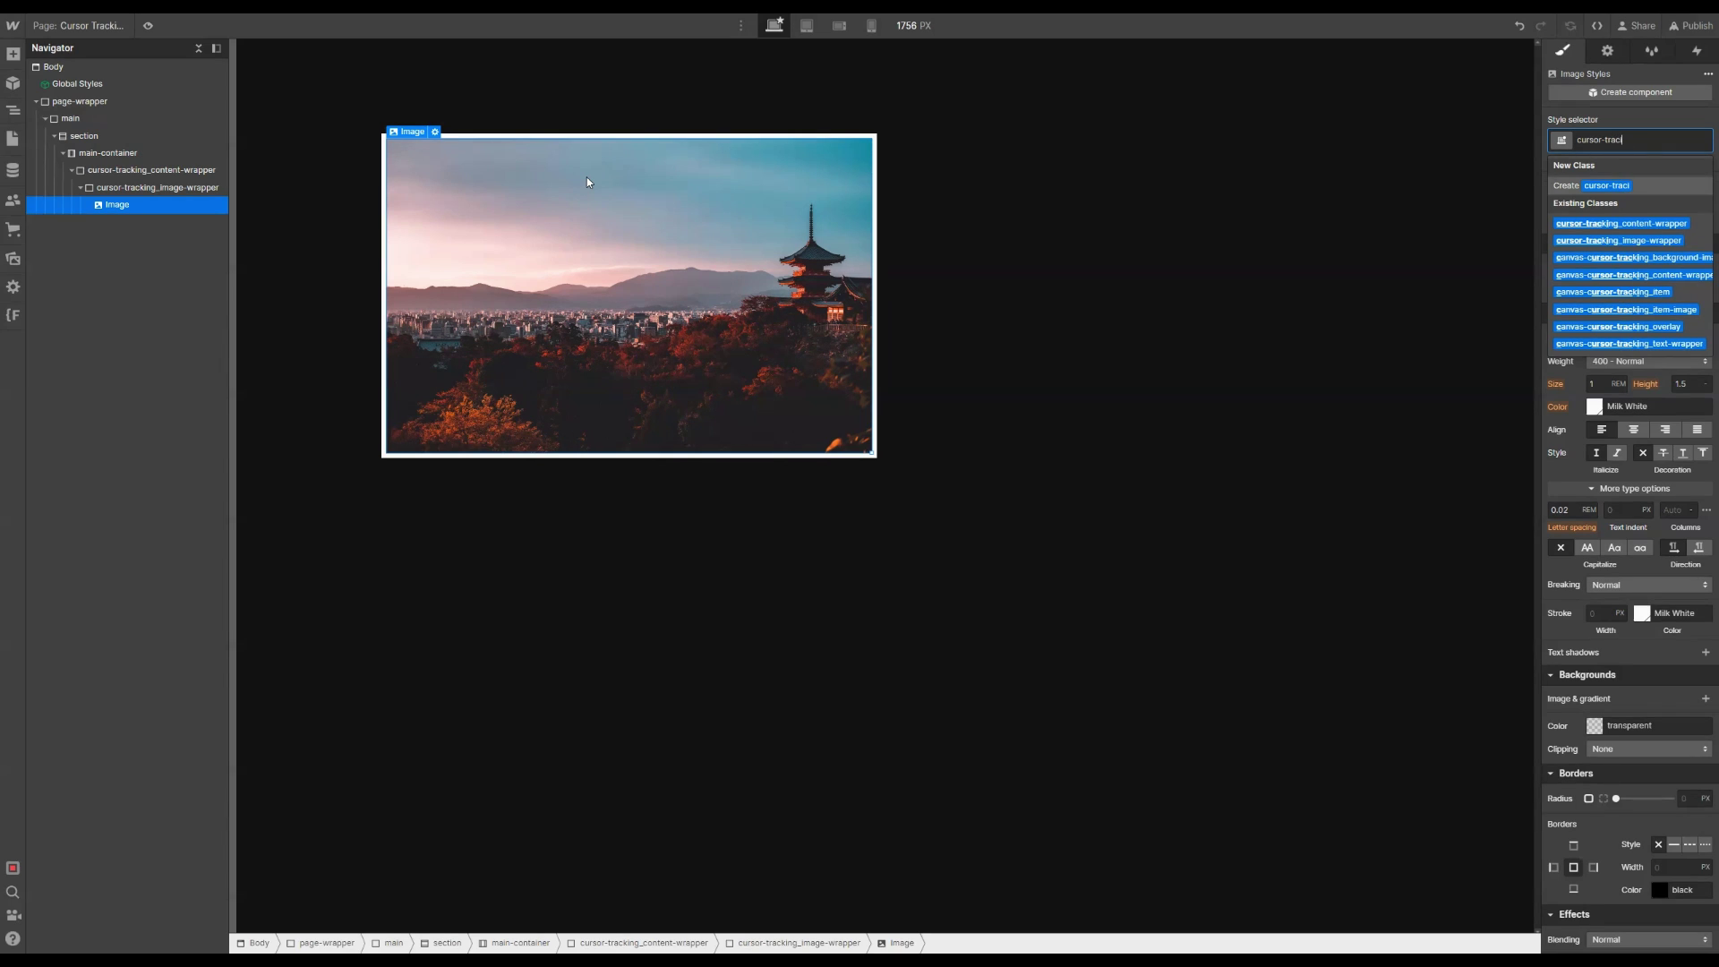
{"action": "key", "text": "BackSpace"}
{"action": "type", "text": "king_image"}
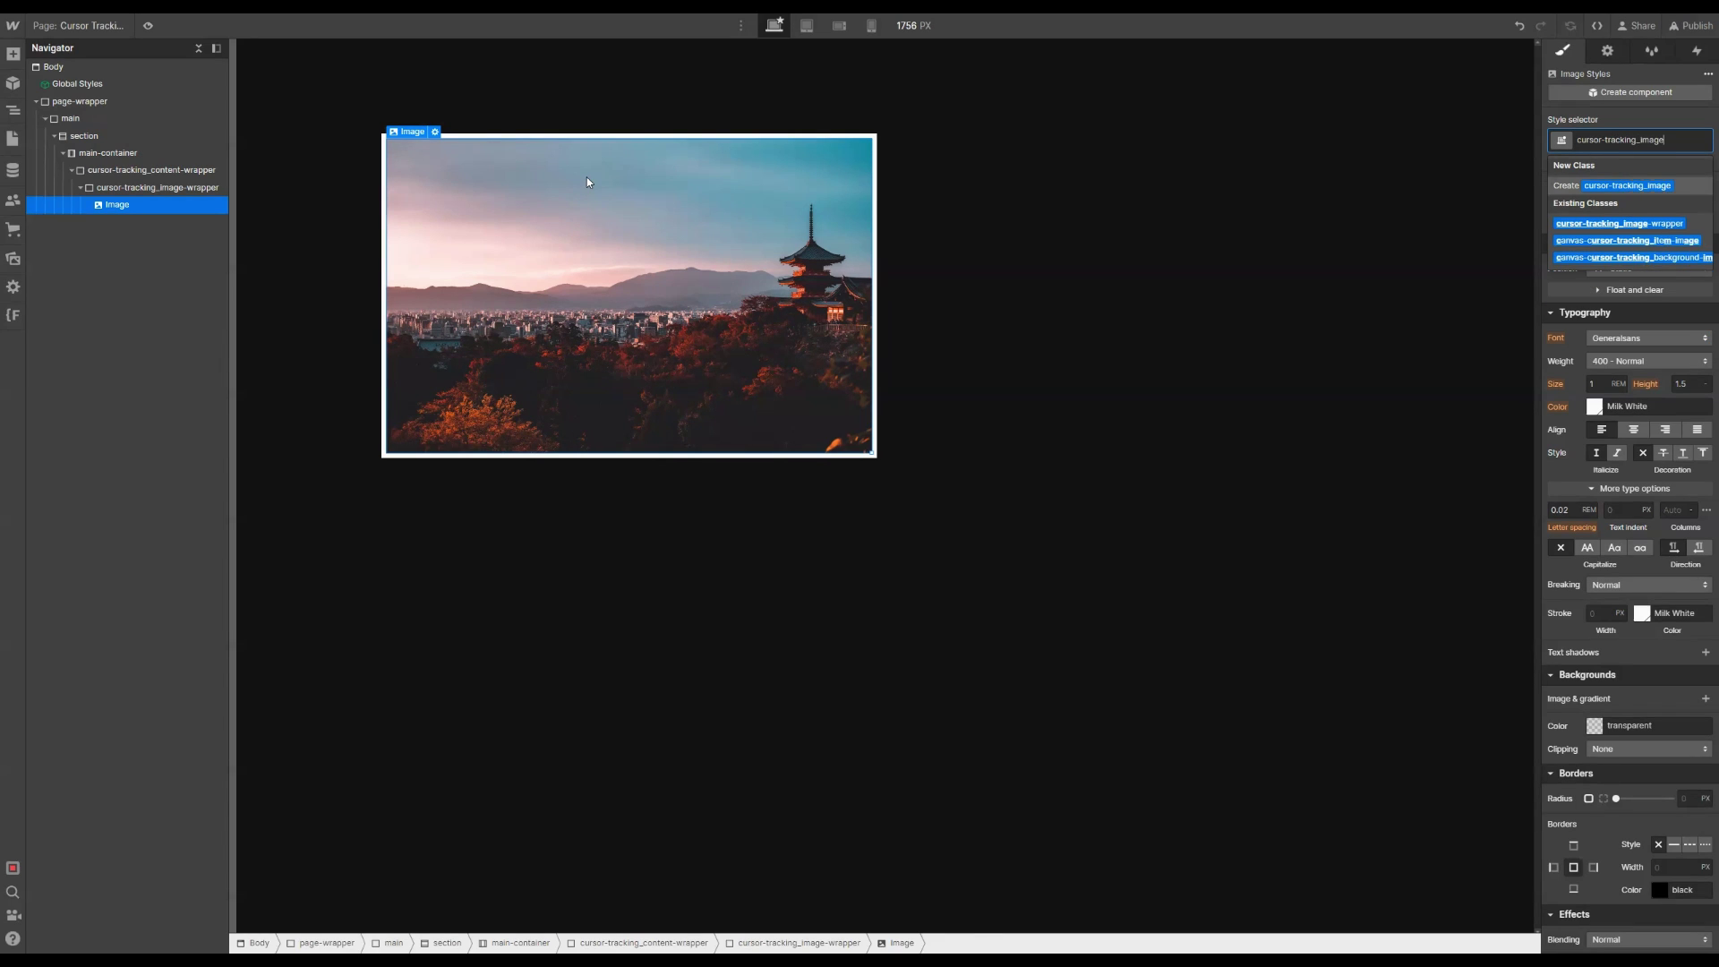
{"action": "key", "text": "Return"}
Step: Set the image's width to 100% and its height to Auto
{"action": "scroll", "coordinate": [1630, 269], "scroll_direction": "up", "scroll_amount": 3}
{"action": "left_click", "coordinate": [1600, 371]}
{"action": "type", "text": "100"}
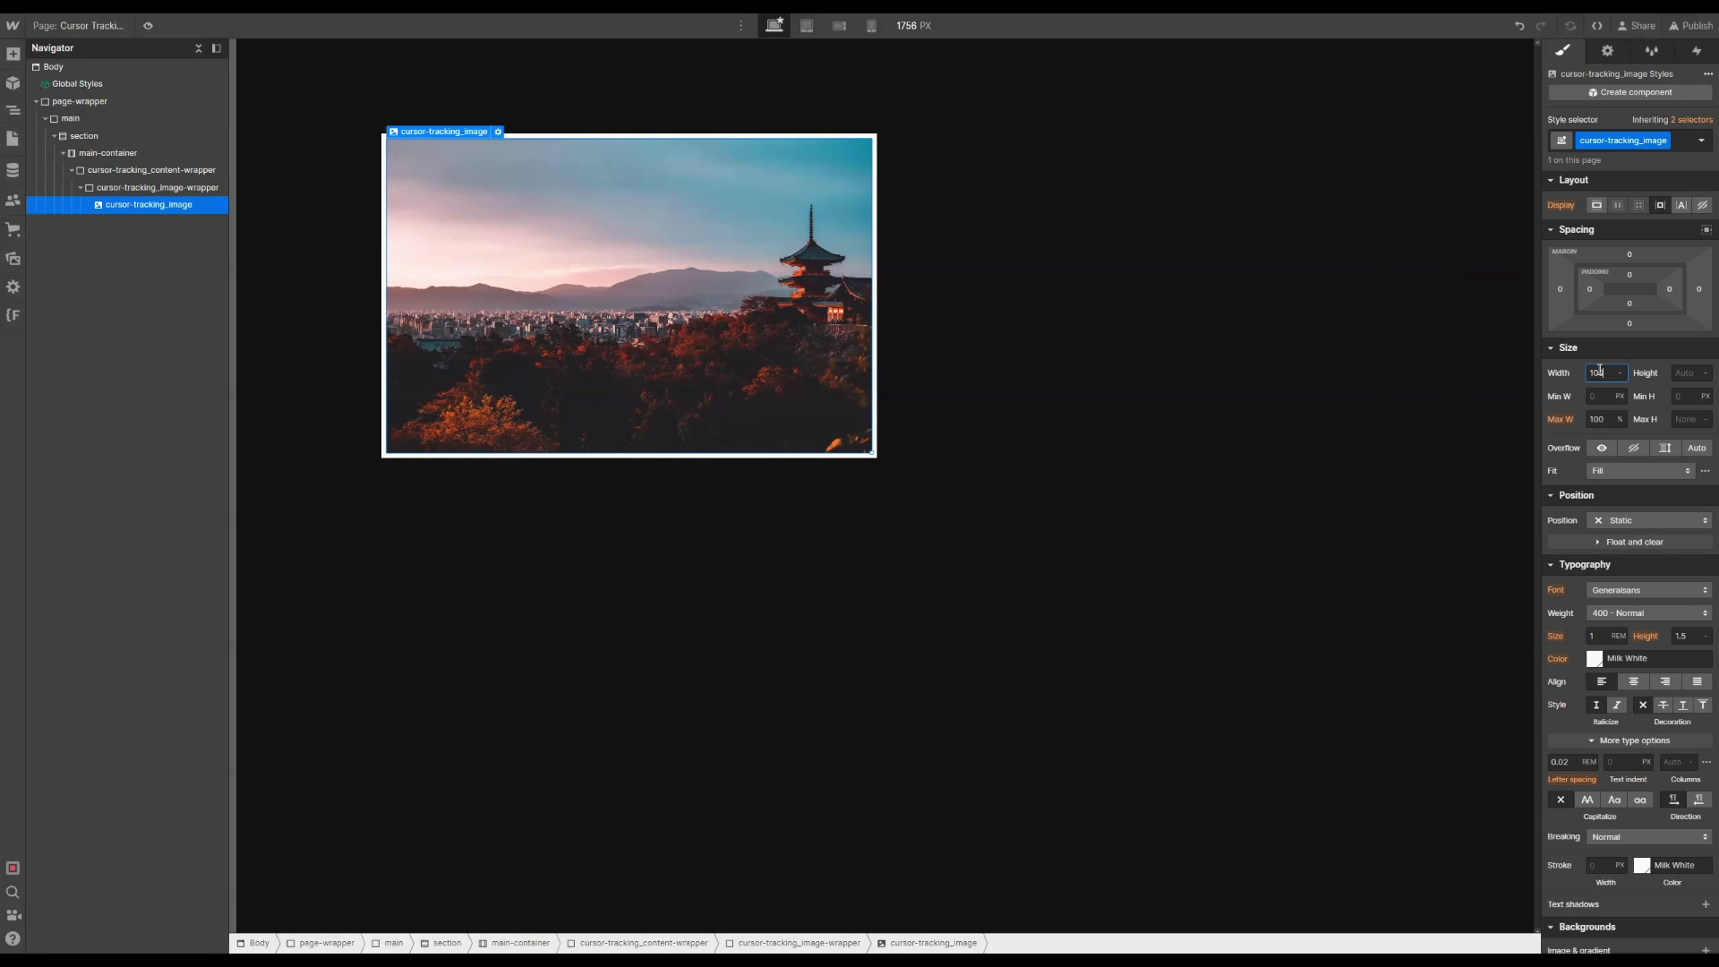
{"action": "key", "text": "Tab"}
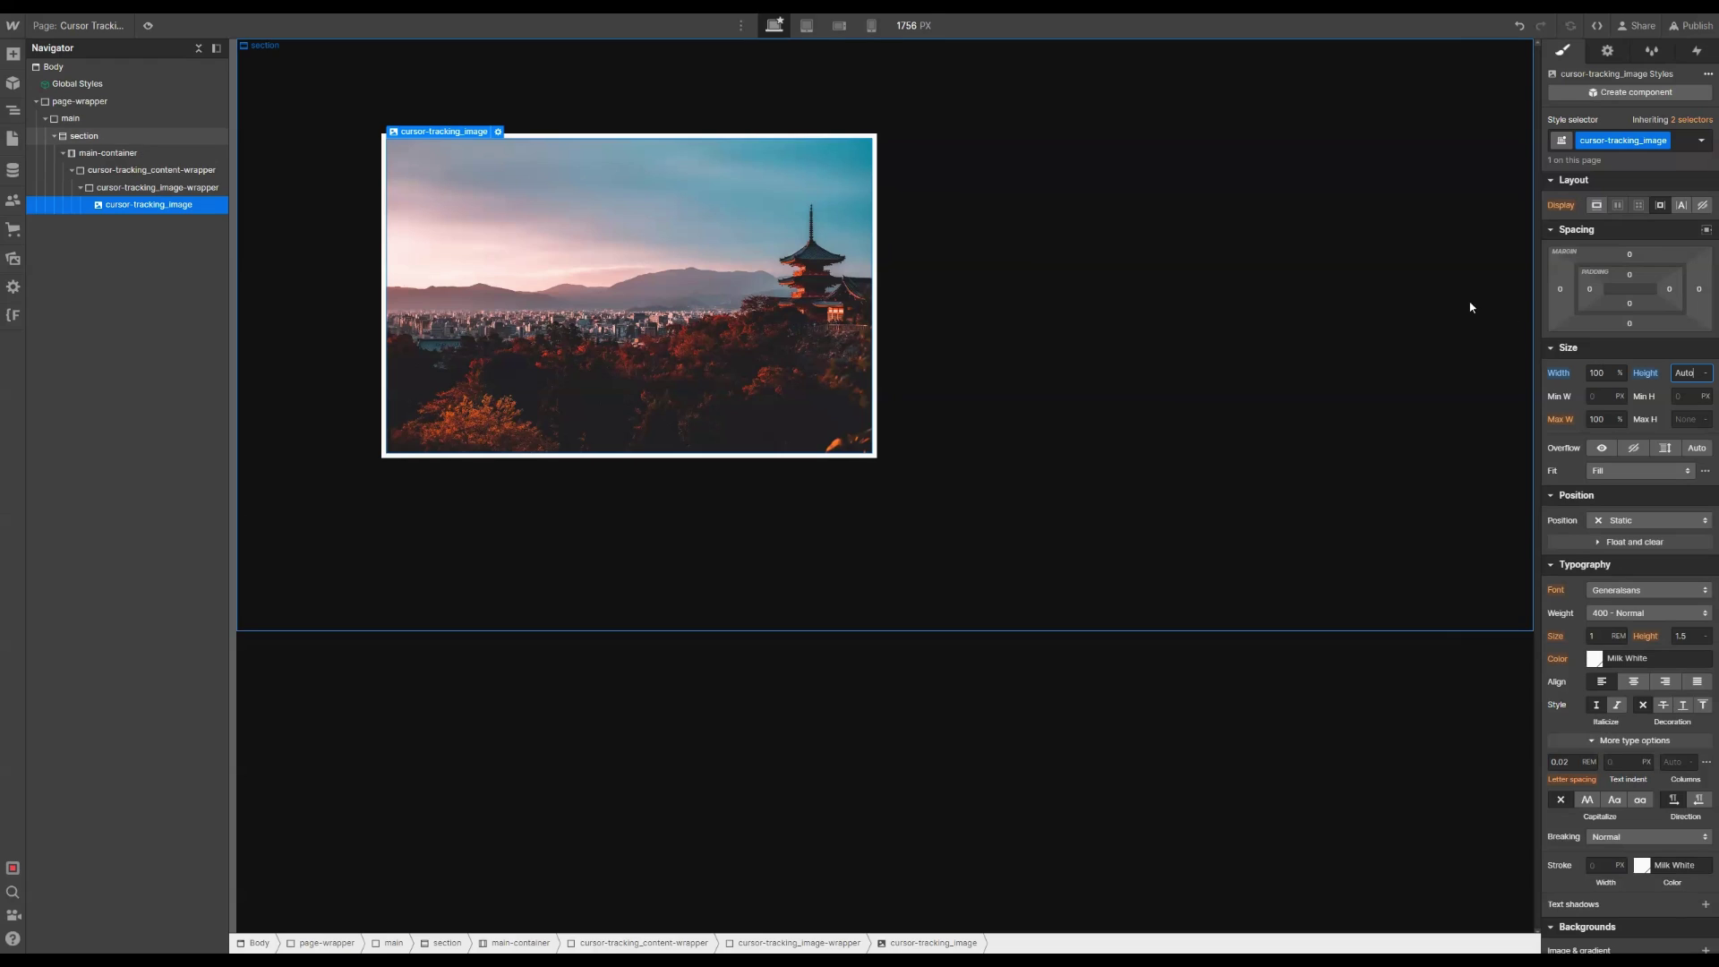
Step: Duplicate the image wrapper and manually place the copy in column 2, row 2 of the grid
{"action": "left_click", "coordinate": [113, 187]}
{"action": "key", "text": "ctrl+d"}
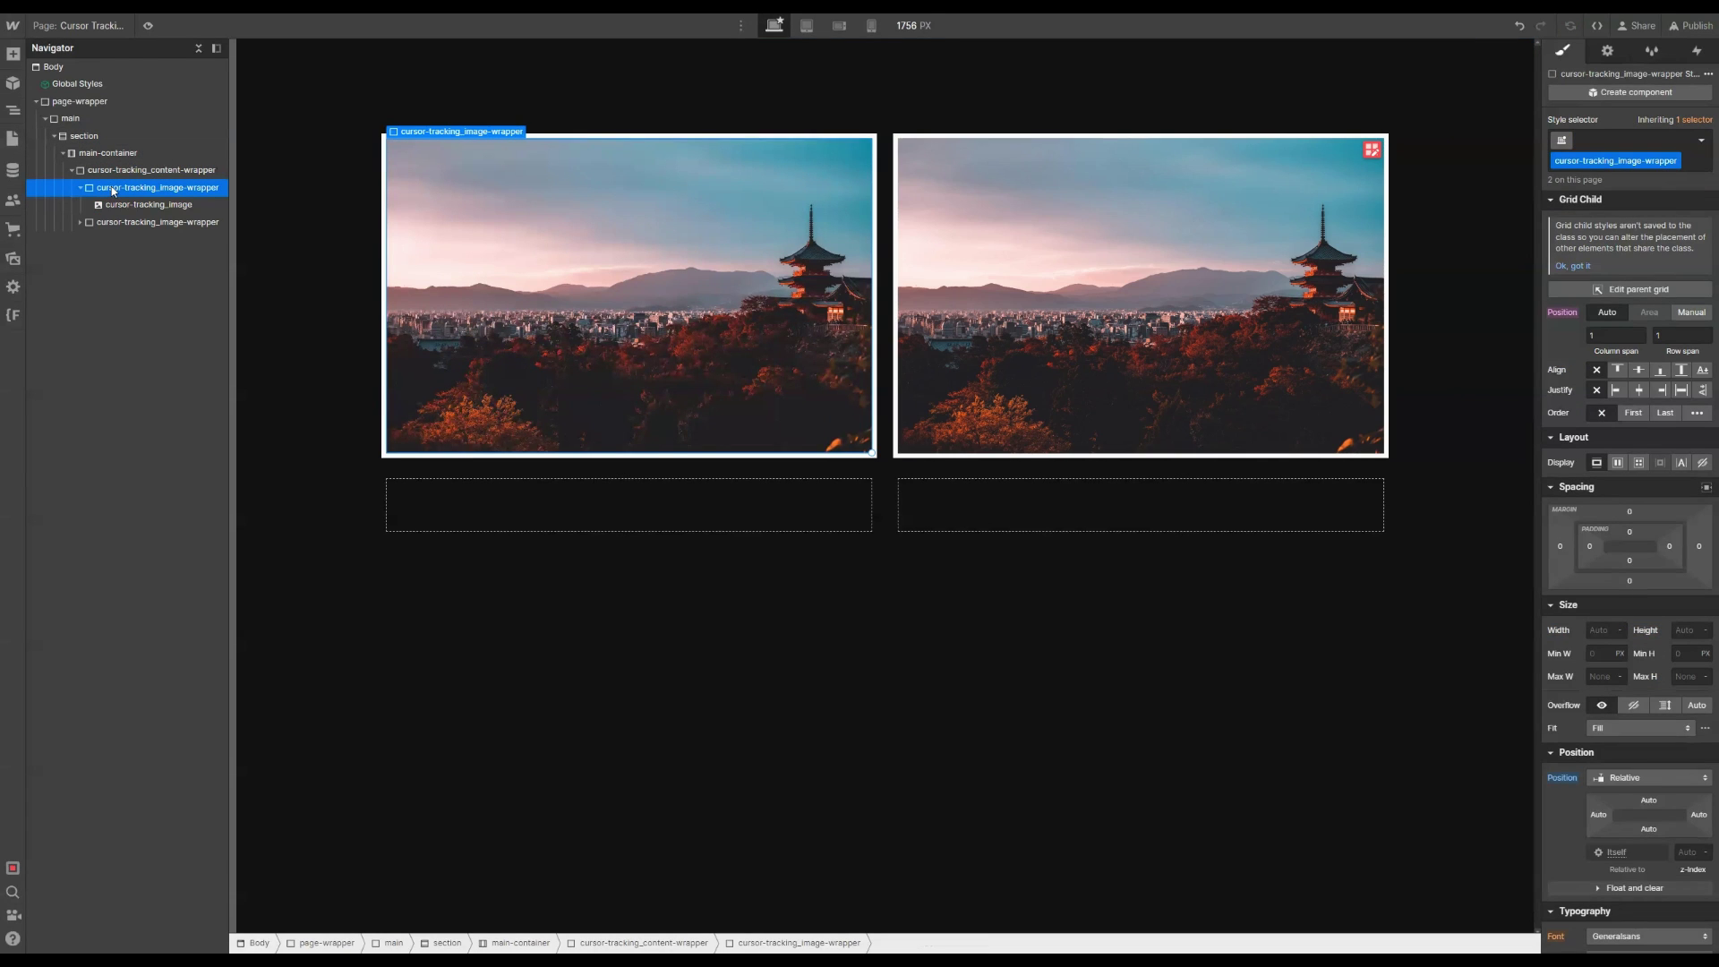
{"action": "left_click", "coordinate": [143, 222]}
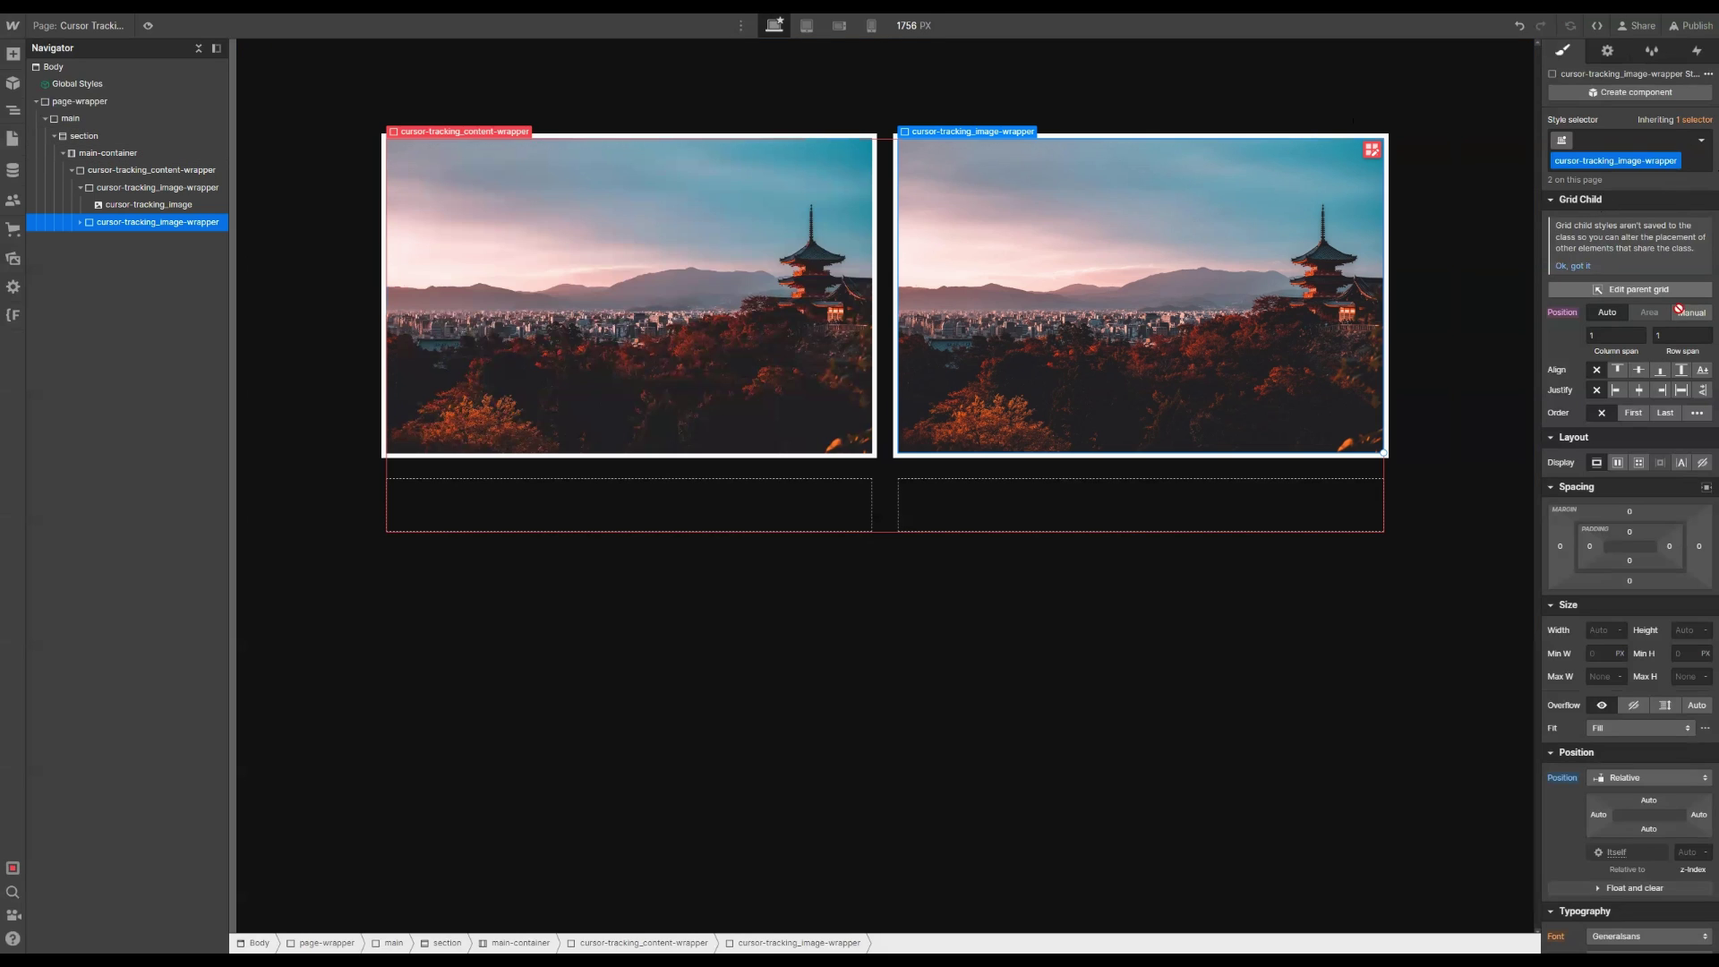
{"action": "left_click", "coordinate": [1706, 316]}
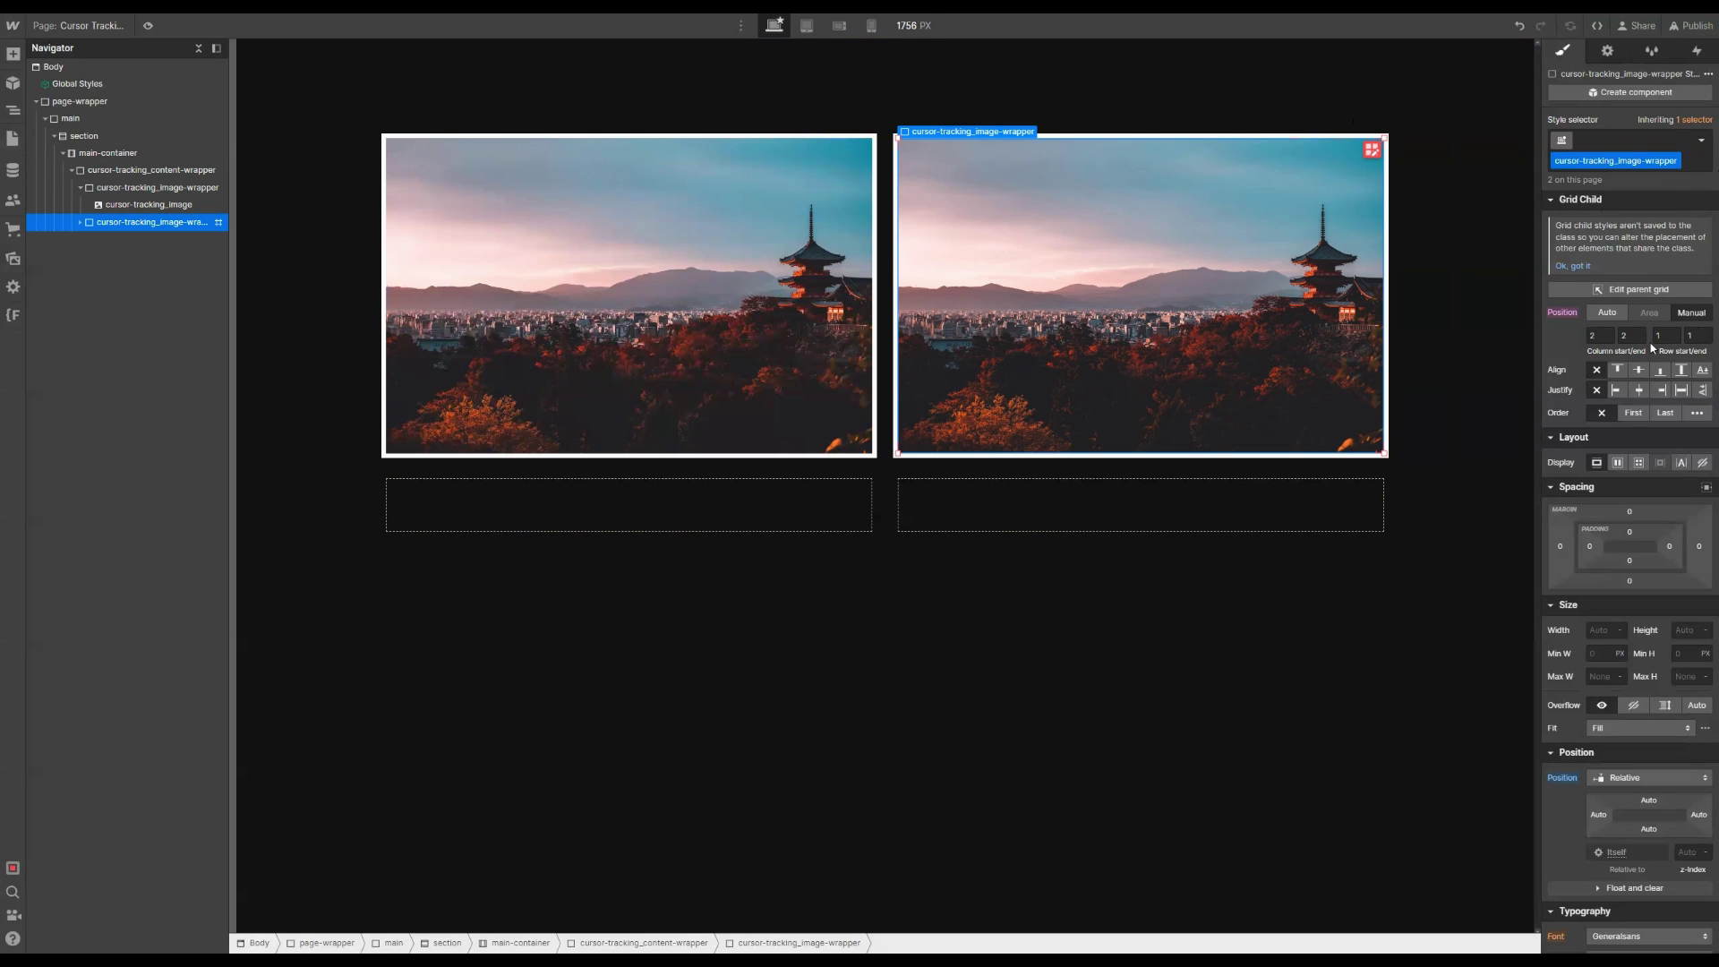
{"action": "left_click", "coordinate": [1657, 337]}
{"action": "type", "text": "2"}
{"action": "key", "text": "Tab"}
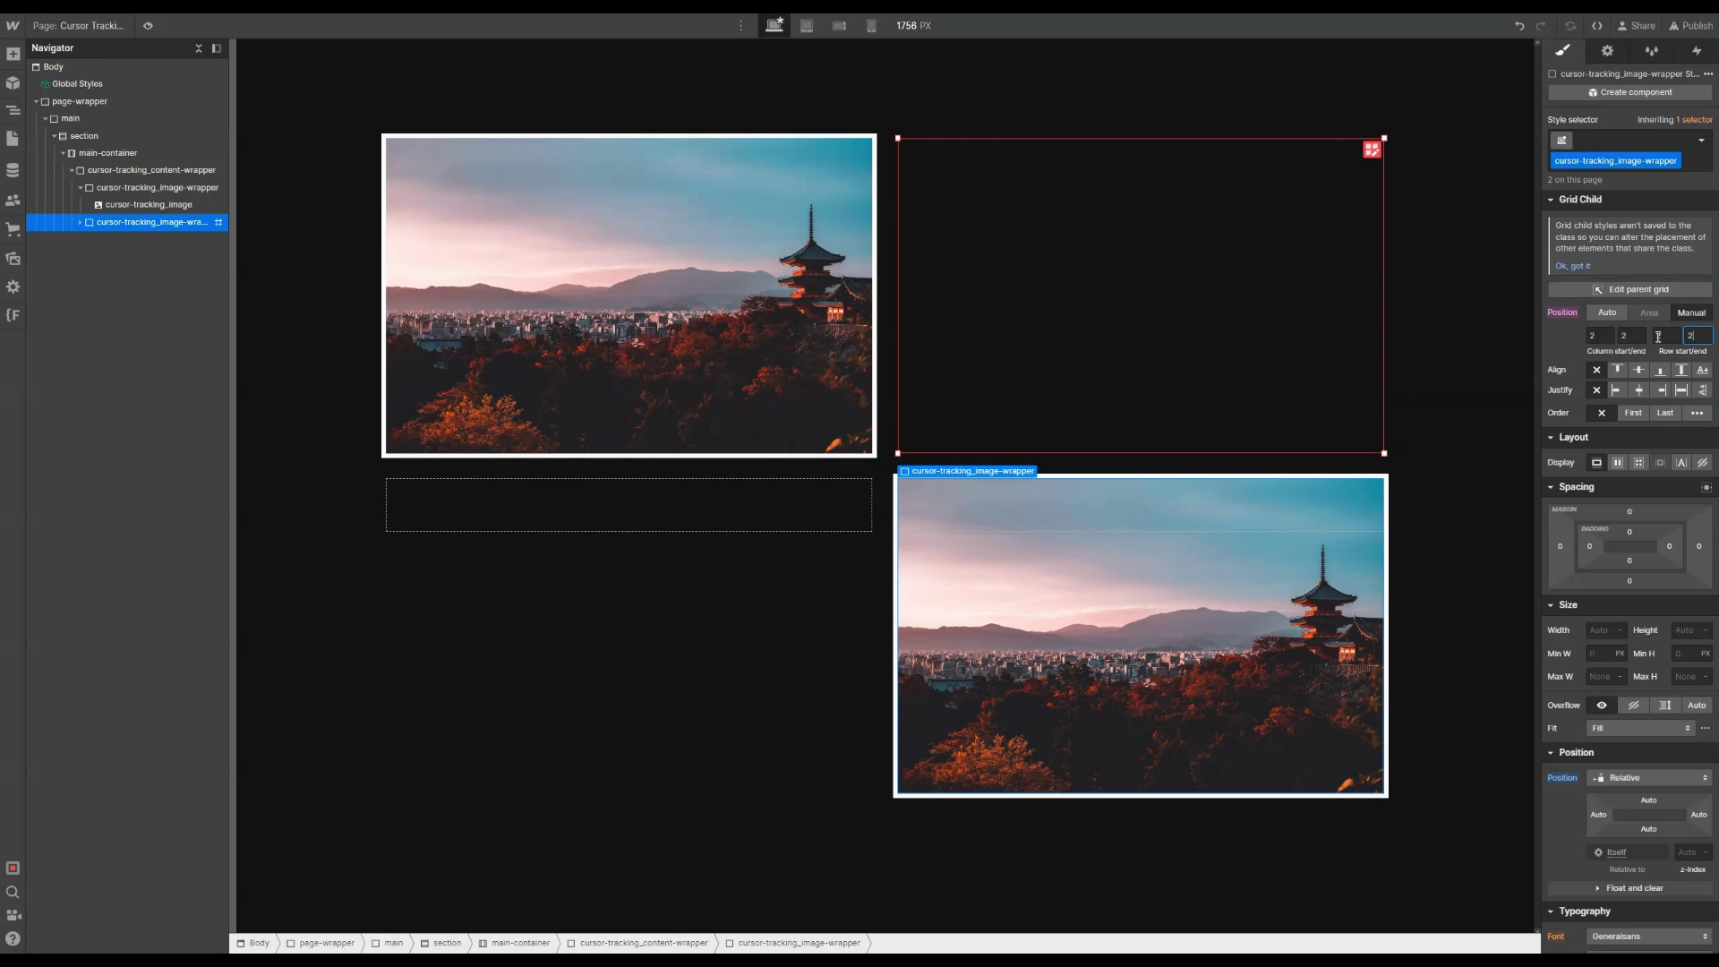
Step: Add the combo class cc-1 to the first image wrapper and set its bottom offset to -7rem
{"action": "left_click", "coordinate": [126, 188]}
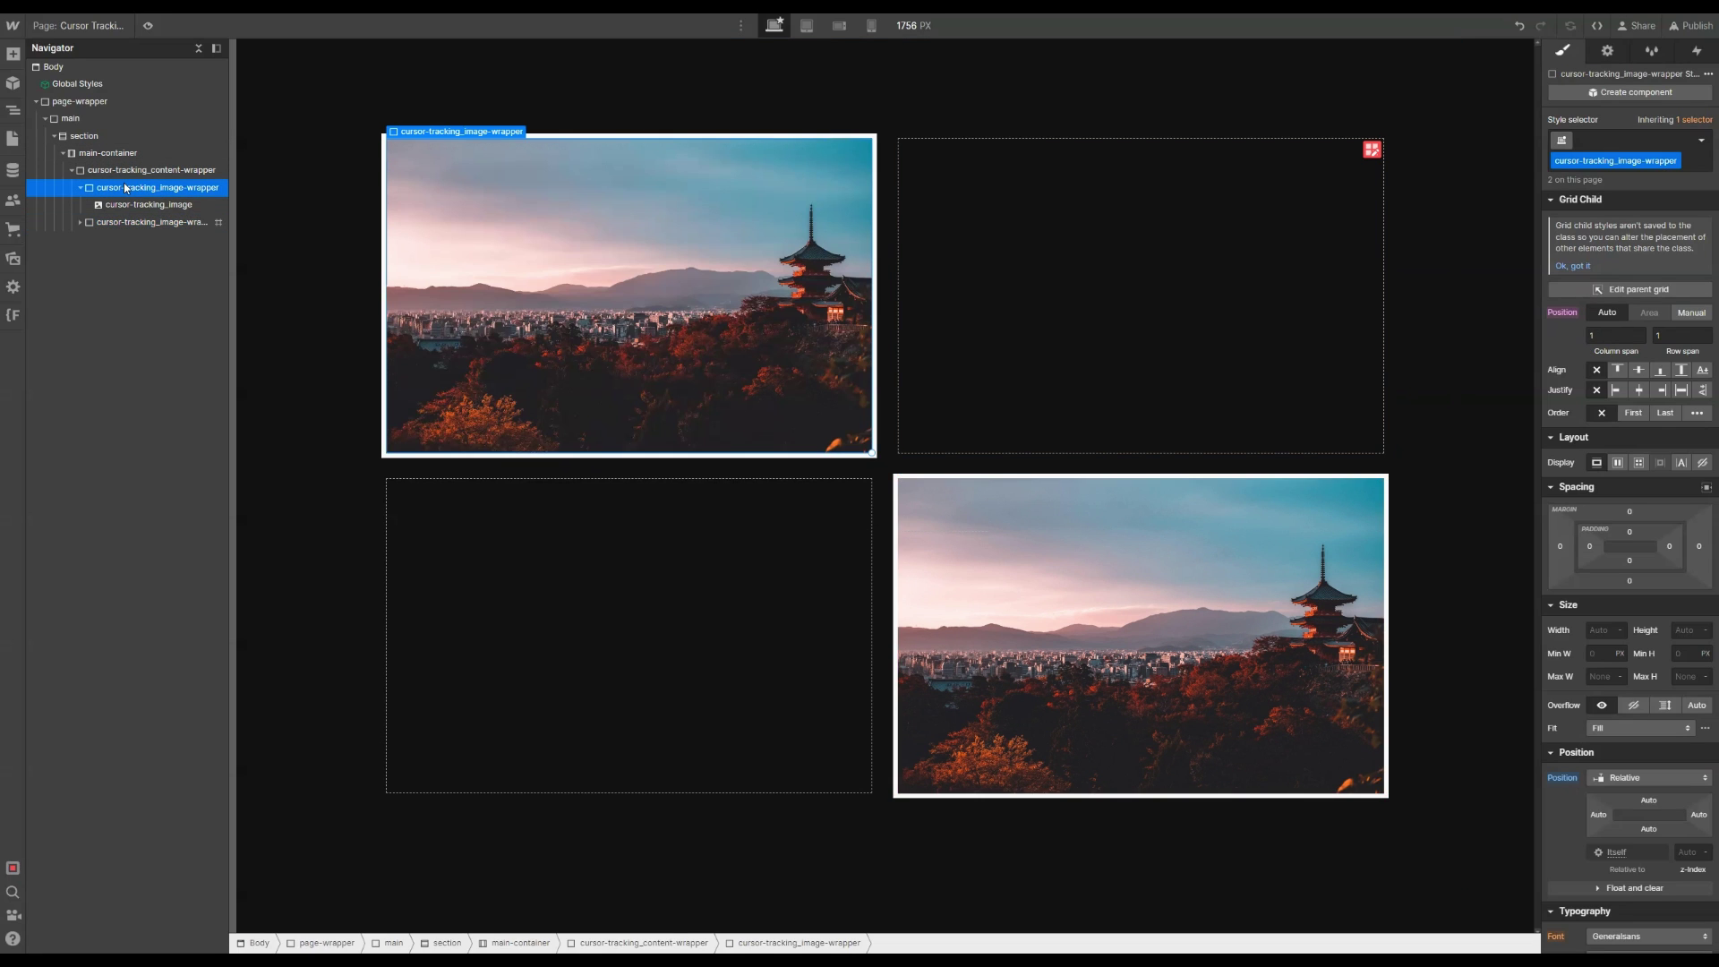
{"action": "left_click", "coordinate": [1629, 145]}
{"action": "type", "text": "cc-1"}
{"action": "key", "text": "Return"}
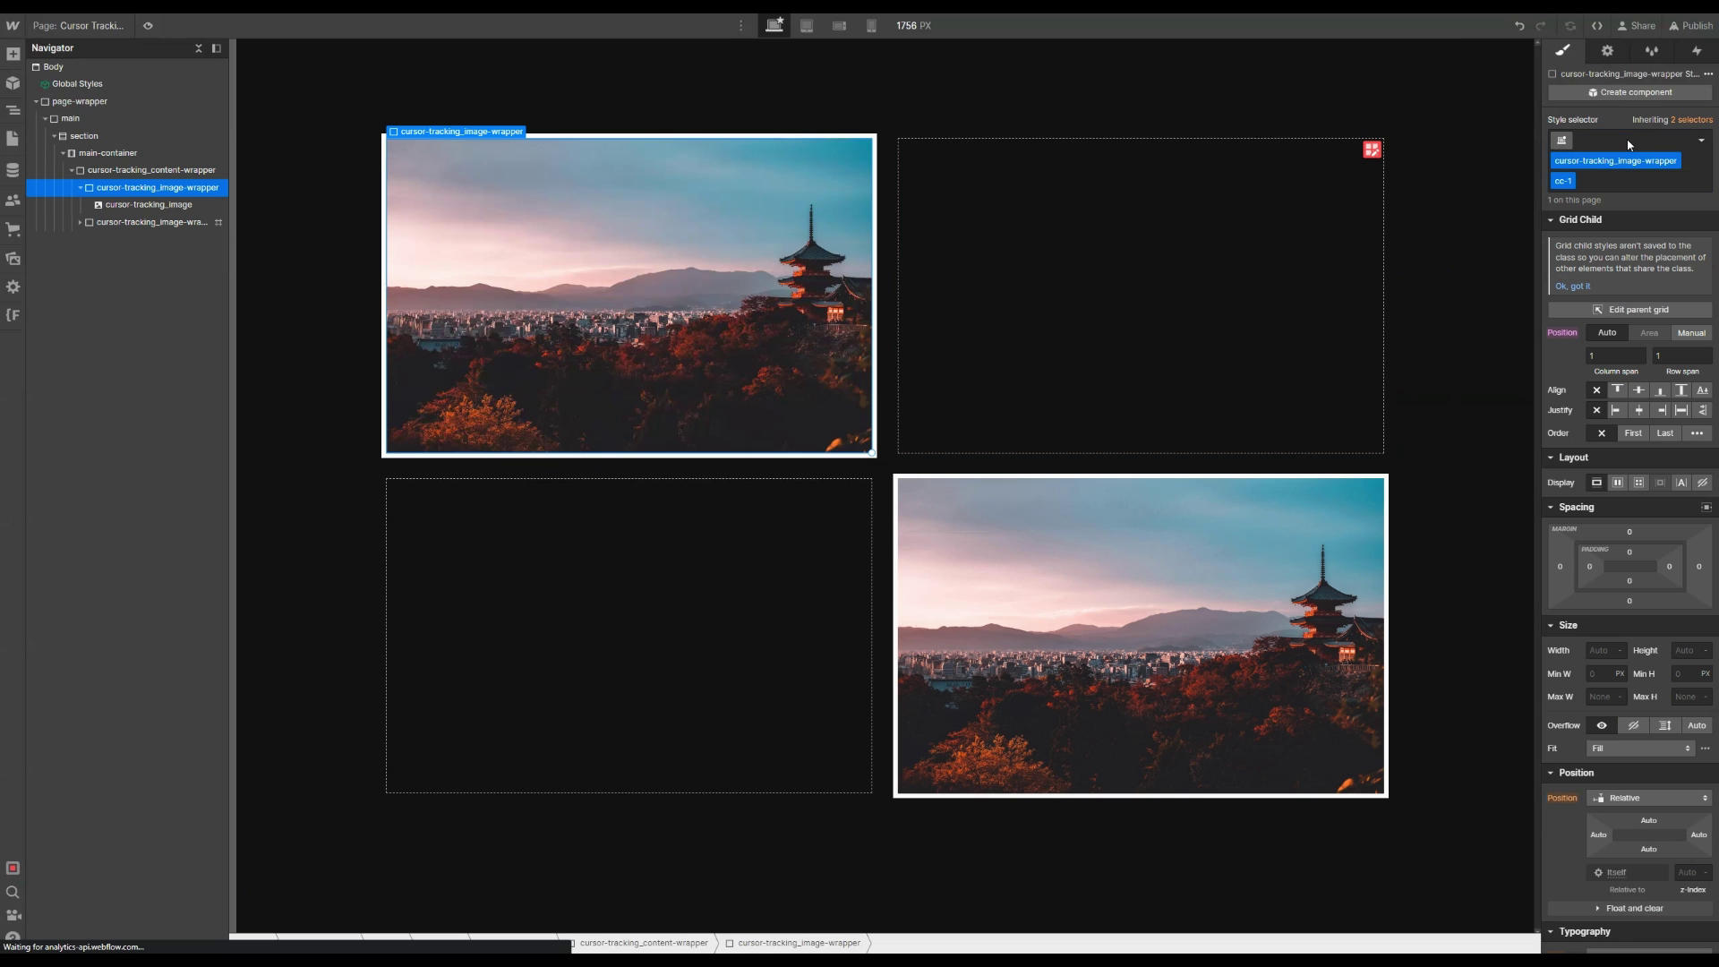
{"action": "left_click", "coordinate": [1652, 850]}
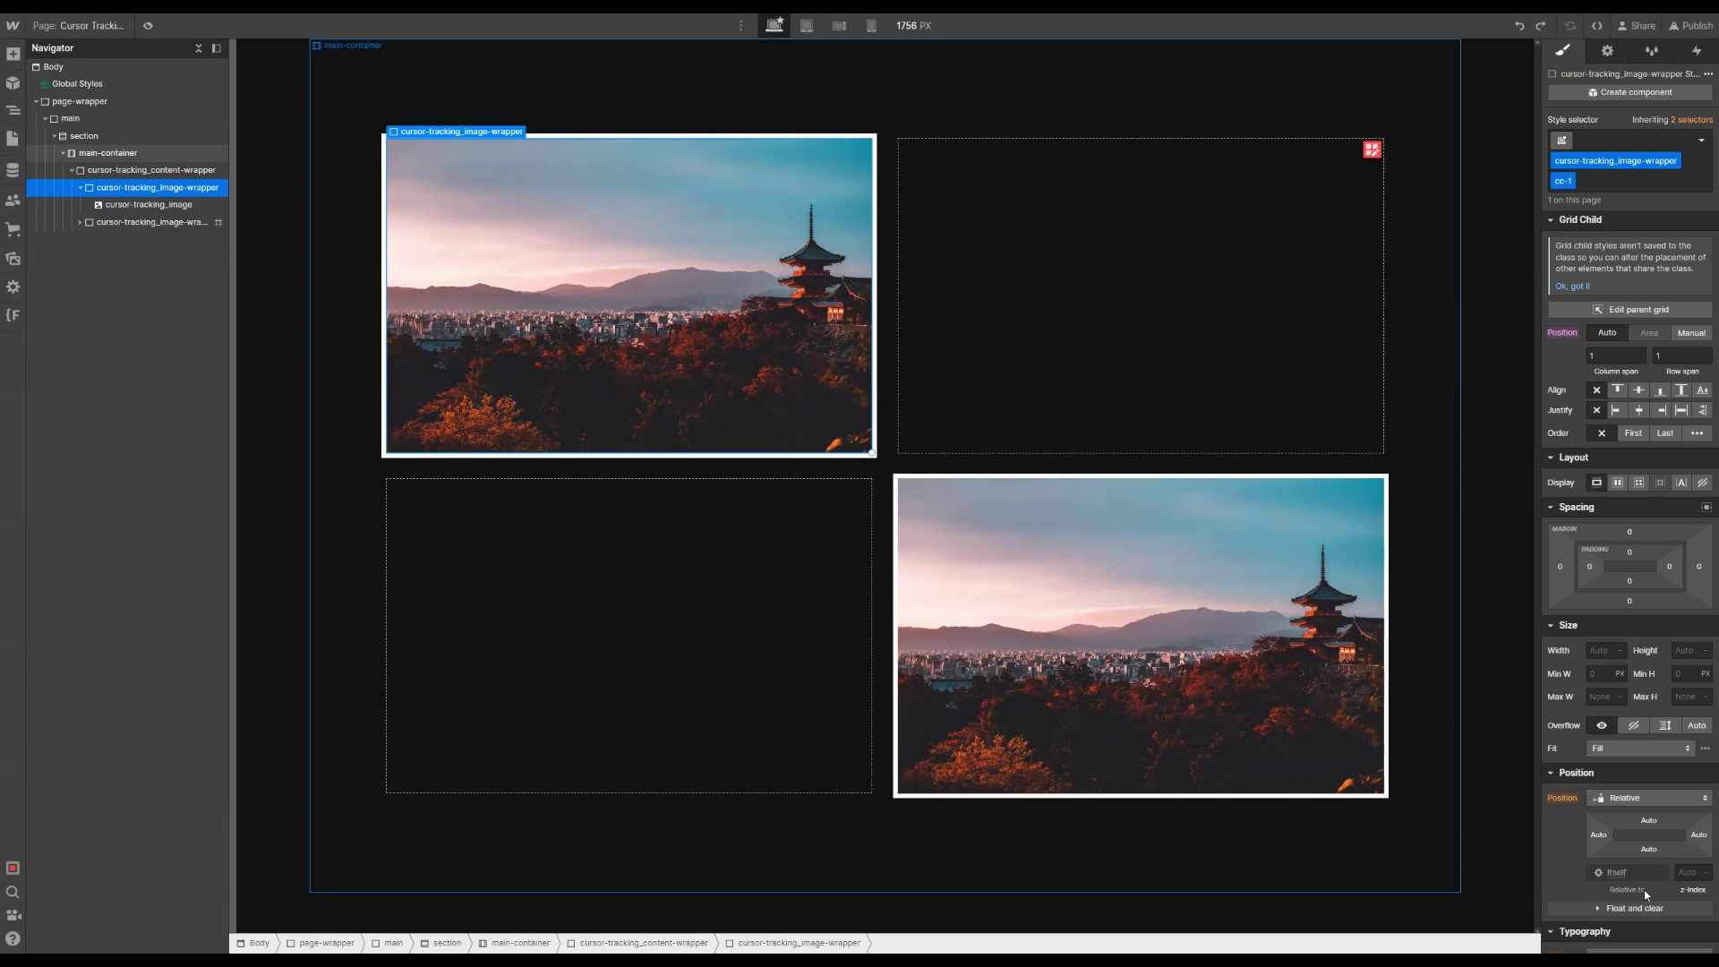
{"action": "left_click", "coordinate": [1648, 851]}
{"action": "type", "text": "-7rem"}
{"action": "key", "text": "Return"}
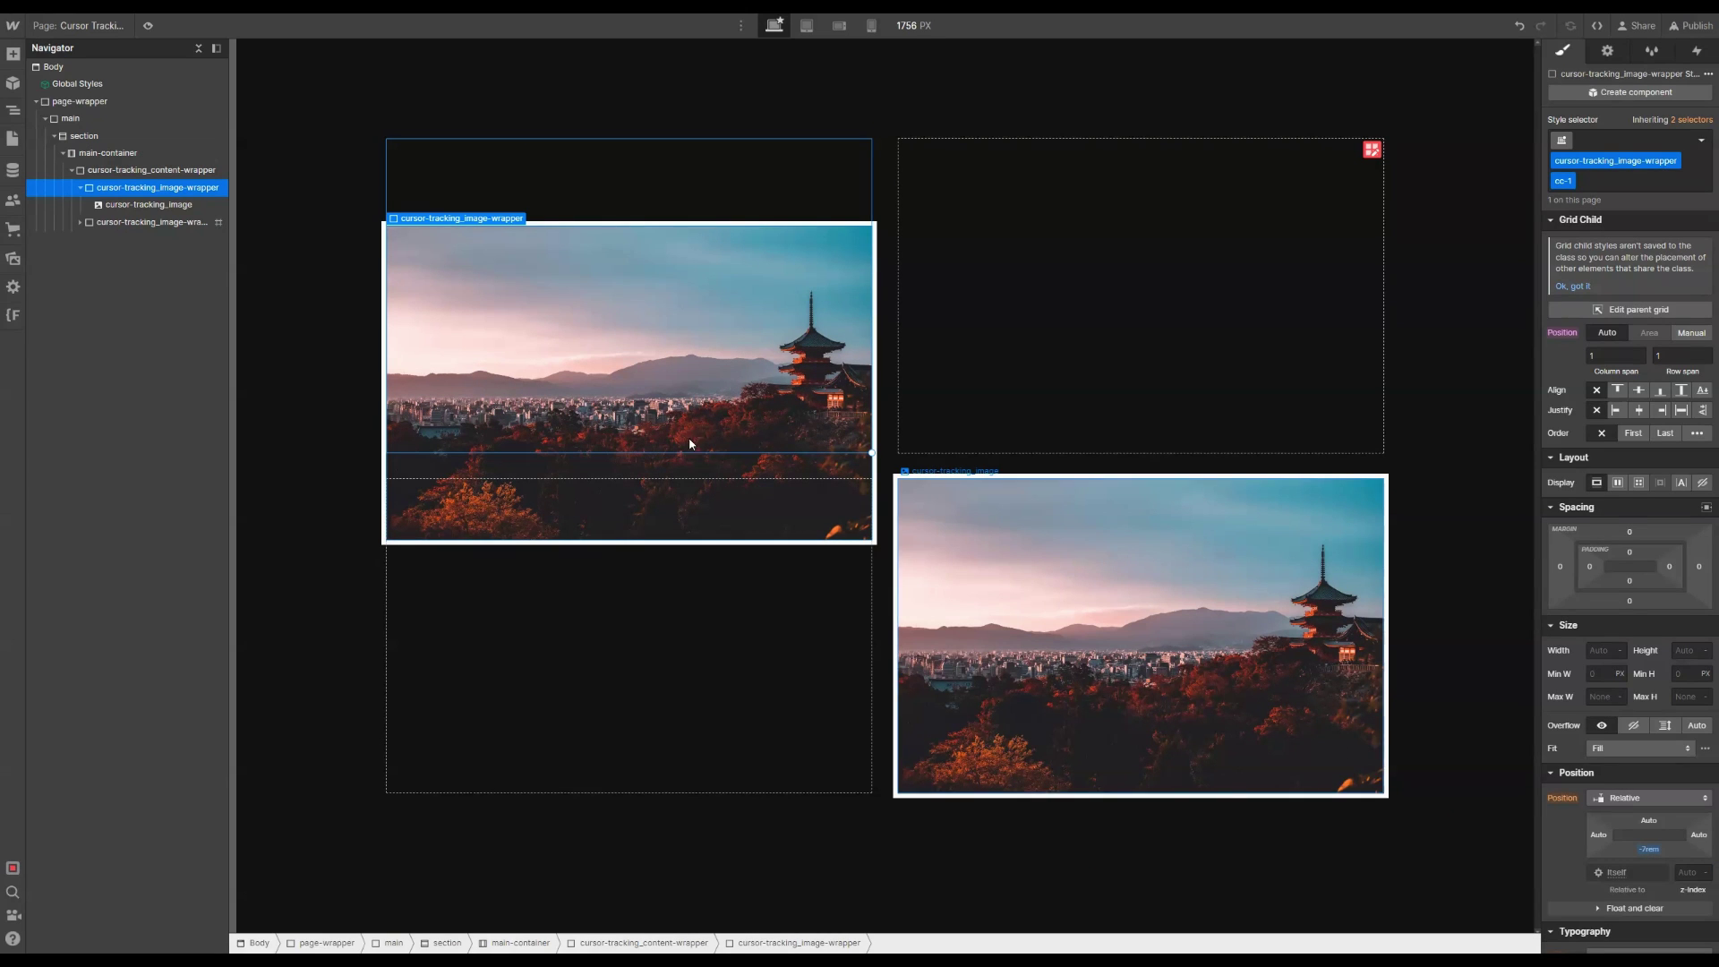
Step: Add the combo class cc-2 to the second image wrapper and set its top offset to -7rem
{"action": "left_click", "coordinate": [147, 223]}
{"action": "key", "text": "ctrl+Return"}
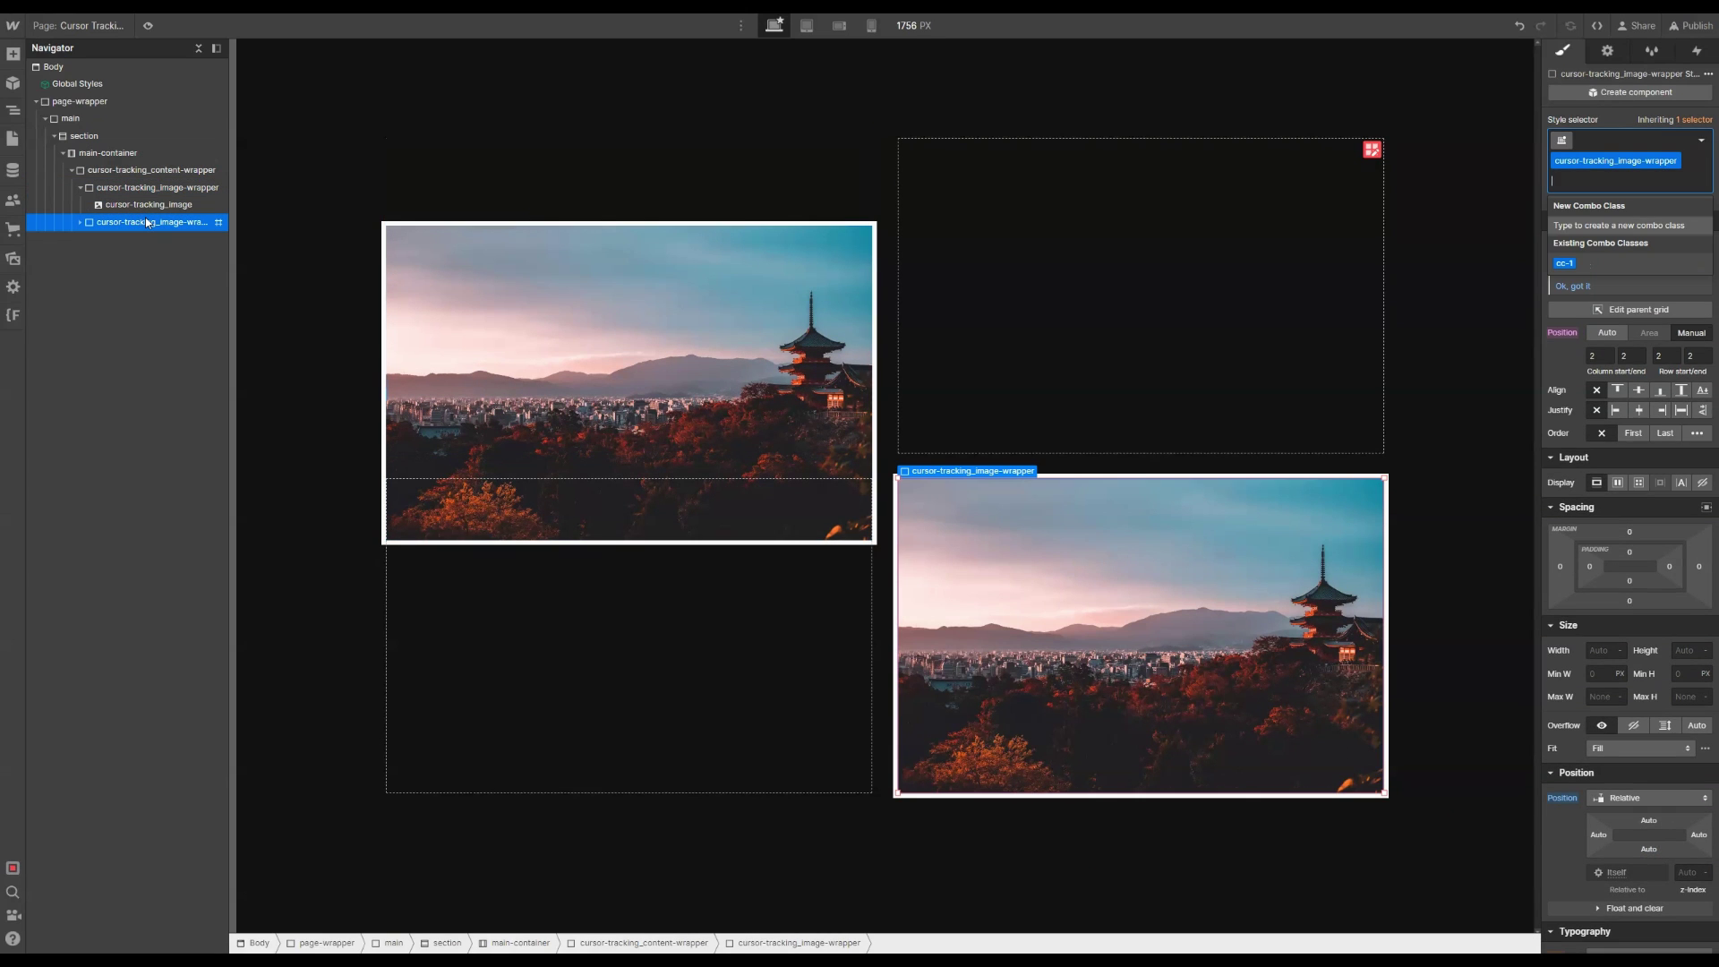
{"action": "key", "text": "Return"}
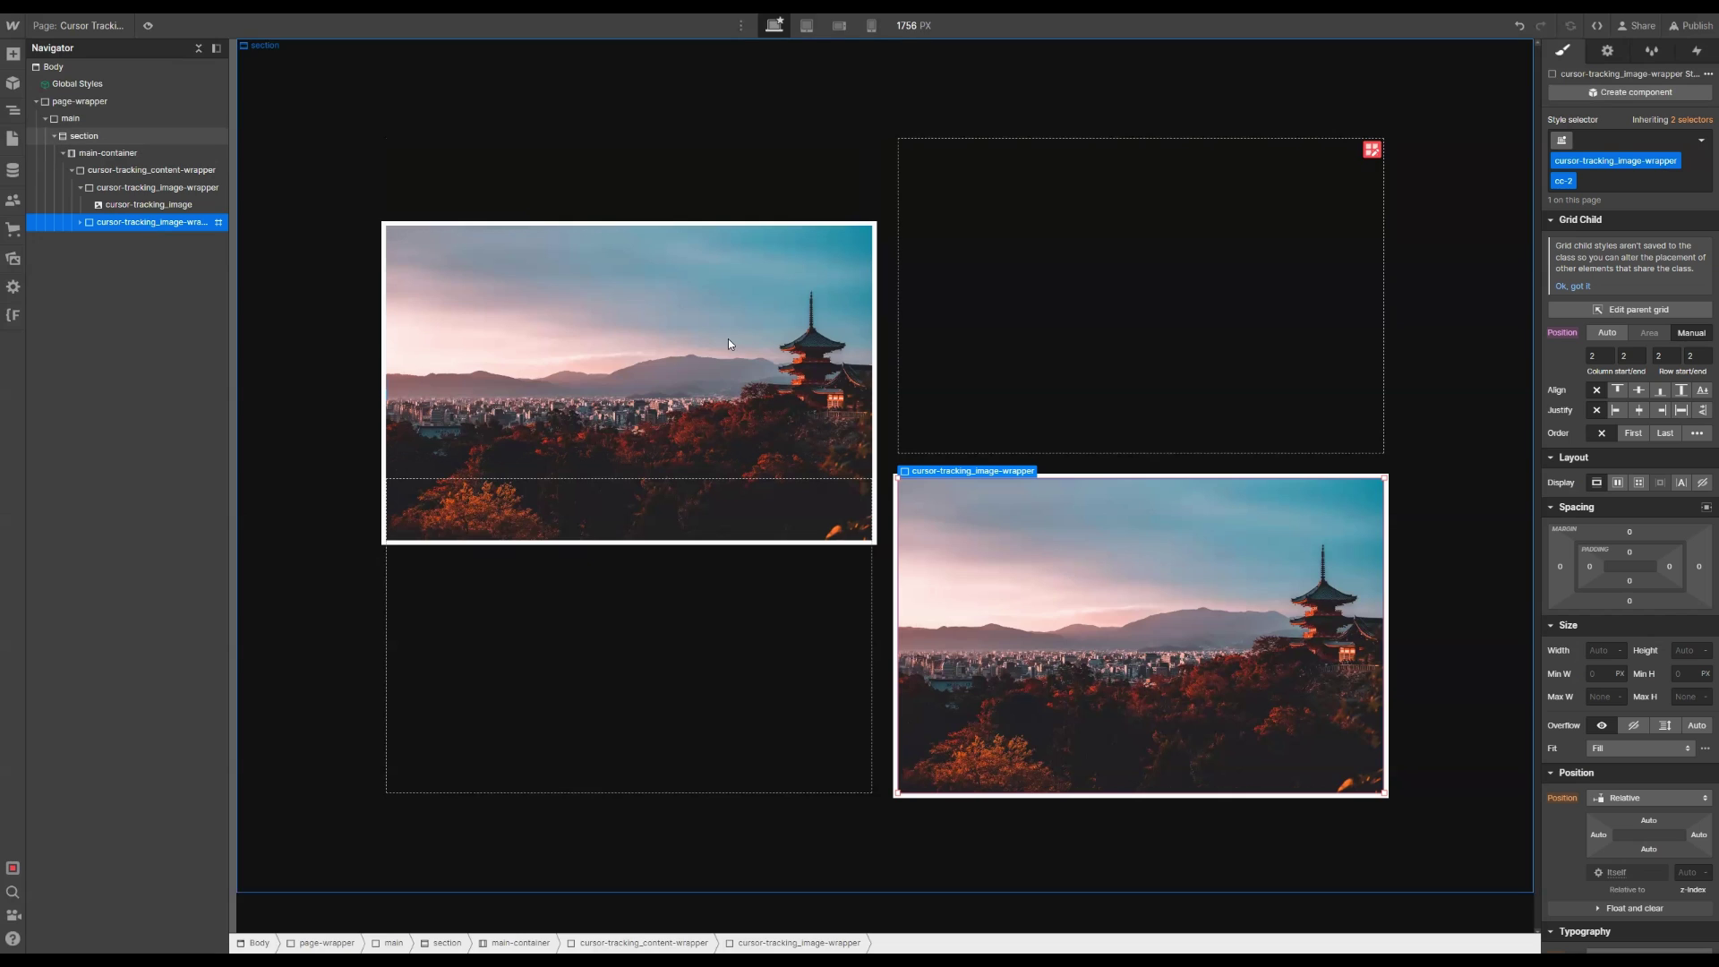
{"action": "left_click", "coordinate": [1647, 821]}
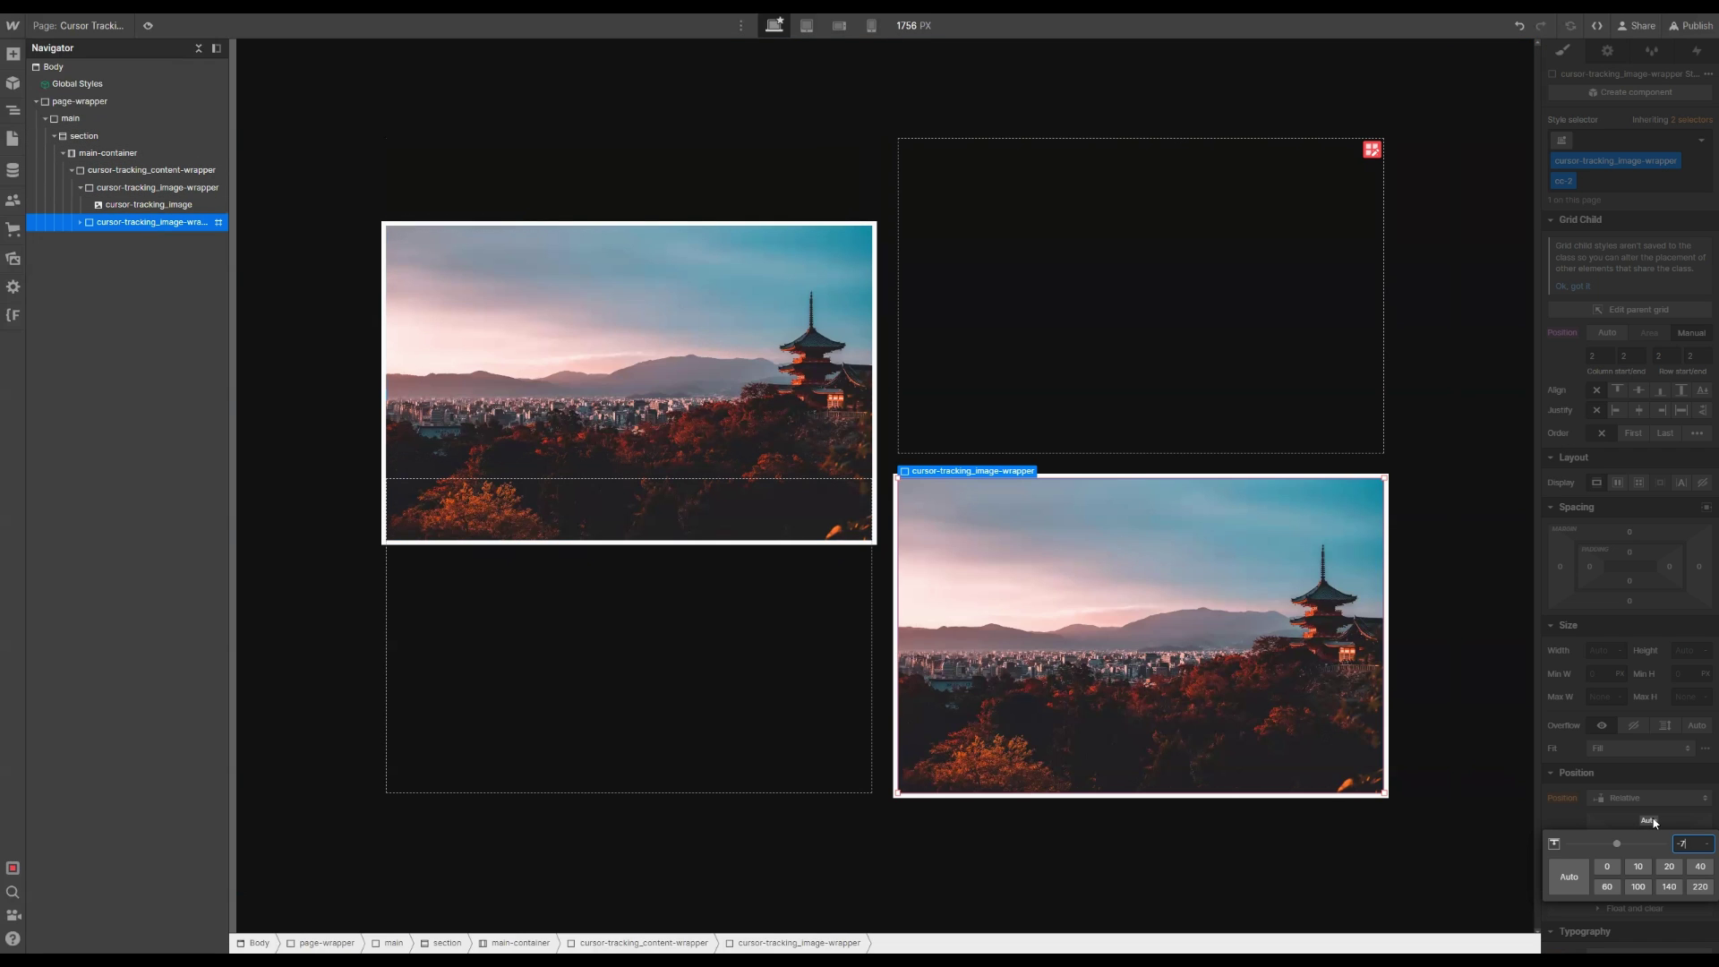
{"action": "key", "text": "Return"}
Step: Replace the second wrapper's image with 20.jpg from the assets
{"action": "left_click", "coordinate": [1274, 466]}
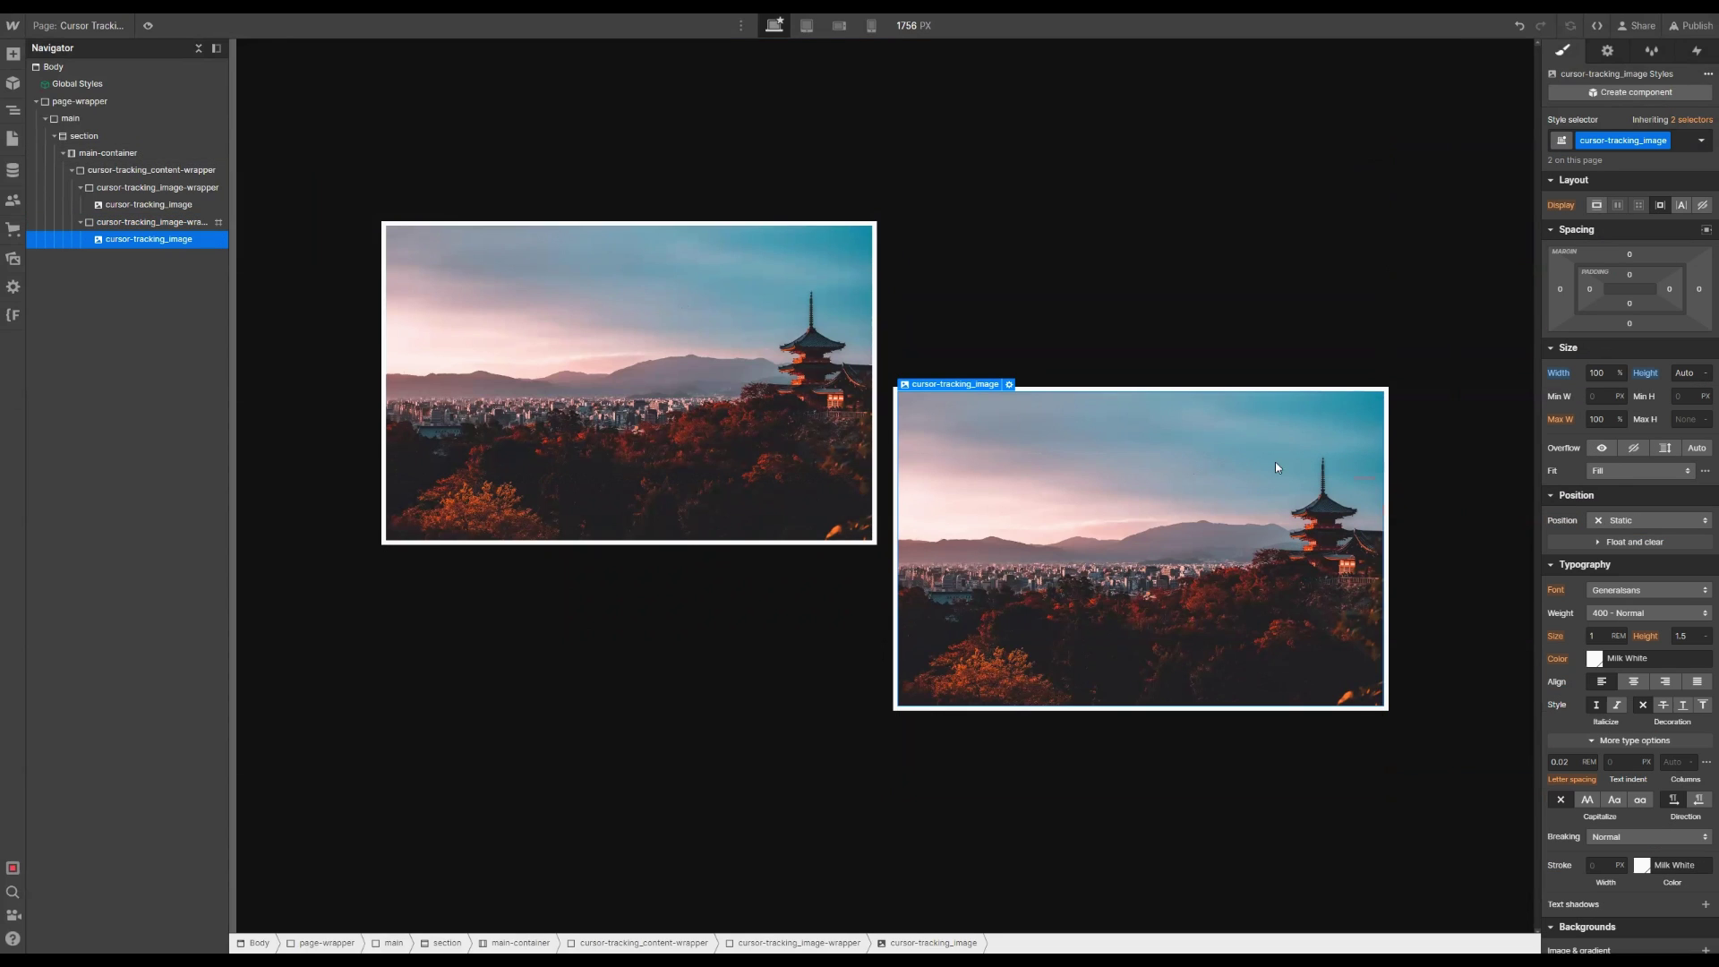
{"action": "left_click", "coordinate": [1606, 51]}
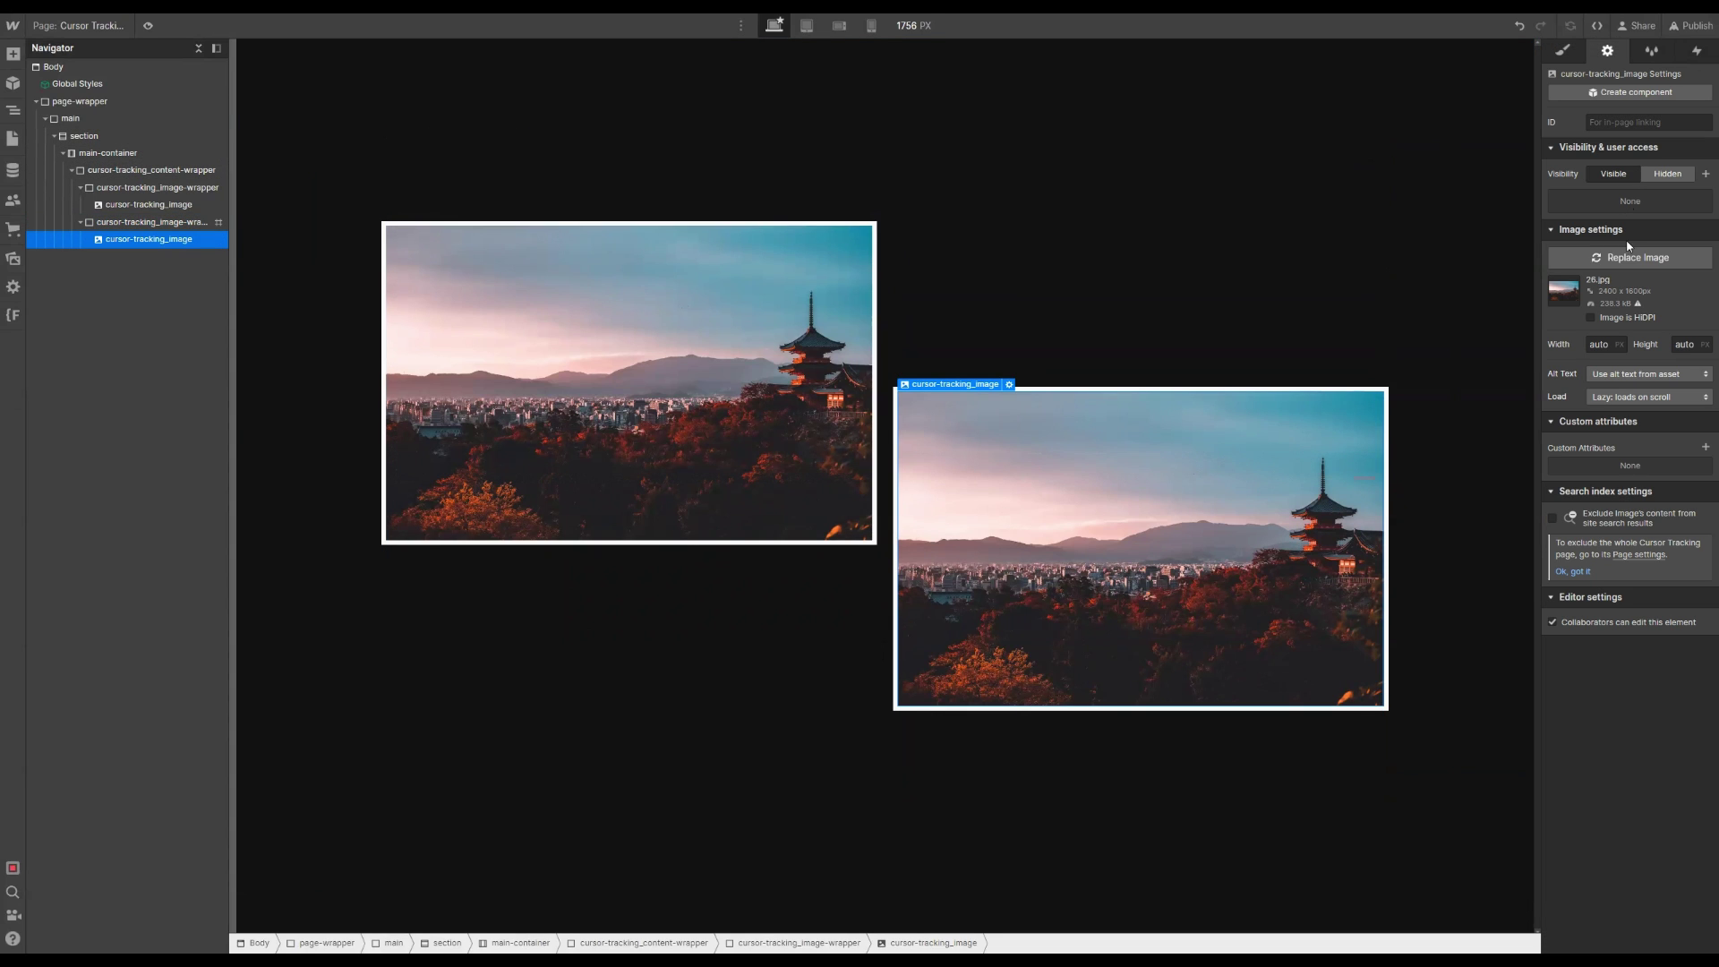
{"action": "left_click", "coordinate": [1629, 257]}
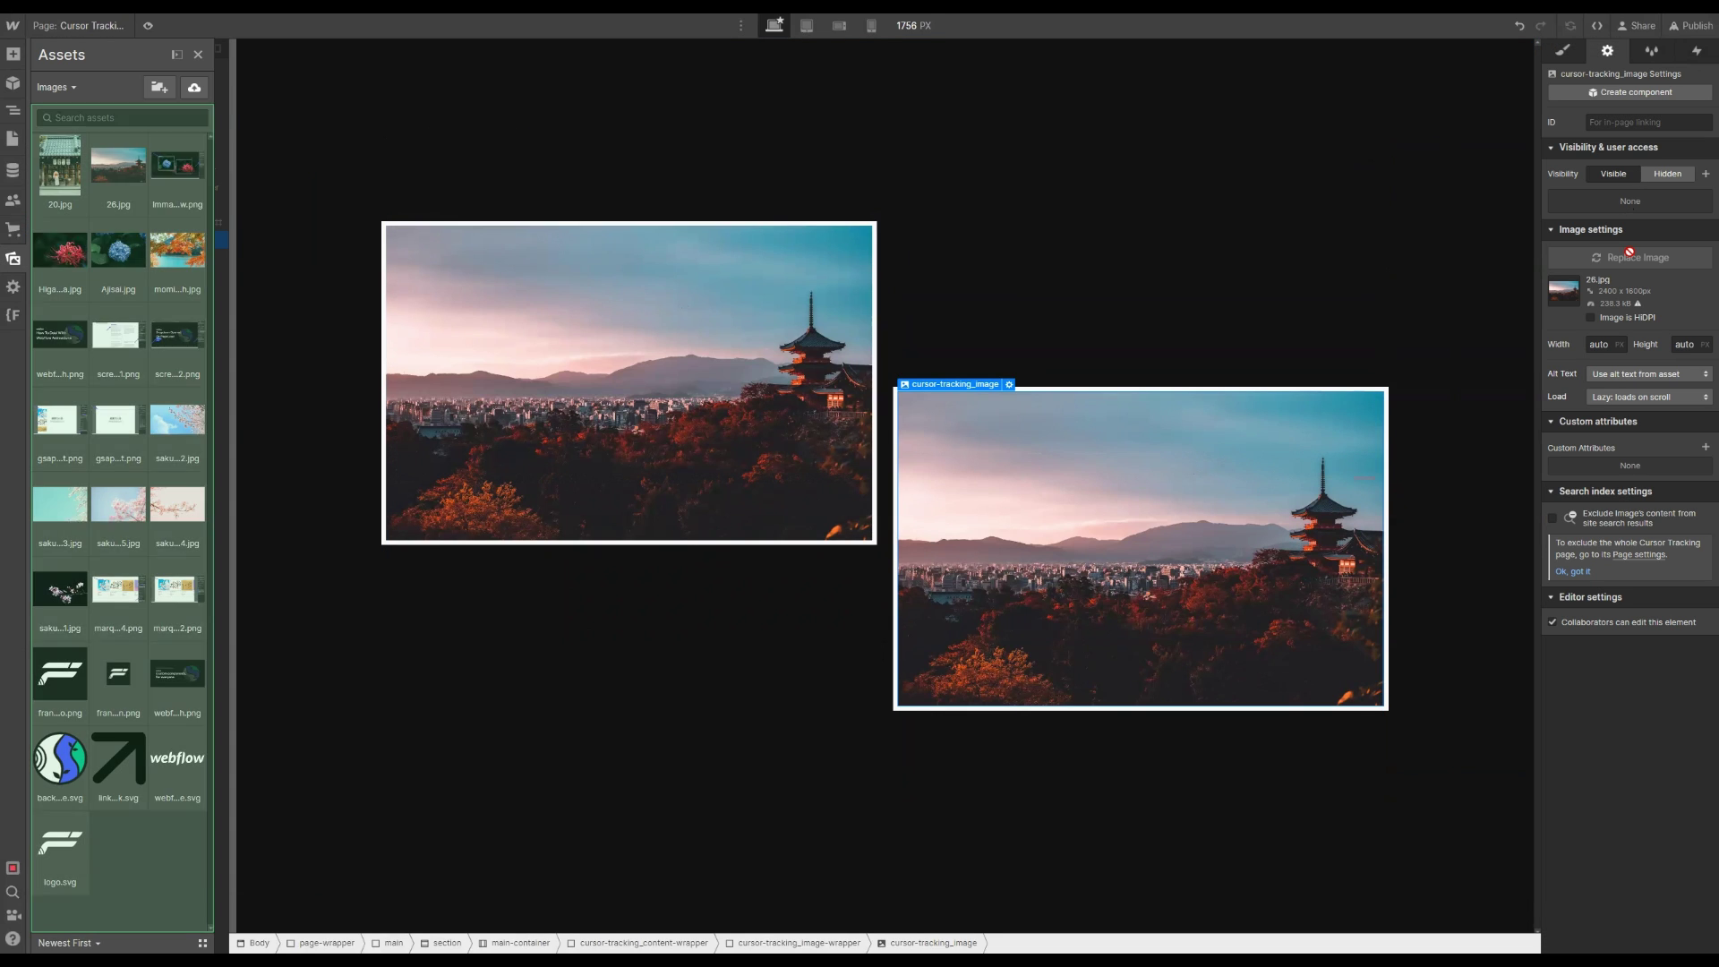
{"action": "left_click", "coordinate": [67, 179]}
Step: Add an HTML Embed after the pagoda image containing an opening and closing canvas tag, and save it
{"action": "left_click", "coordinate": [664, 281]}
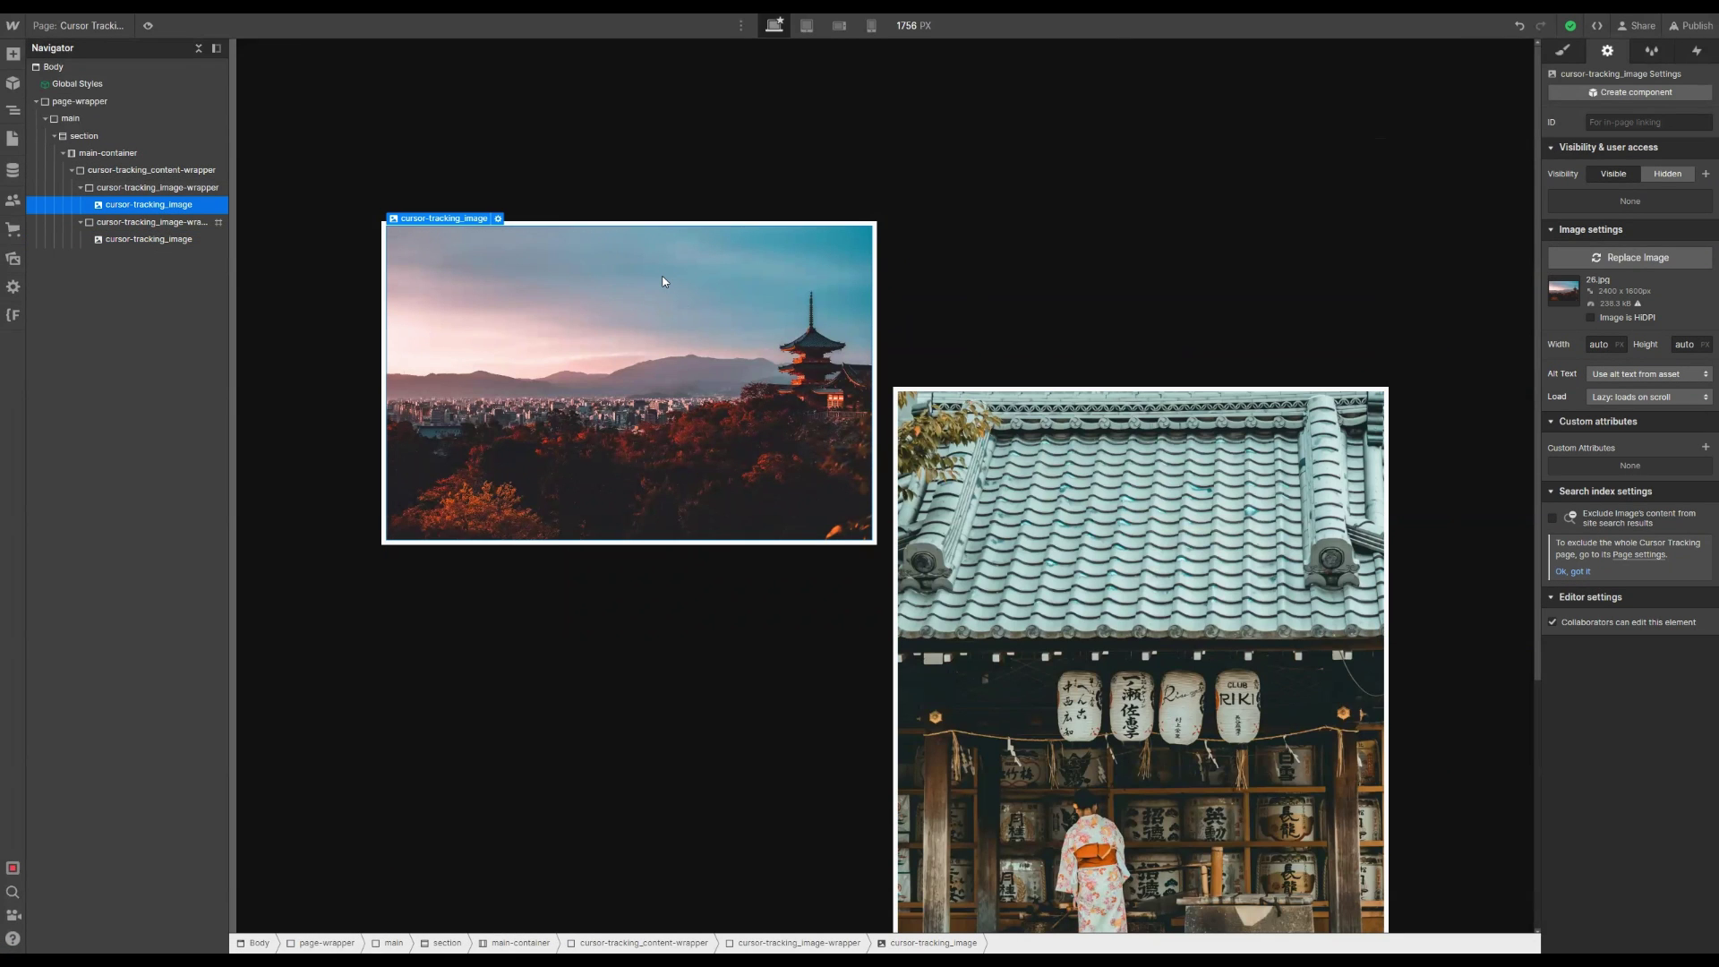
{"action": "key", "text": "ctrl+k"}
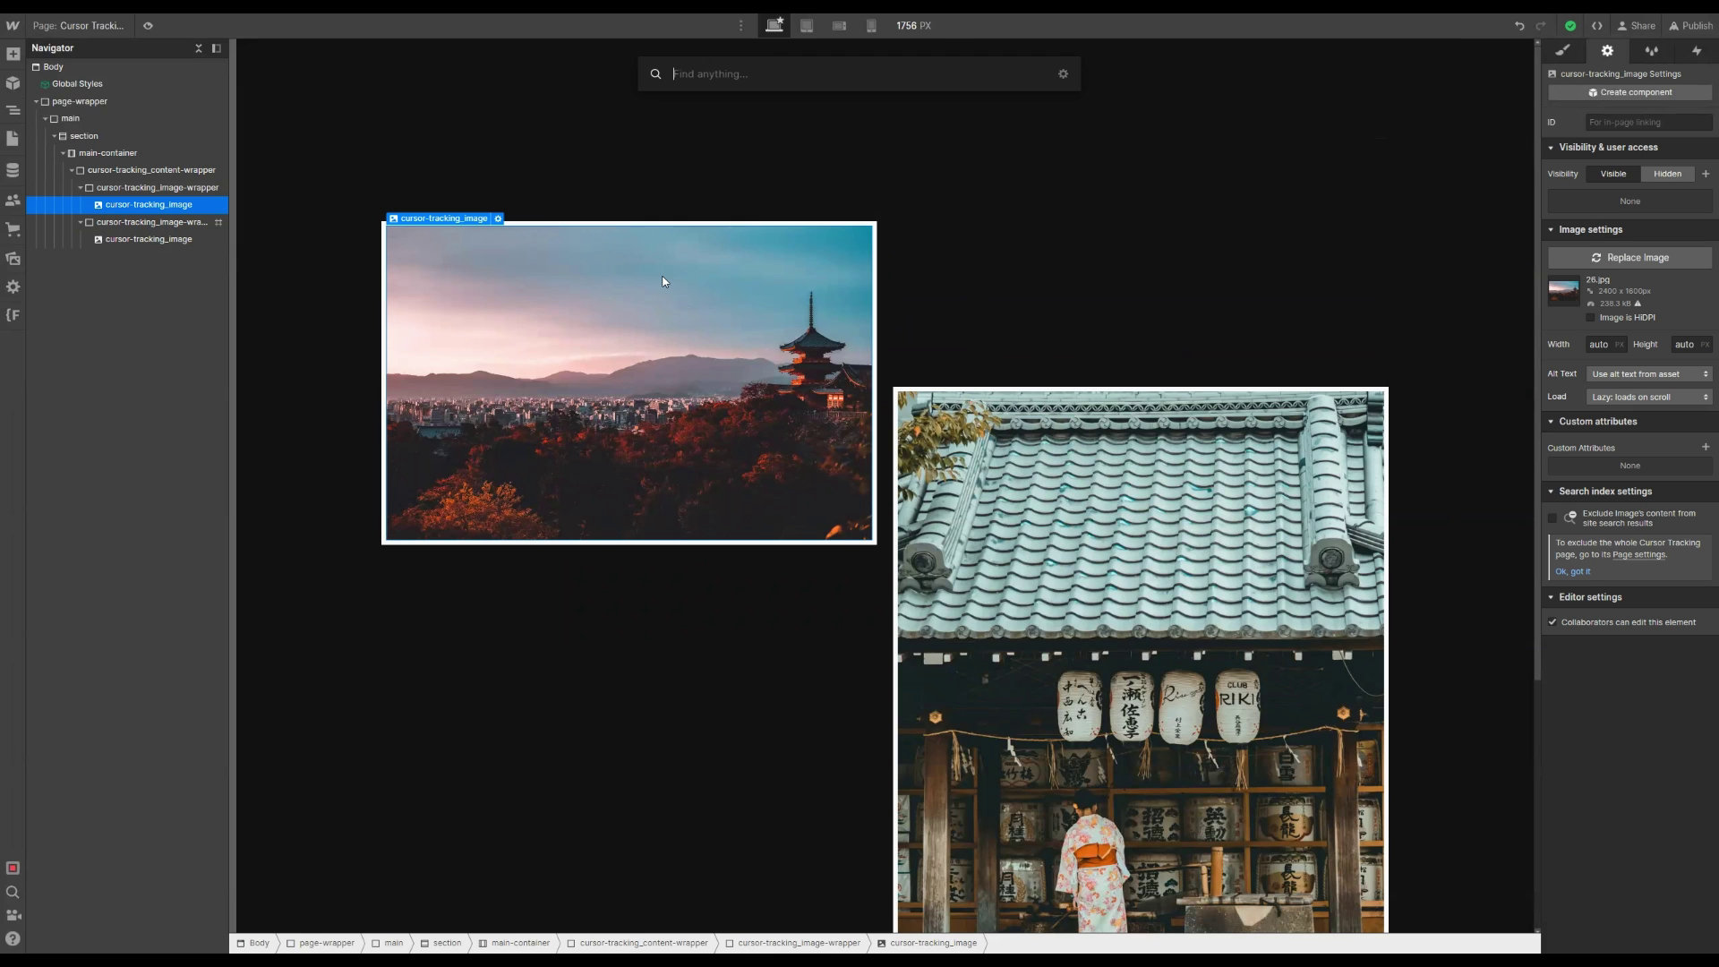
{"action": "type", "text": "eme"}
{"action": "key", "text": "BackSpace"}
{"action": "type", "text": "bed"}
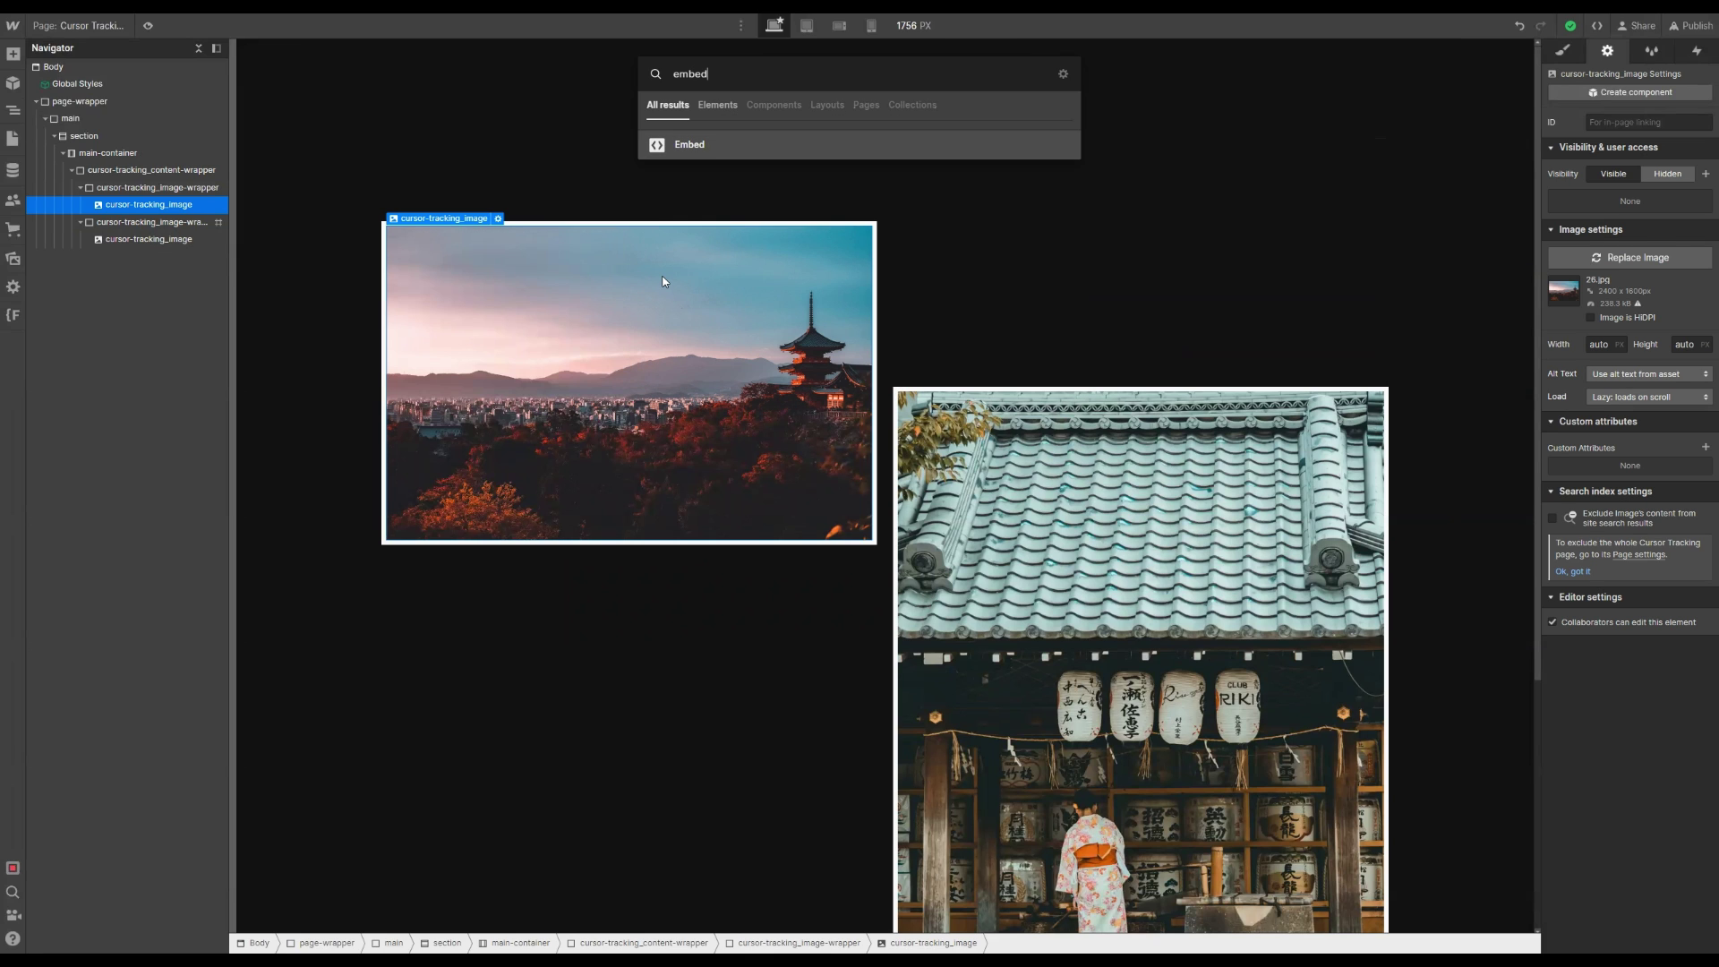
{"action": "key", "text": "Return"}
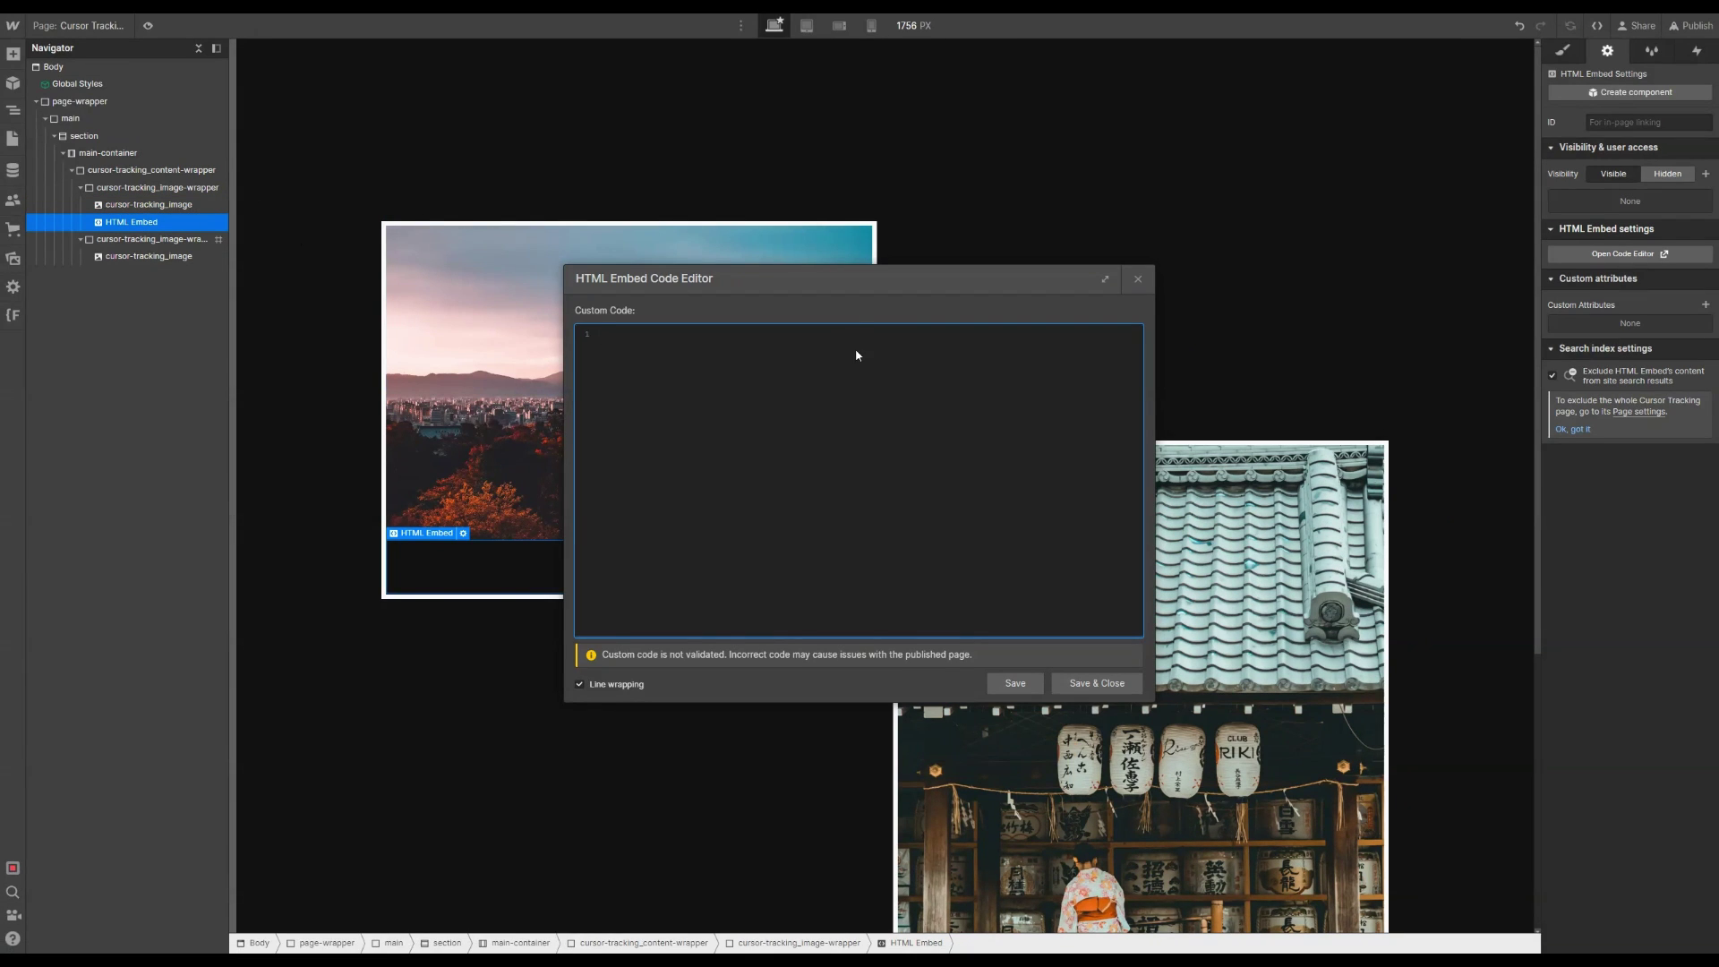
{"action": "type", "text": "<canvas>"}
{"action": "key", "text": "Return"}
{"action": "type", "text": "</canvas>"}
{"action": "left_click", "coordinate": [1100, 683]}
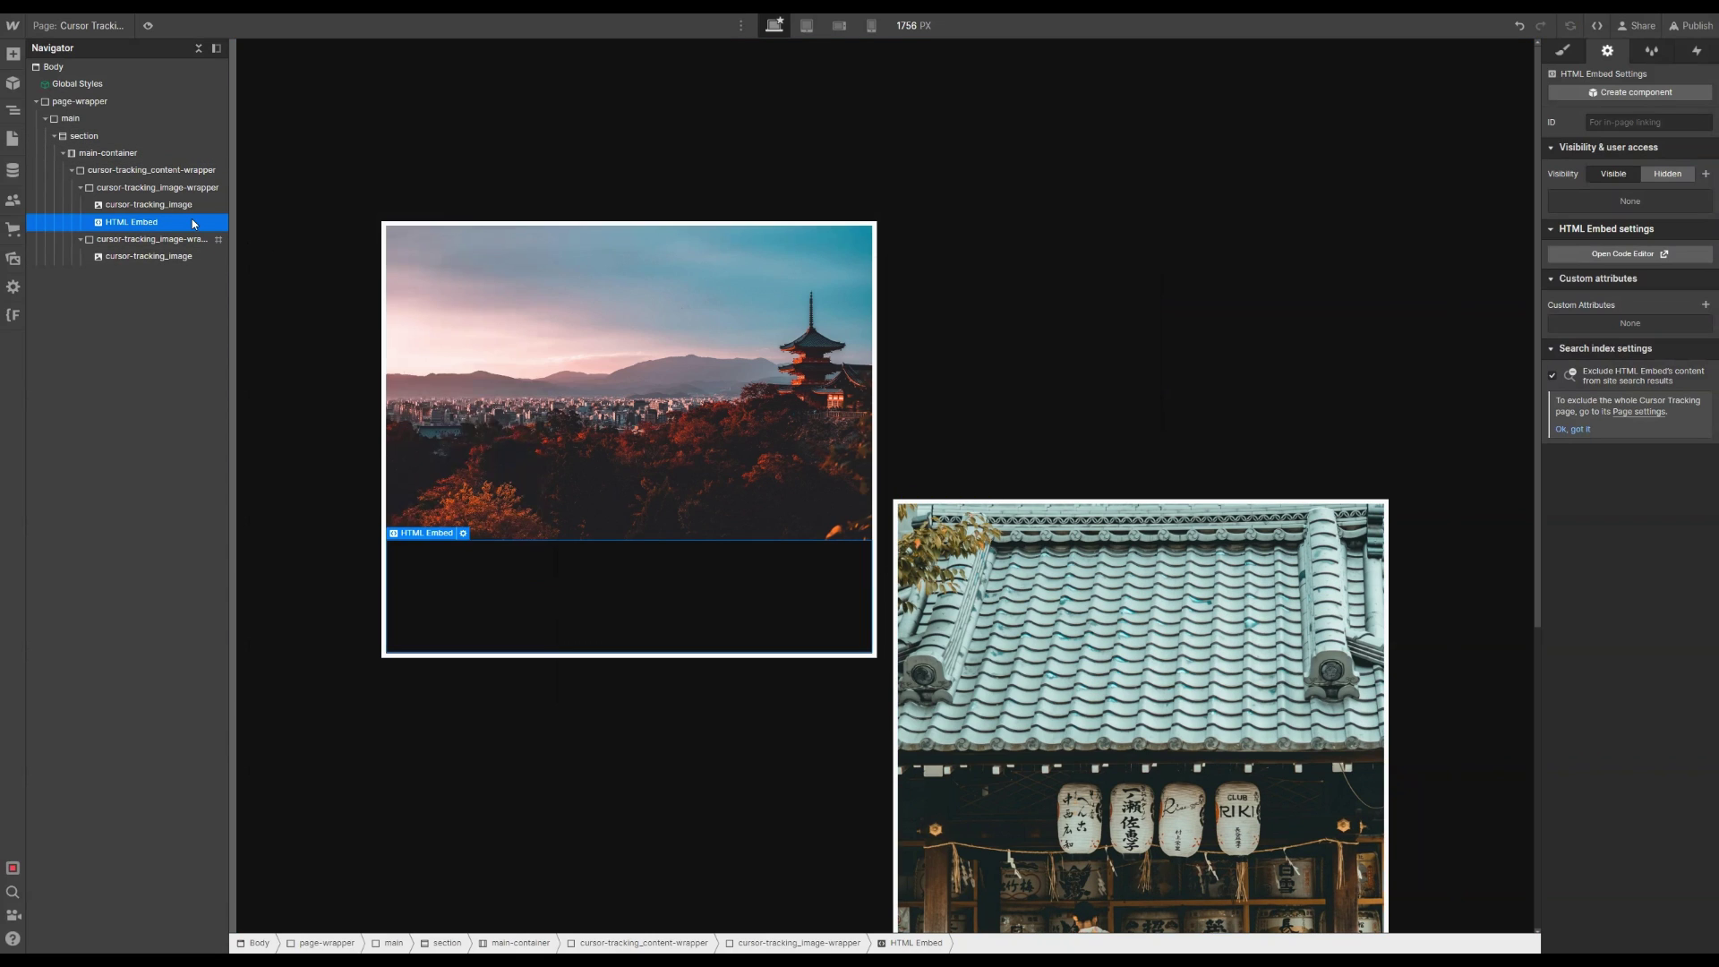
Step: Create the class cursor-tracking_canvas for the HTML Embed
{"action": "key", "text": "ctrl+Return"}
{"action": "type", "text": "curso"}
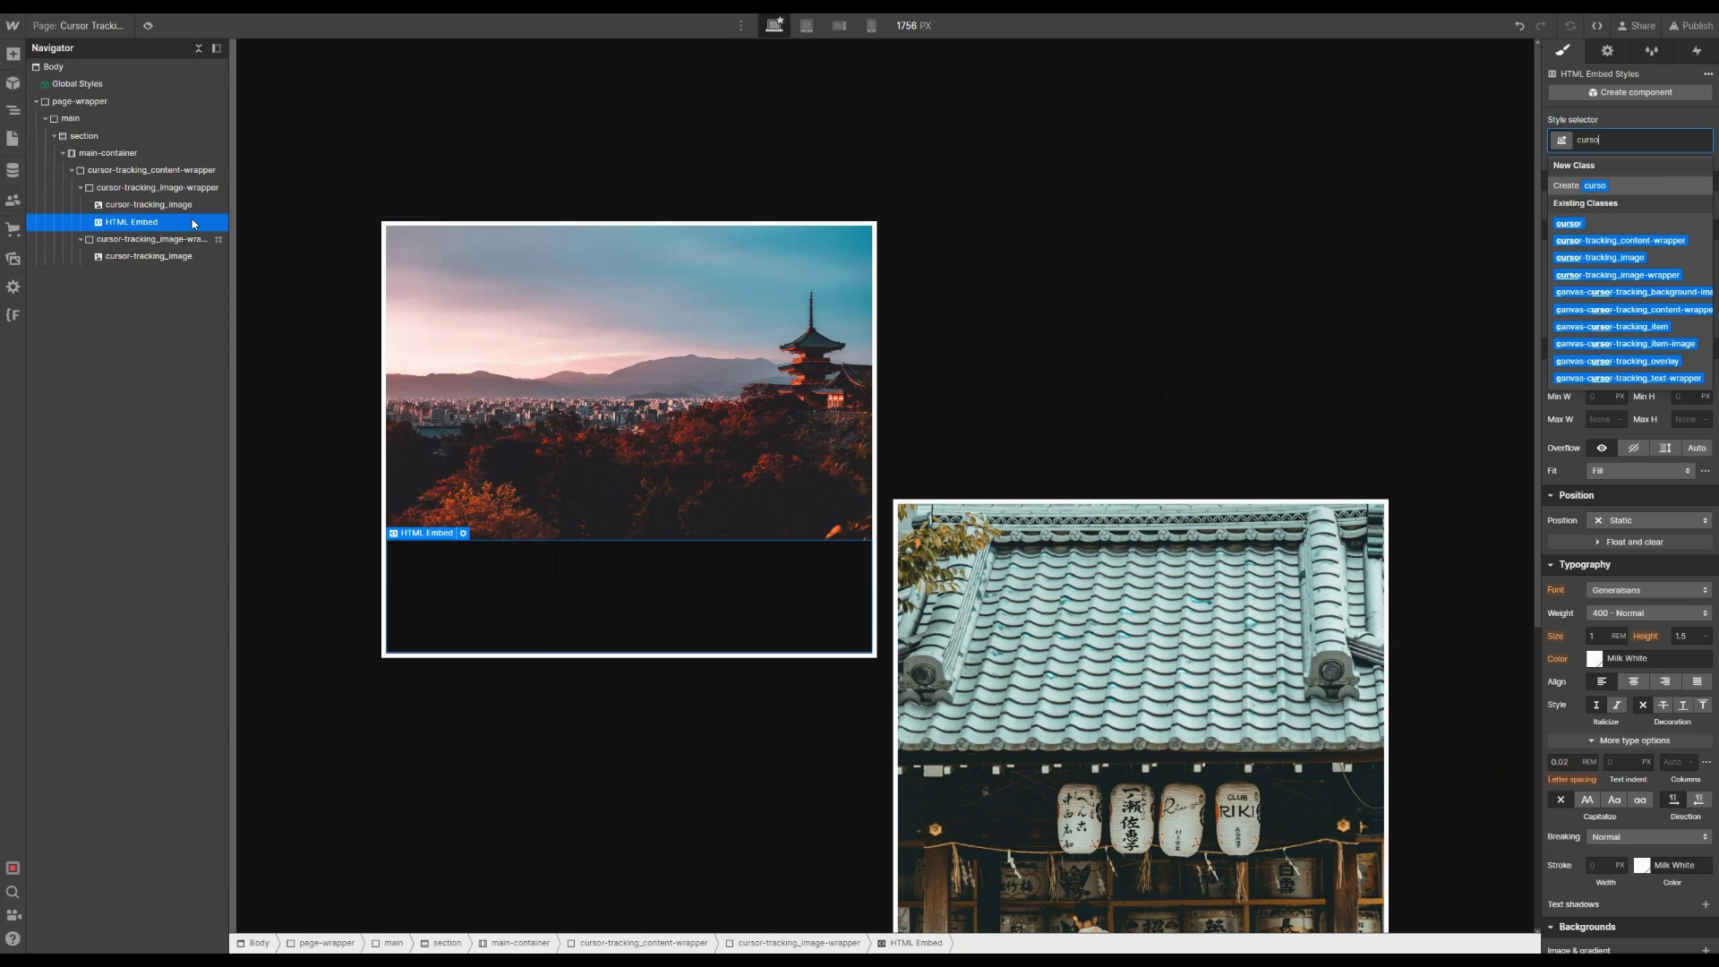
{"action": "type", "text": "r-tracking_canvas"}
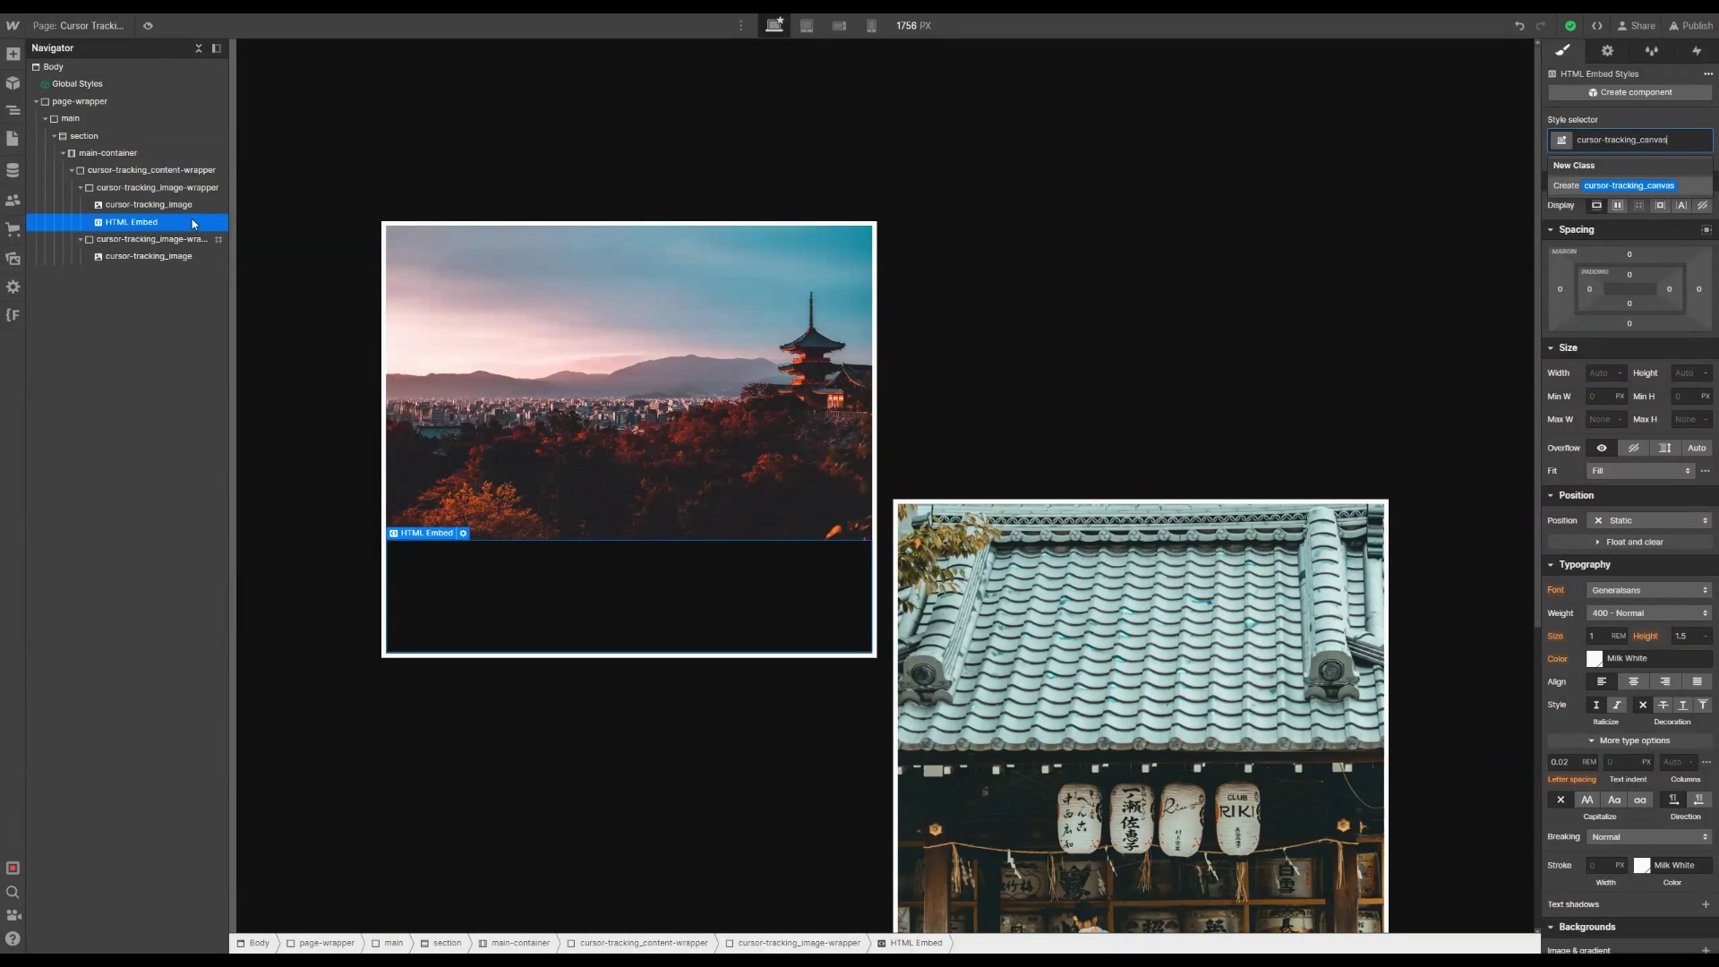
{"action": "key", "text": "Return"}
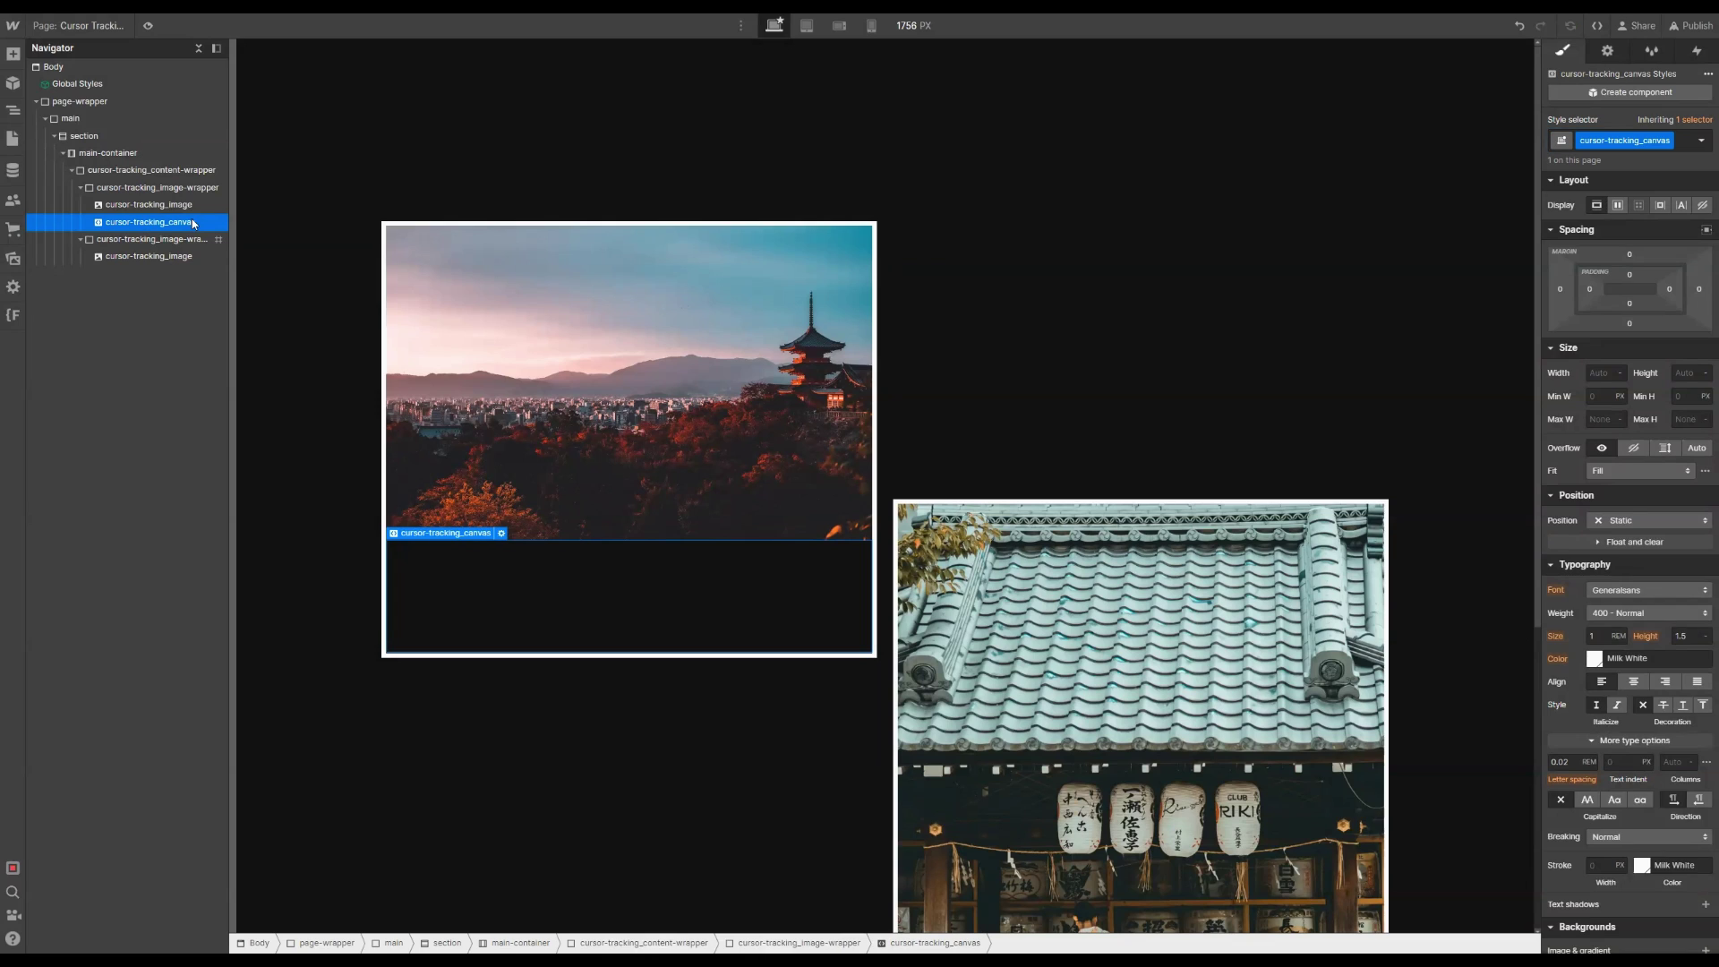
Step: Position the canvas embed absolutely with 0% offsets on all sides and set its z-index to 9999
{"action": "left_click", "coordinate": [1622, 517]}
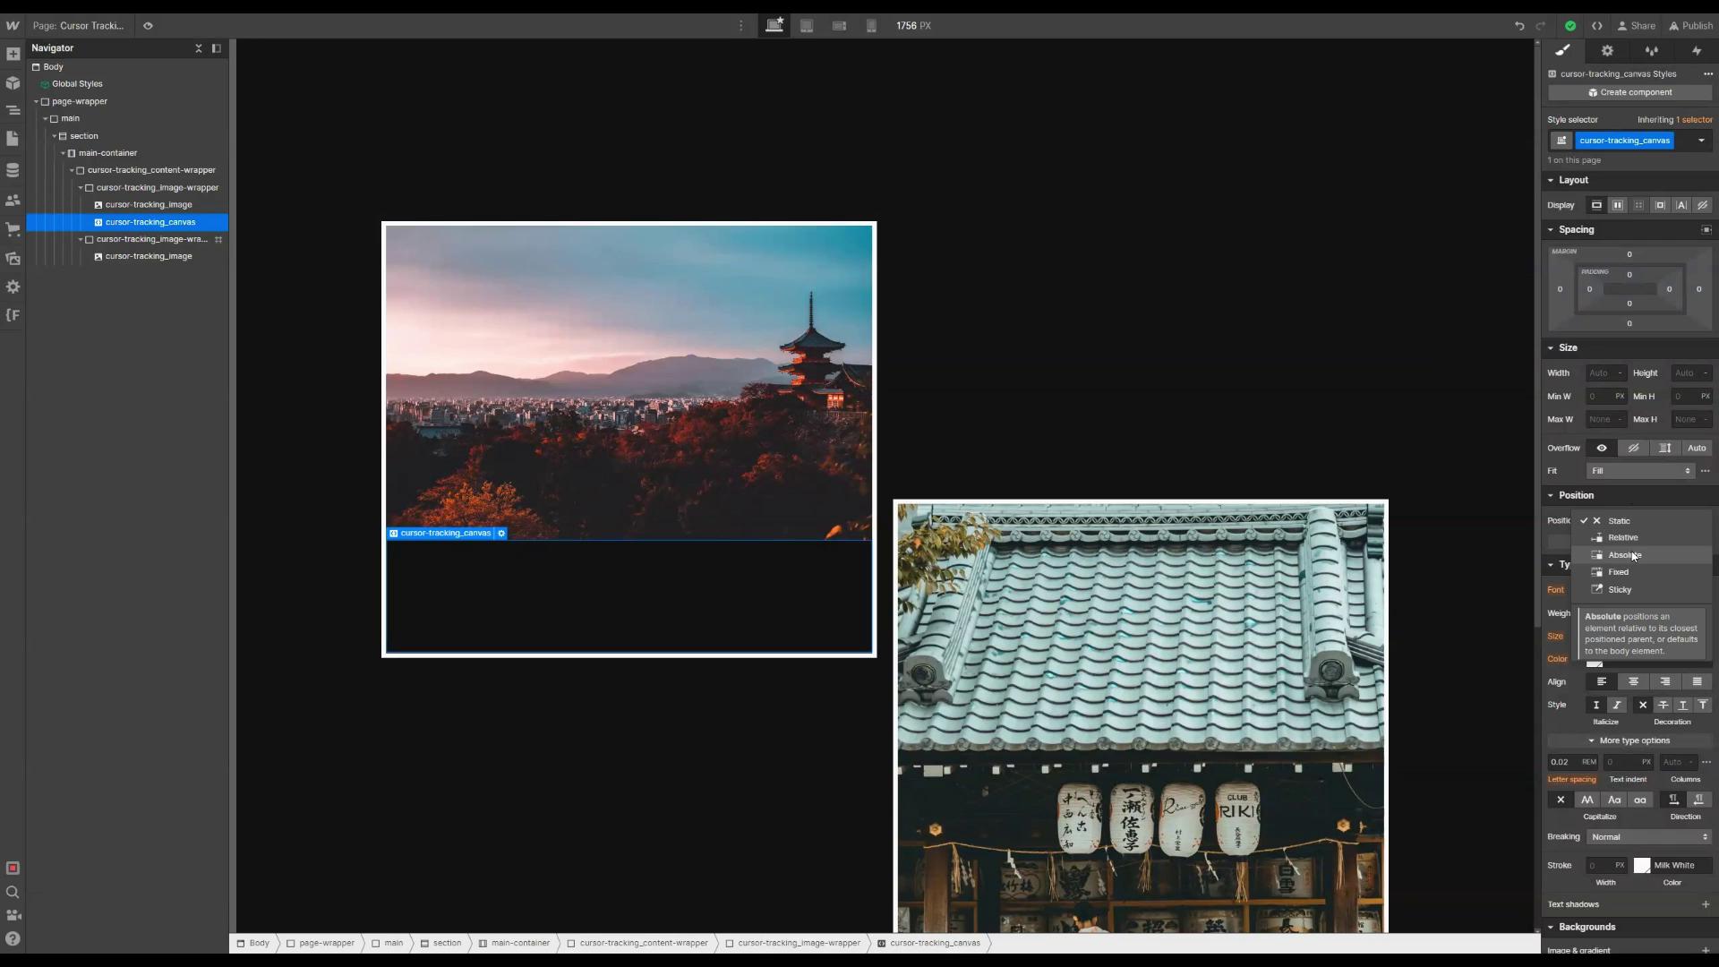
{"action": "left_click", "coordinate": [1634, 556]}
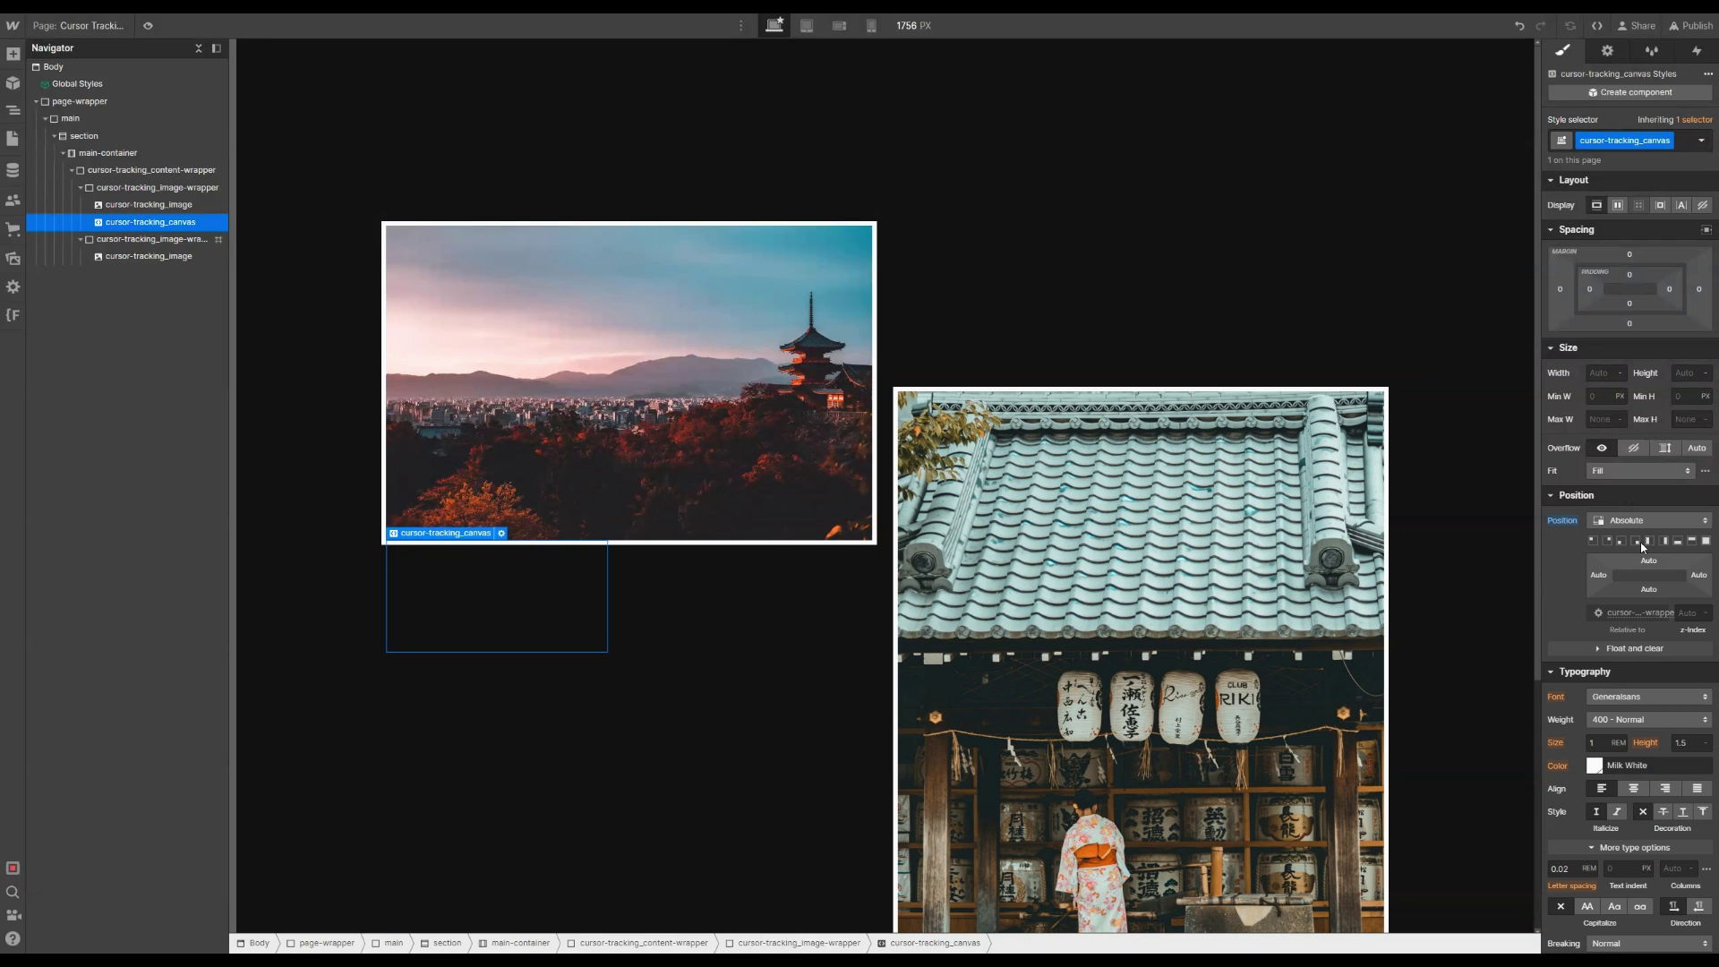
{"action": "left_click", "coordinate": [1705, 539]}
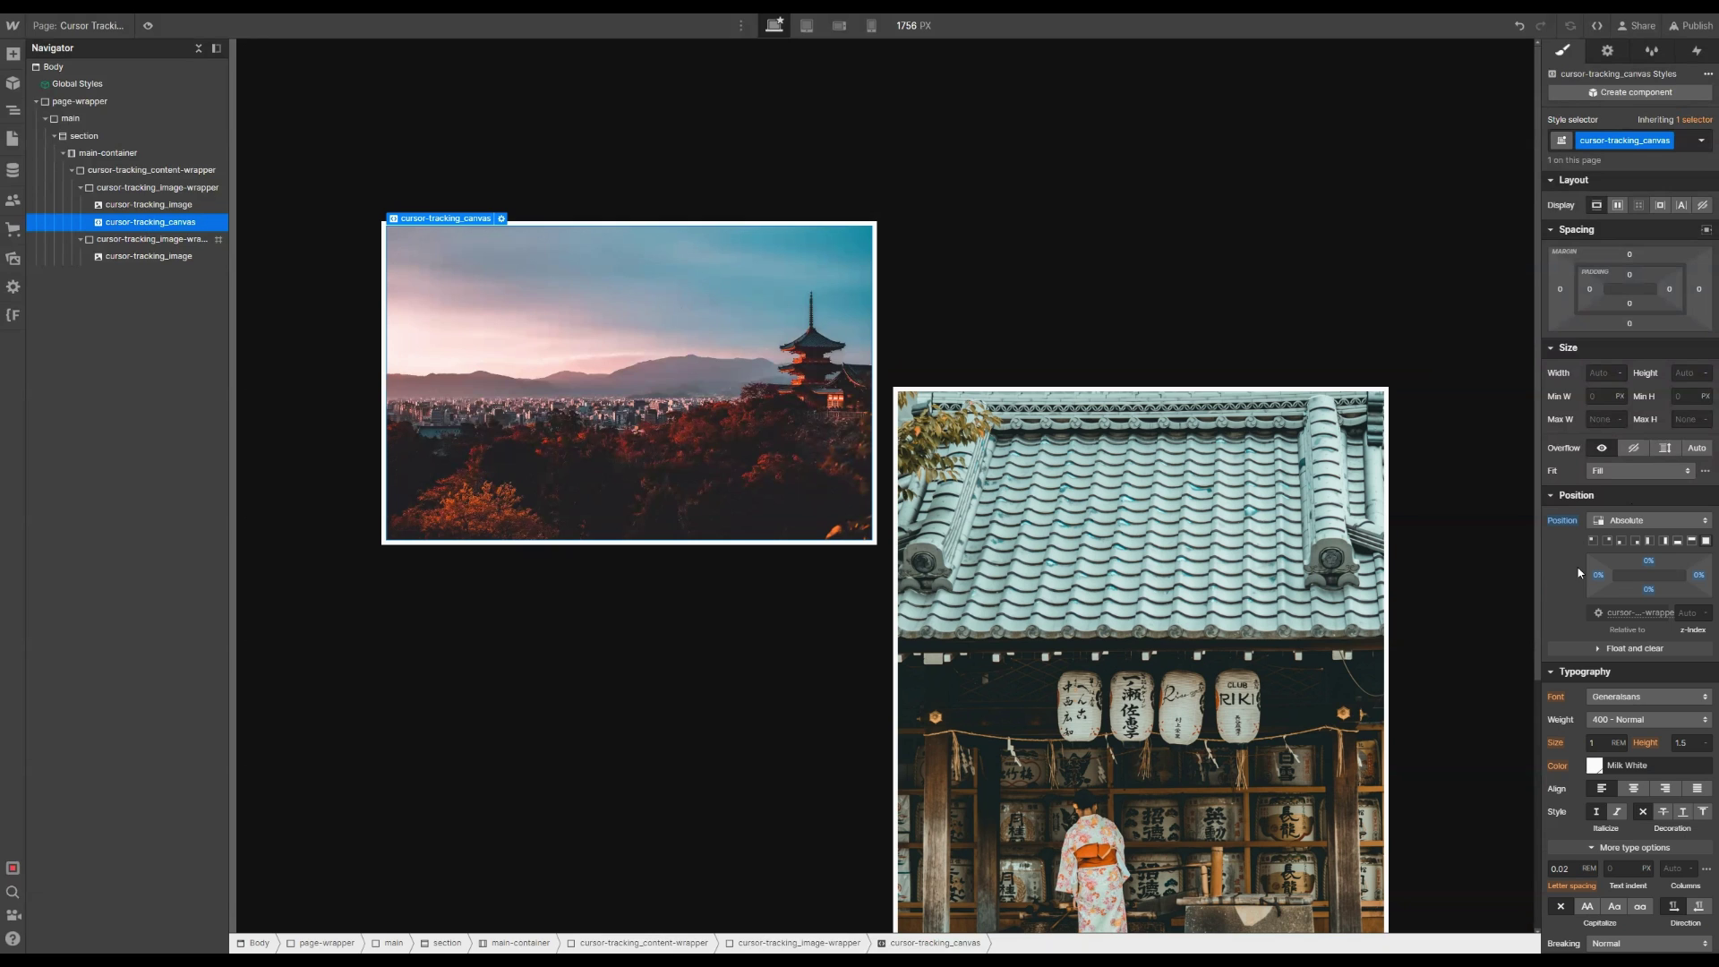
{"action": "left_click", "coordinate": [1692, 614]}
{"action": "type", "text": "9999"}
{"action": "left_click", "coordinate": [556, 526]}
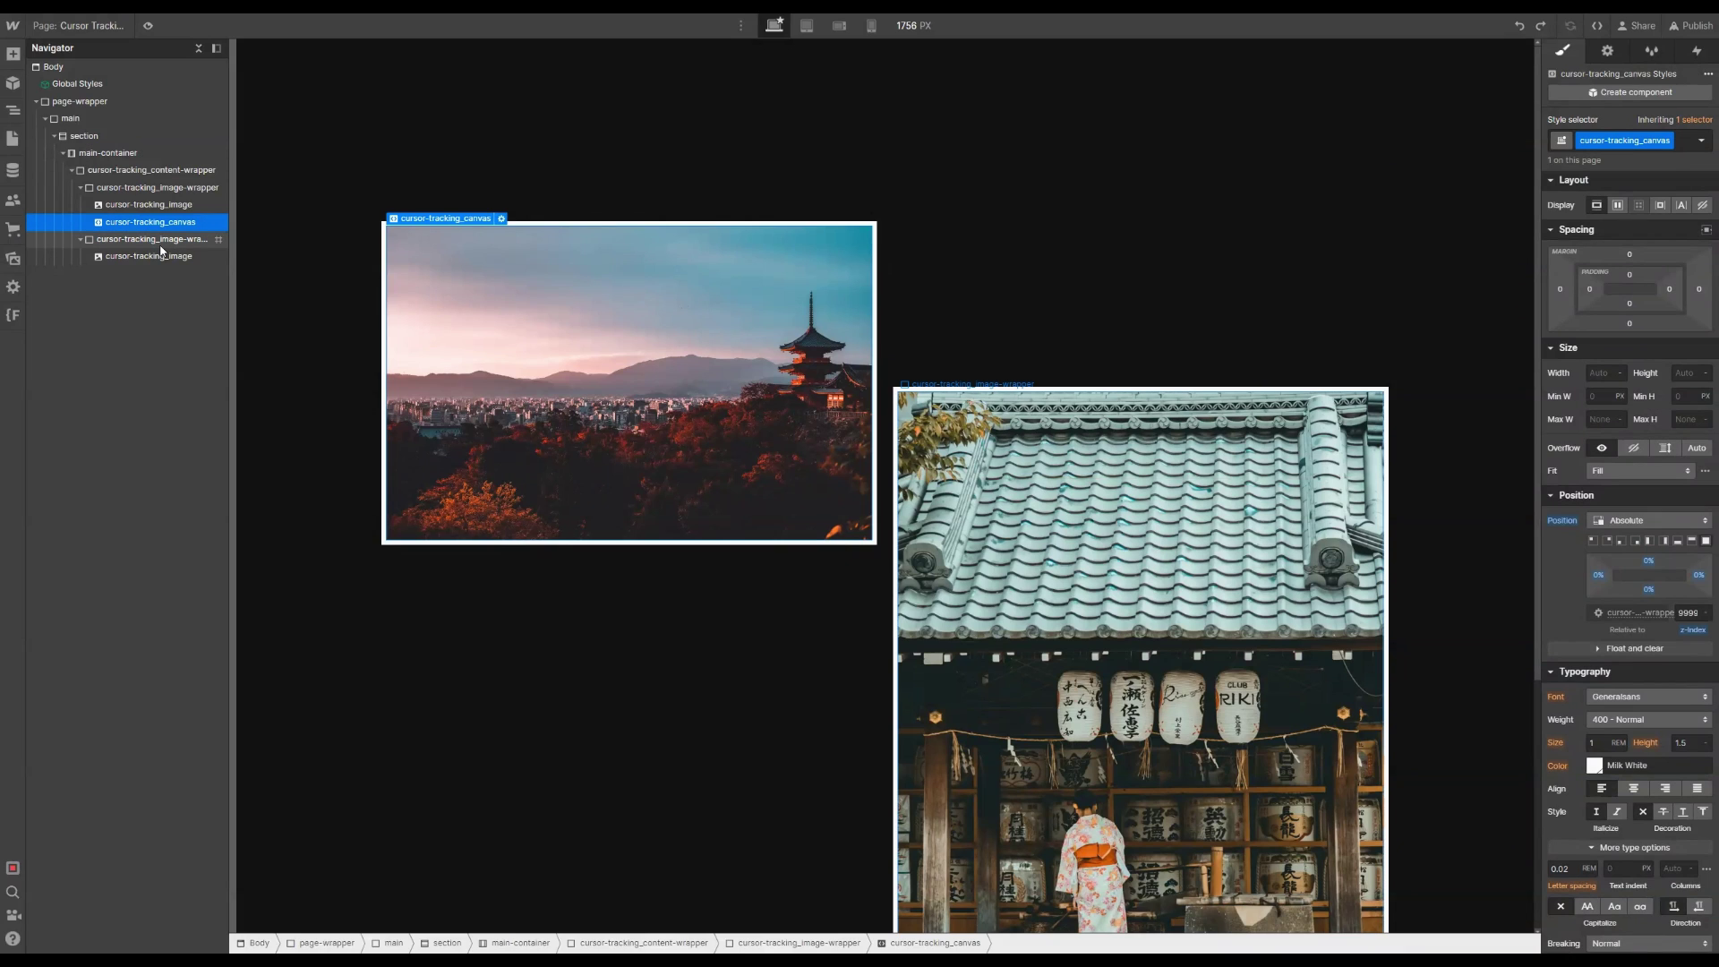
Step: Paste a copy of the canvas embed into the second image wrapper, and select the section
{"action": "left_click", "coordinate": [161, 244]}
{"action": "key", "text": "ctrl+v"}
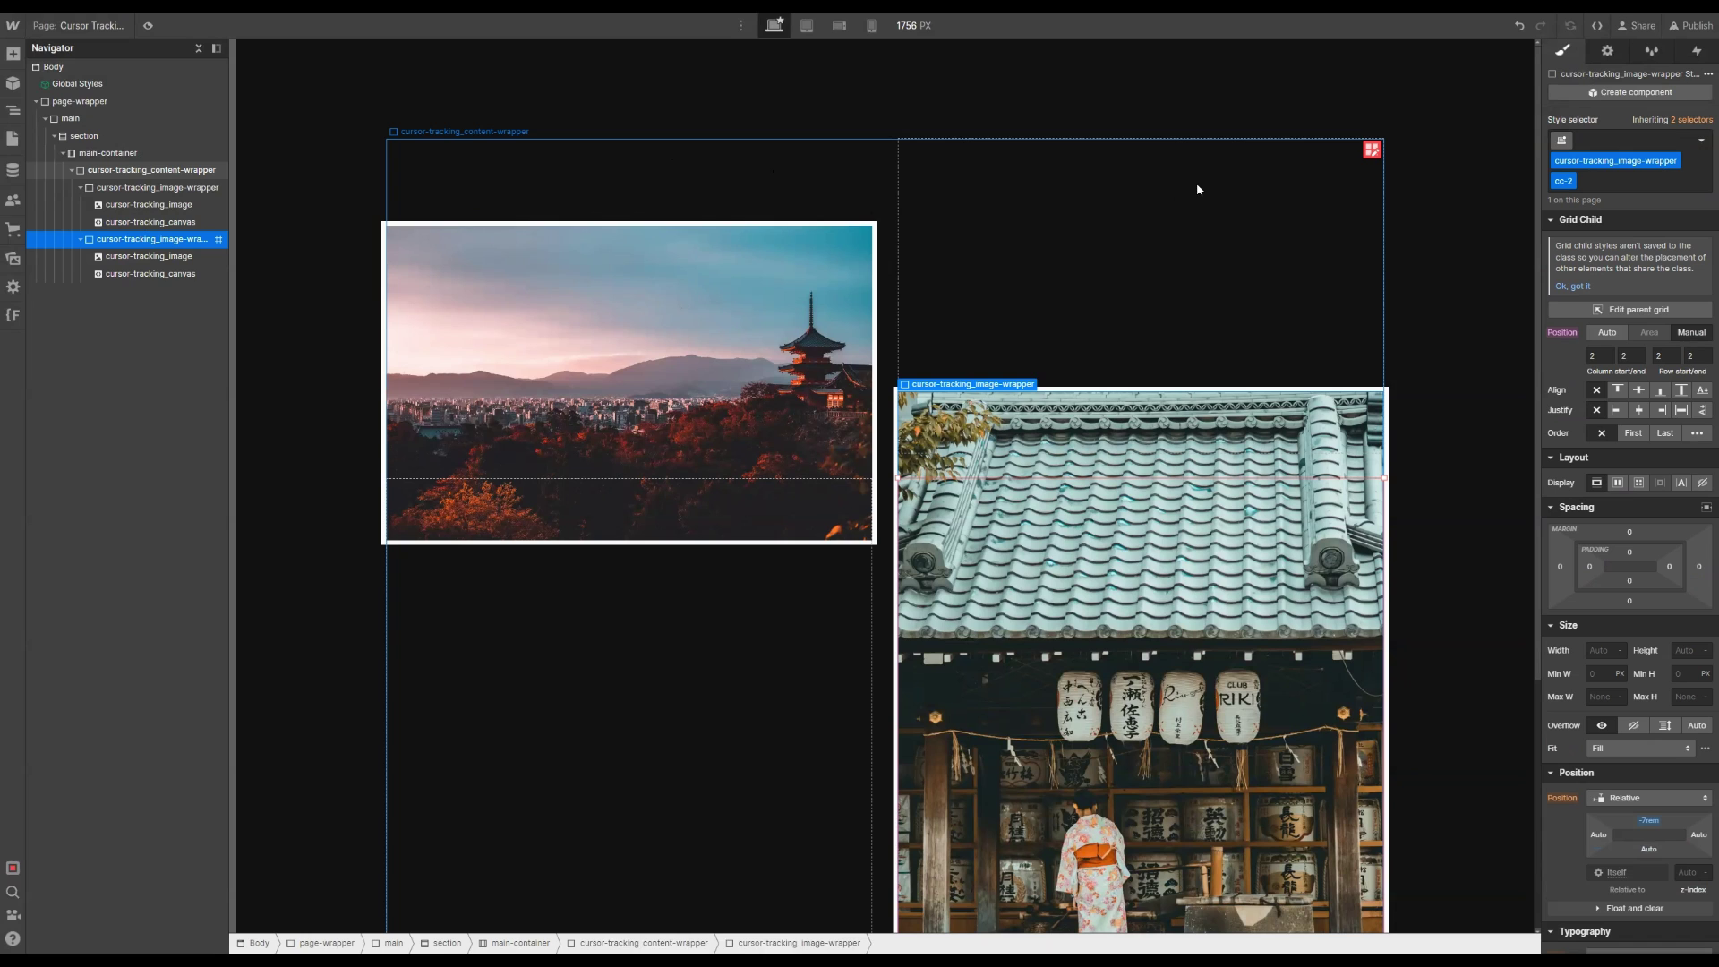
{"action": "left_click", "coordinate": [306, 184]}
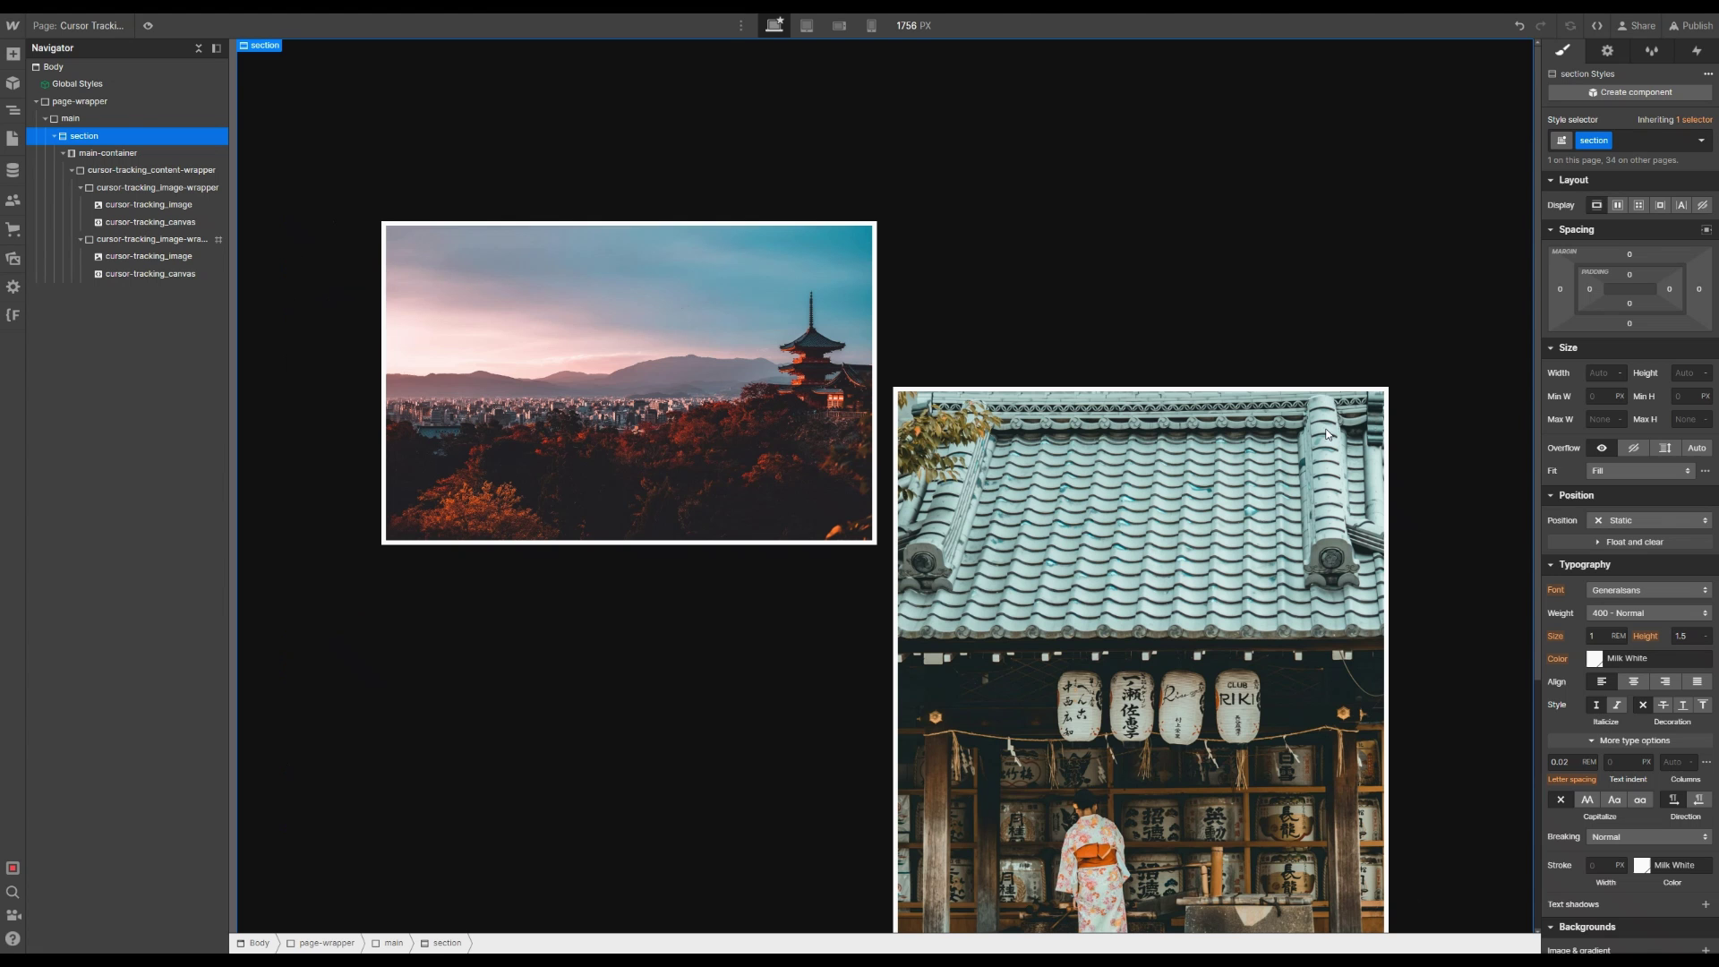
Step: Paste the Canvas Cursor Tracking stylesheet and script into the head custom code of the Cursor Tracking page's settings
{"action": "left_click", "coordinate": [12, 139]}
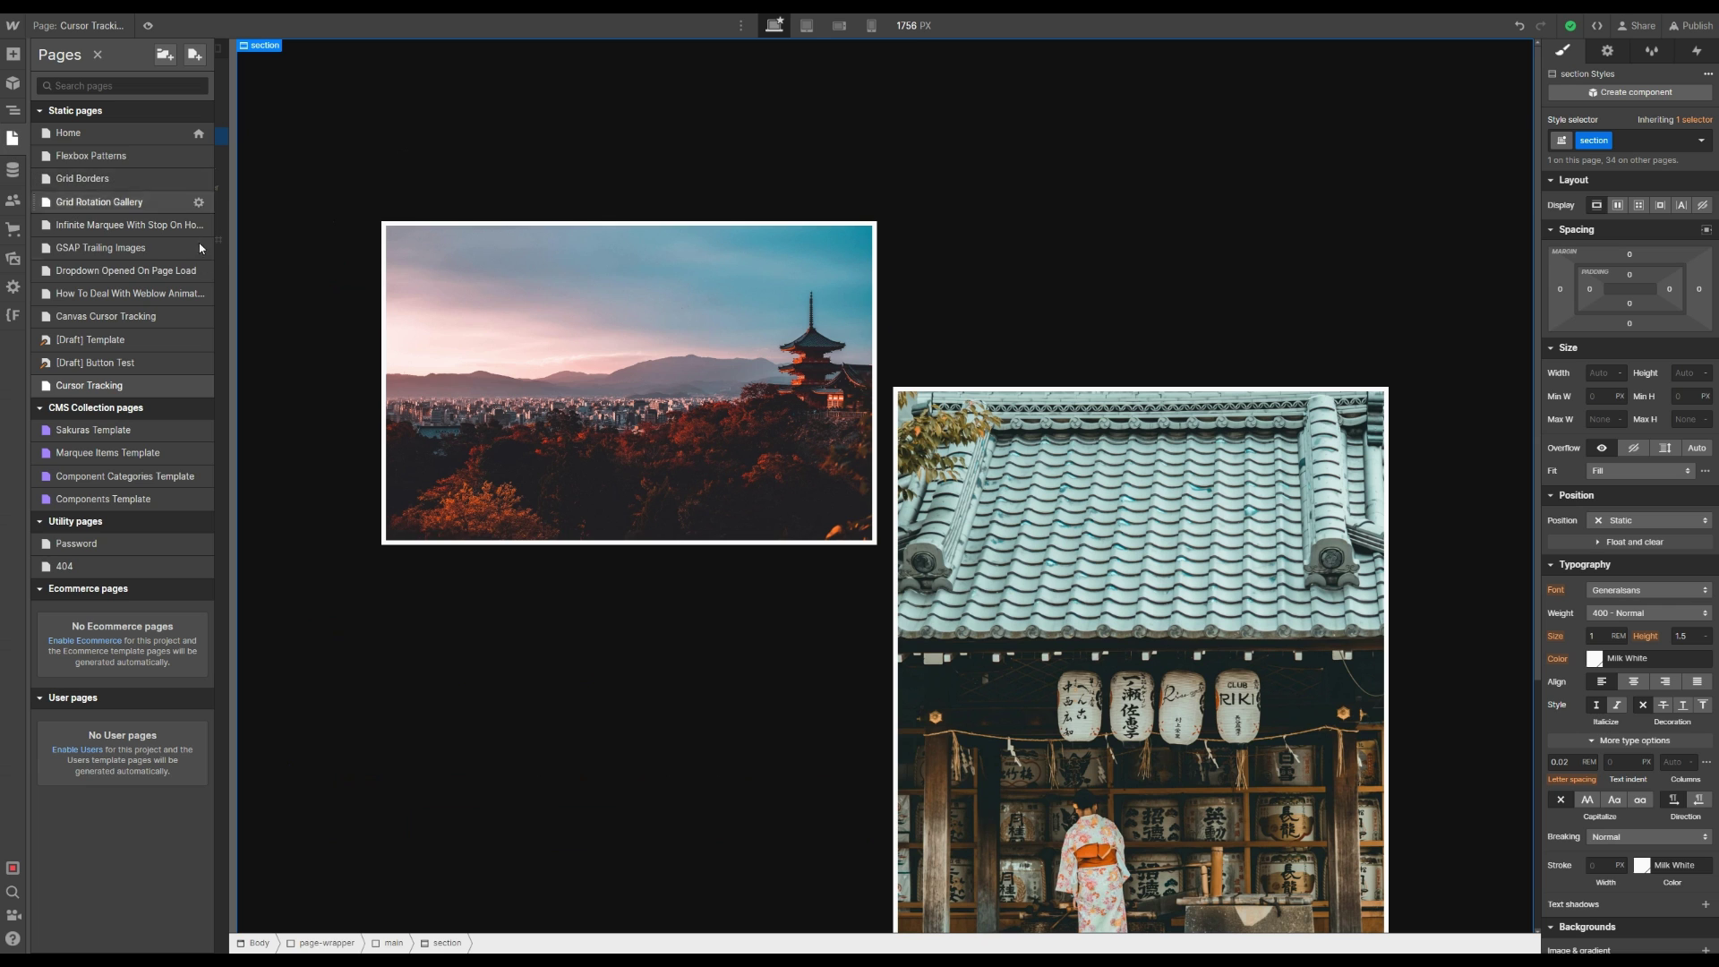
{"action": "left_click", "coordinate": [197, 385]}
{"action": "scroll", "coordinate": [414, 367], "scroll_direction": "down", "scroll_amount": 15}
{"action": "scroll", "coordinate": [413, 367], "scroll_direction": "down", "scroll_amount": 3}
{"action": "left_click", "coordinate": [376, 585]}
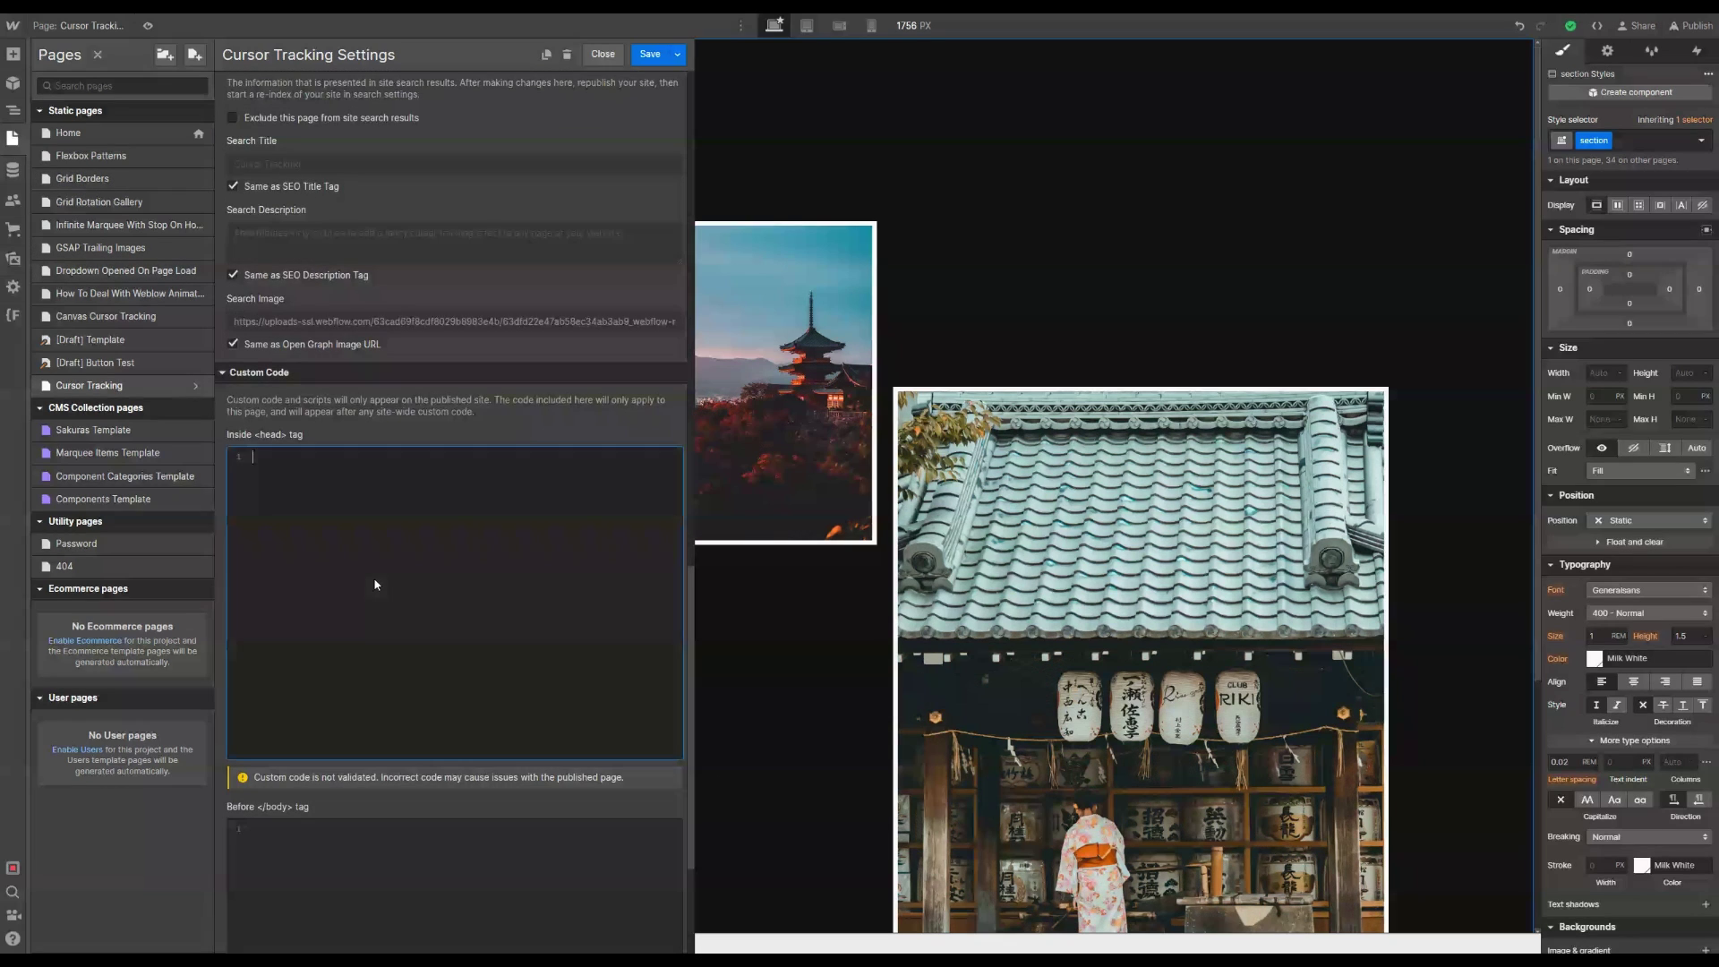
{"action": "key", "text": "ctrl+v"}
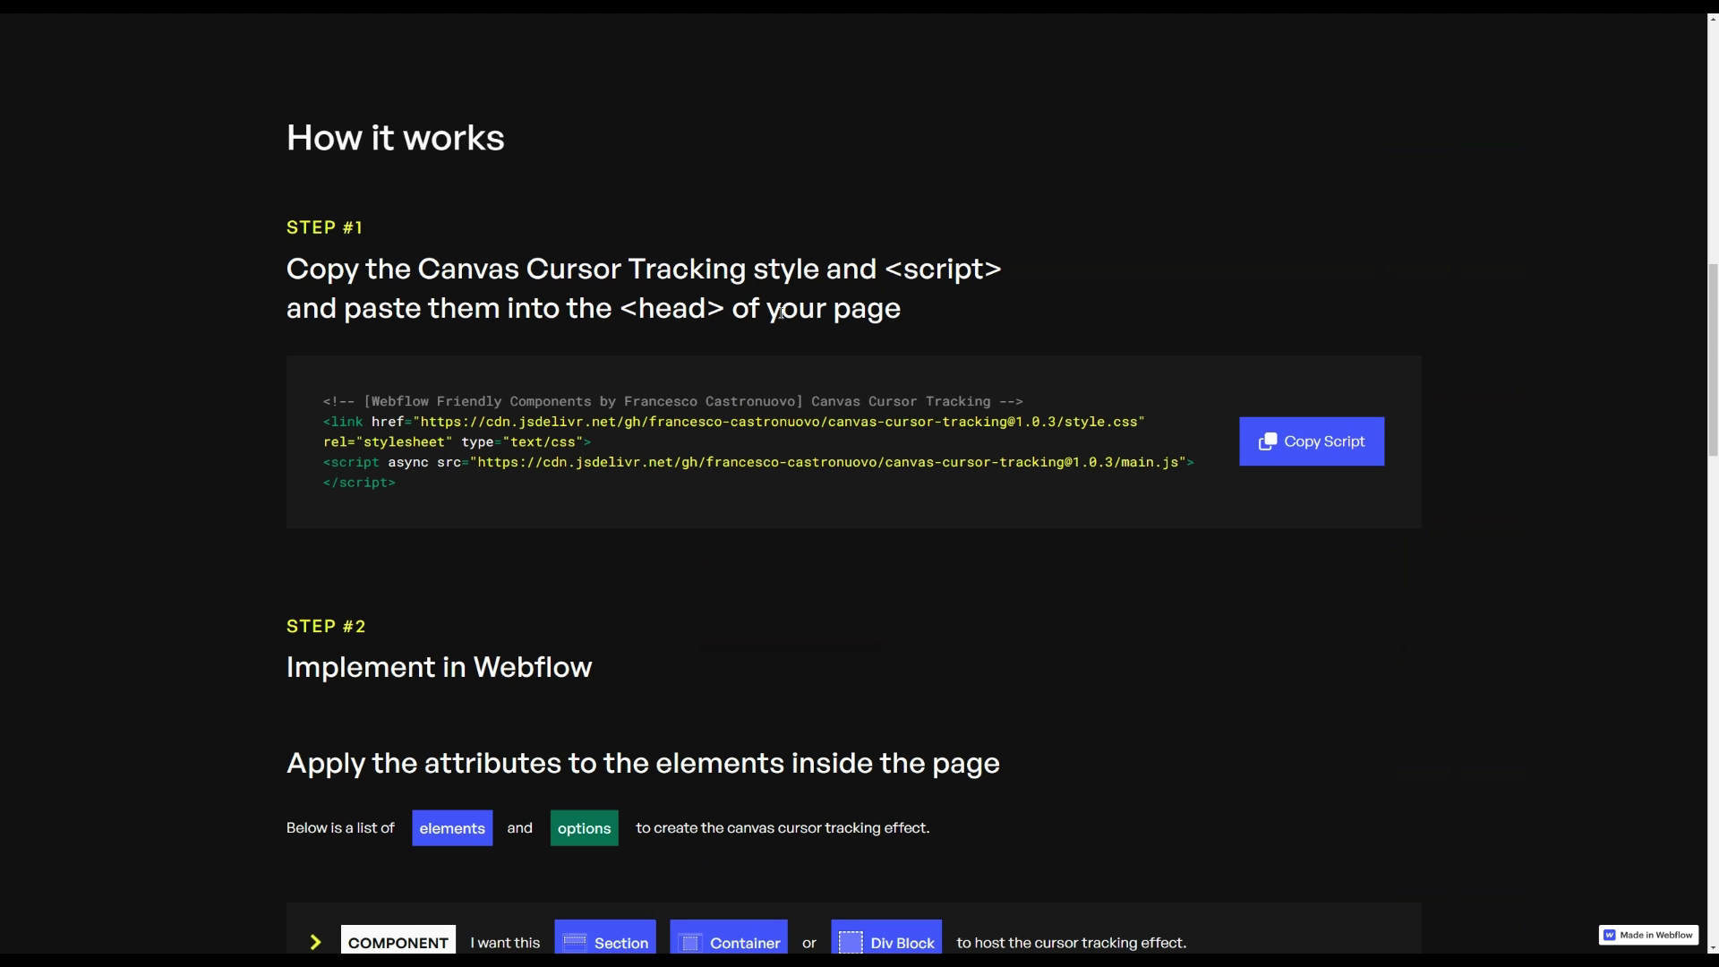
Step: Expand the Component entry in the effect's documentation, copy the attribute name fc-cursor-tracking and switch back to the Webflow Designer
{"action": "scroll", "coordinate": [565, 340], "scroll_direction": "down", "scroll_amount": 4}
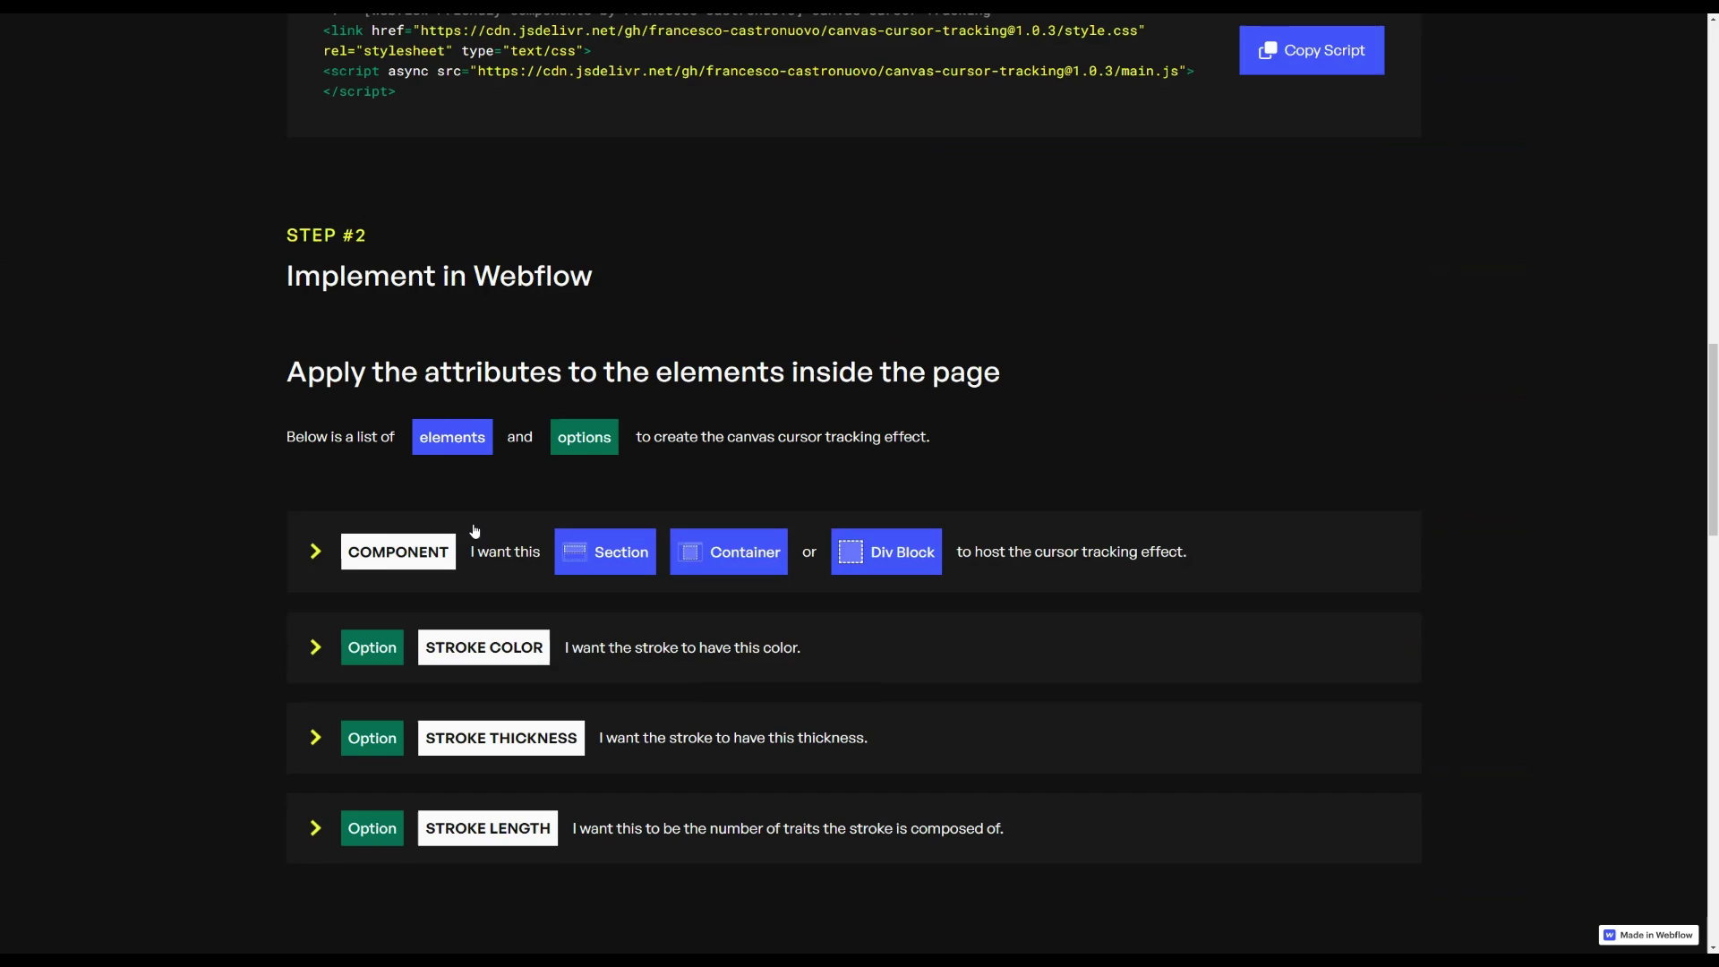
{"action": "scroll", "coordinate": [582, 560], "scroll_direction": "down", "scroll_amount": 1}
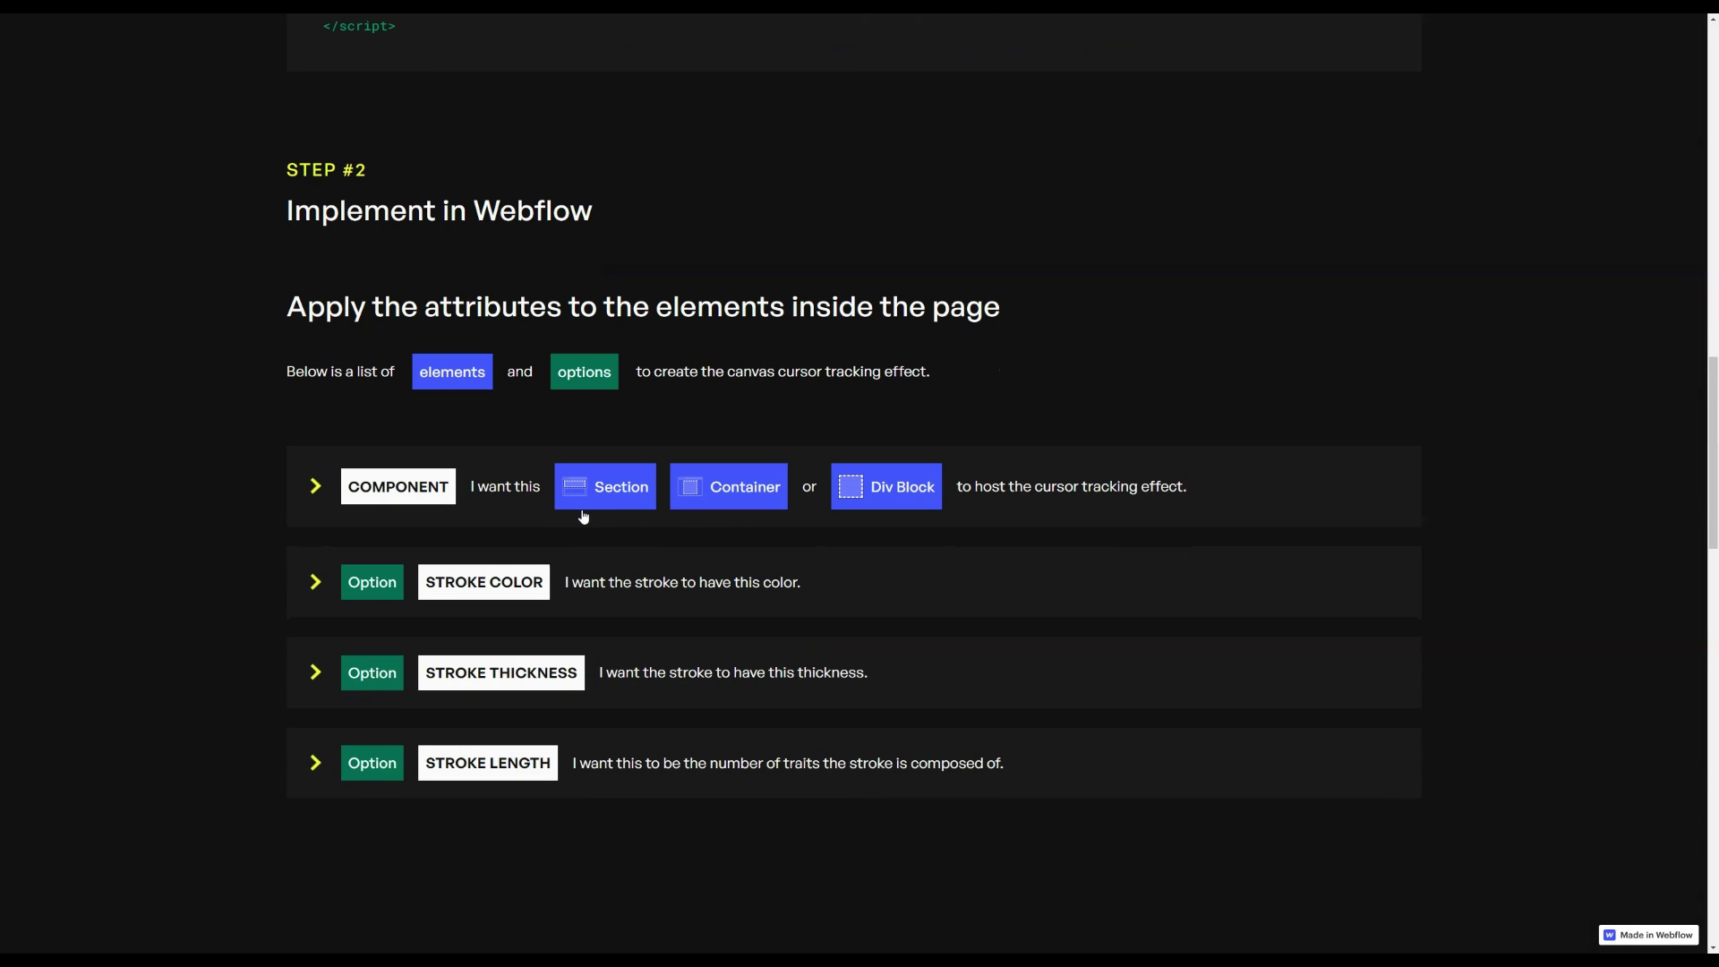
{"action": "left_click", "coordinate": [1051, 510]}
{"action": "left_click", "coordinate": [627, 644]}
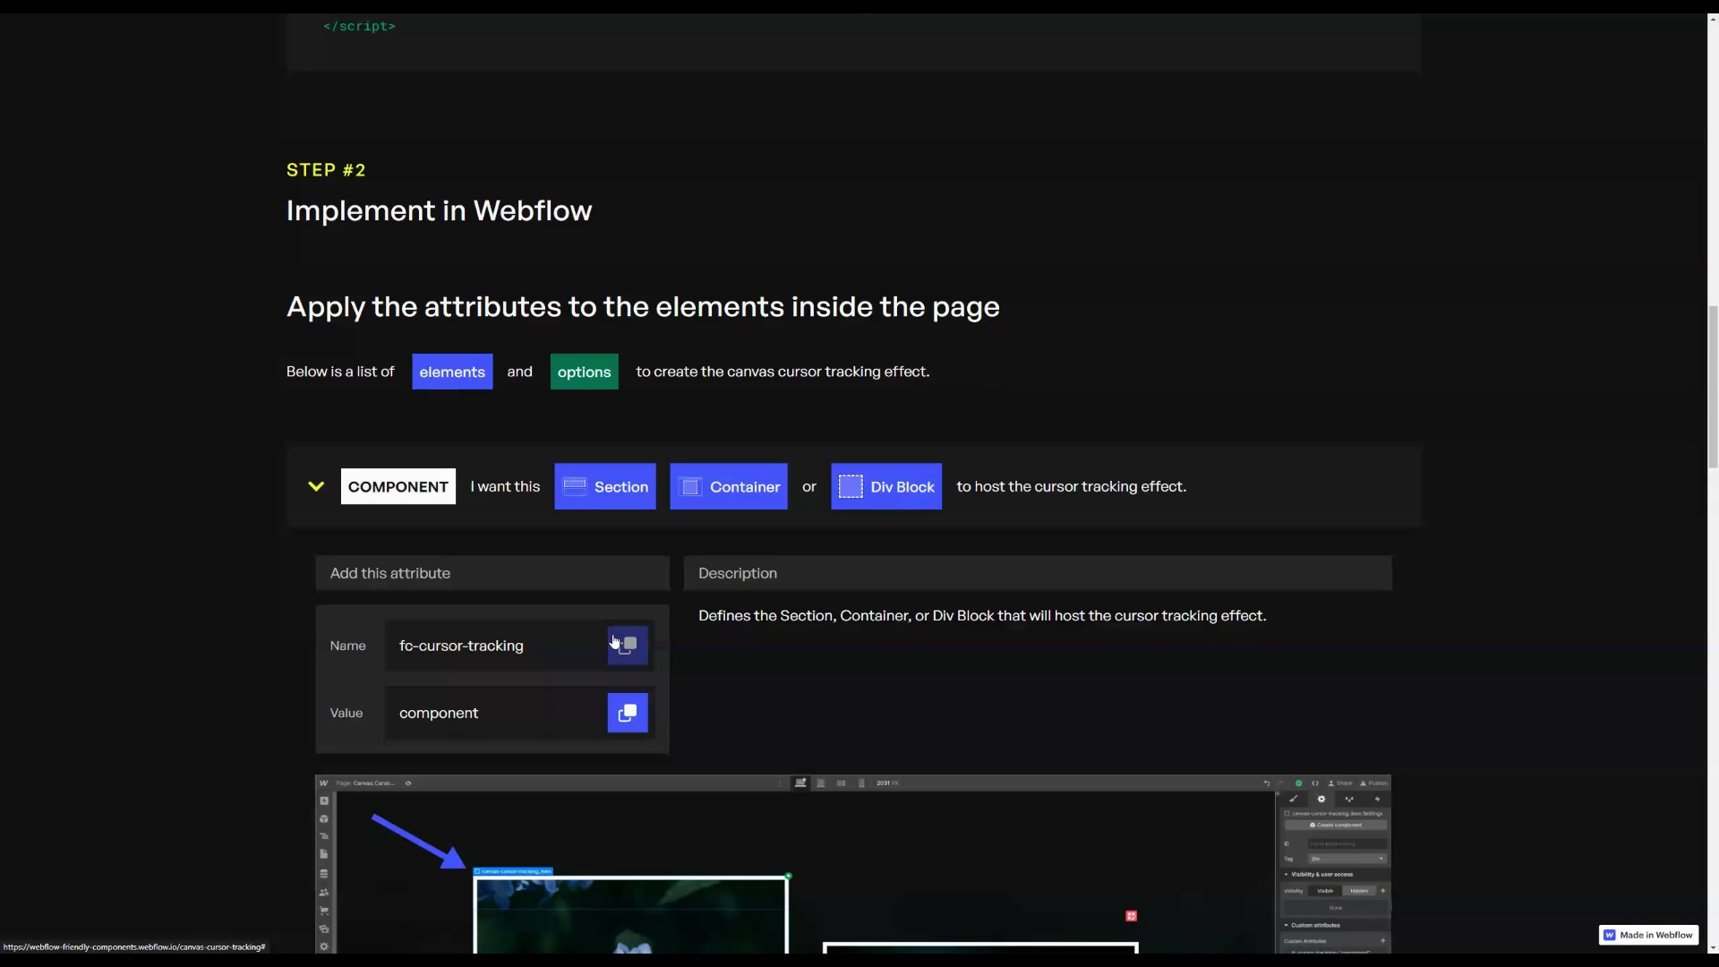
{"action": "key", "text": "ctrl+Tab"}
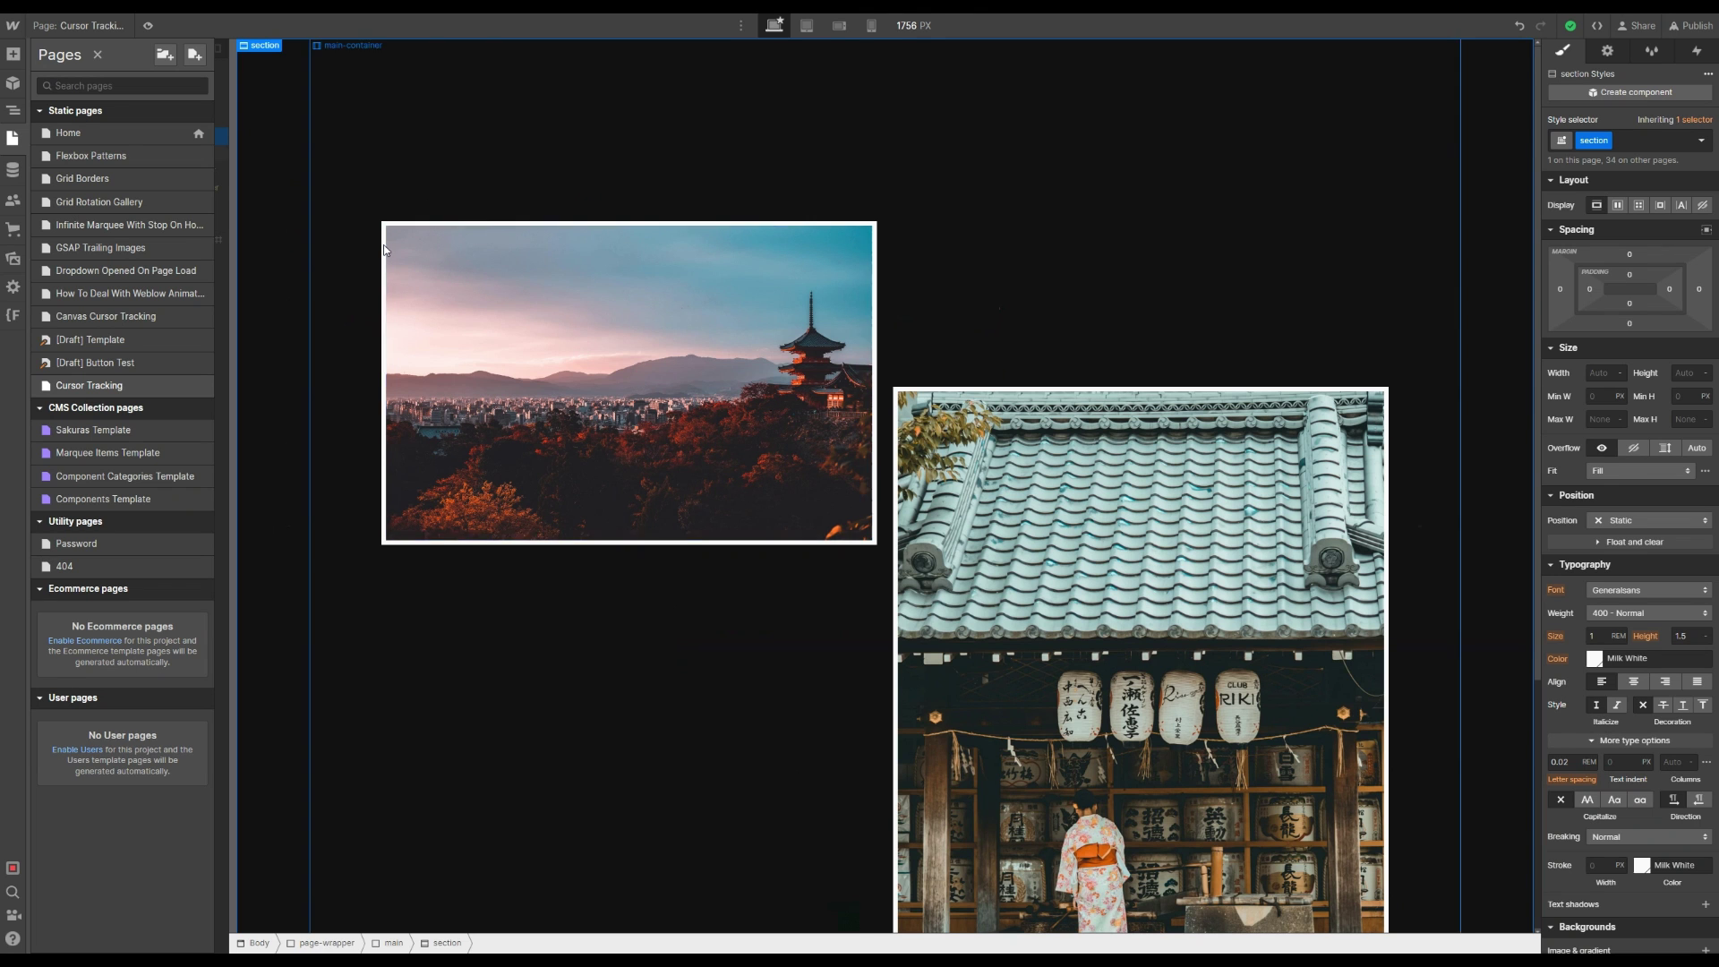
Step: Add a custom attribute to the first image wrapper with the name fc-cursor-tracking and the value component
{"action": "left_click", "coordinate": [771, 405]}
{"action": "key", "text": "z"}
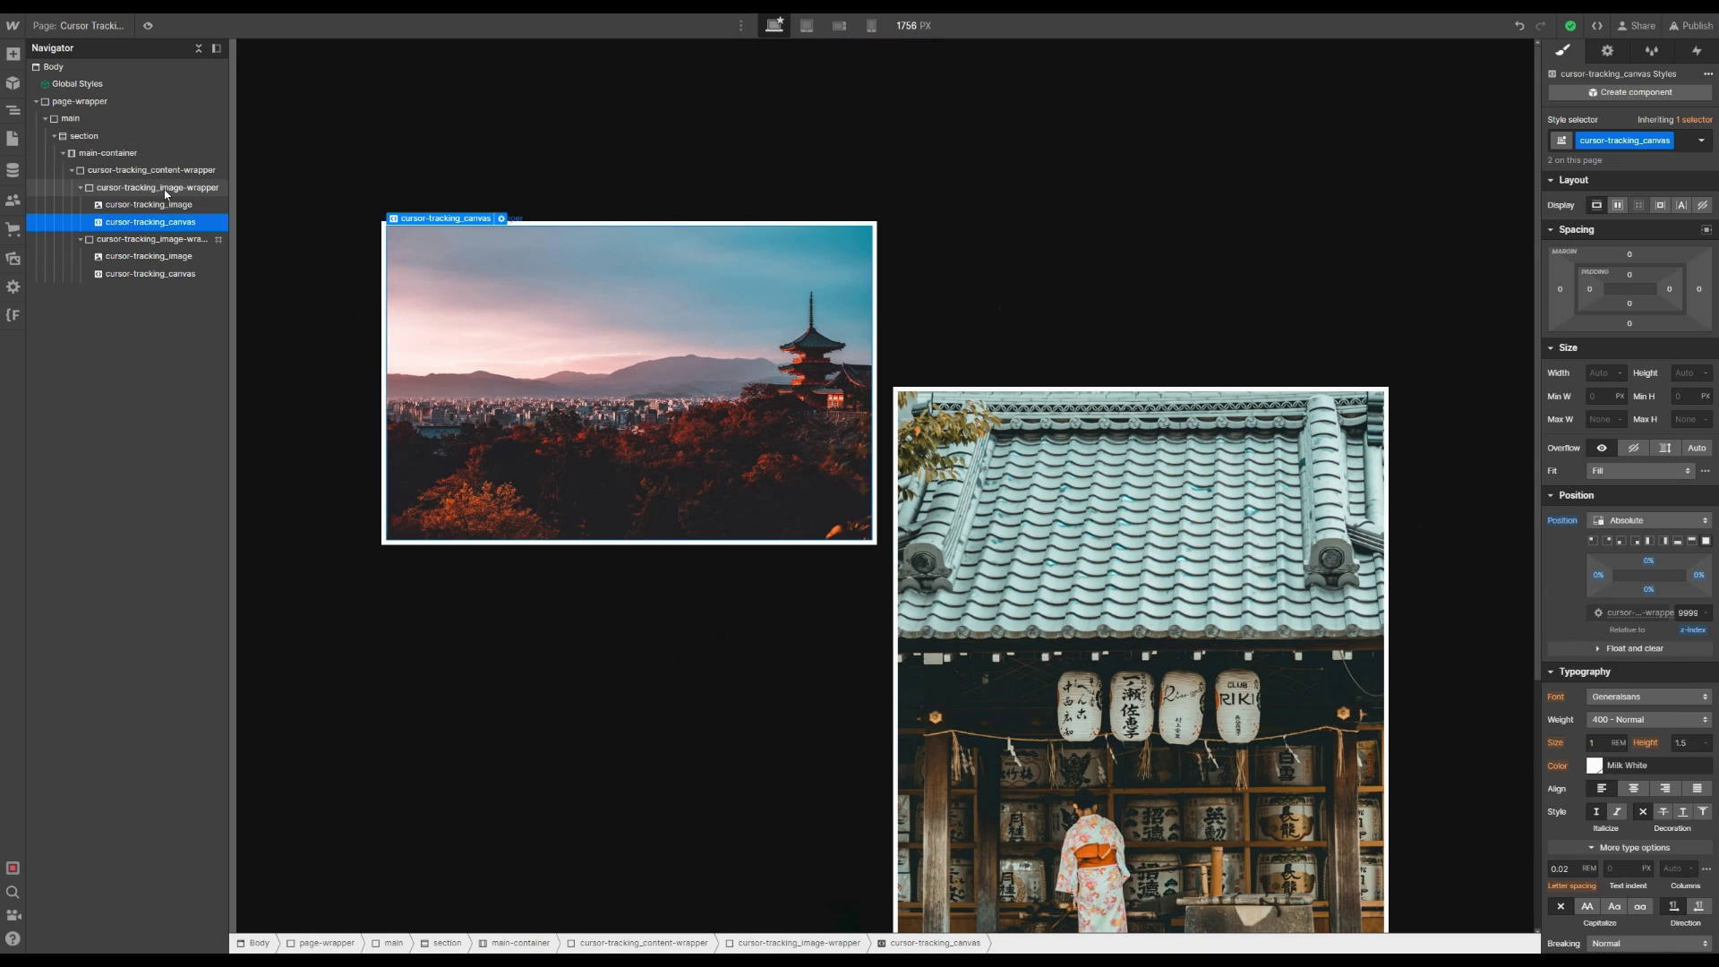
{"action": "left_click", "coordinate": [165, 188]}
{"action": "left_click", "coordinate": [1608, 54]}
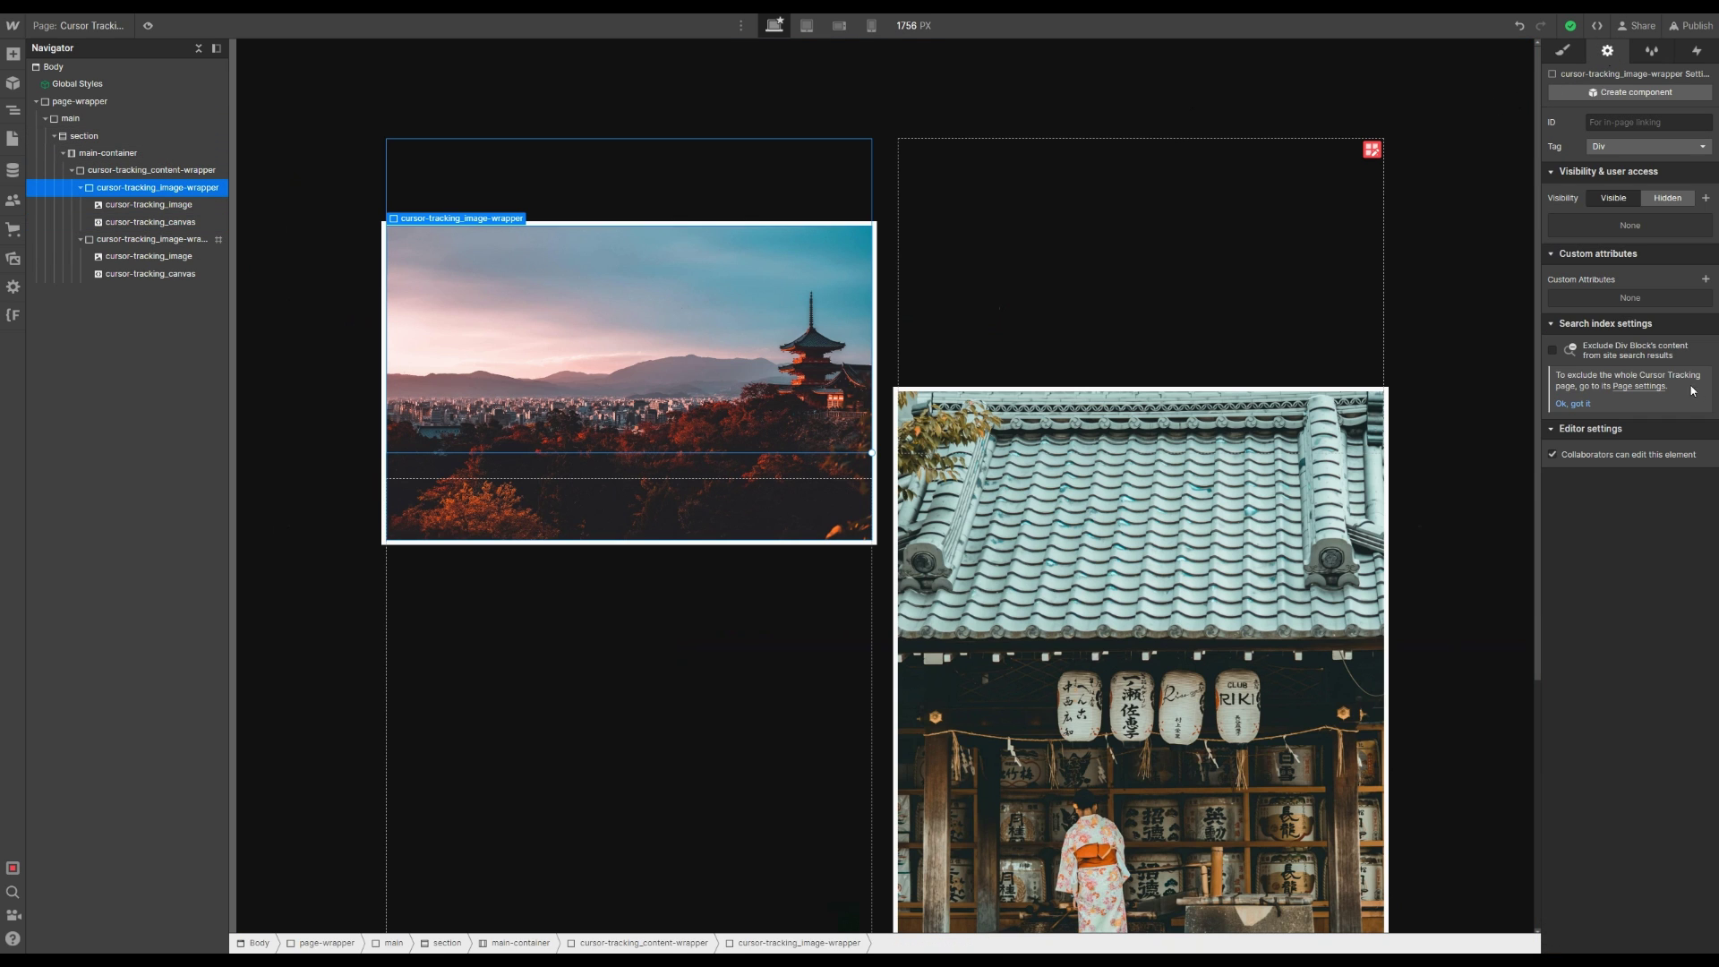
{"action": "left_click", "coordinate": [1705, 279]}
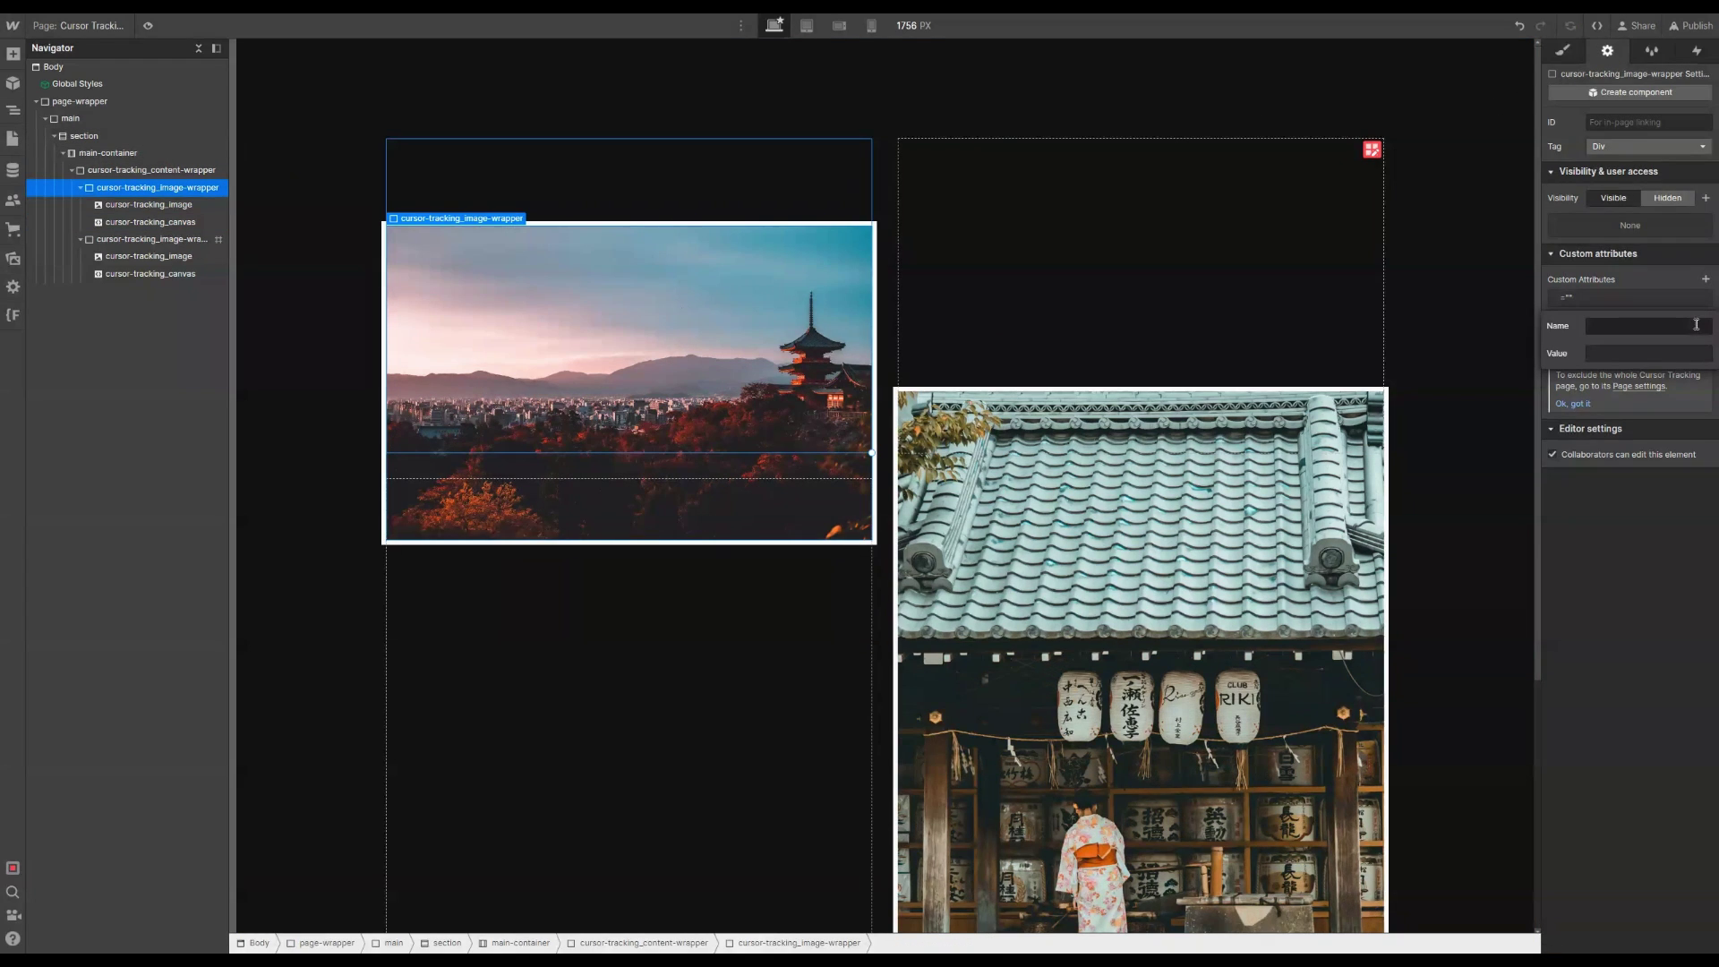
{"action": "key", "text": "ctrl+v"}
{"action": "left_click", "coordinate": [1682, 354]}
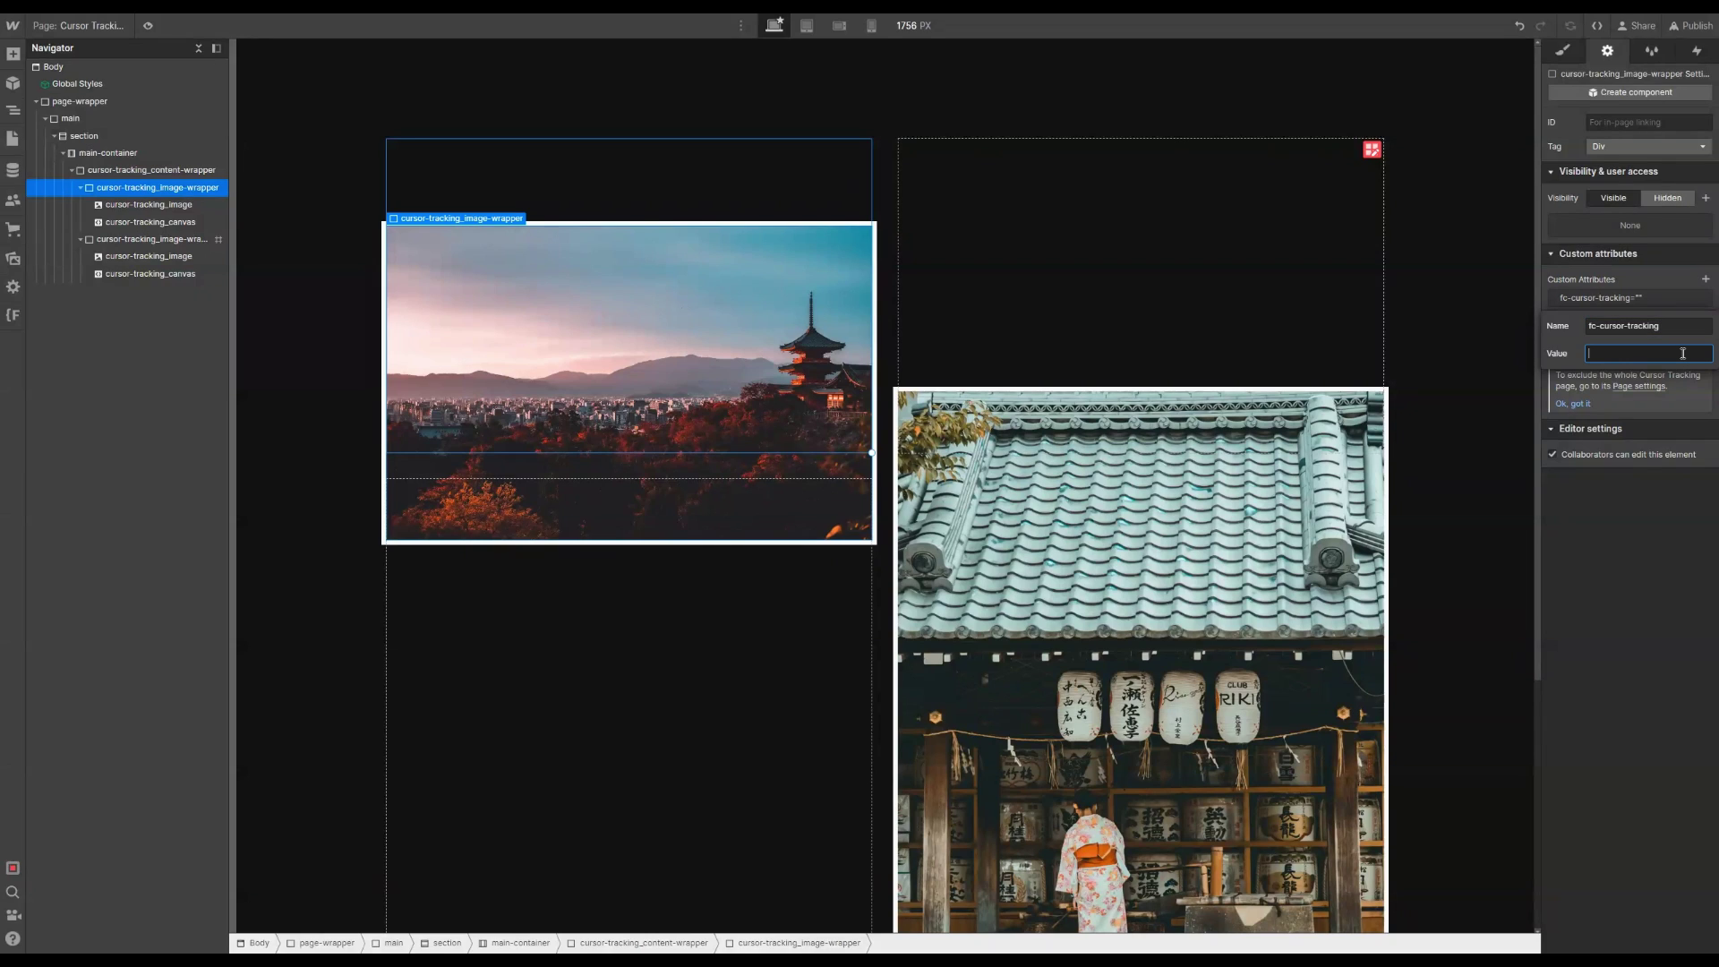
{"action": "type", "text": "component"}
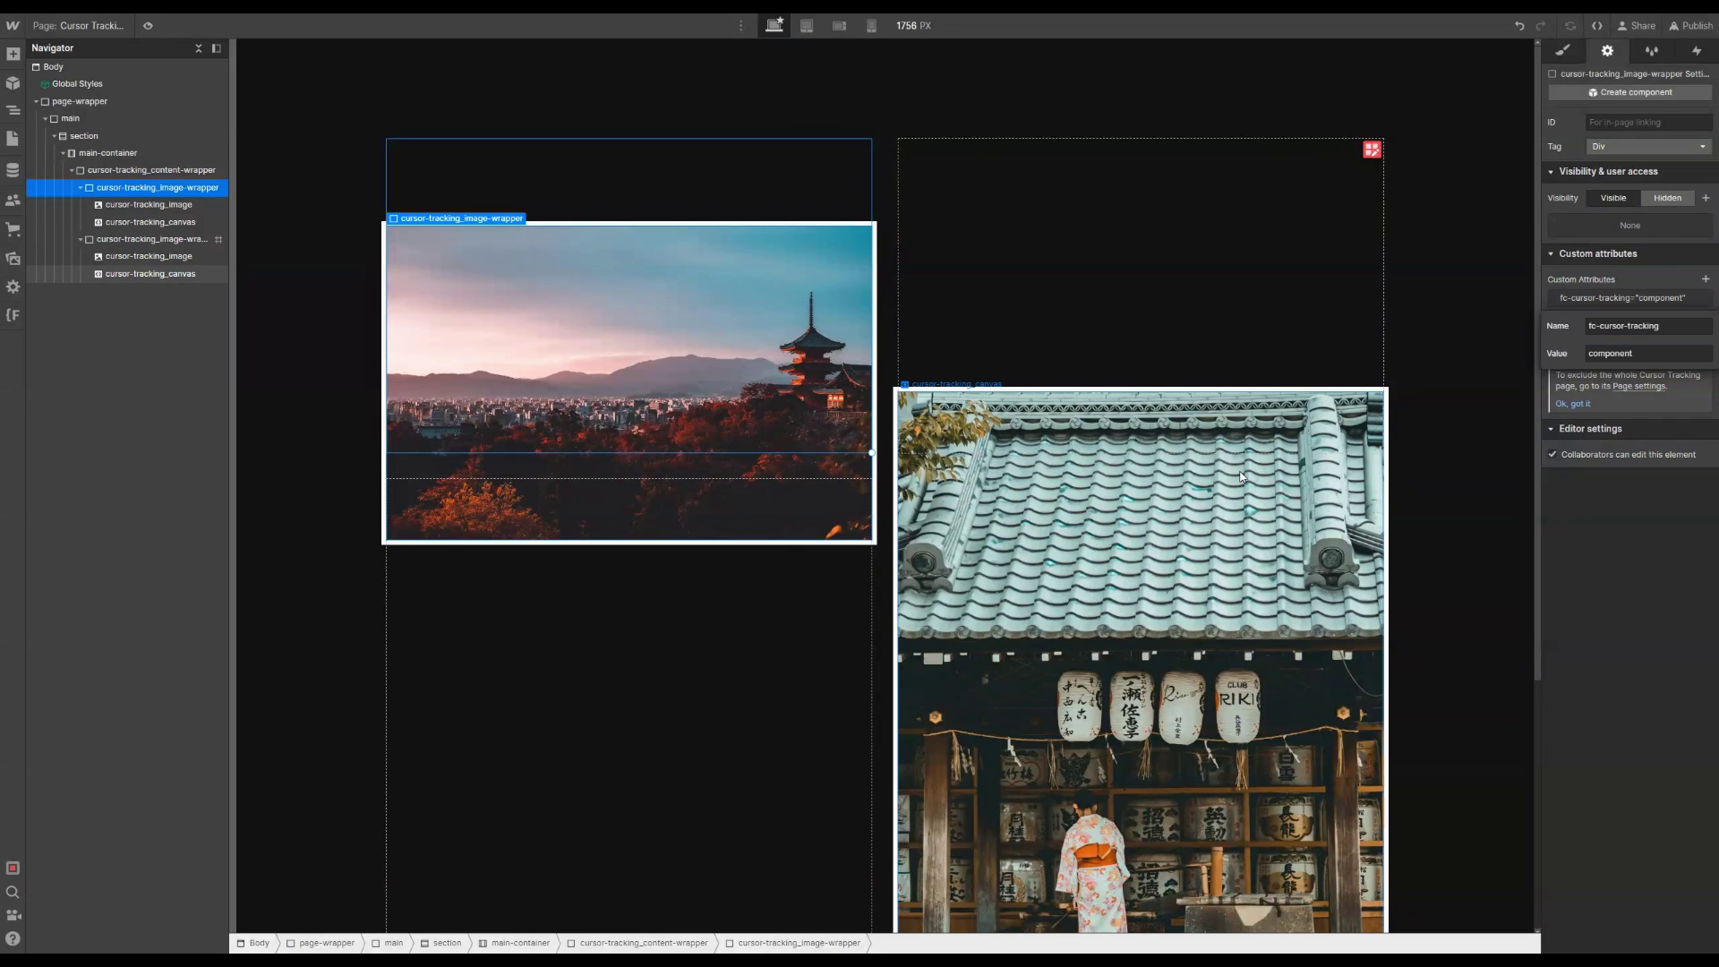
Step: Give the second image wrapper a custom attribute named fc-cursor-tracking with the value component
{"action": "left_click", "coordinate": [179, 273]}
{"action": "left_click", "coordinate": [179, 239]}
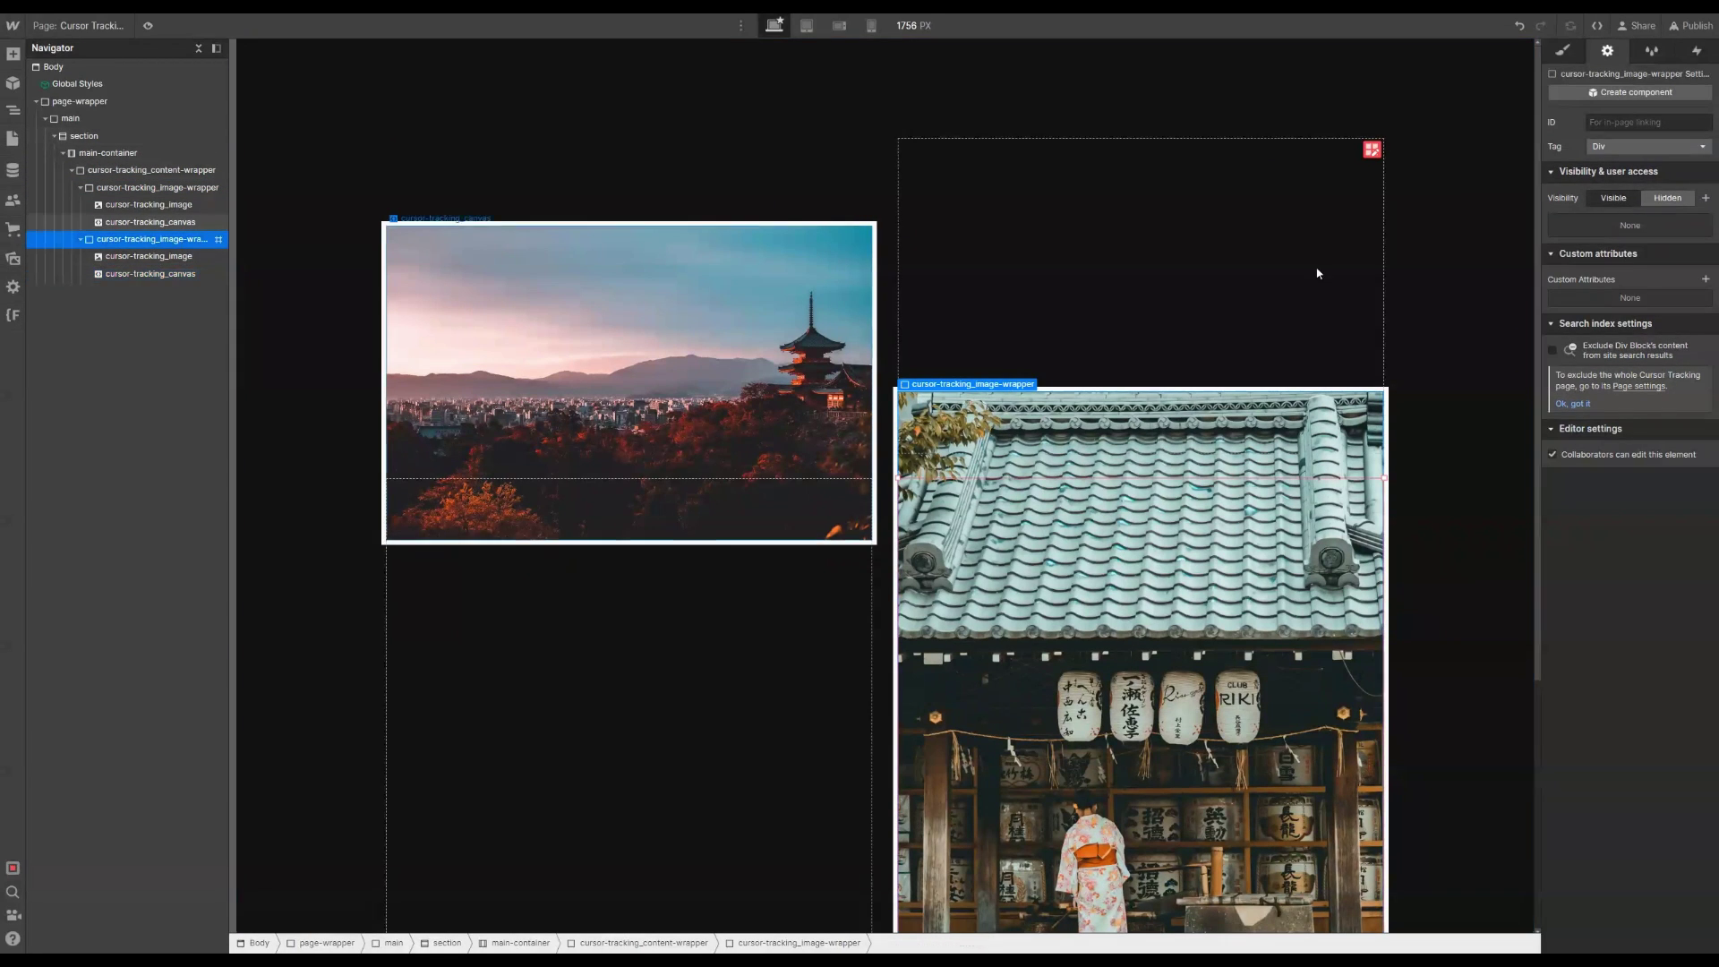
{"action": "left_click", "coordinate": [1703, 281]}
{"action": "type", "text": "fc-cursor-tracking"}
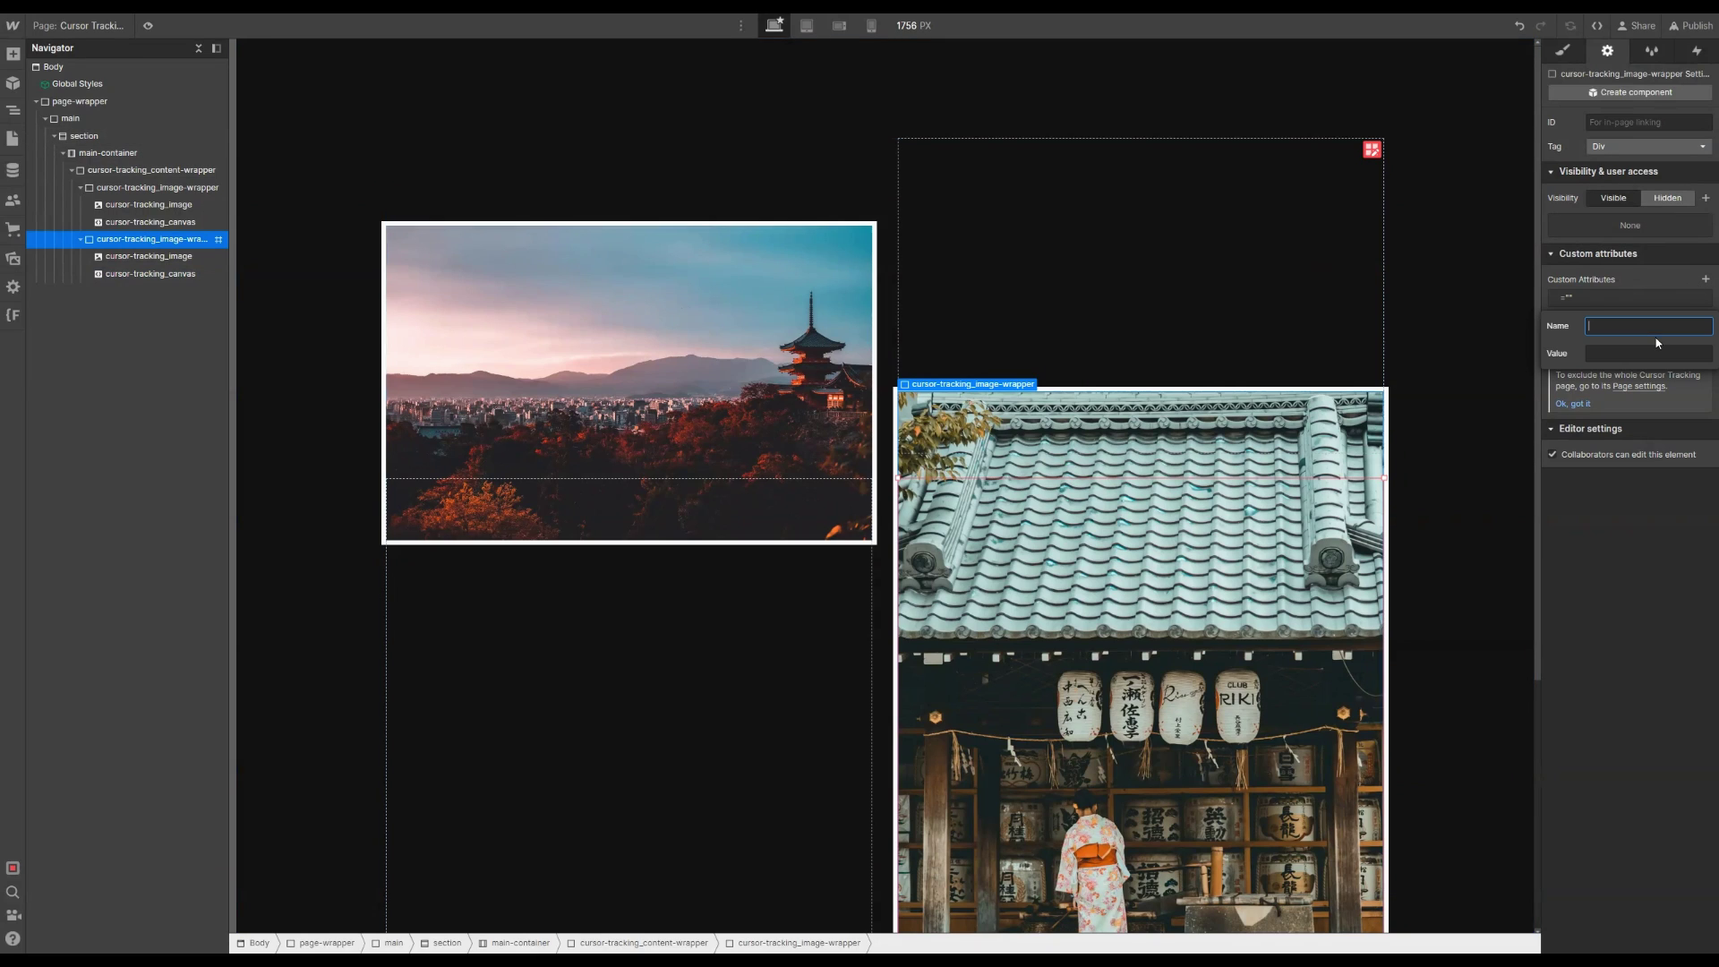
{"action": "left_click", "coordinate": [1647, 351]}
{"action": "type", "text": "component"}
{"action": "key", "text": "Return"}
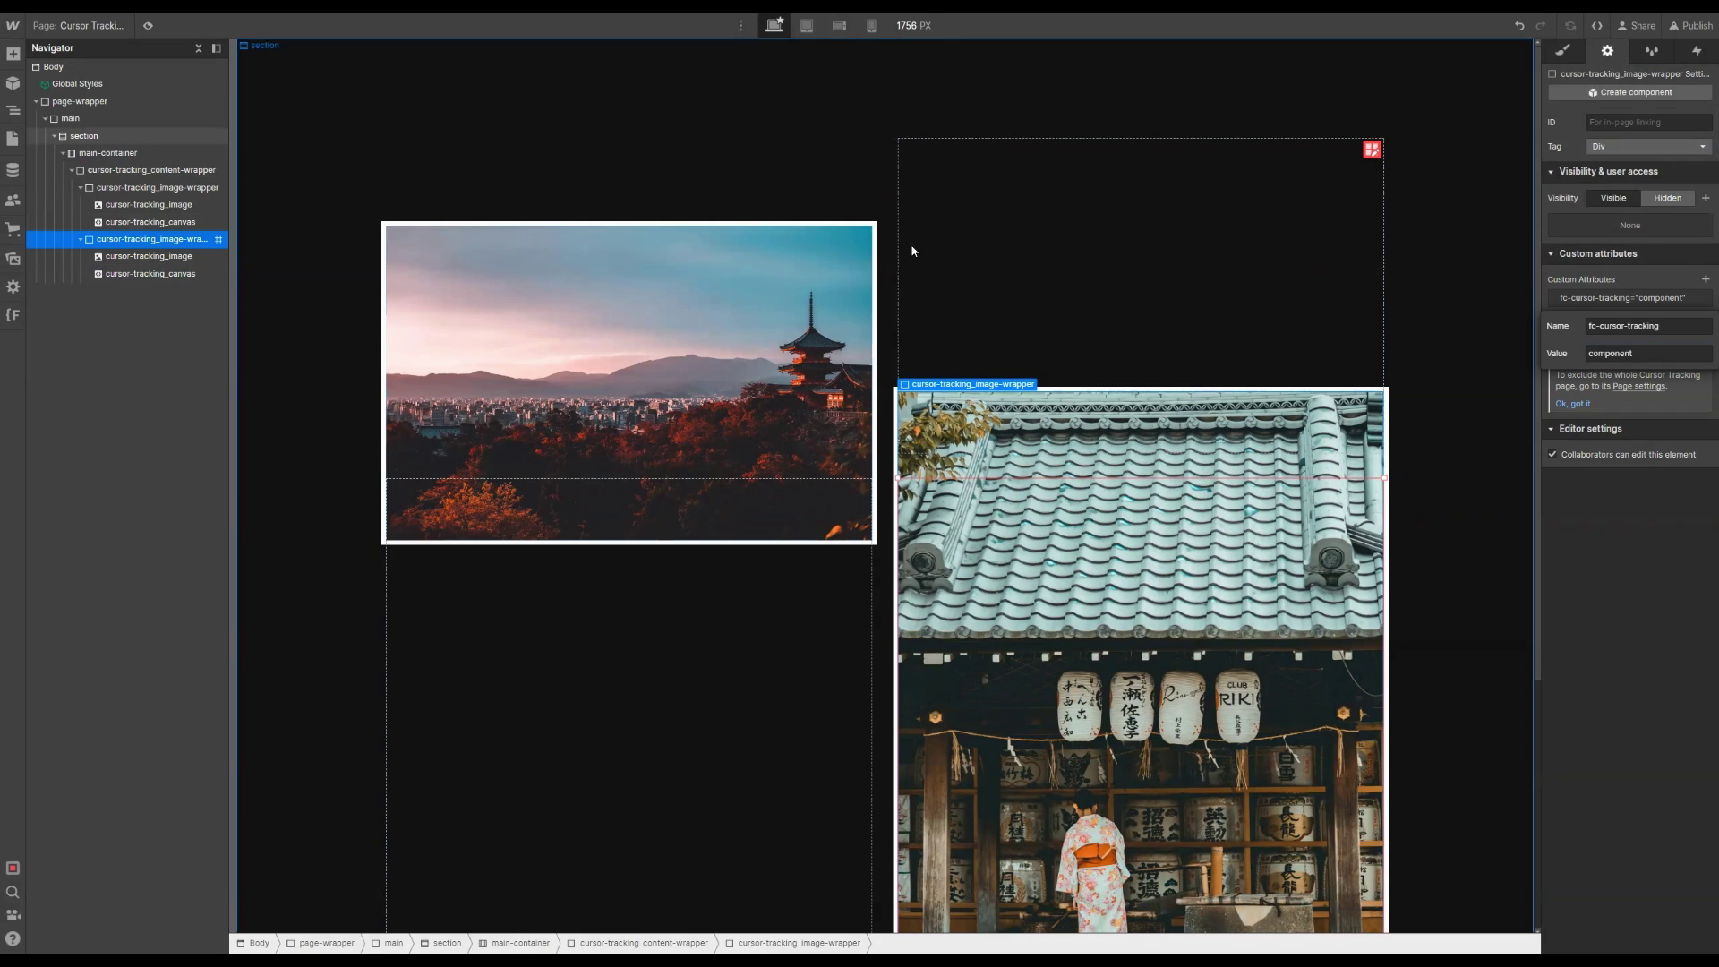
Step: Expand the Stroke Color option in the effect's documentation, copy its attribute name and switch back to the Webflow Designer
{"action": "key", "text": "ctrl+Tab"}
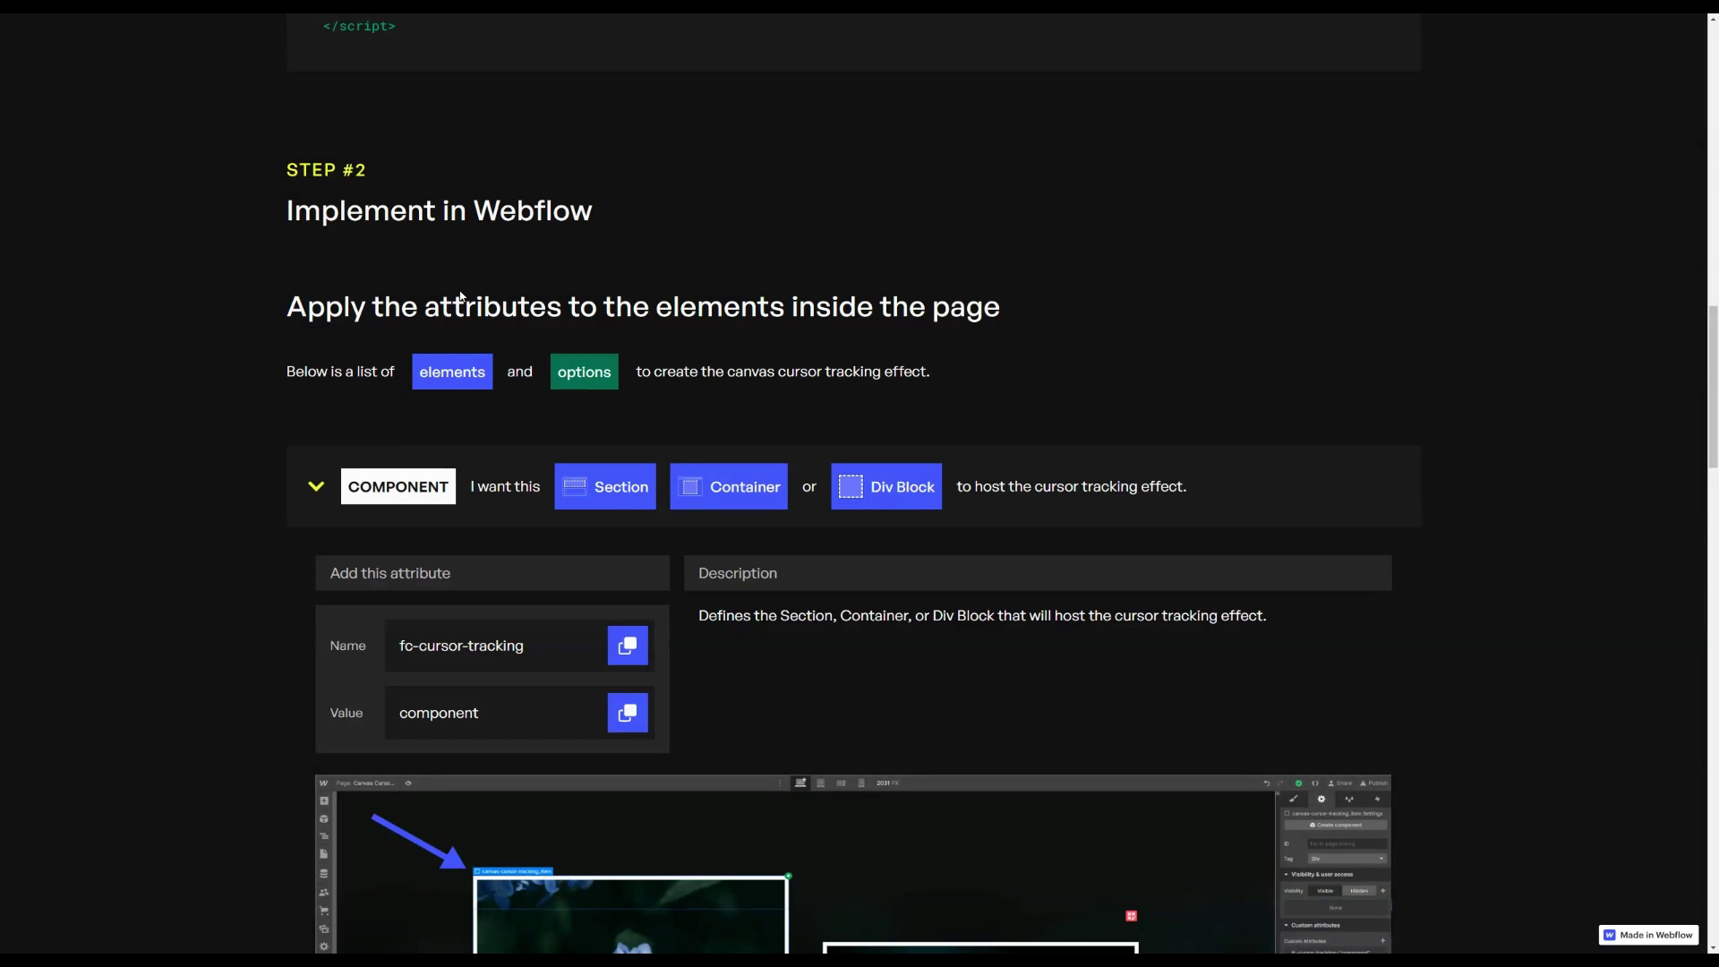
{"action": "left_click", "coordinate": [496, 462]}
{"action": "scroll", "coordinate": [492, 461], "scroll_direction": "down", "scroll_amount": 2}
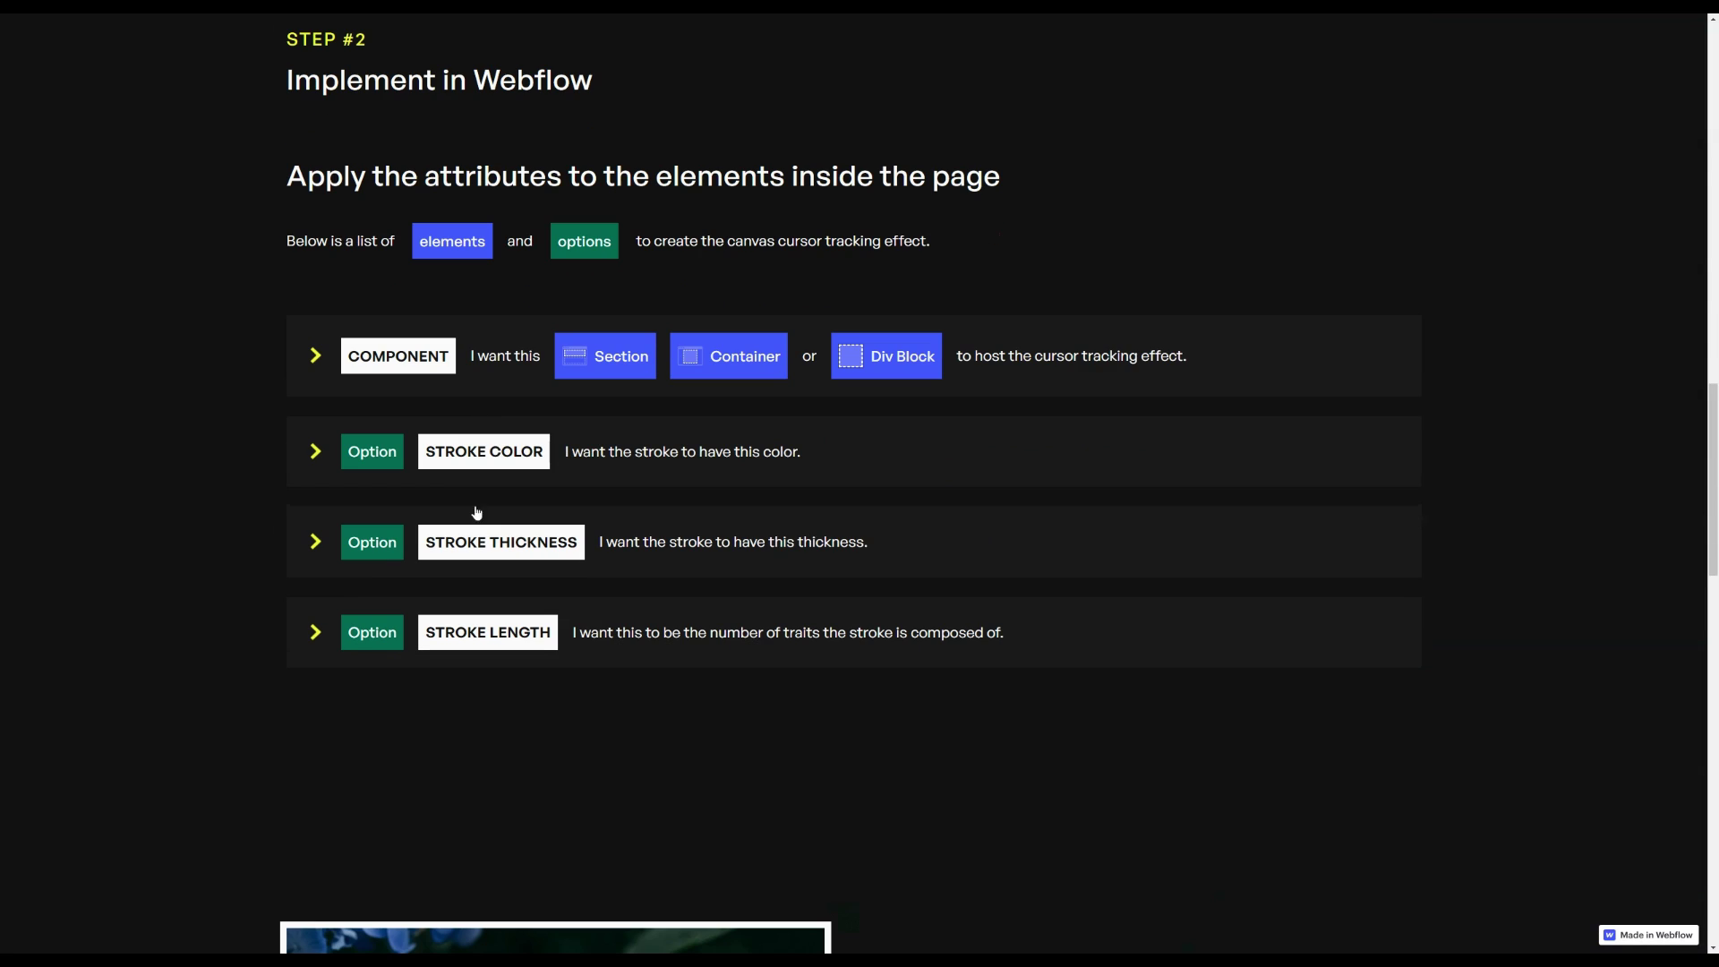
{"action": "left_click", "coordinate": [577, 454]}
{"action": "scroll", "coordinate": [578, 453], "scroll_direction": "down", "scroll_amount": 1}
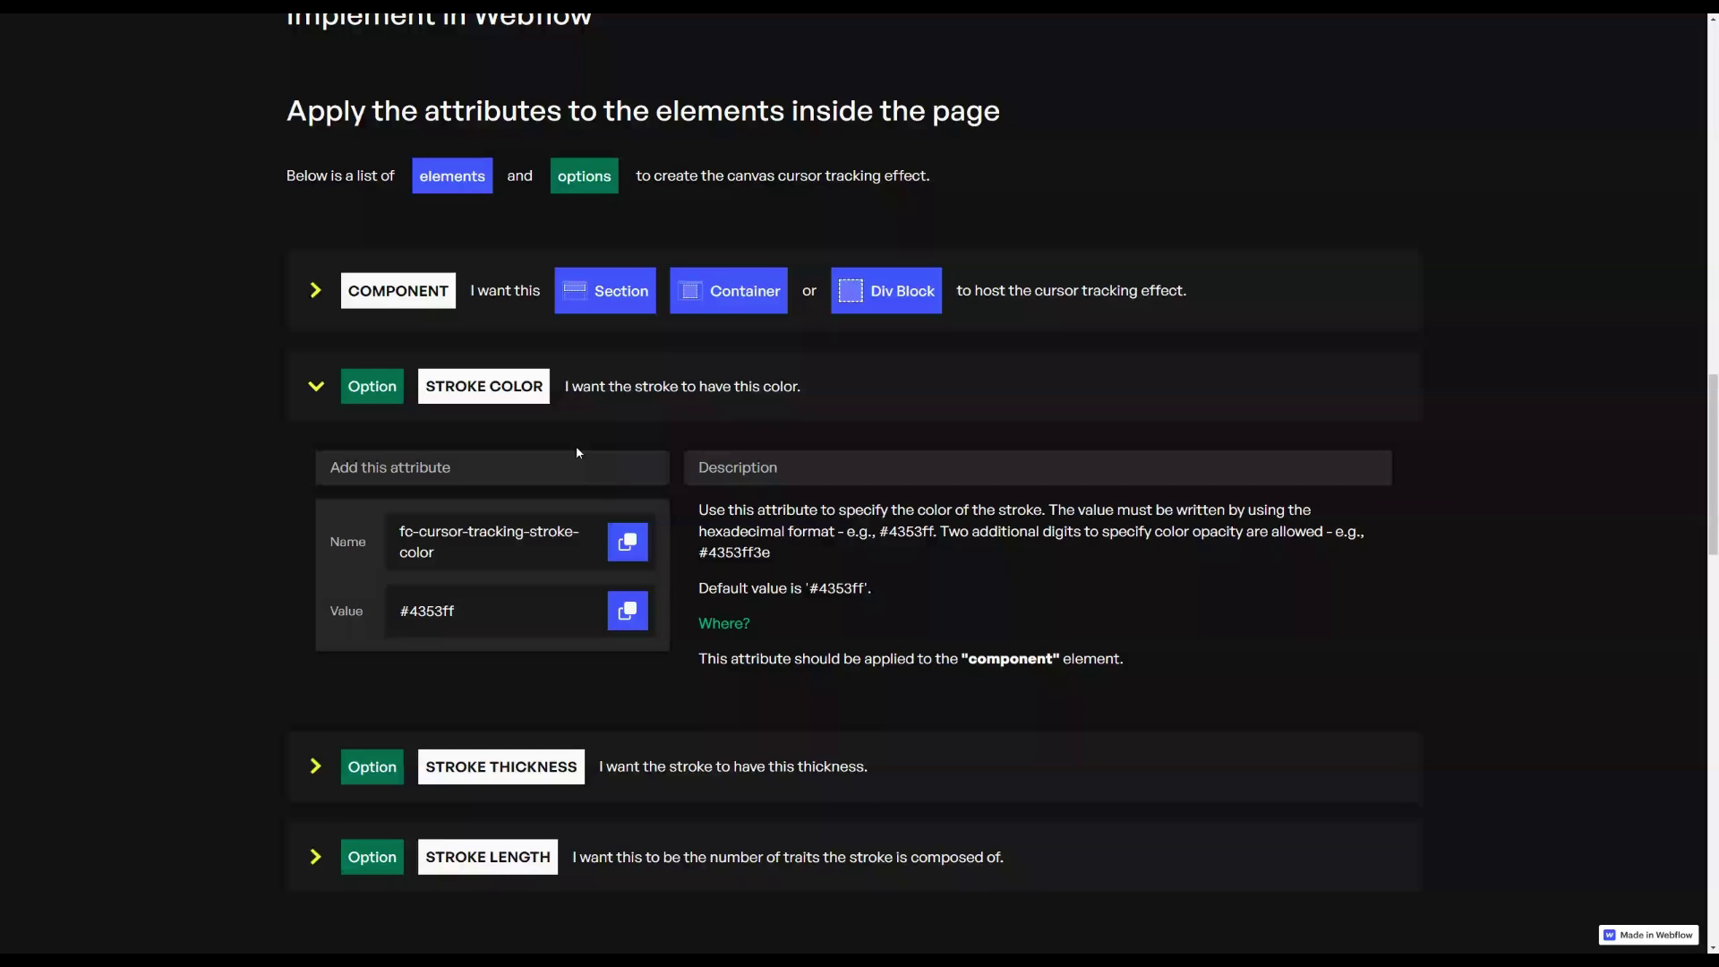
{"action": "left_click", "coordinate": [621, 550]}
{"action": "key", "text": "ctrl+Tab"}
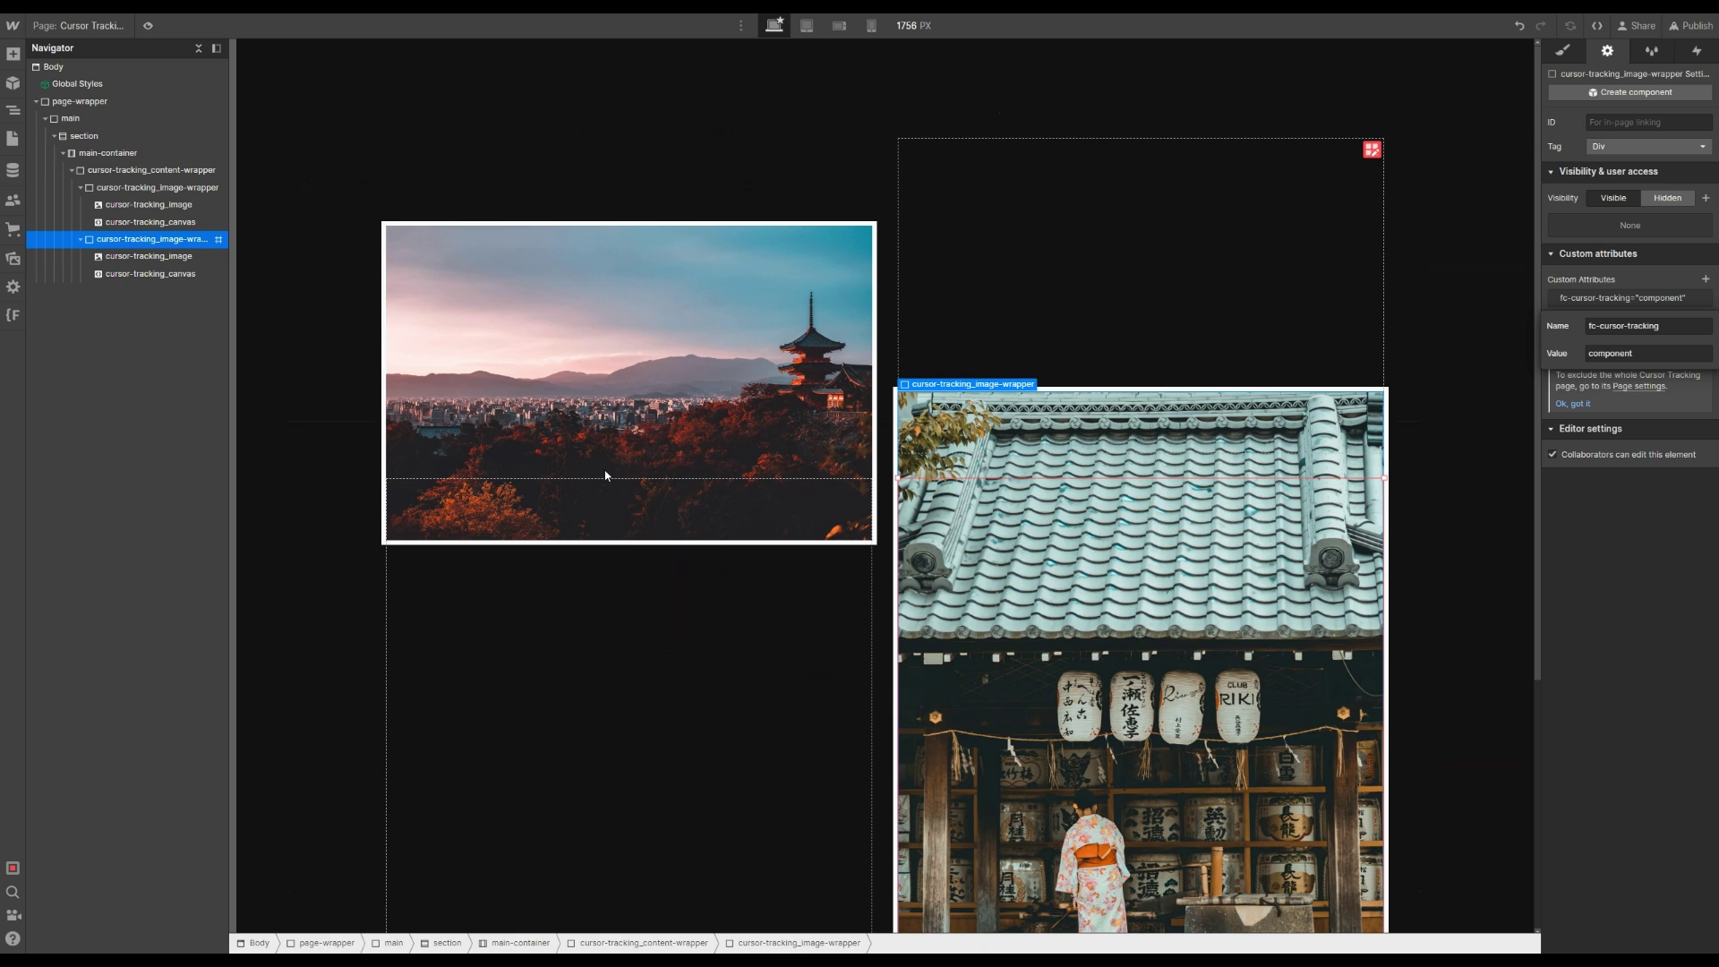
Step: Add the attribute fc-cursor-tracking-stroke-color with the value #ff00dd to the second image wrapper
{"action": "left_click", "coordinate": [150, 273]}
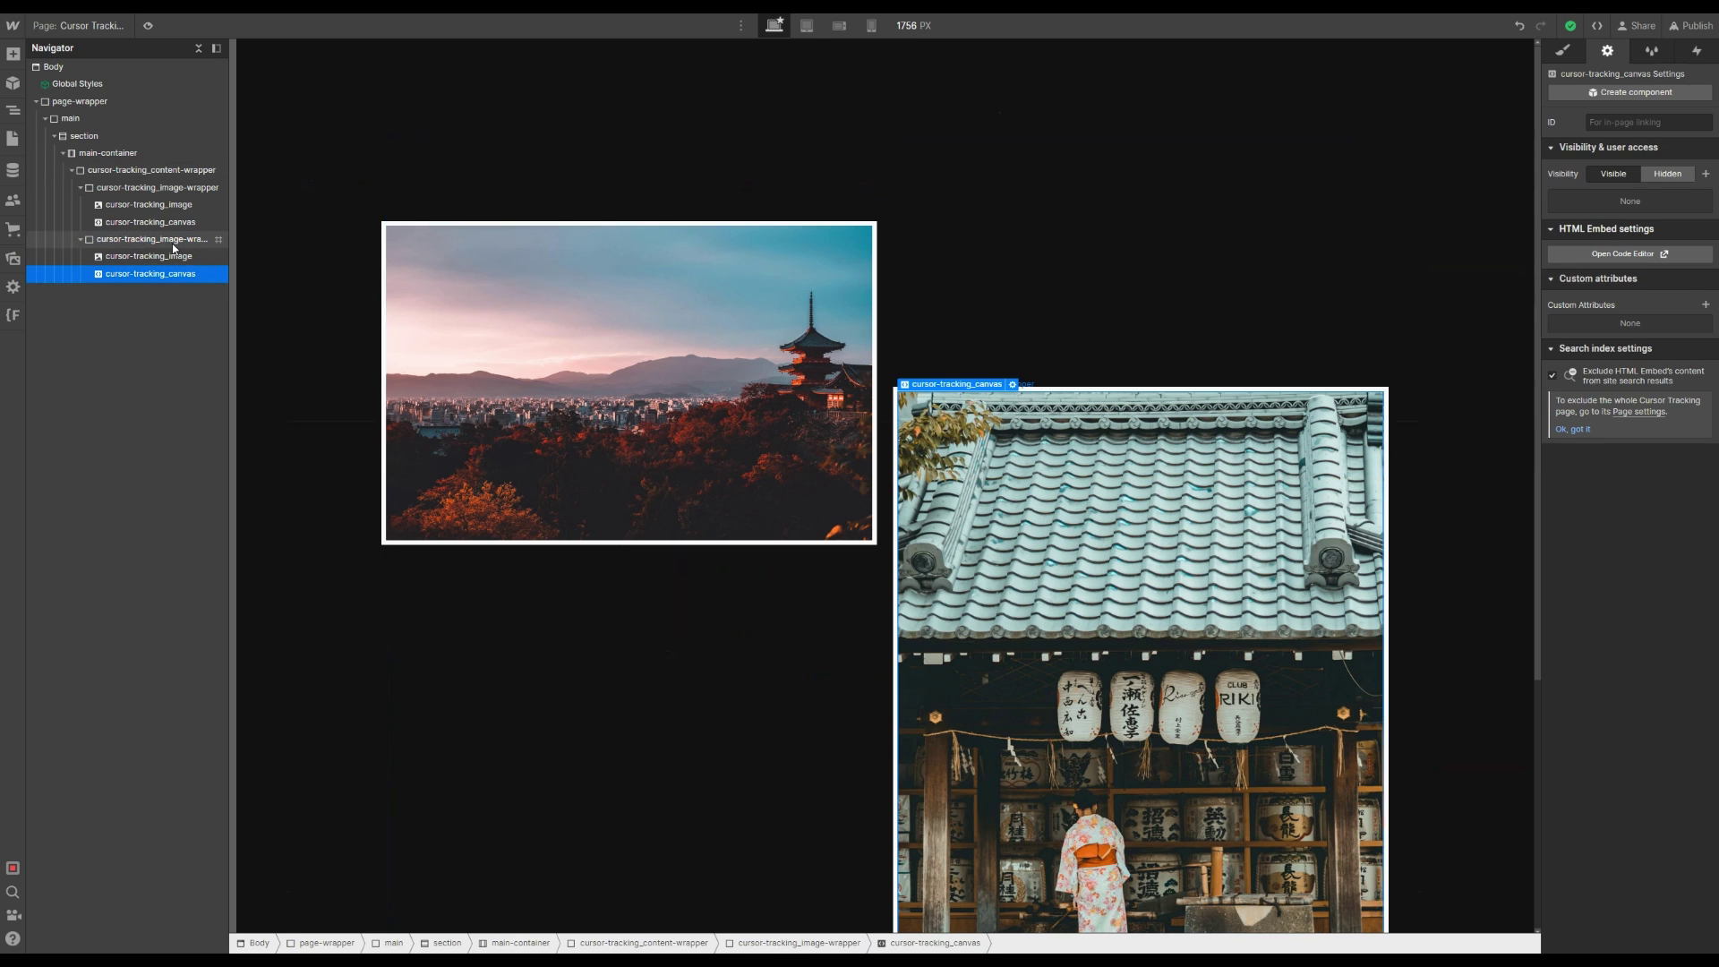
{"action": "left_click", "coordinate": [152, 239]}
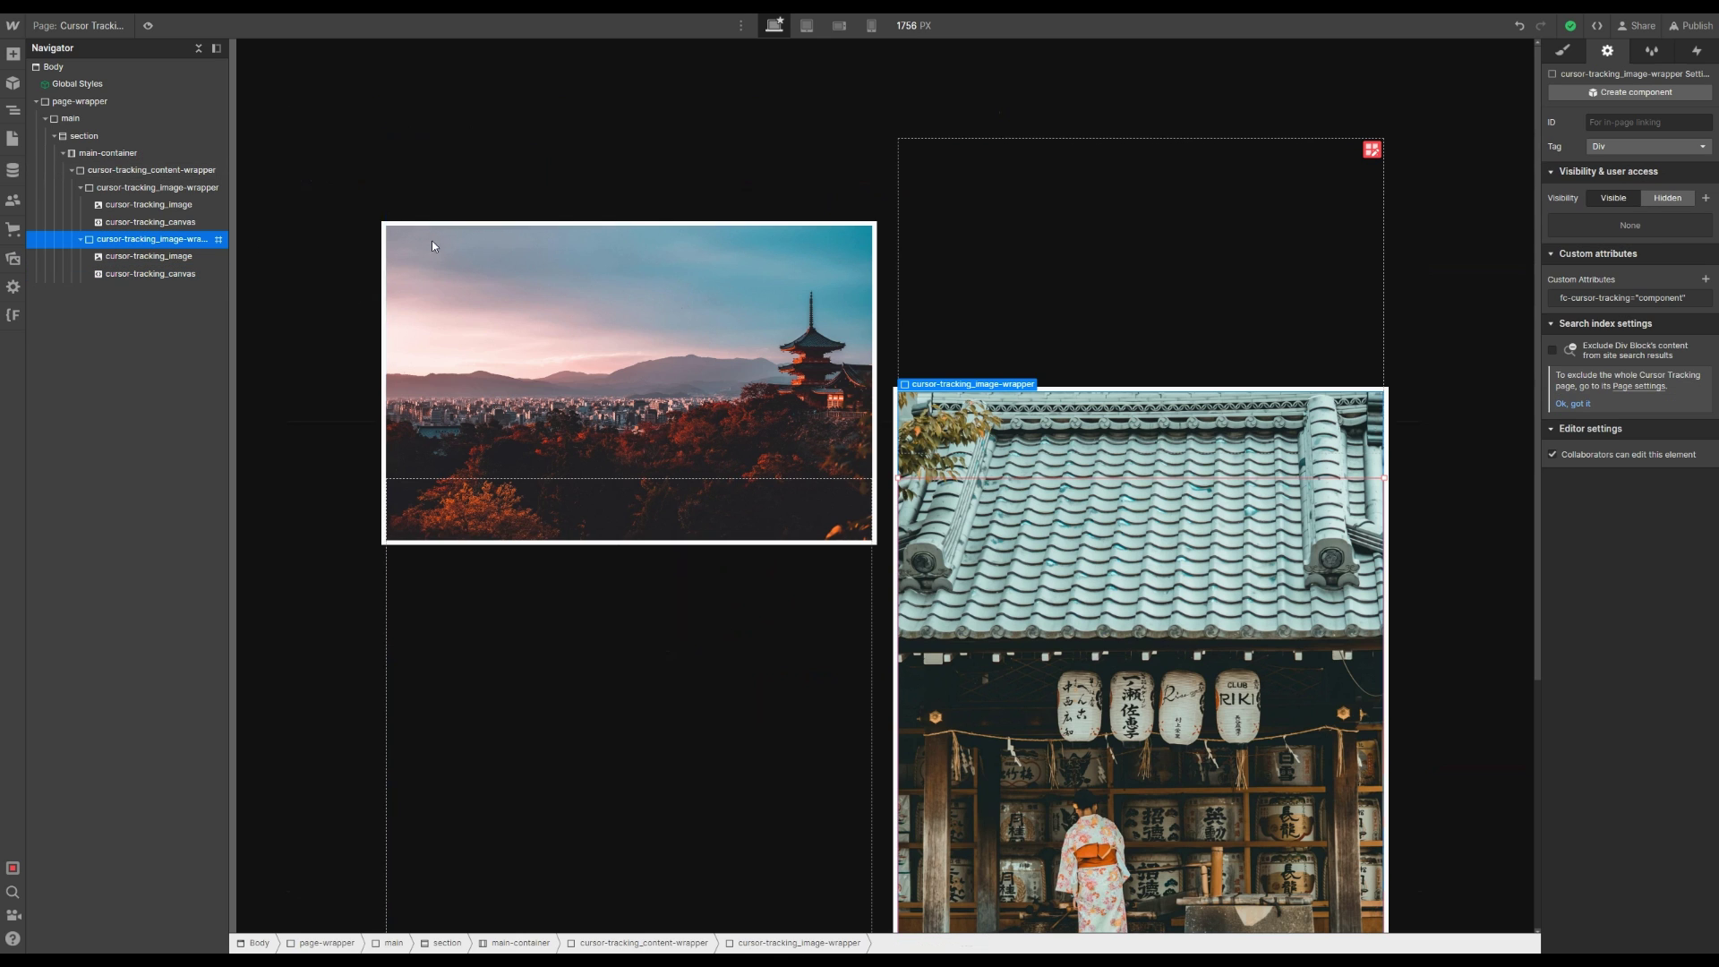
{"action": "left_click", "coordinate": [1705, 278]}
{"action": "key", "text": "ctrl+v"}
{"action": "left_click", "coordinate": [1644, 368]}
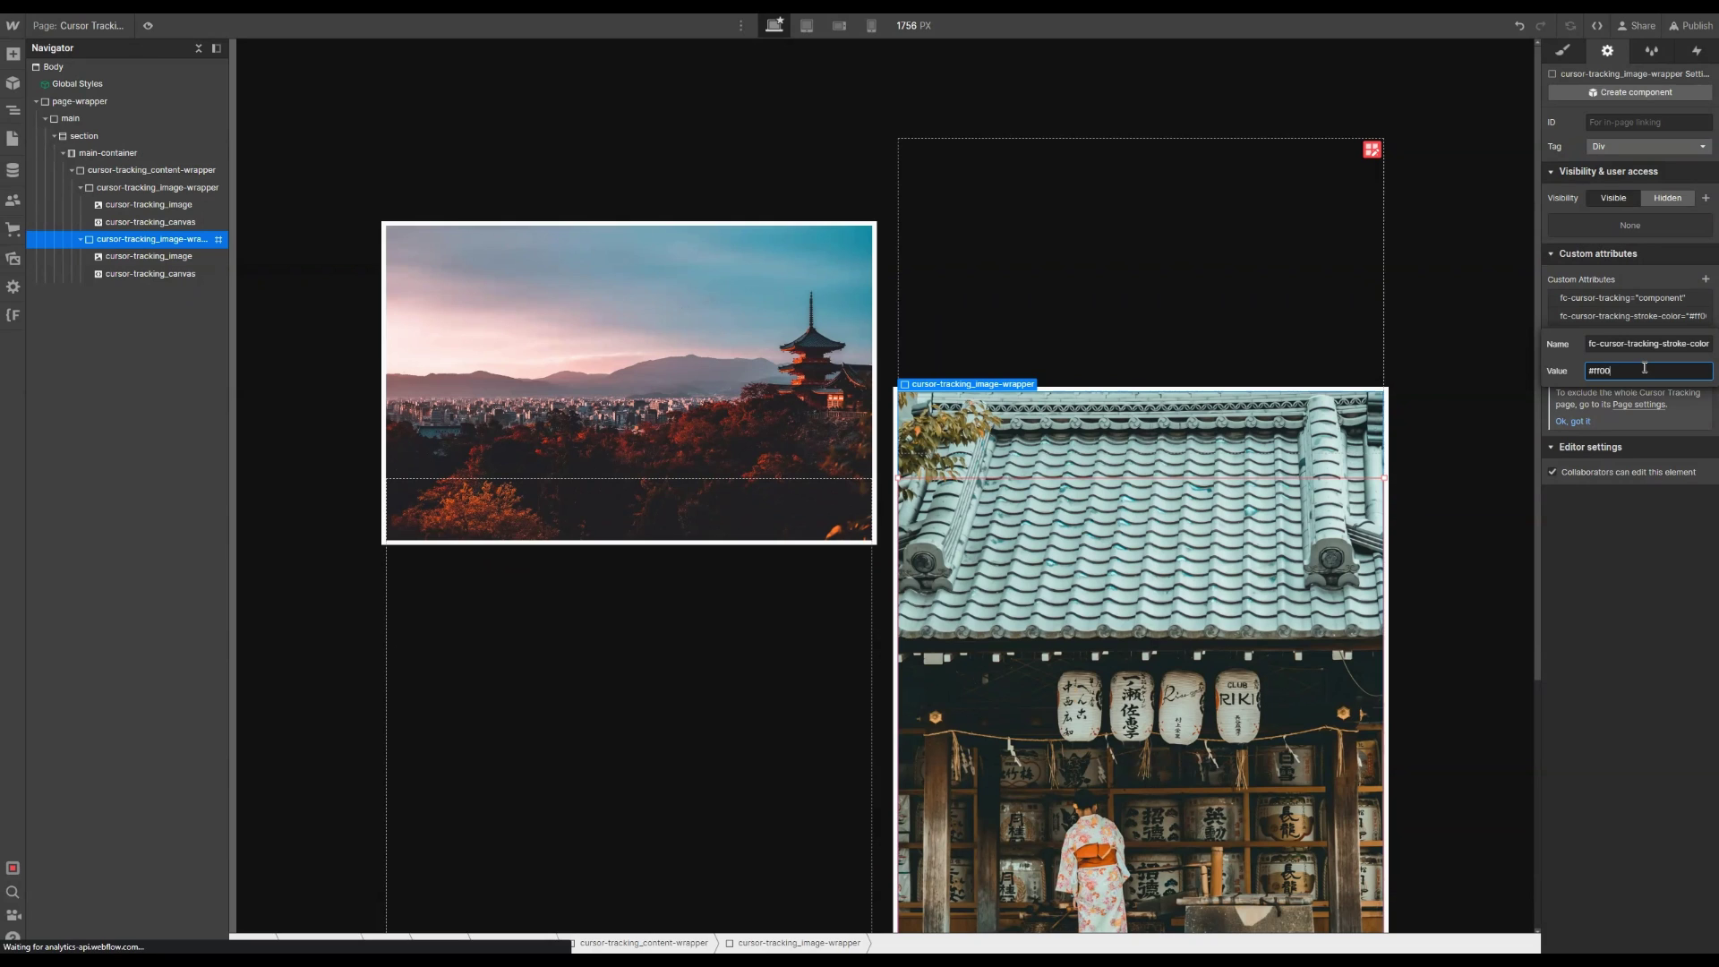
{"action": "type", "text": "0dd"}
{"action": "key", "text": "Return"}
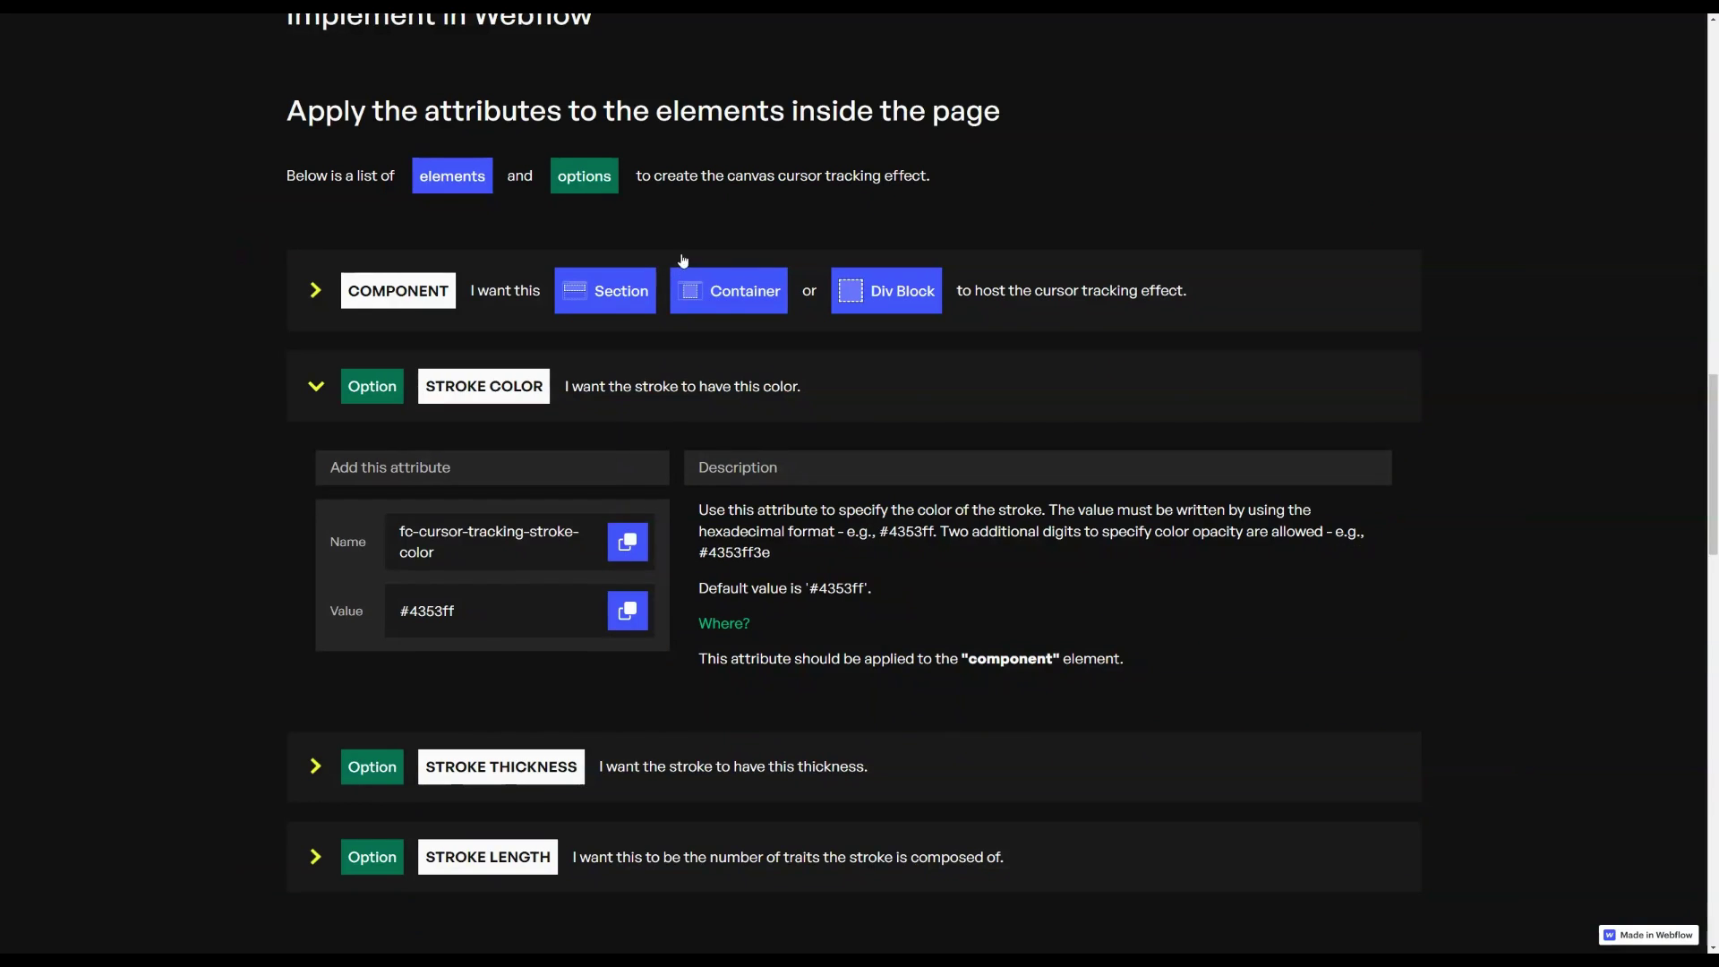
Step: Collapse Stroke Color in the documentation, expand the Stroke Thickness option and copy its attribute name
{"action": "left_click", "coordinate": [652, 385]}
{"action": "scroll", "coordinate": [660, 388], "scroll_direction": "down", "scroll_amount": 1}
{"action": "left_click", "coordinate": [621, 409]}
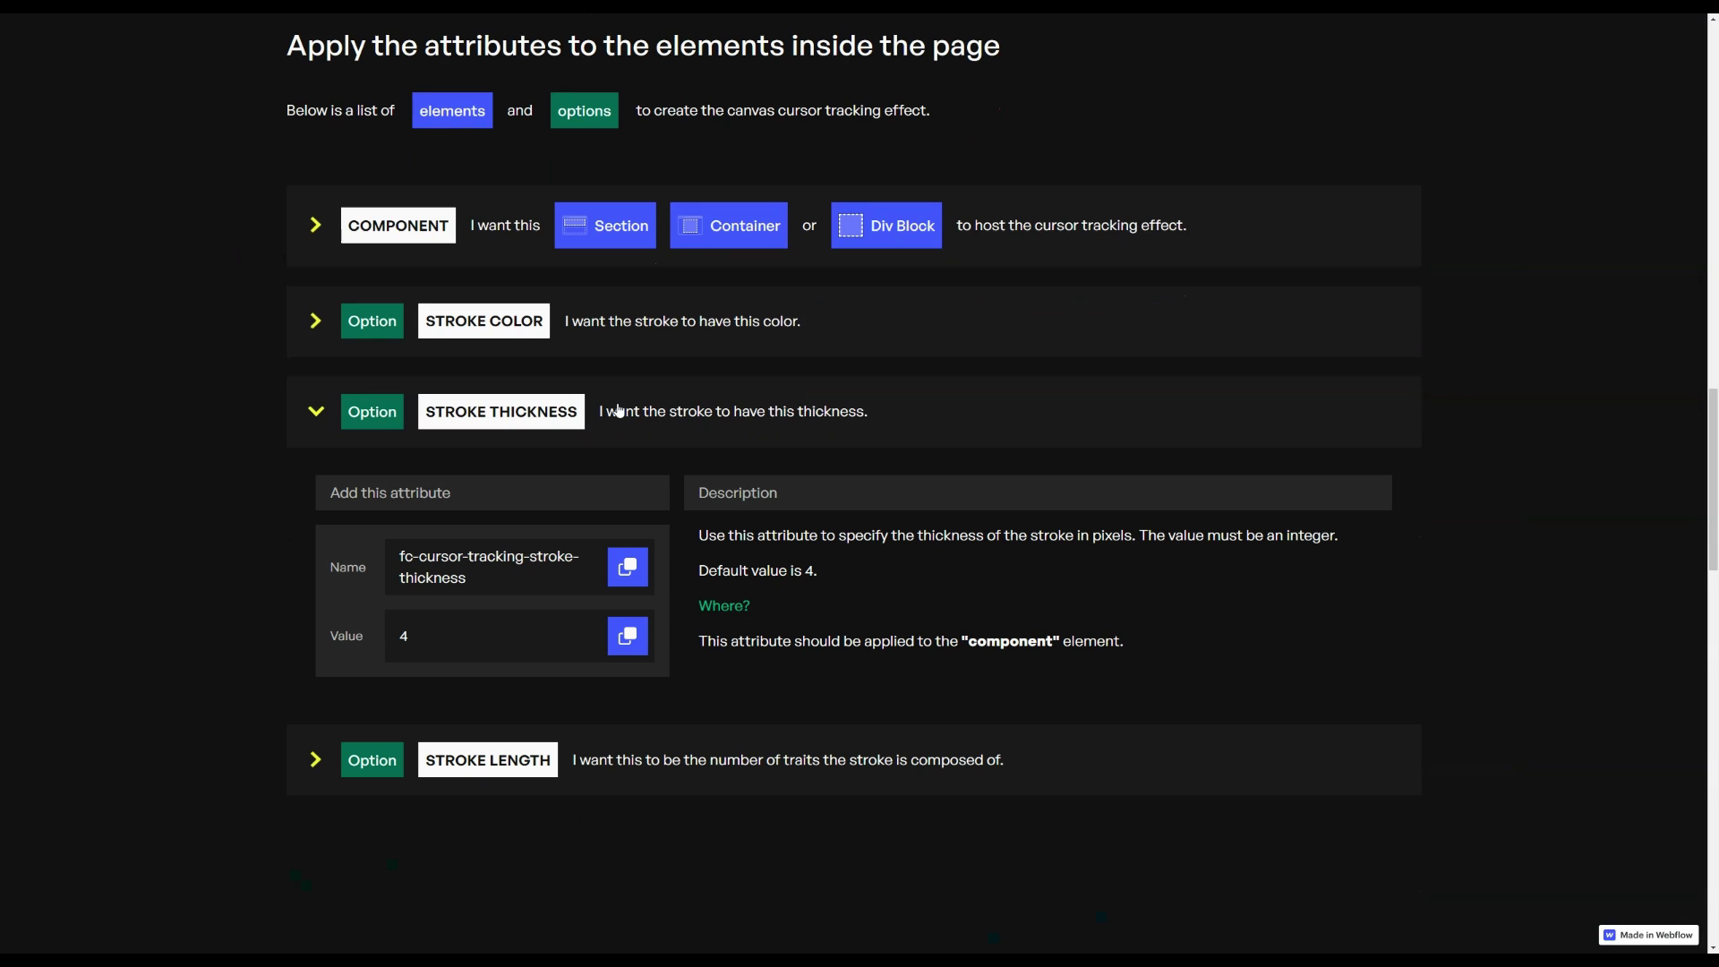
{"action": "left_click", "coordinate": [627, 567]}
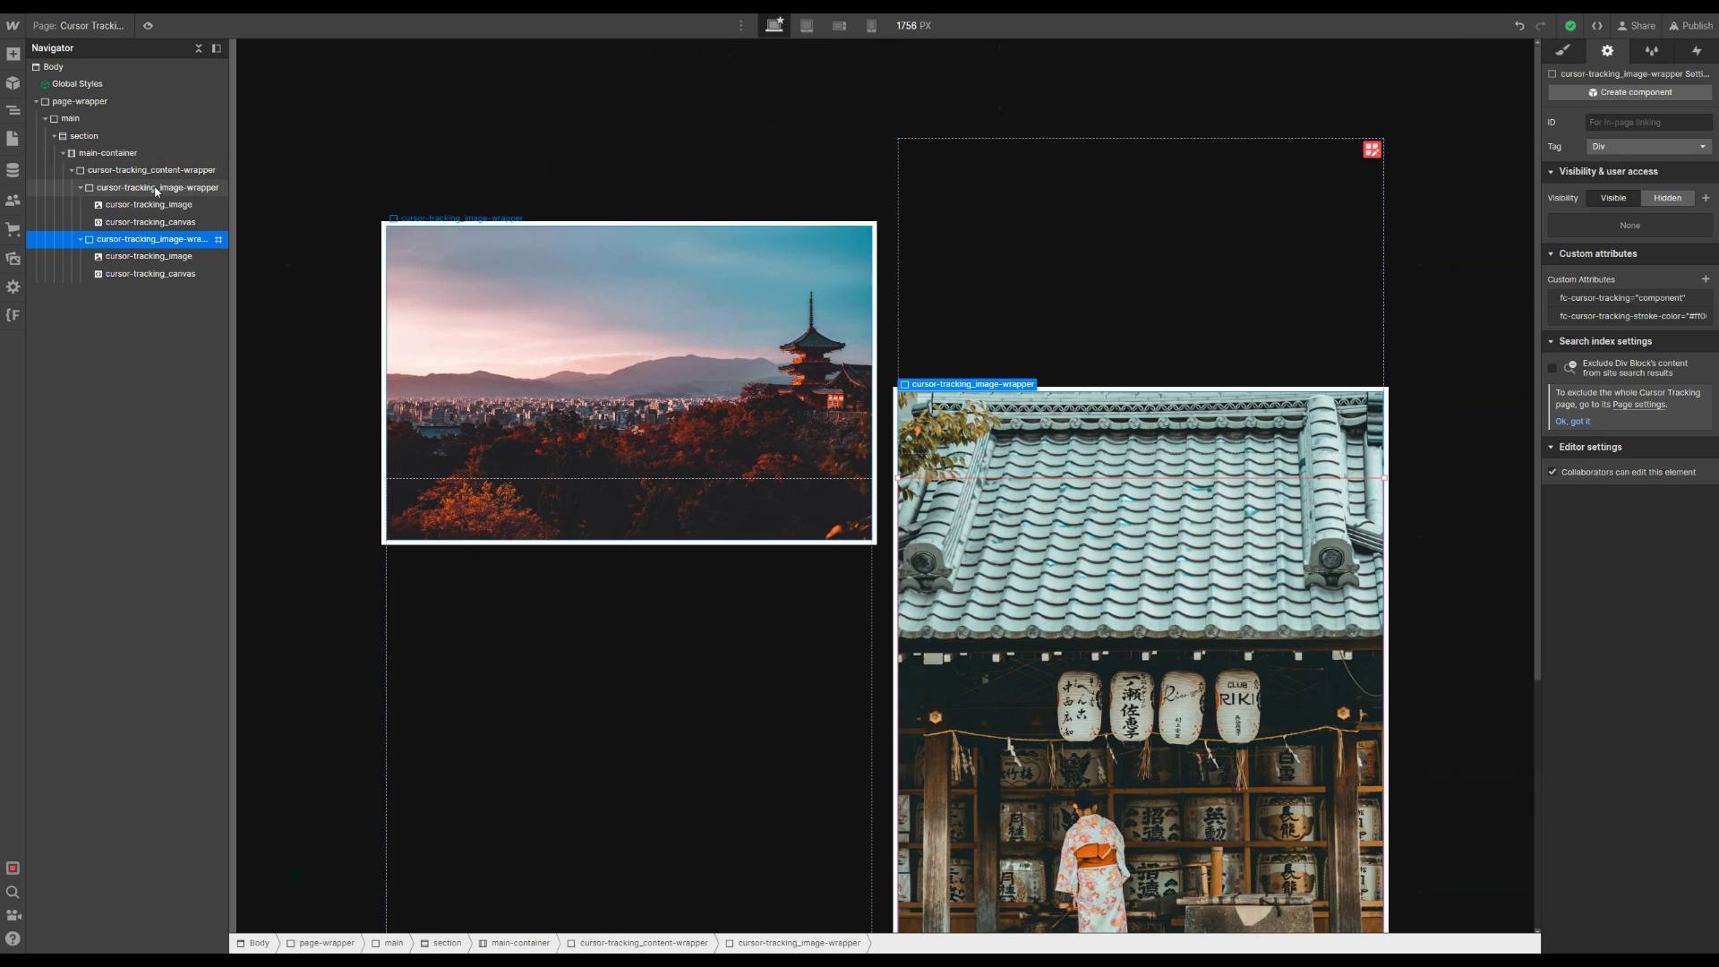
Step: Add the attribute fc-cursor-tracking-stroke-thickness with the value 6 to the first image wrapper
{"action": "left_click", "coordinate": [155, 187]}
{"action": "left_click", "coordinate": [1705, 279]}
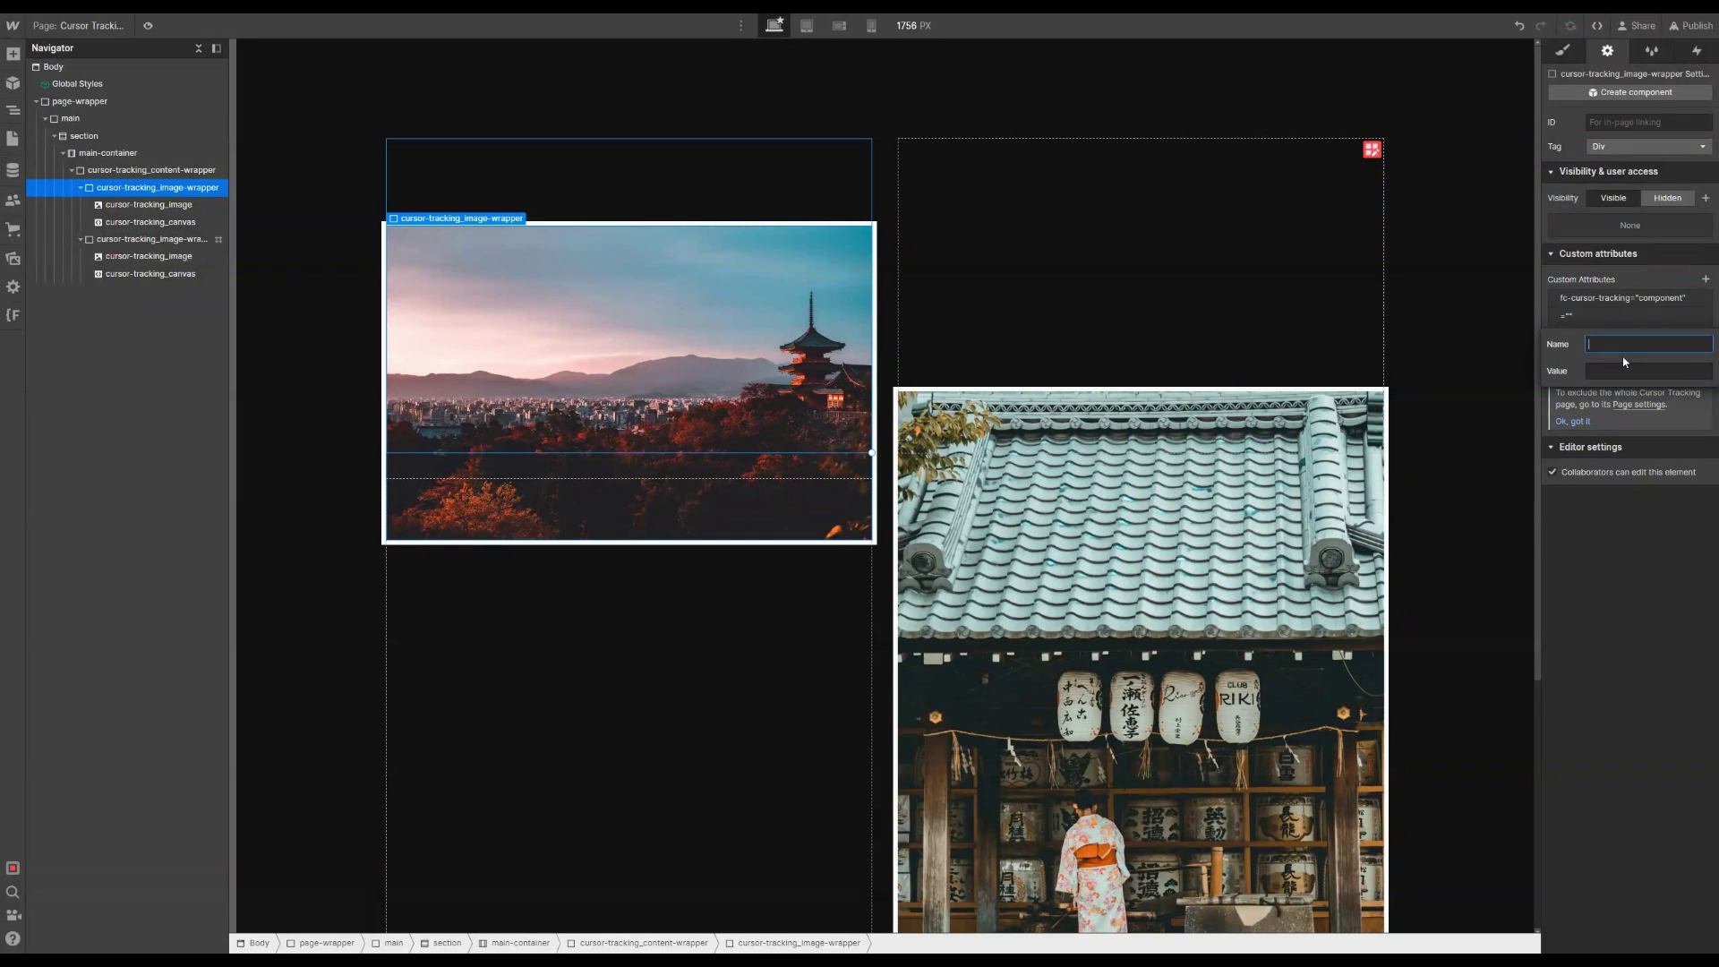
{"action": "key", "text": "ctrl+v"}
{"action": "left_click", "coordinate": [1626, 370]}
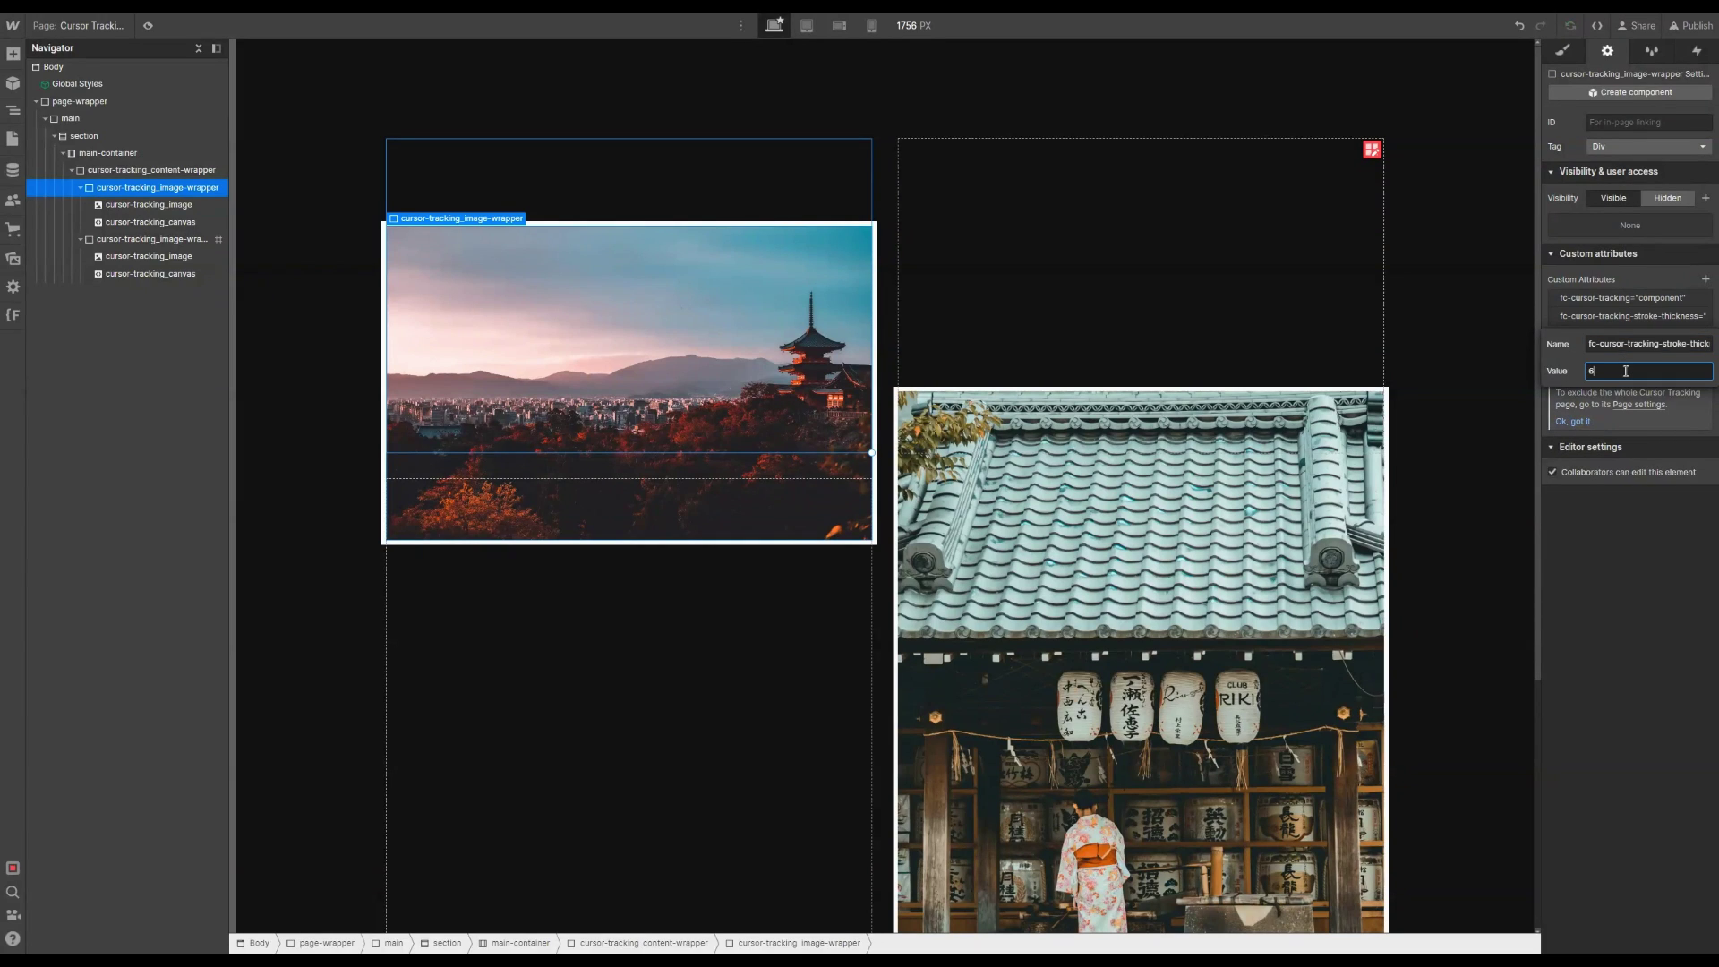
{"action": "type", "text": "6"}
{"action": "left_click", "coordinate": [1645, 511]}
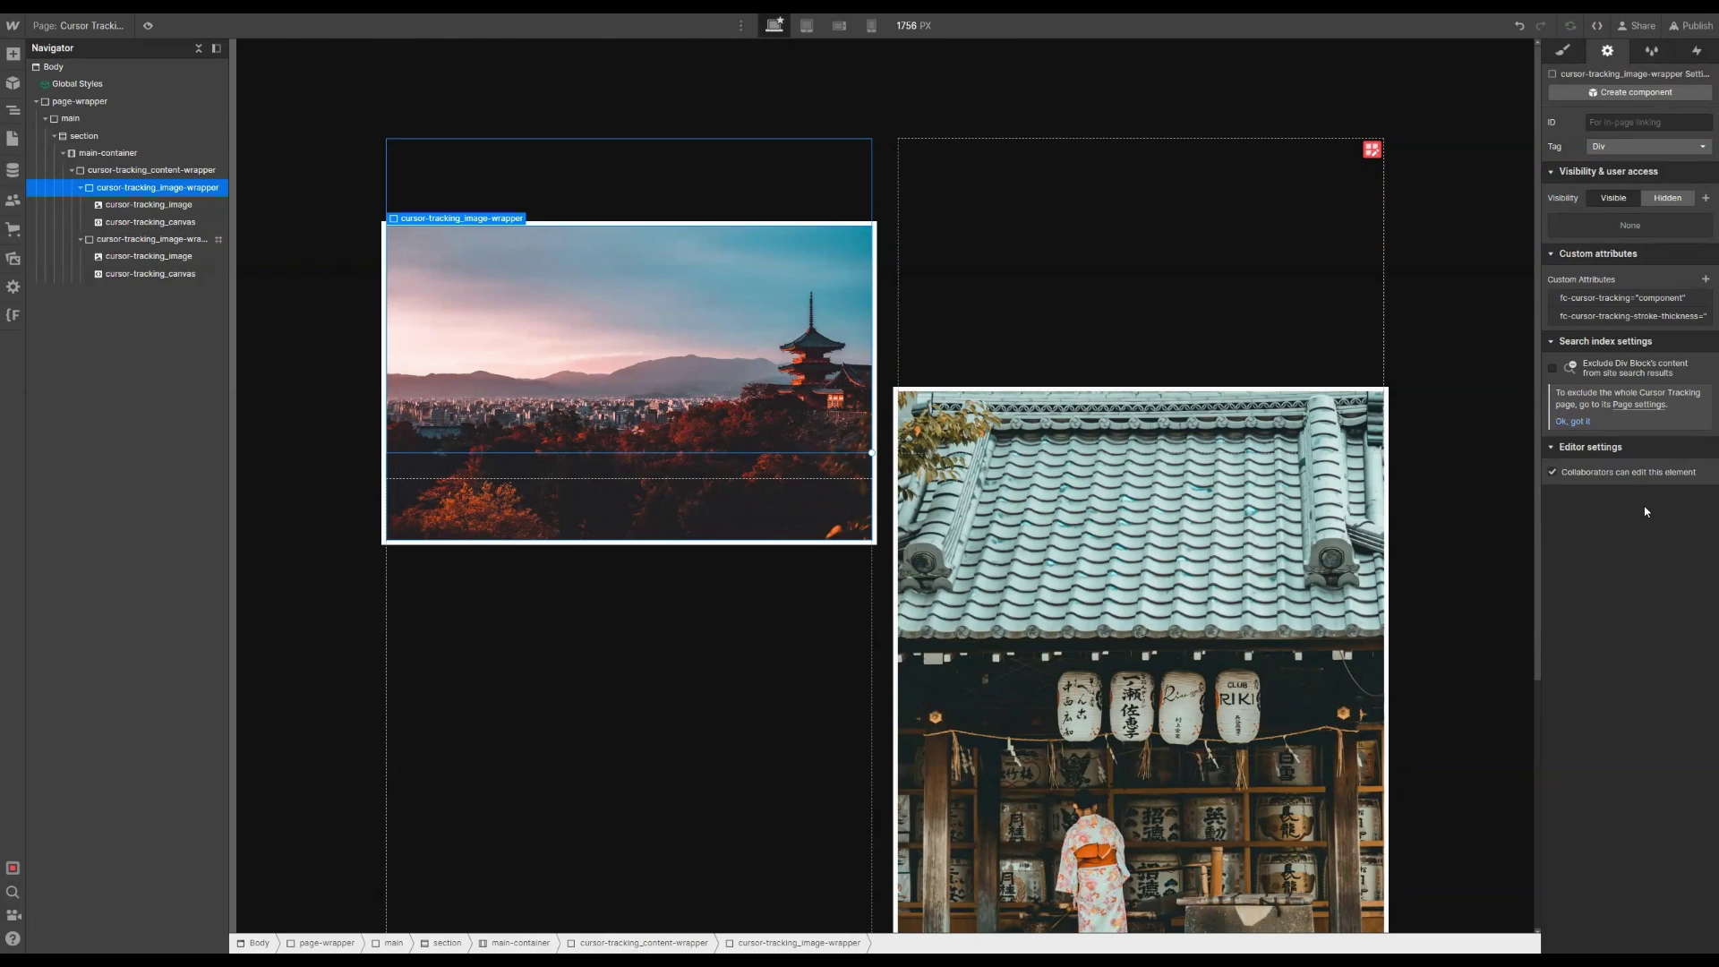
Step: Return to the documentation, collapse Stroke Thickness and expand the Stroke Length option to get its attribute name
{"action": "key", "text": "alt+Tab"}
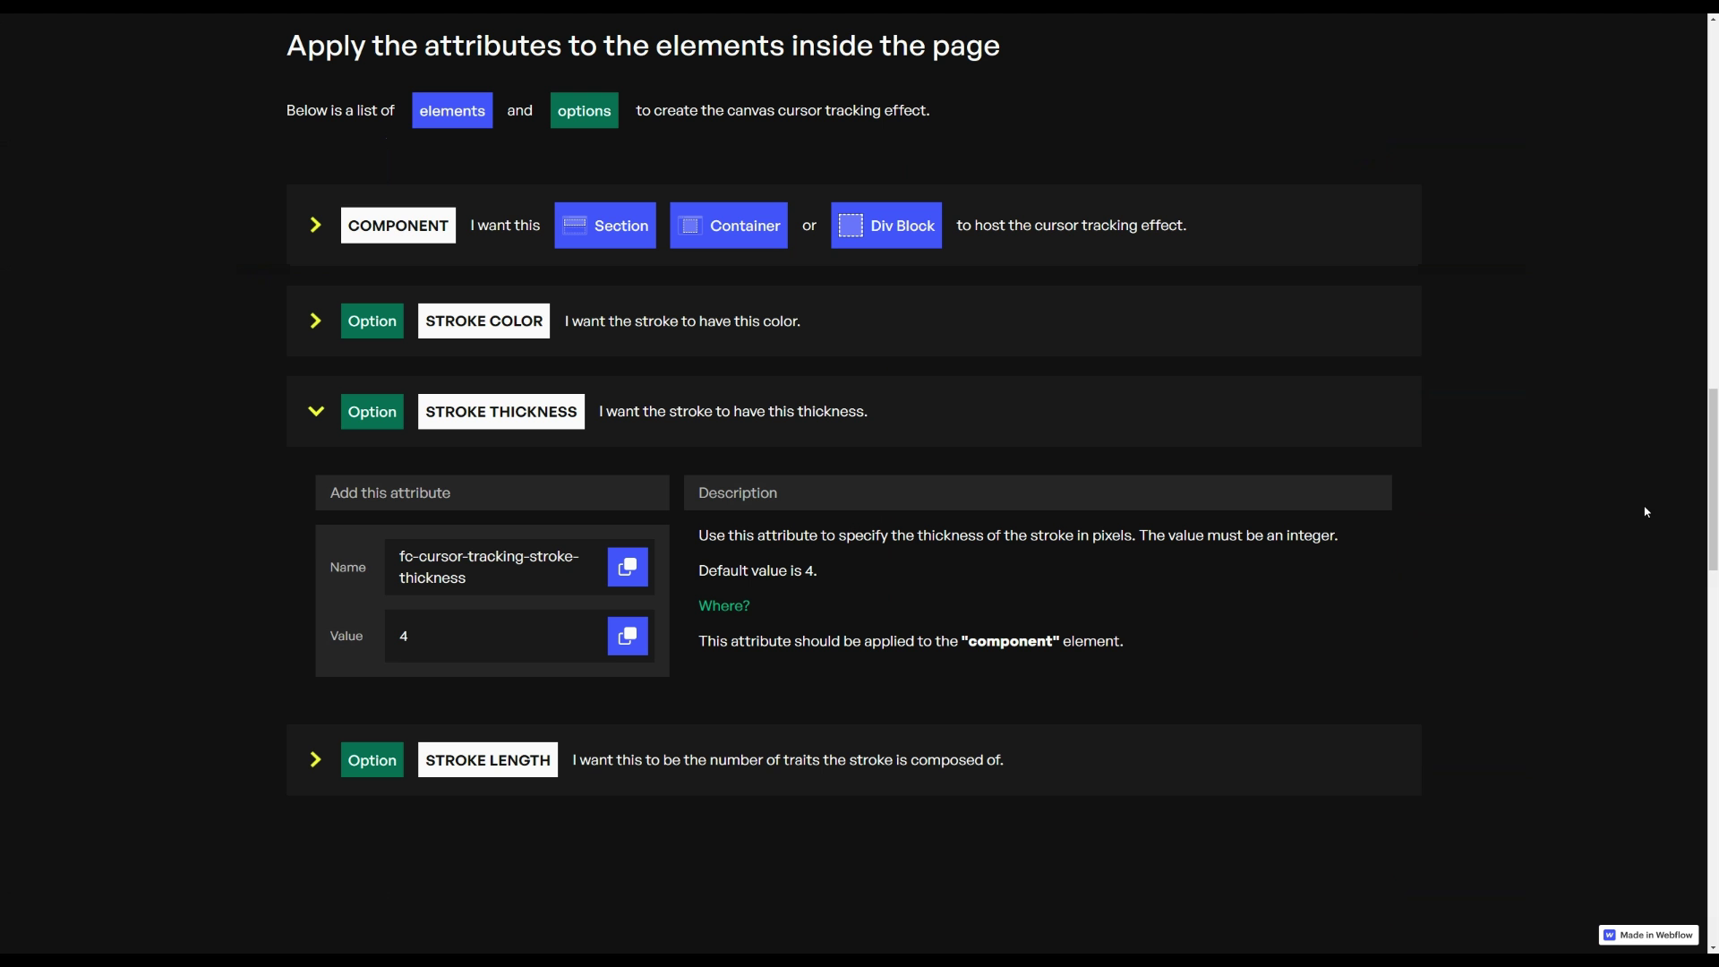
{"action": "left_click", "coordinate": [804, 417]}
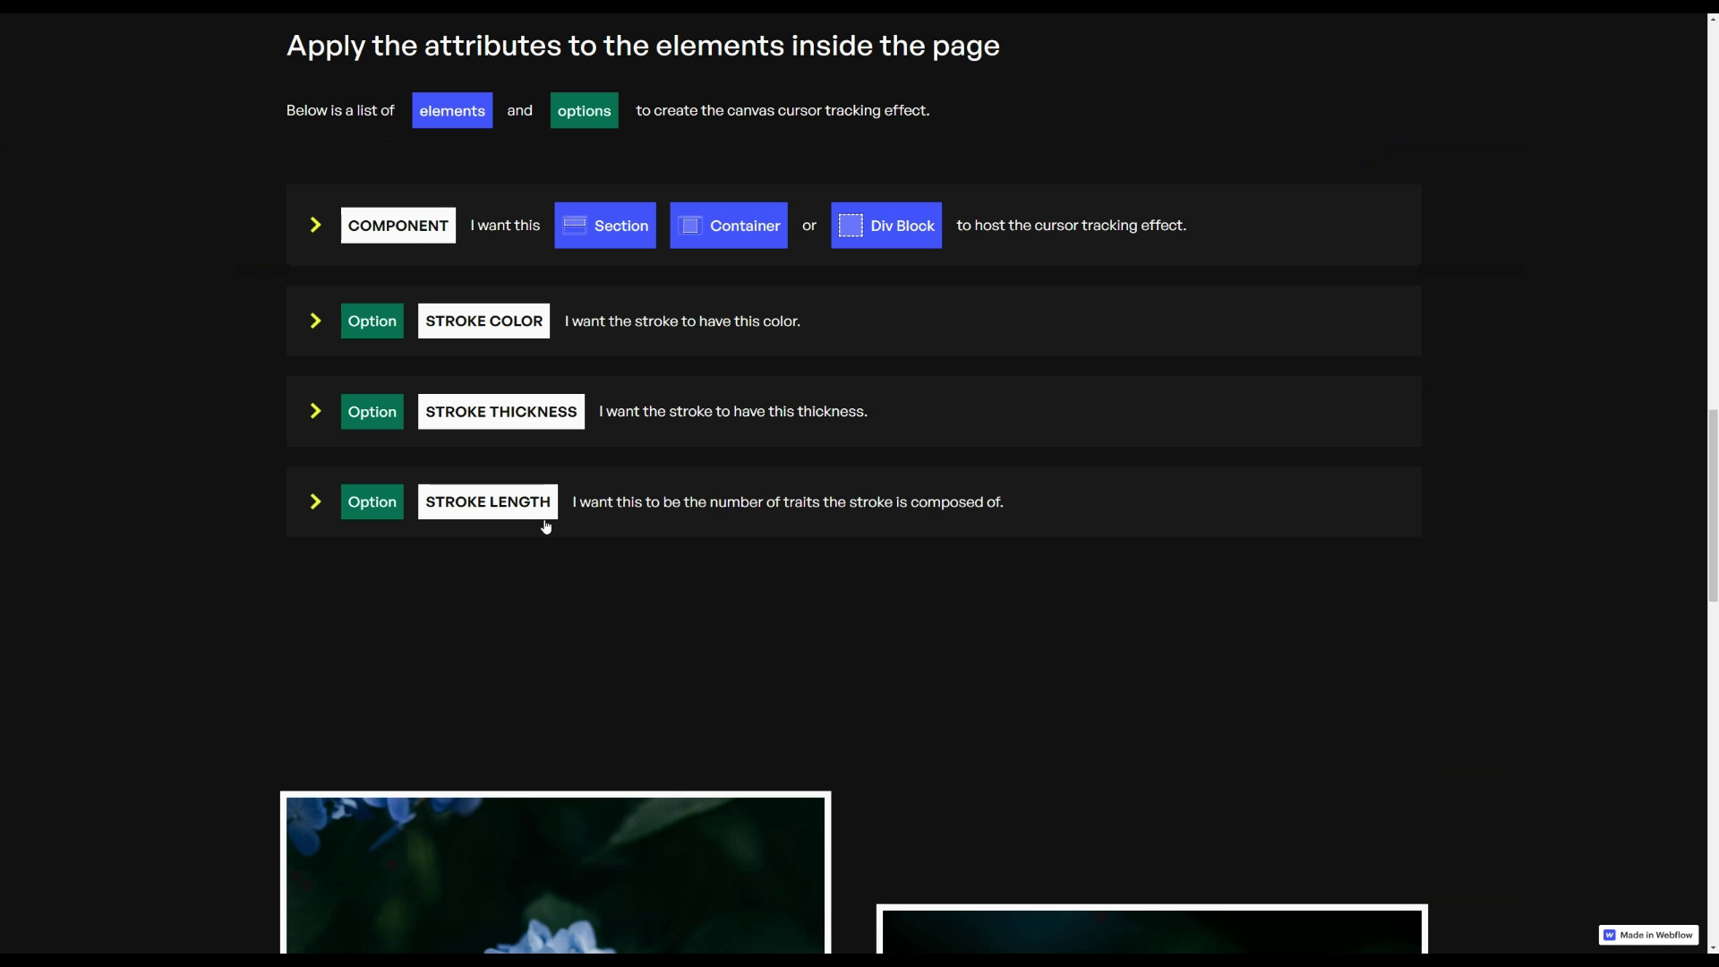
{"action": "left_click", "coordinate": [551, 525]}
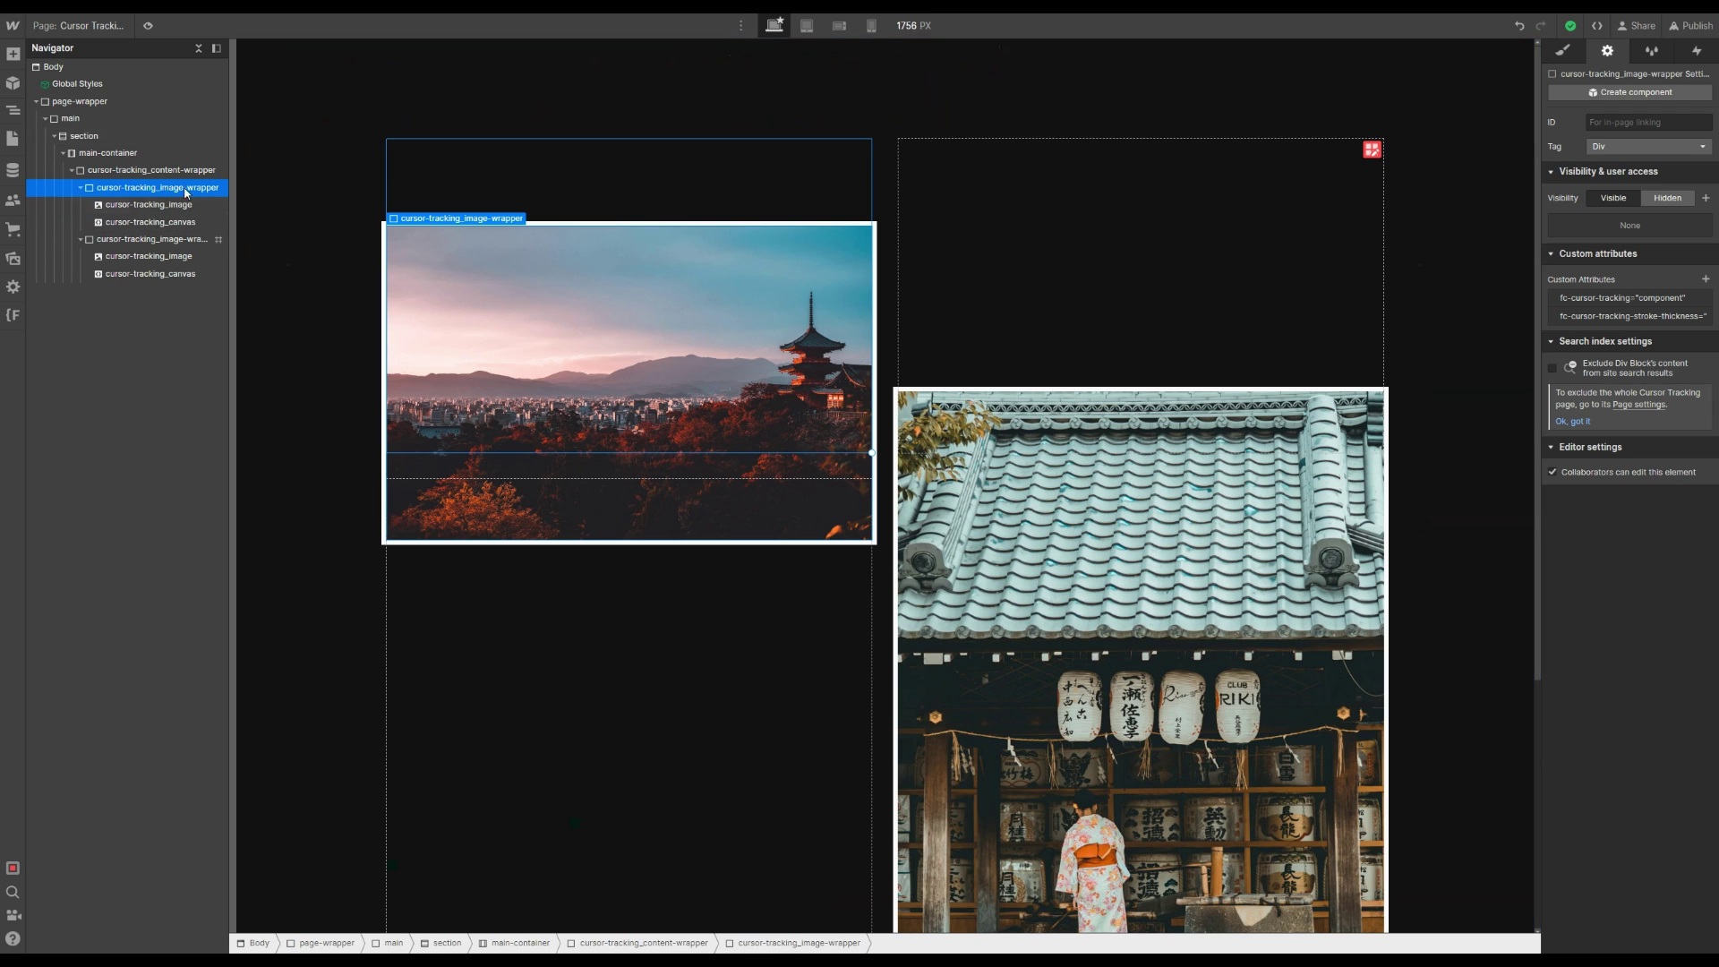
Step: Add the attribute fc-cursor-tracking-stroke-length with the value 20 to the first image wrapper
{"action": "left_click", "coordinate": [1706, 280]}
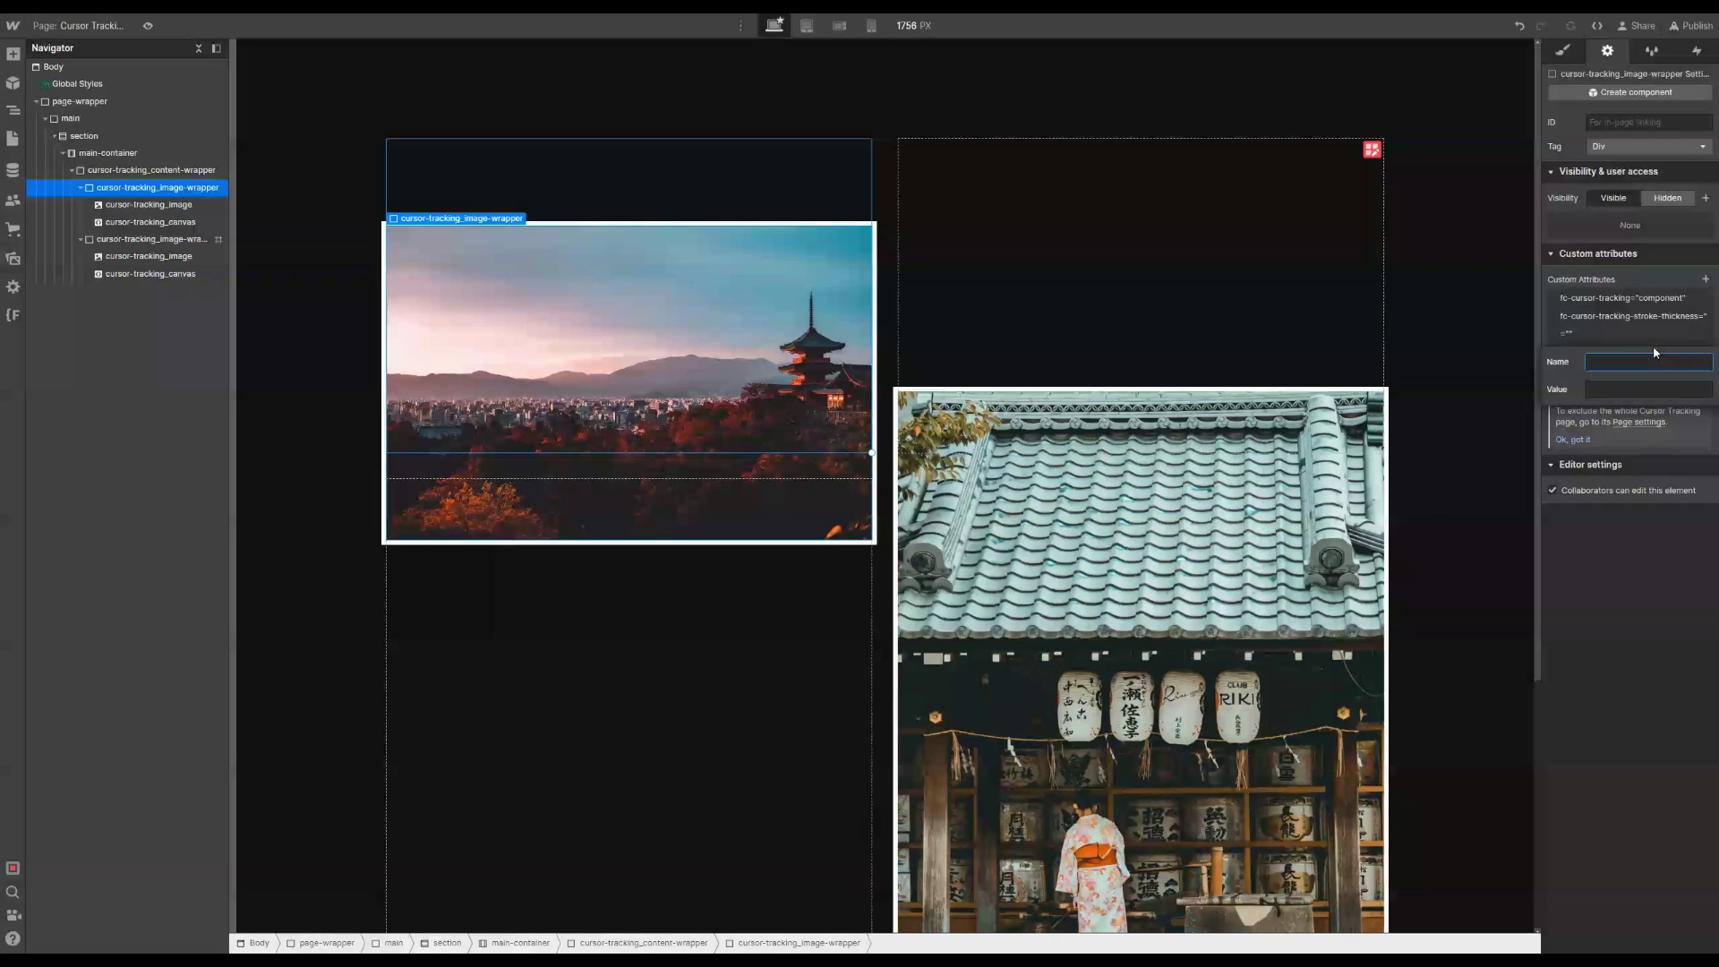
{"action": "type", "text": "fc-cursor-tracking-stroke-length"}
{"action": "left_click", "coordinate": [1632, 388]}
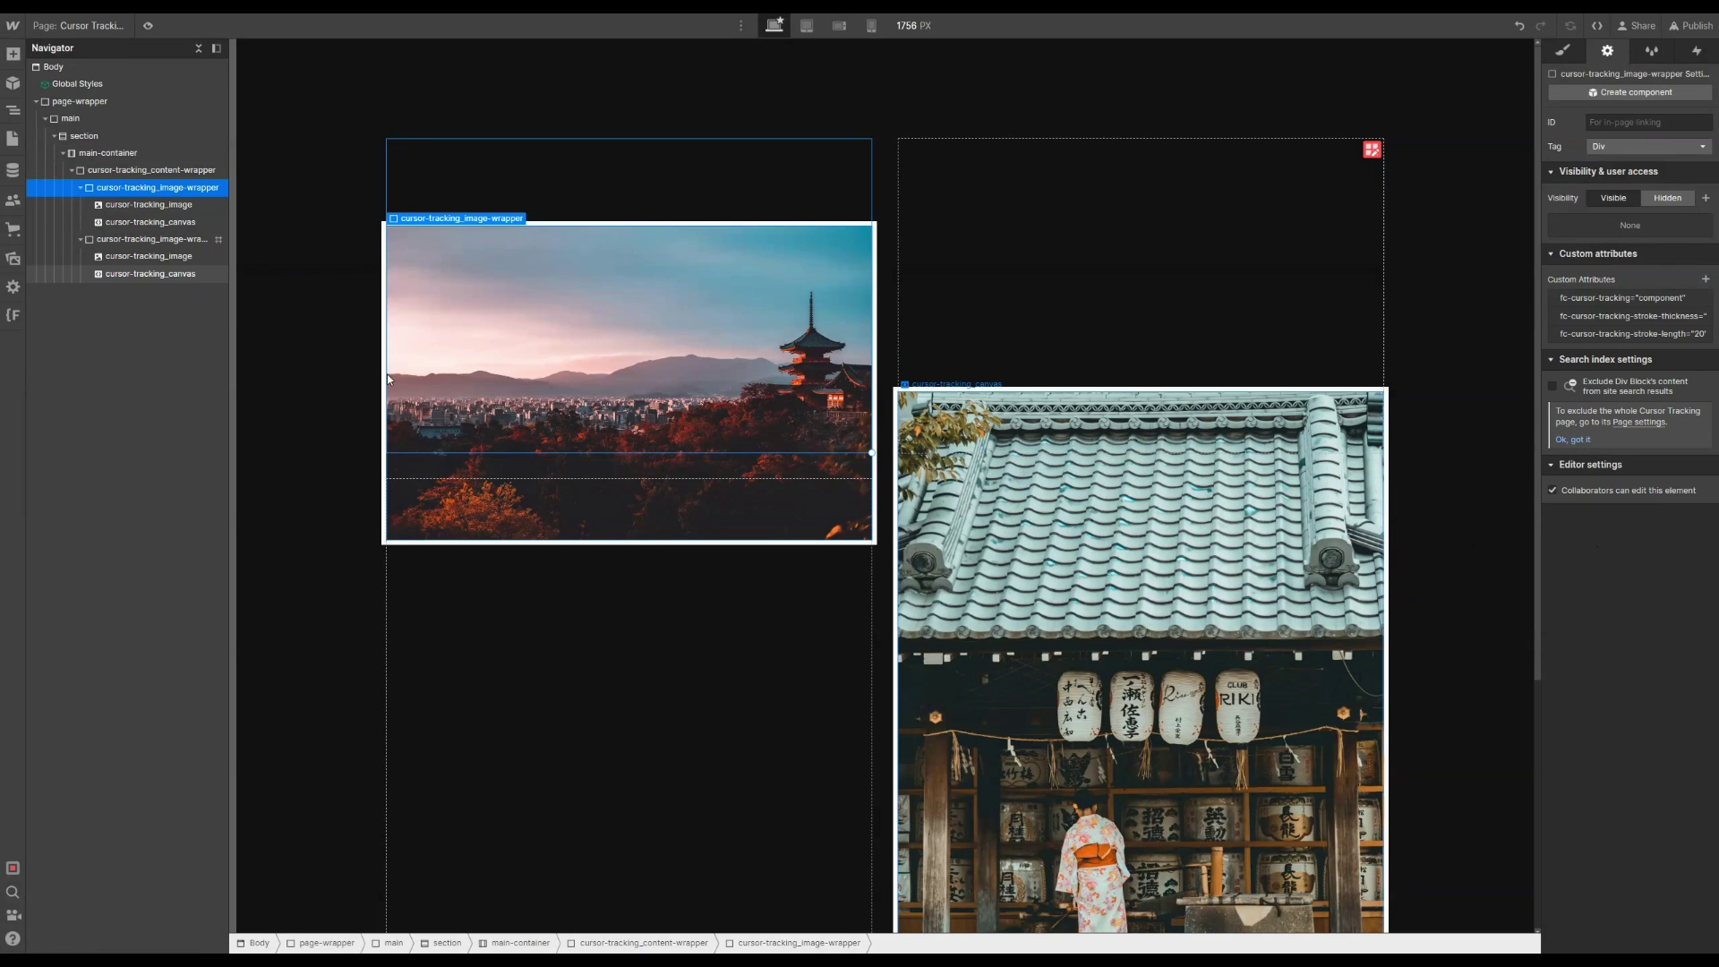
Step: Give the second image wrapper the attribute fc-cursor-tracking-stroke-length with the value 50
{"action": "left_click", "coordinate": [186, 279]}
{"action": "left_click", "coordinate": [179, 239]}
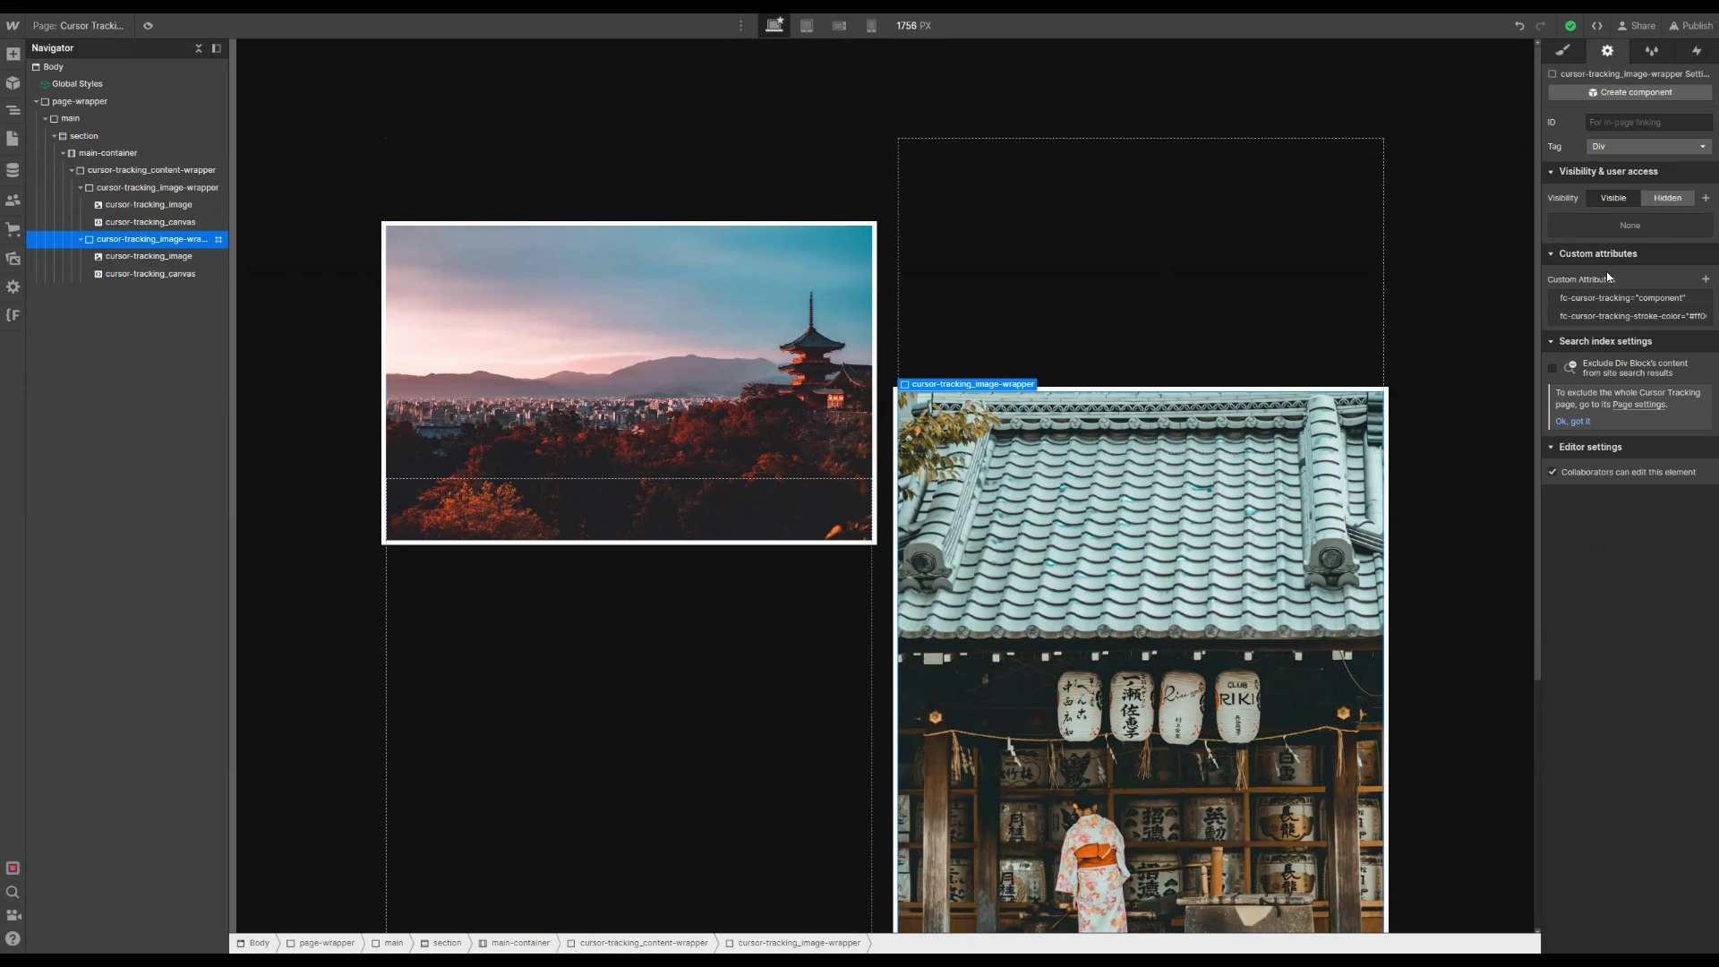
{"action": "left_click", "coordinate": [1707, 280]}
{"action": "type", "text": "fc-cursor-tracking-stroke-length"}
{"action": "left_click", "coordinate": [1671, 387]}
{"action": "type", "text": "50"}
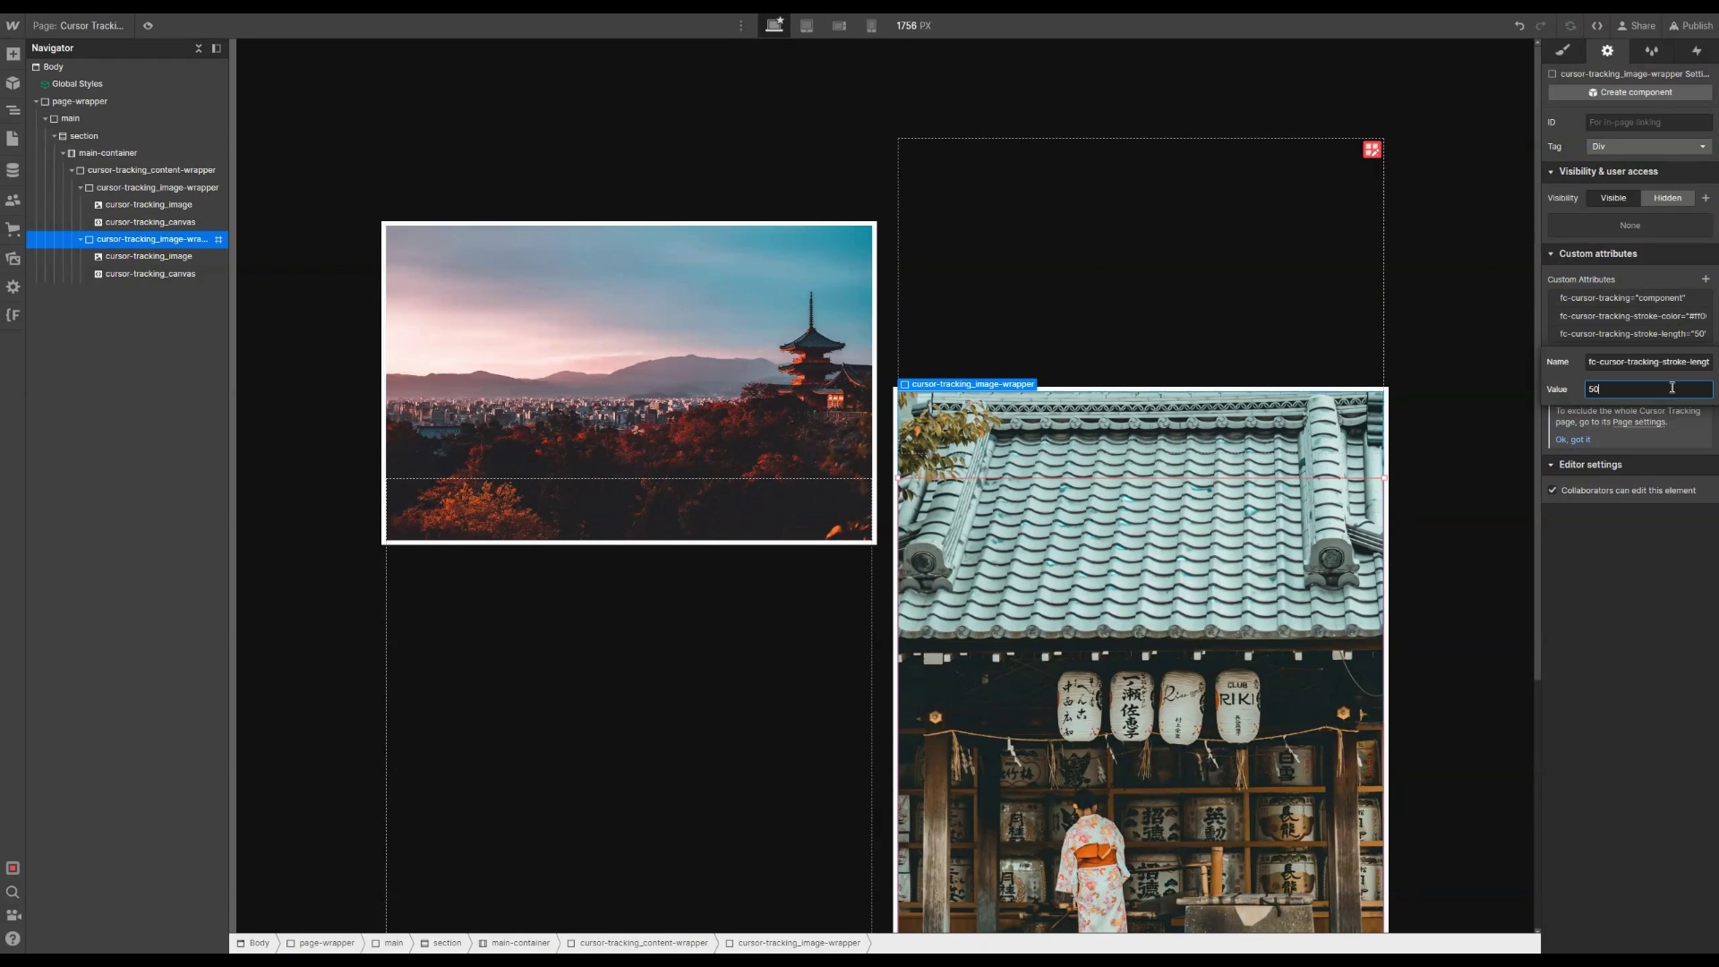
{"action": "left_click", "coordinate": [1664, 551]}
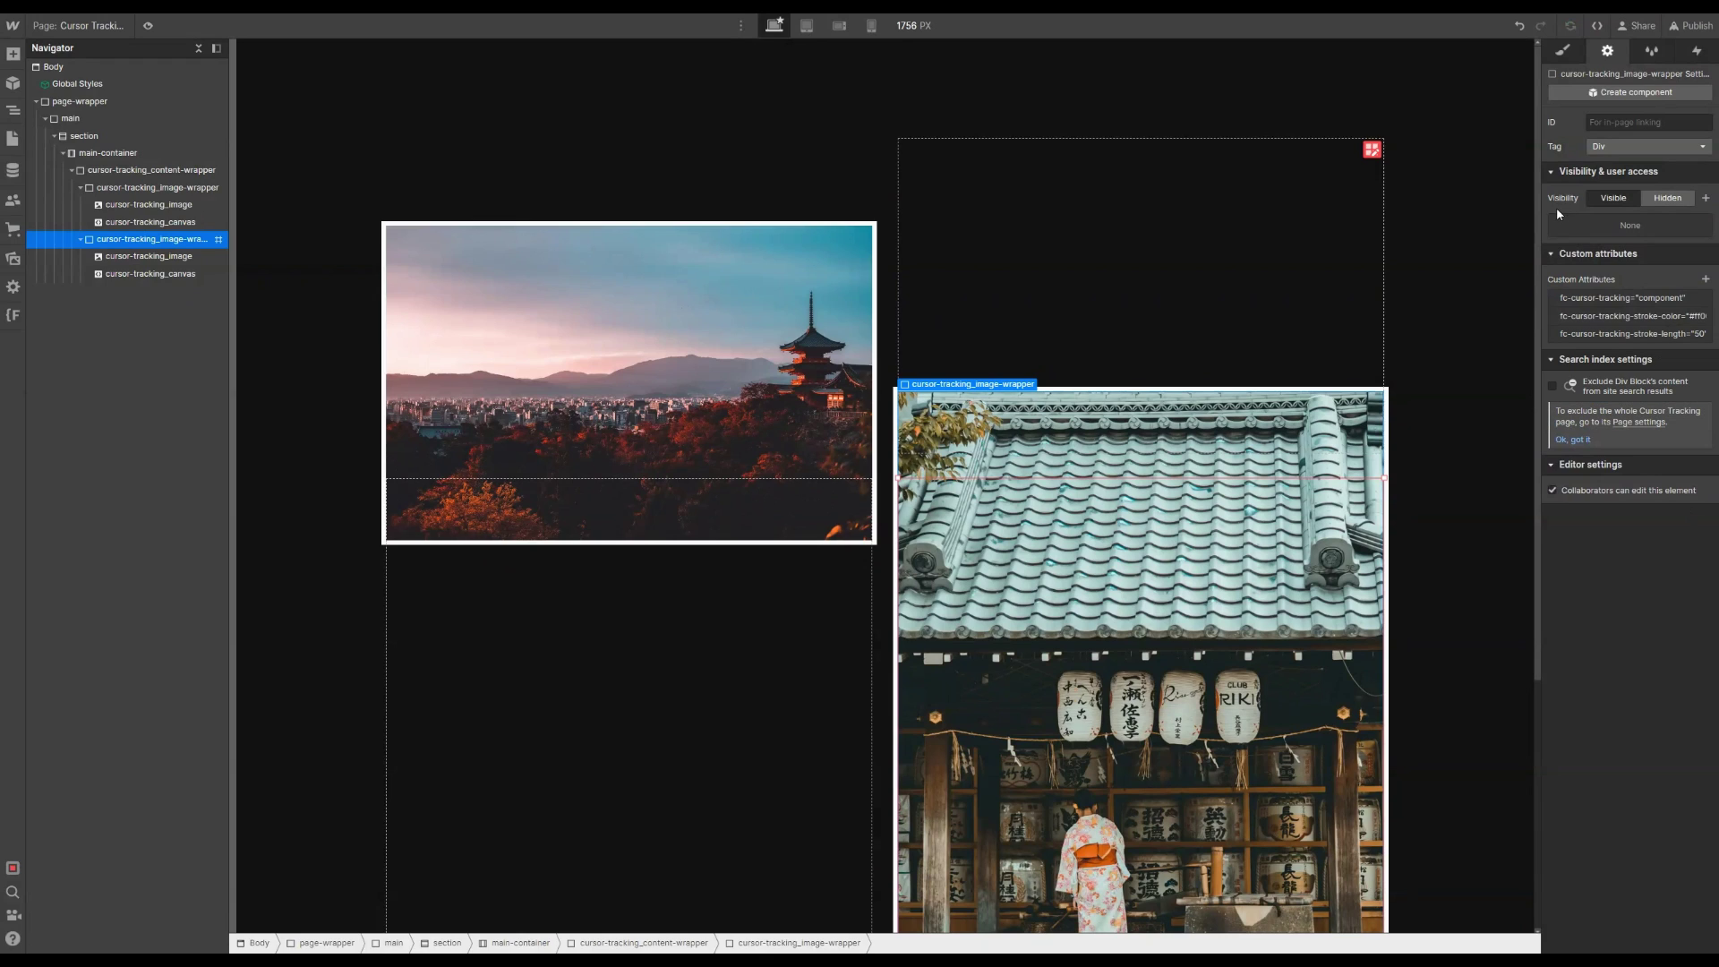
Step: Publish the site to the staging domain and open the live page to test the cursor strokes over both images
{"action": "left_click", "coordinate": [1690, 25]}
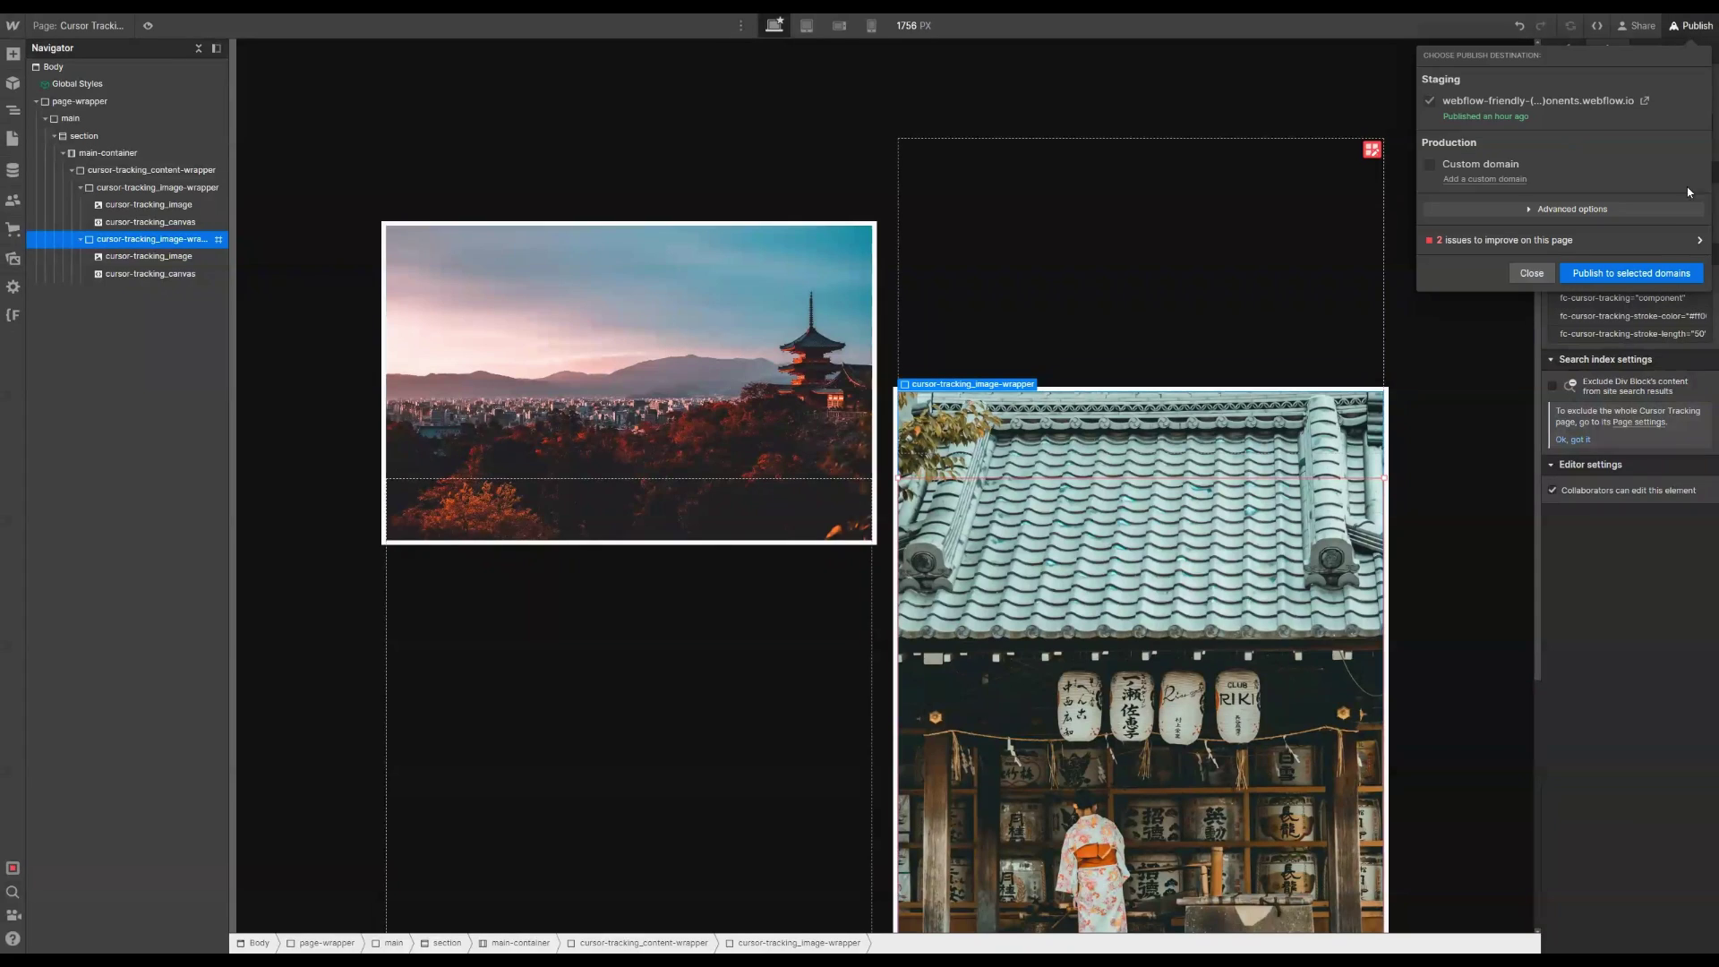
{"action": "left_click", "coordinate": [1656, 268]}
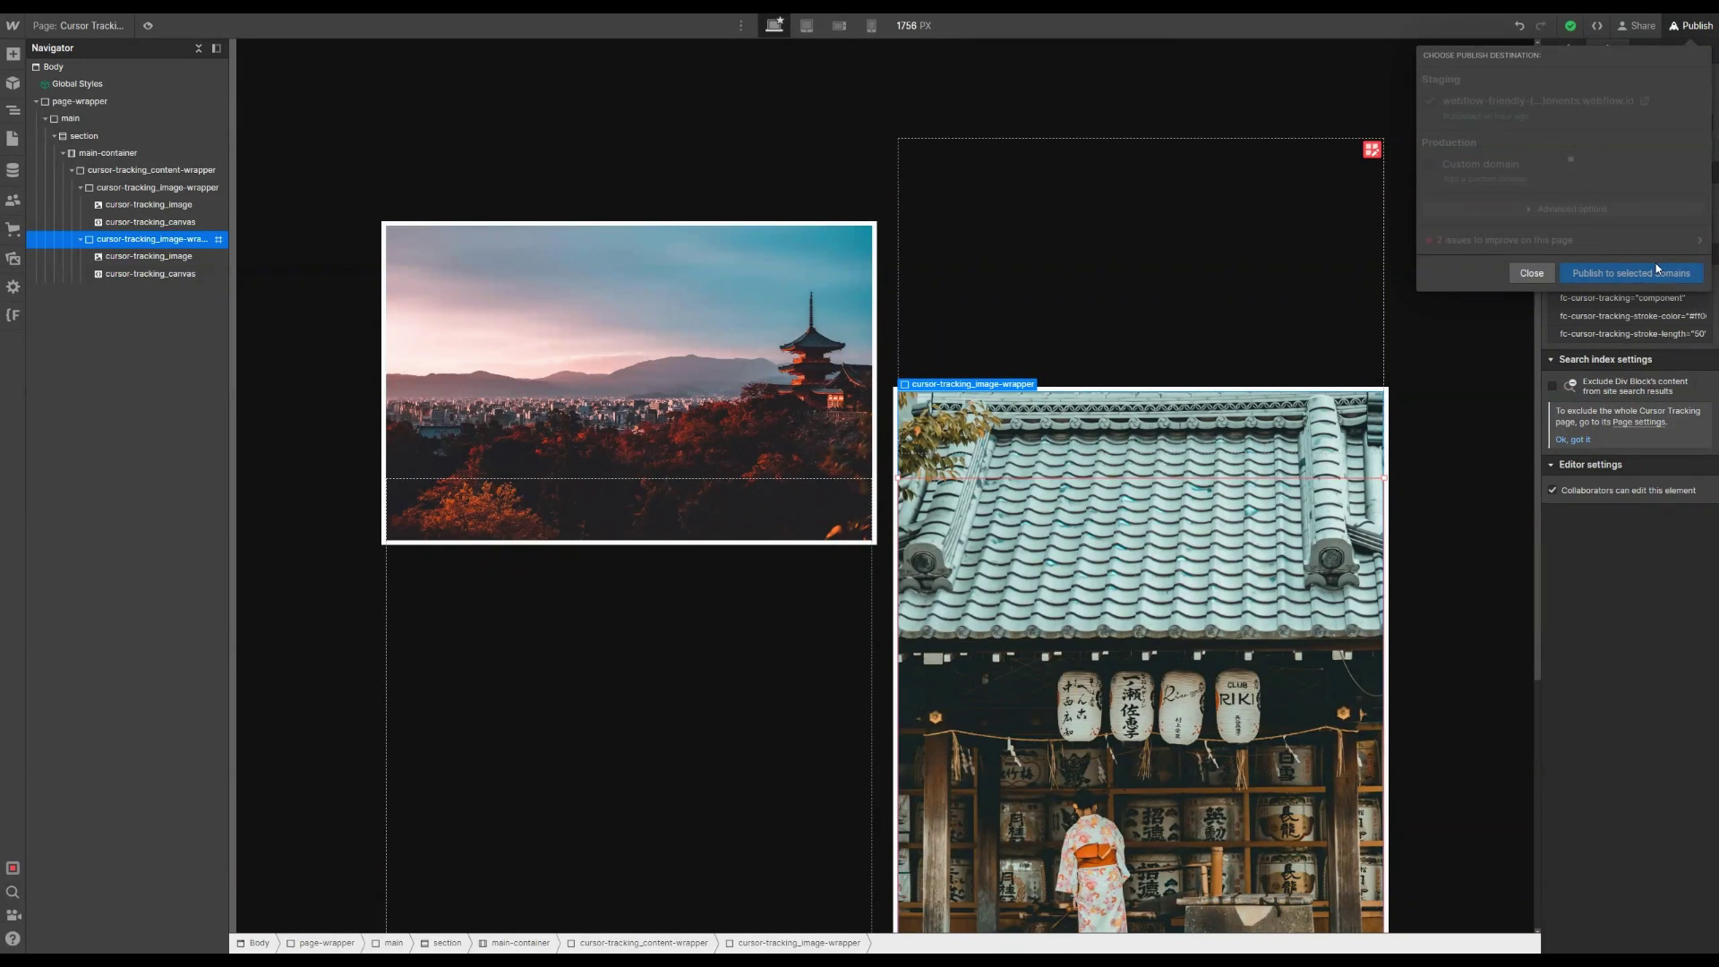
{"action": "left_click", "coordinate": [1641, 99]}
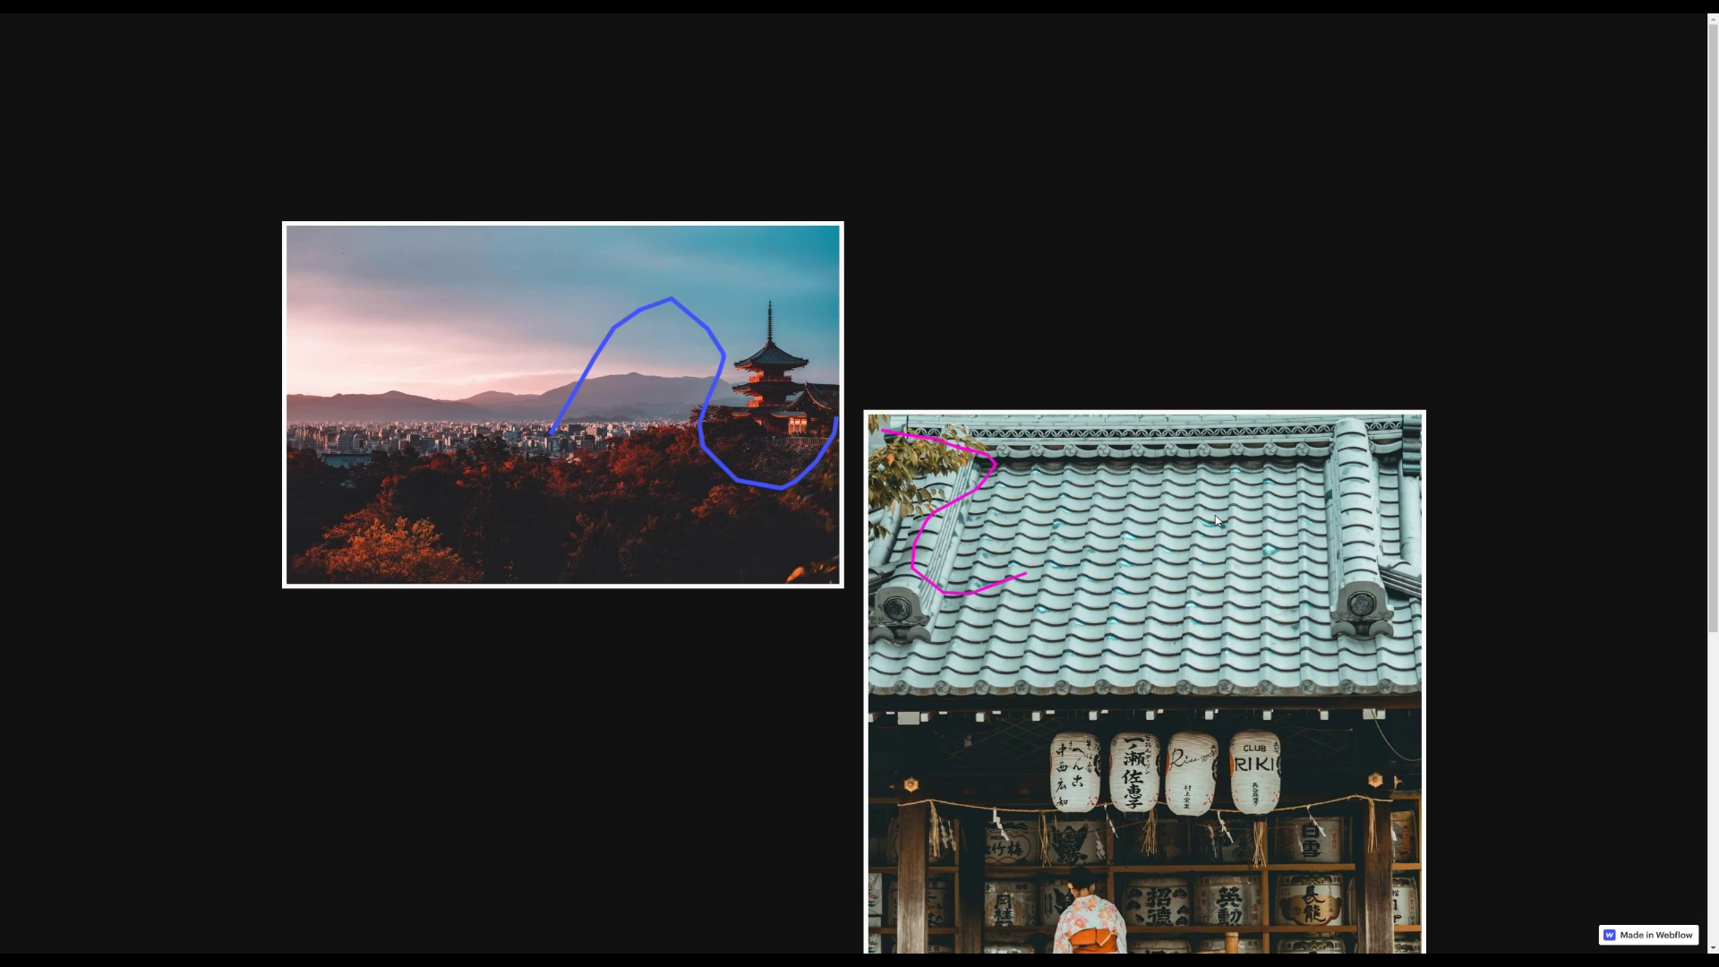
{"action": "scroll", "coordinate": [1151, 711], "scroll_direction": "down", "scroll_amount": 3}
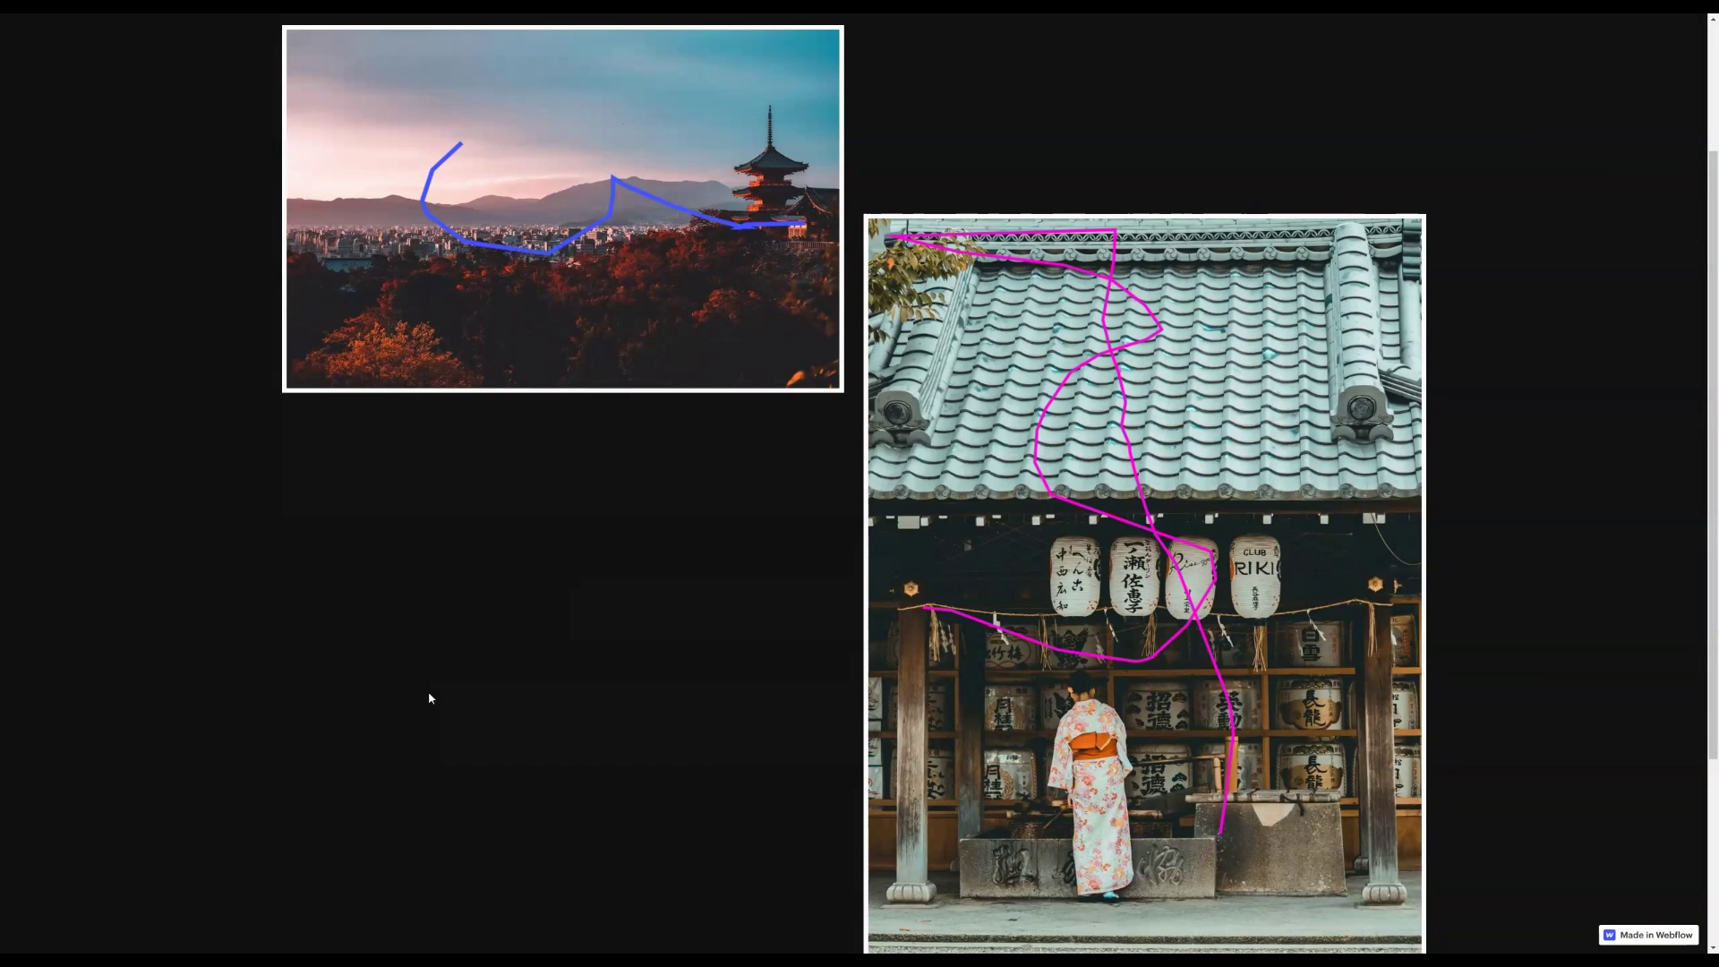
{"action": "scroll", "coordinate": [429, 699], "scroll_direction": "up", "scroll_amount": 1}
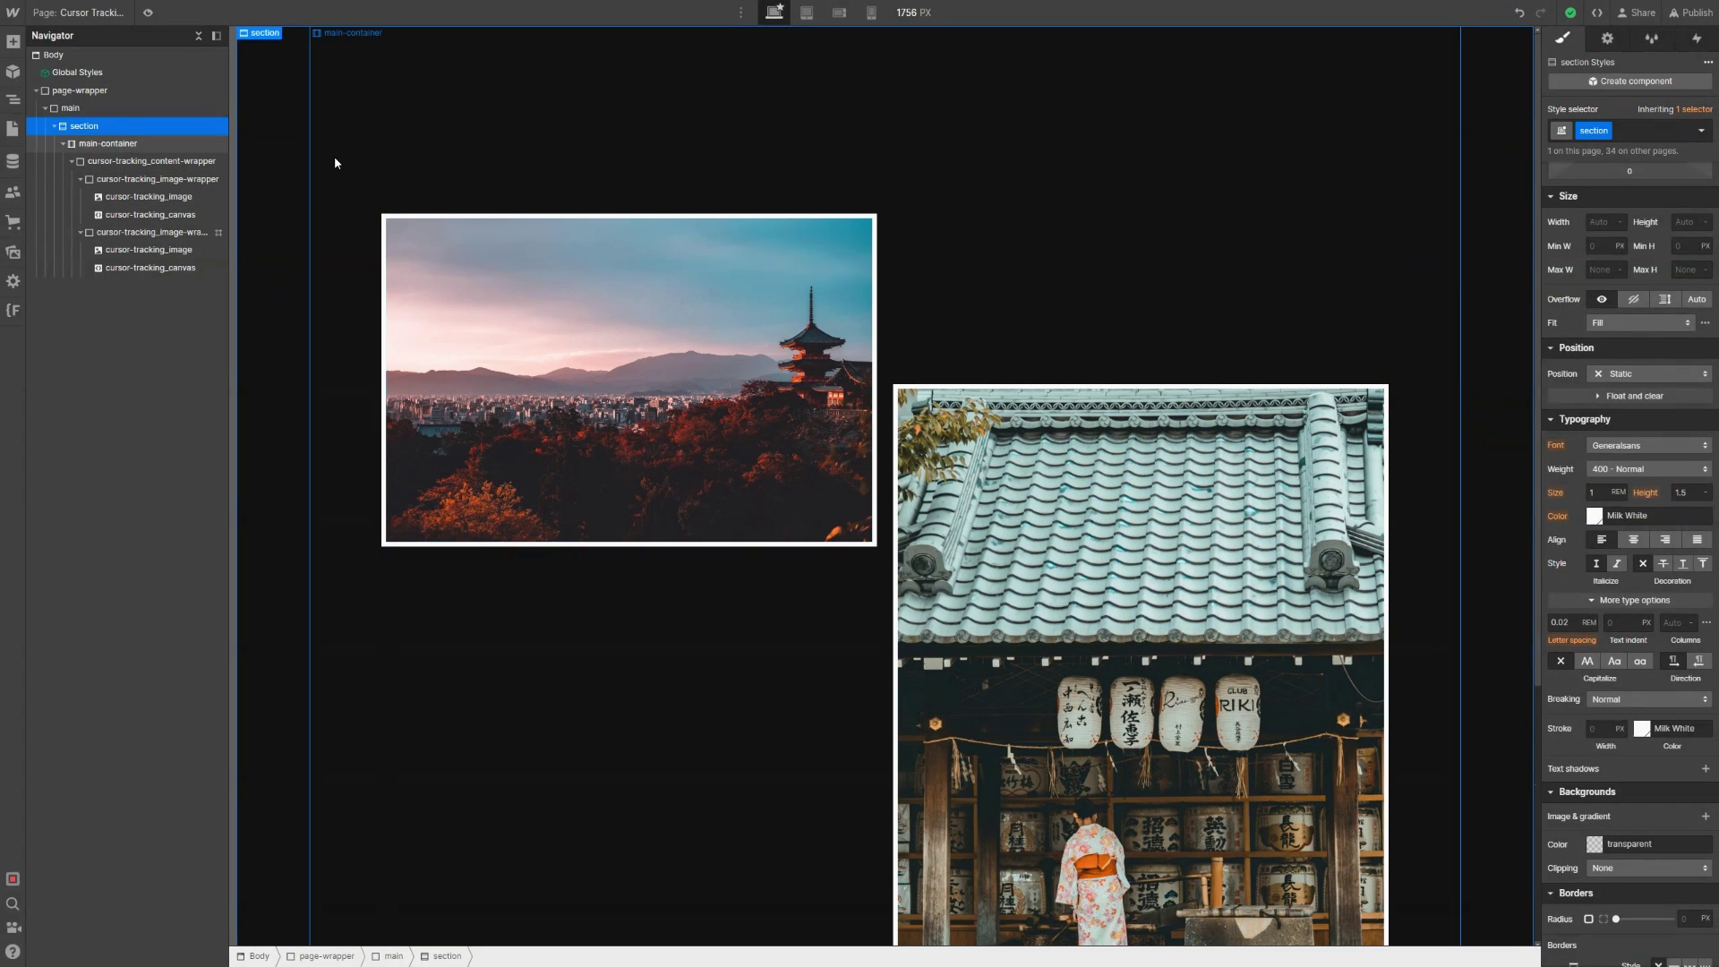
Step: Select the main element of the Cursor Tracking page in the Webflow Designer
{"action": "left_click", "coordinate": [69, 114]}
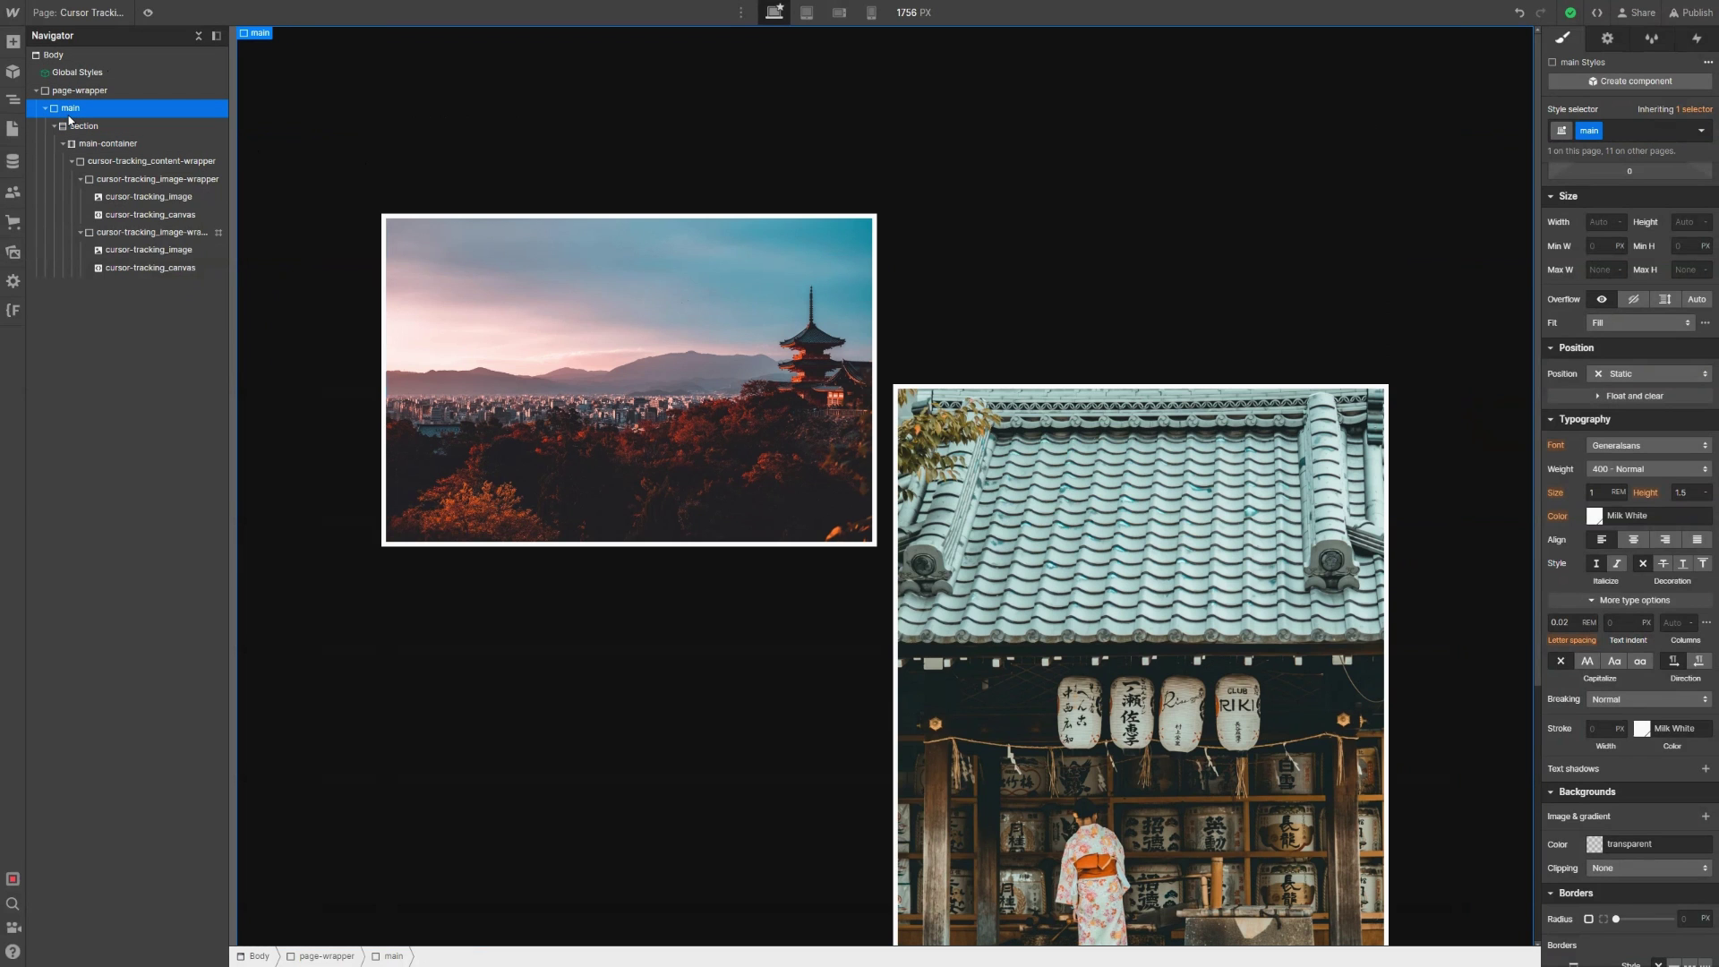
Step: Add a new Section inside the main element below the existing section and give it the class section
{"action": "key", "text": "ctrl+k"}
{"action": "type", "text": "sec"}
{"action": "key", "text": "Return"}
{"action": "key", "text": "ctrl+Return"}
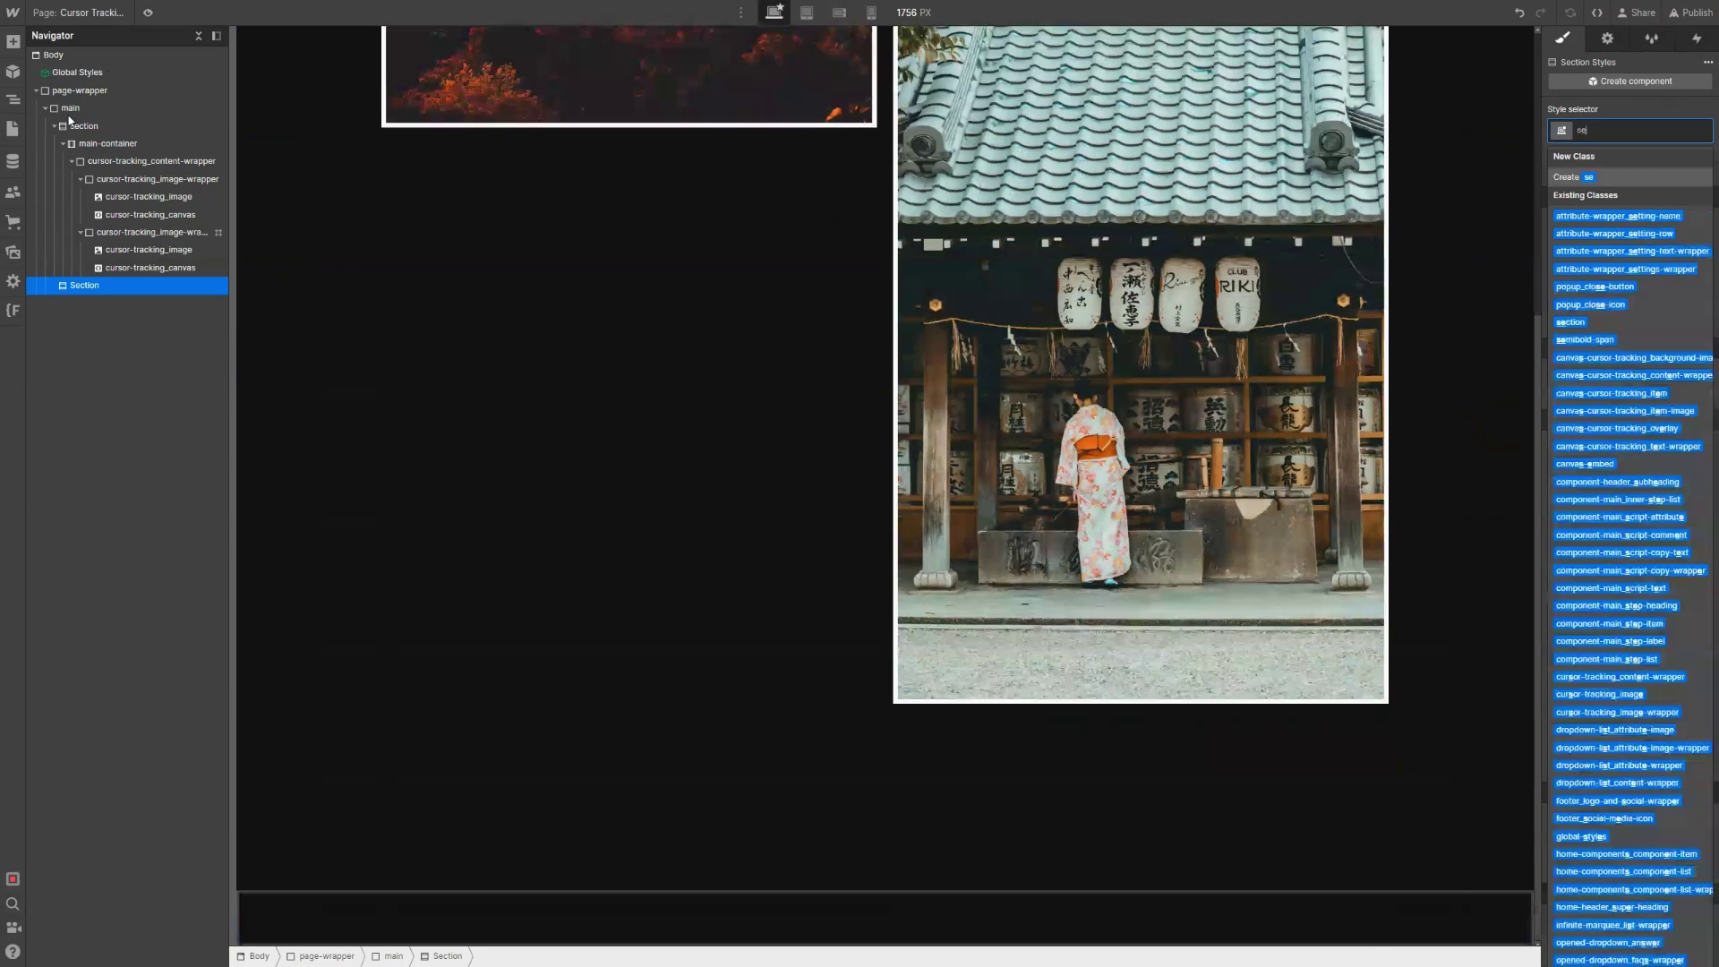
{"action": "type", "text": "section"}
{"action": "key", "text": "Return"}
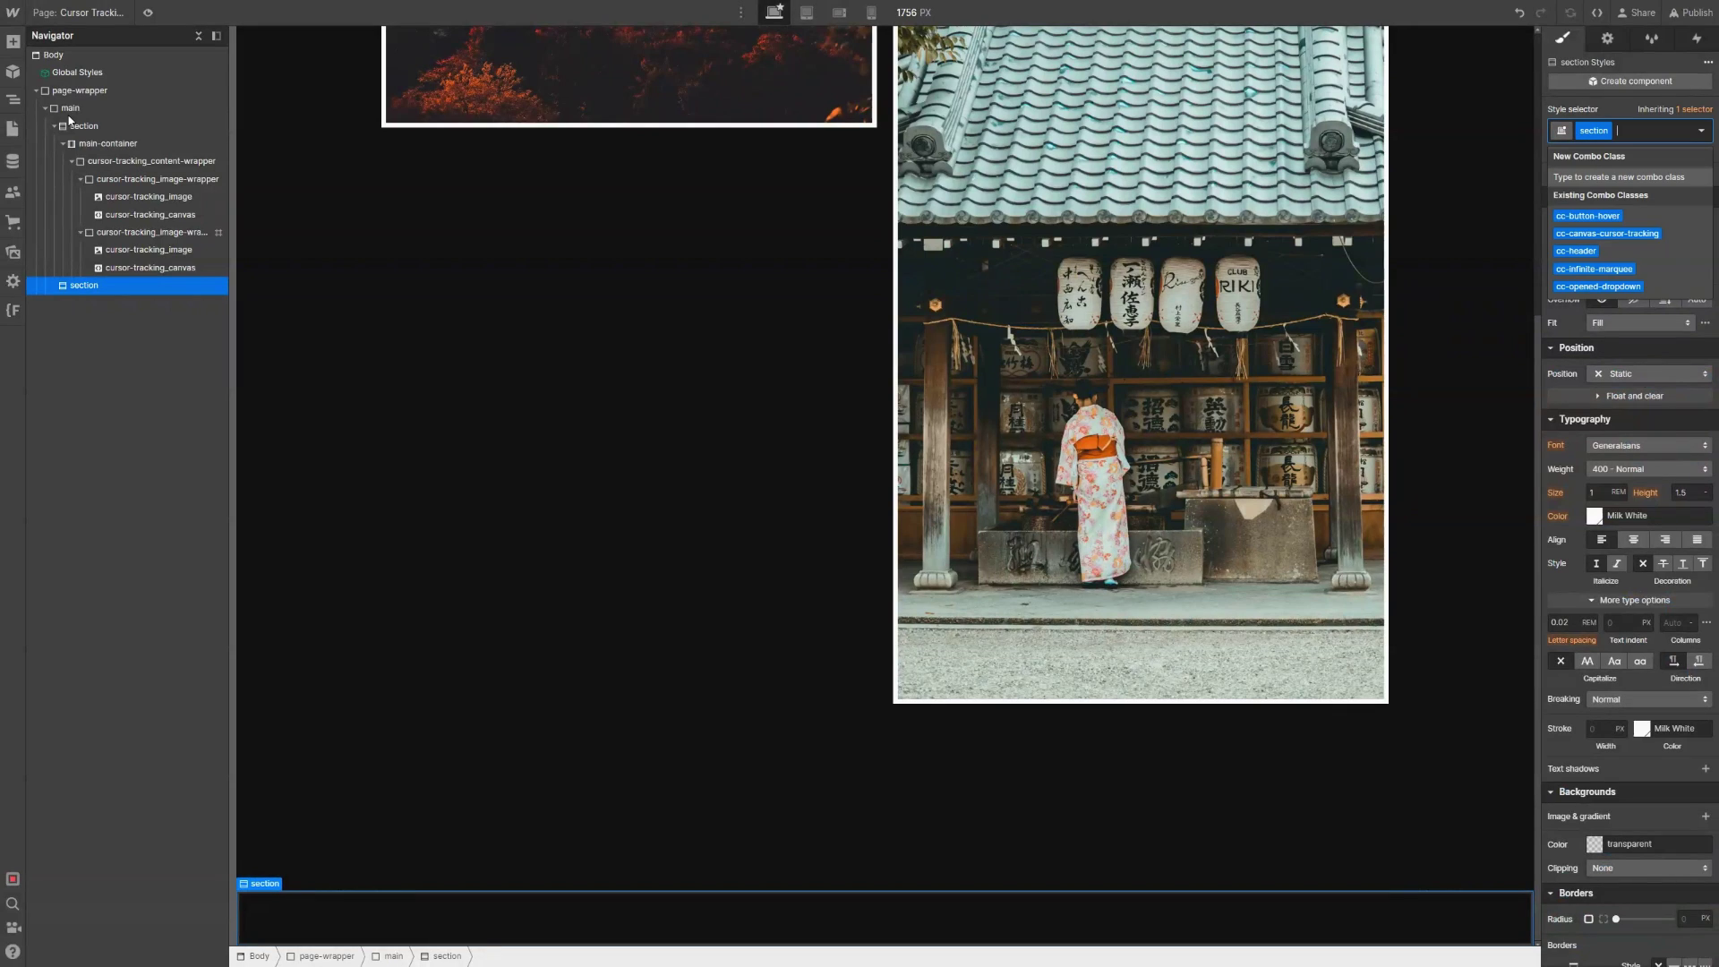
Step: Add the combo class relative to the new section and set its position to Relative
{"action": "type", "text": "rela"}
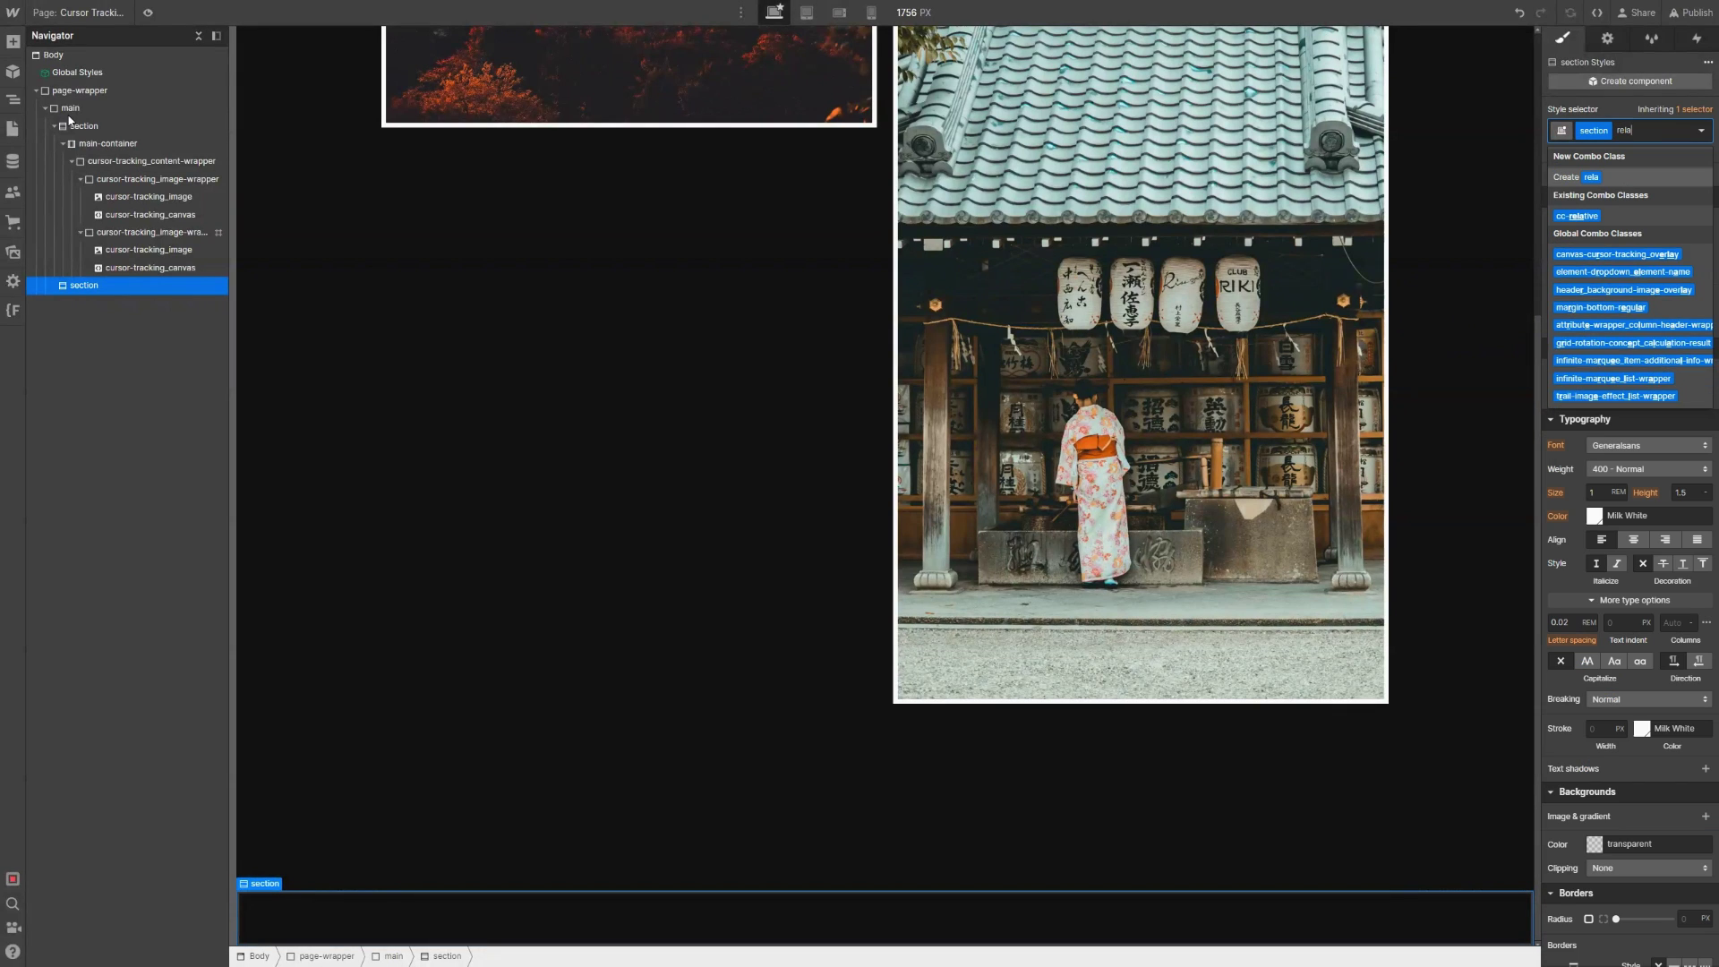
{"action": "type", "text": "tive"}
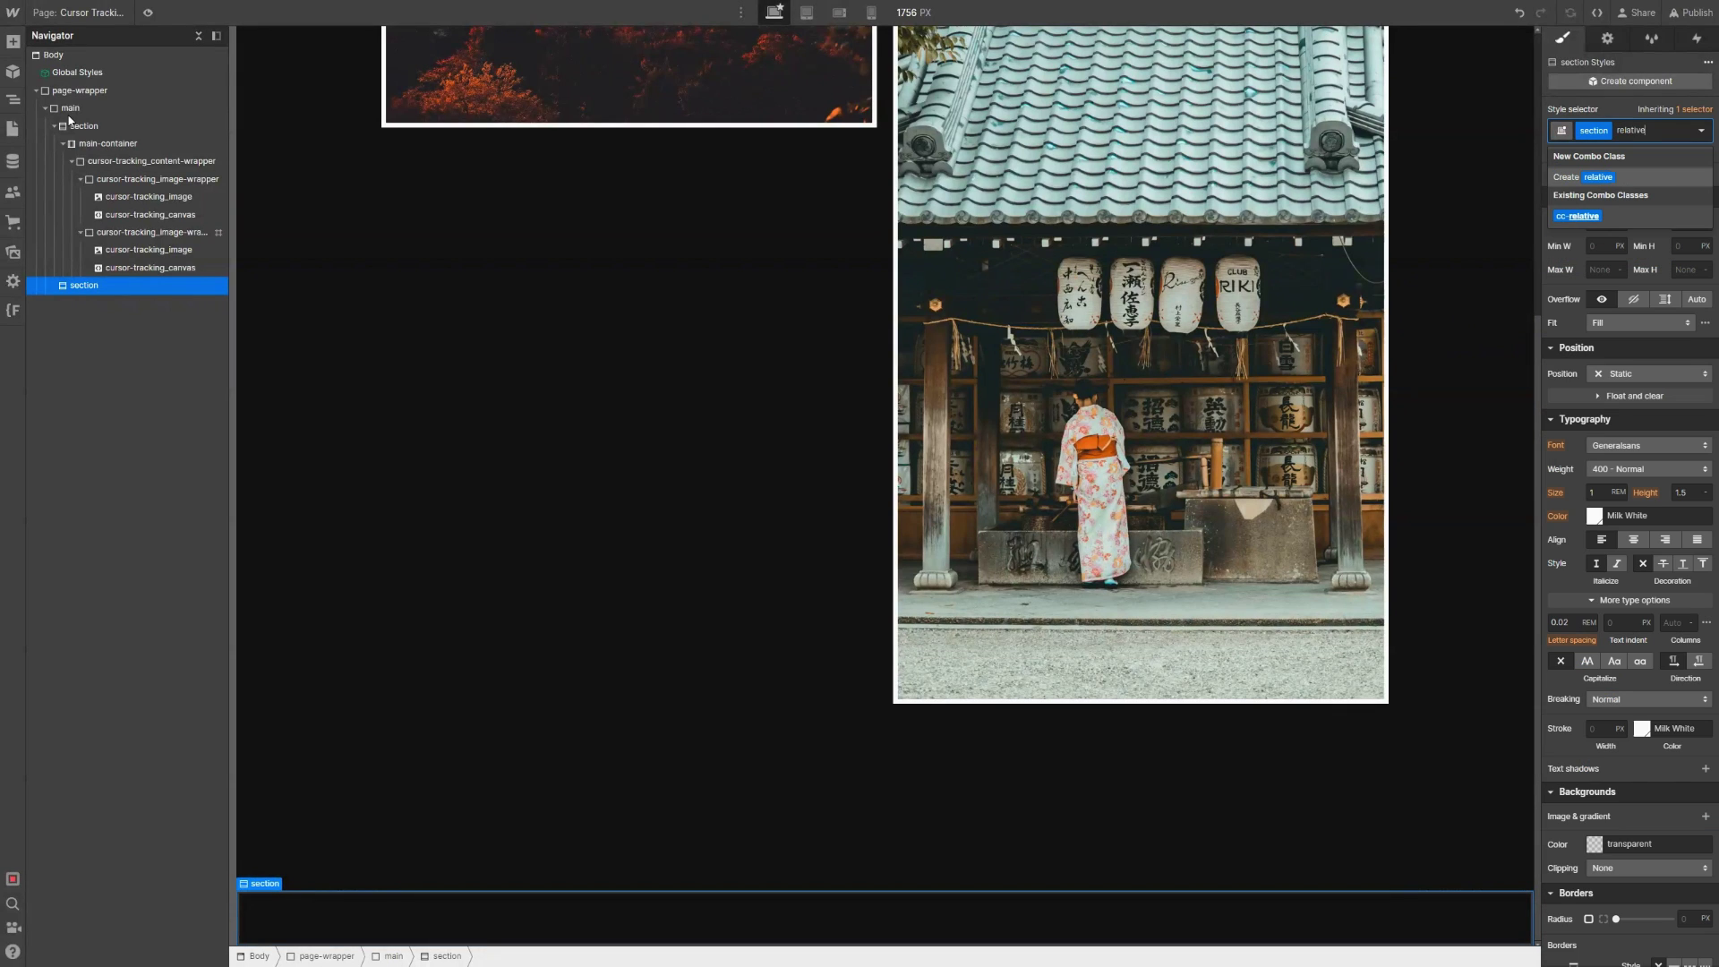
{"action": "key", "text": "Return"}
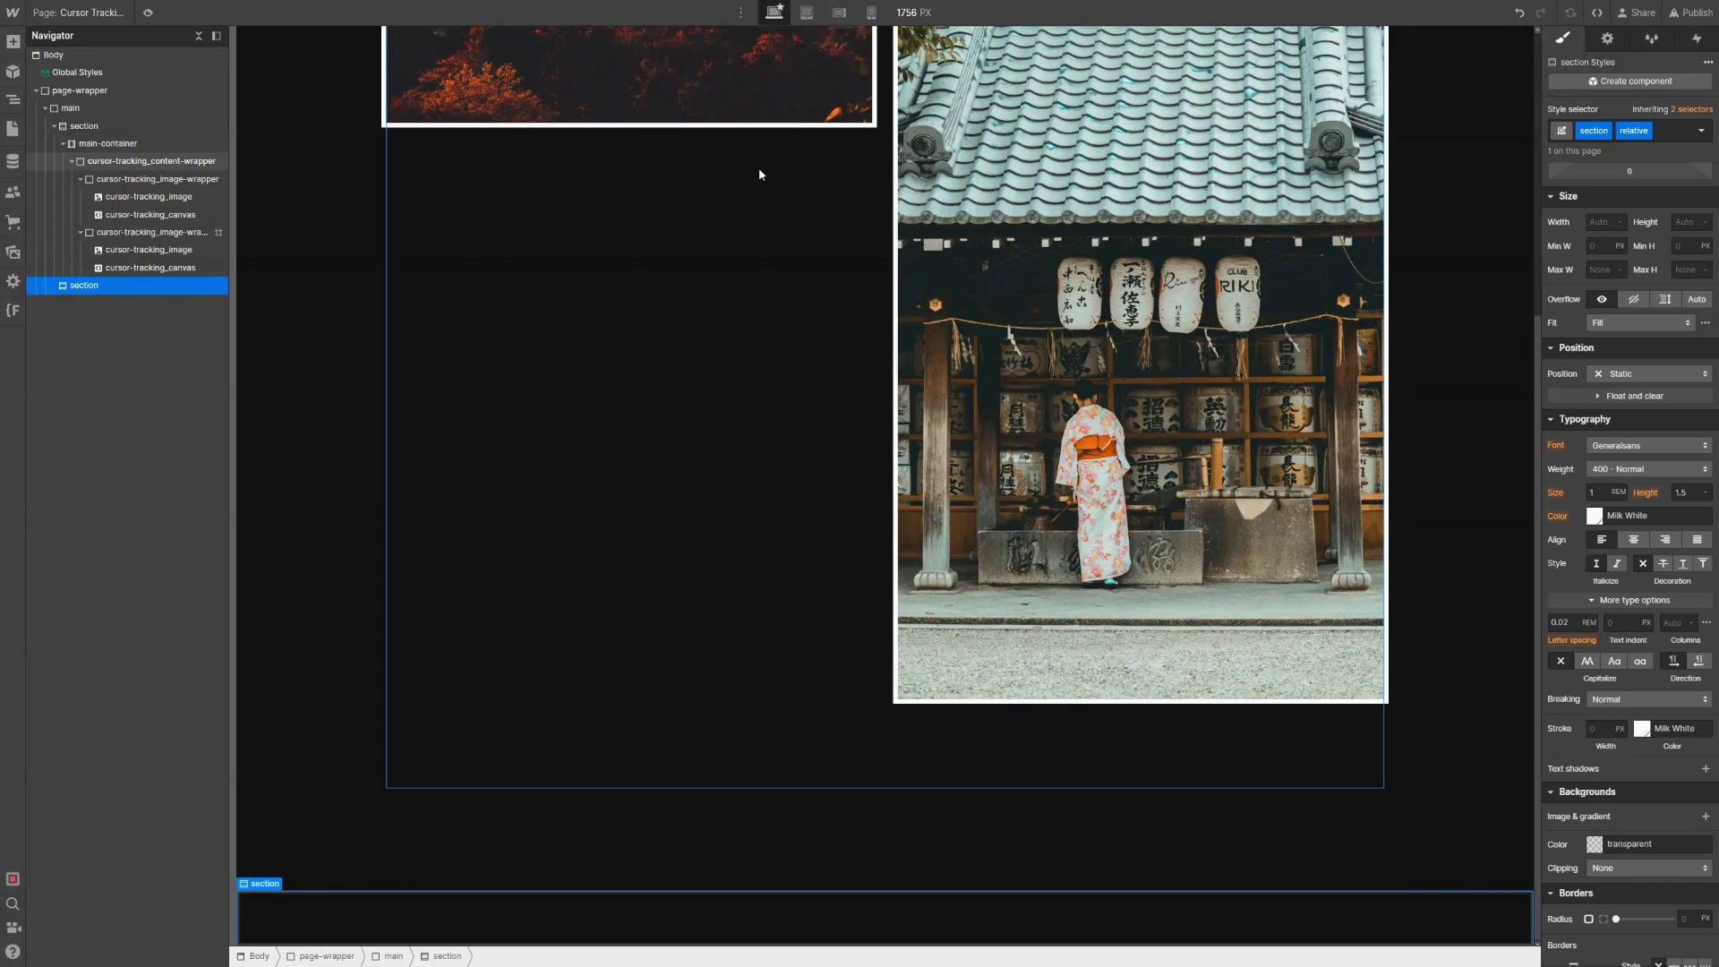
{"action": "left_click", "coordinate": [1650, 375]}
{"action": "left_click", "coordinate": [1622, 391]}
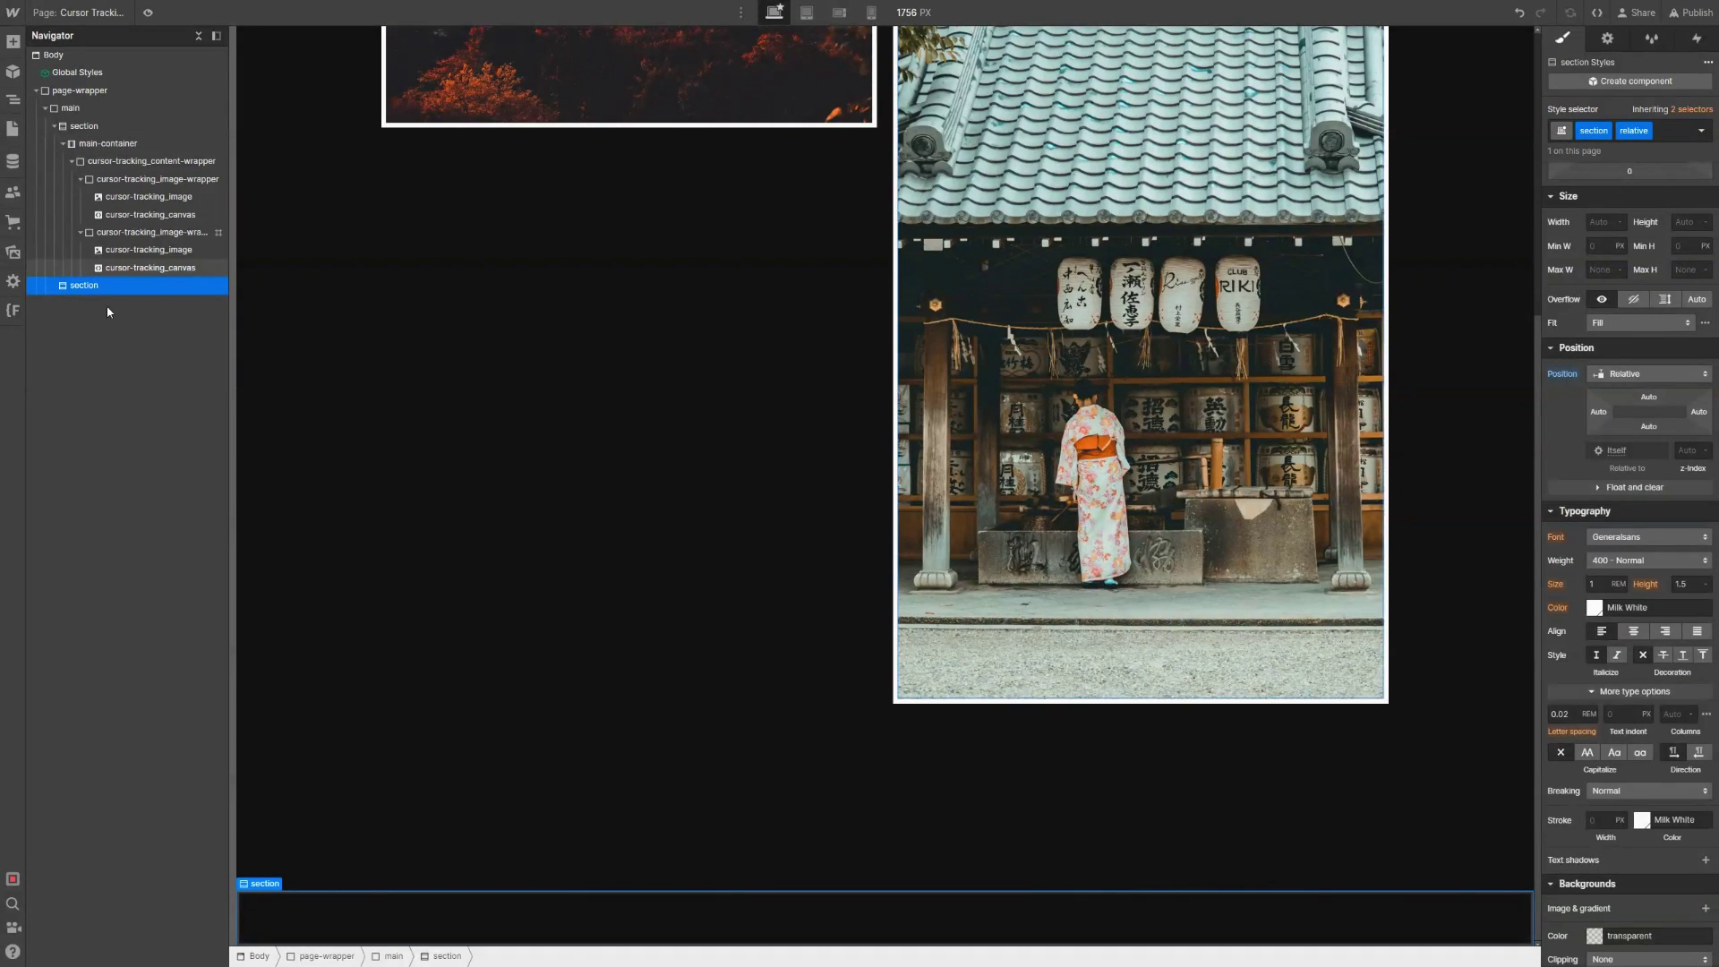
Step: Insert a Container in the new section and assign it the class main-container
{"action": "key", "text": "ctrl+k"}
{"action": "type", "text": "cont"}
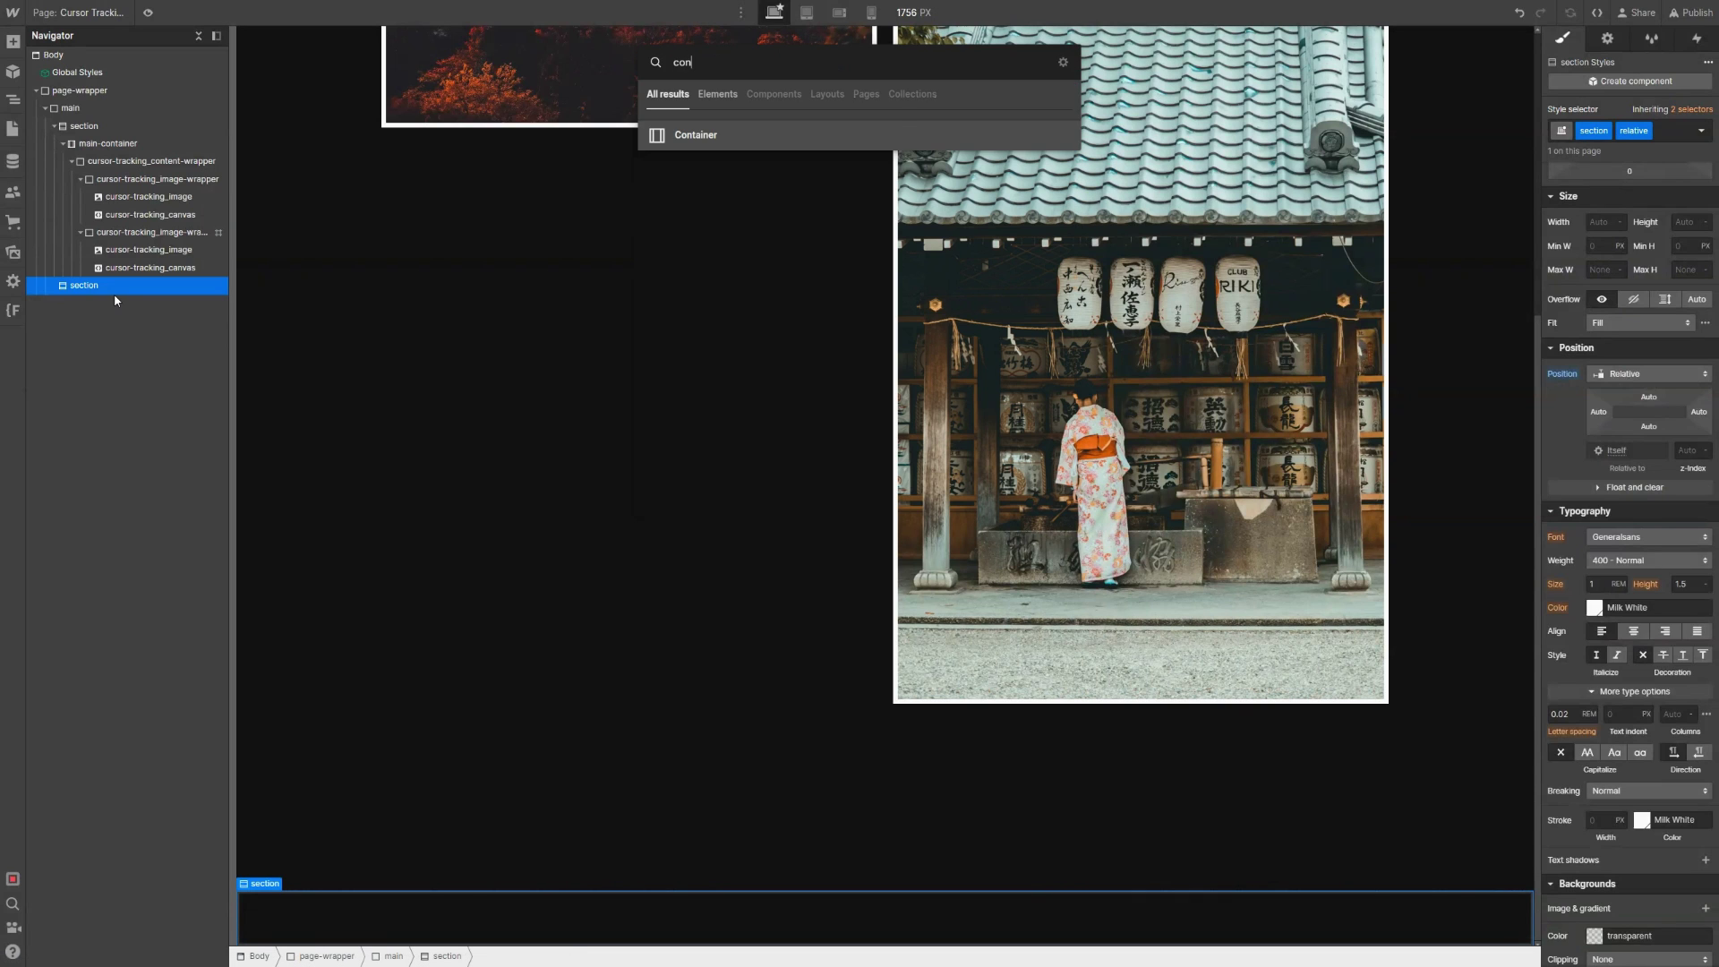
{"action": "key", "text": "Return"}
{"action": "key", "text": "ctrl+Return"}
{"action": "type", "text": "main"}
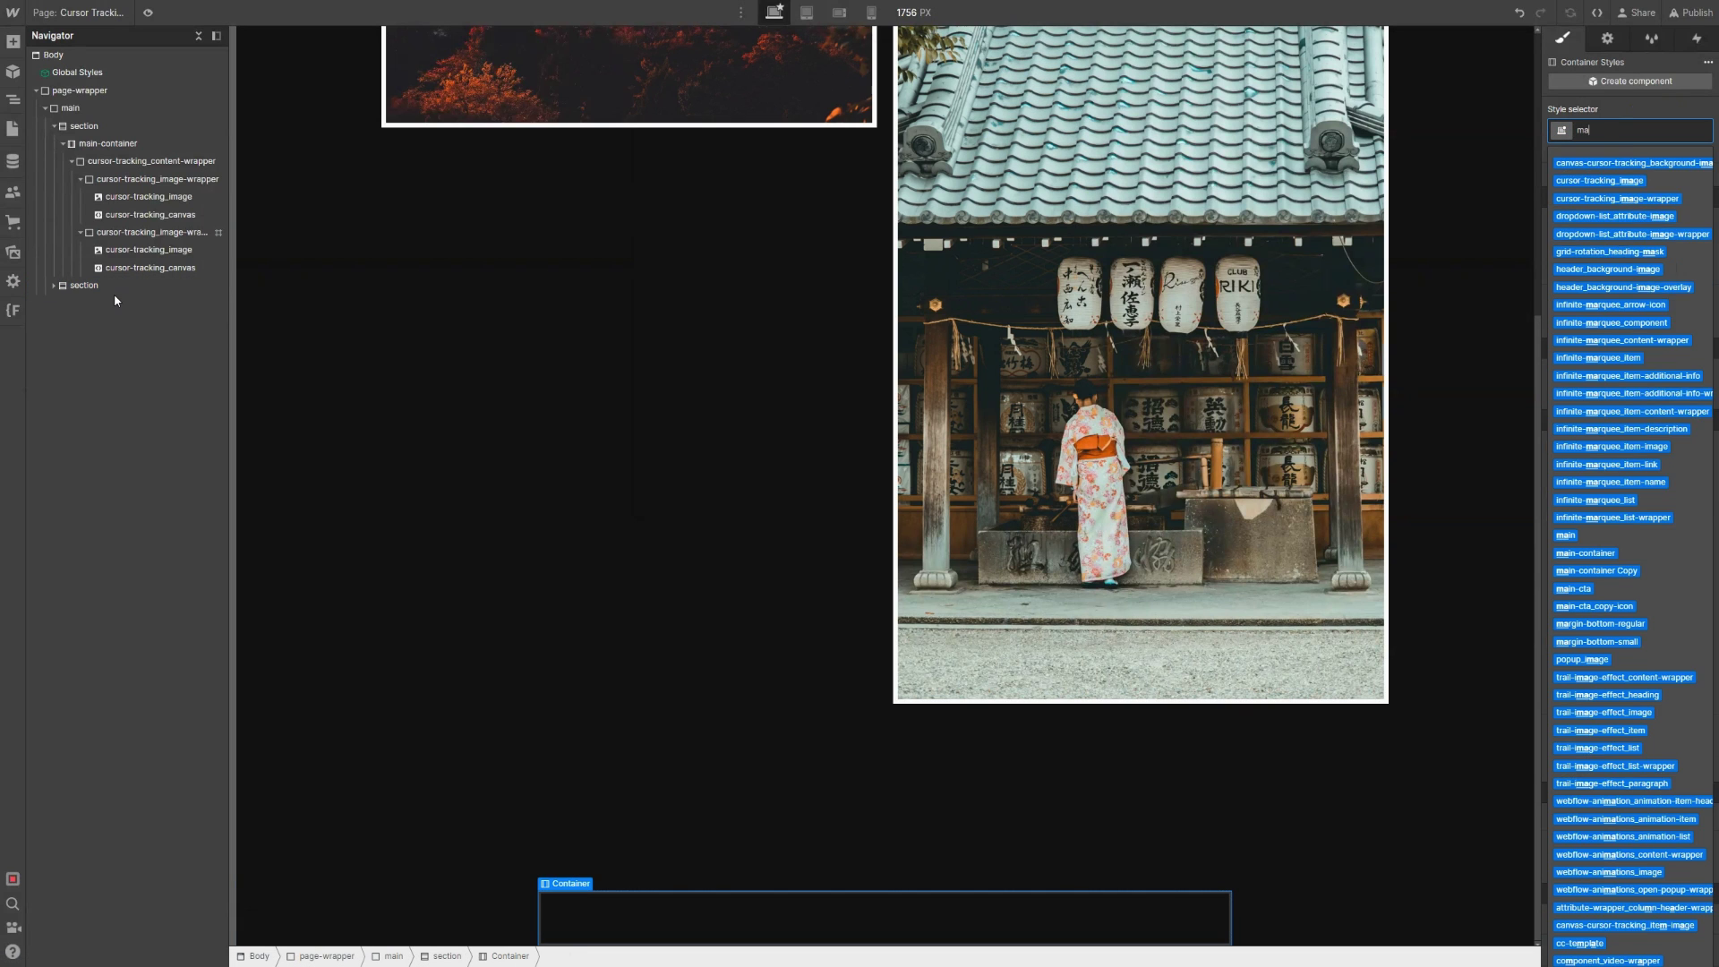
{"action": "key", "text": "Escape"}
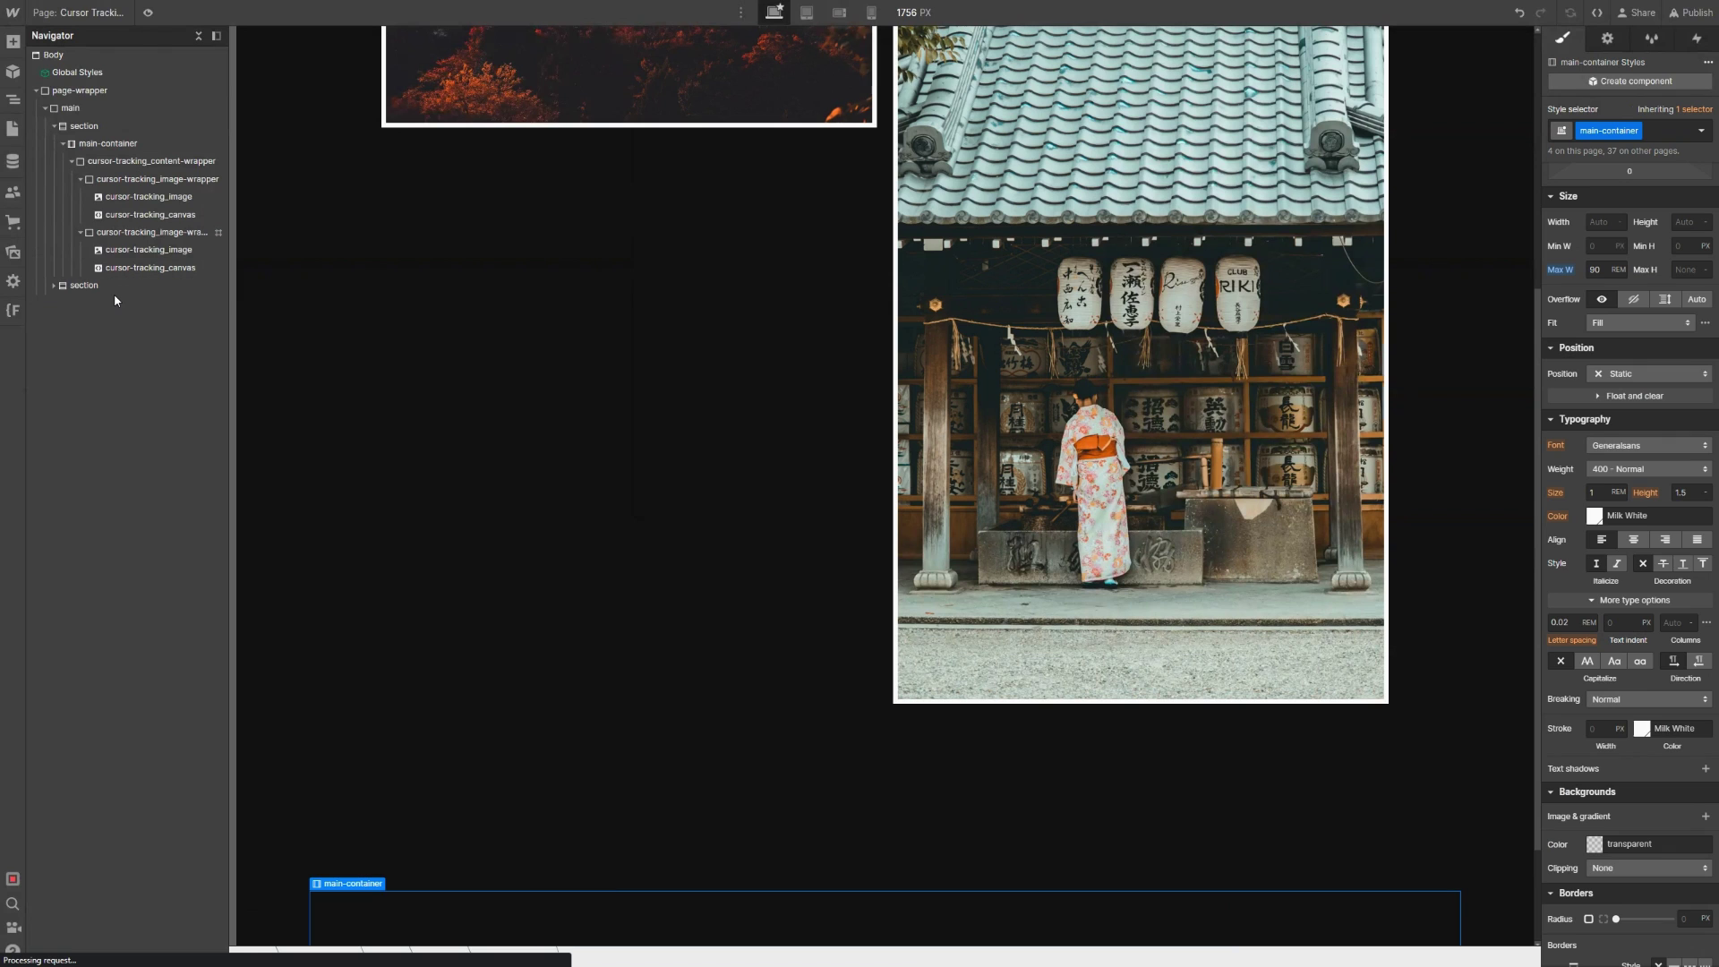
Step: Insert a Div Block in the new container and give it the class section_content-wrapper
{"action": "key", "text": "ctrl+k"}
{"action": "type", "text": "div"}
{"action": "key", "text": "Return"}
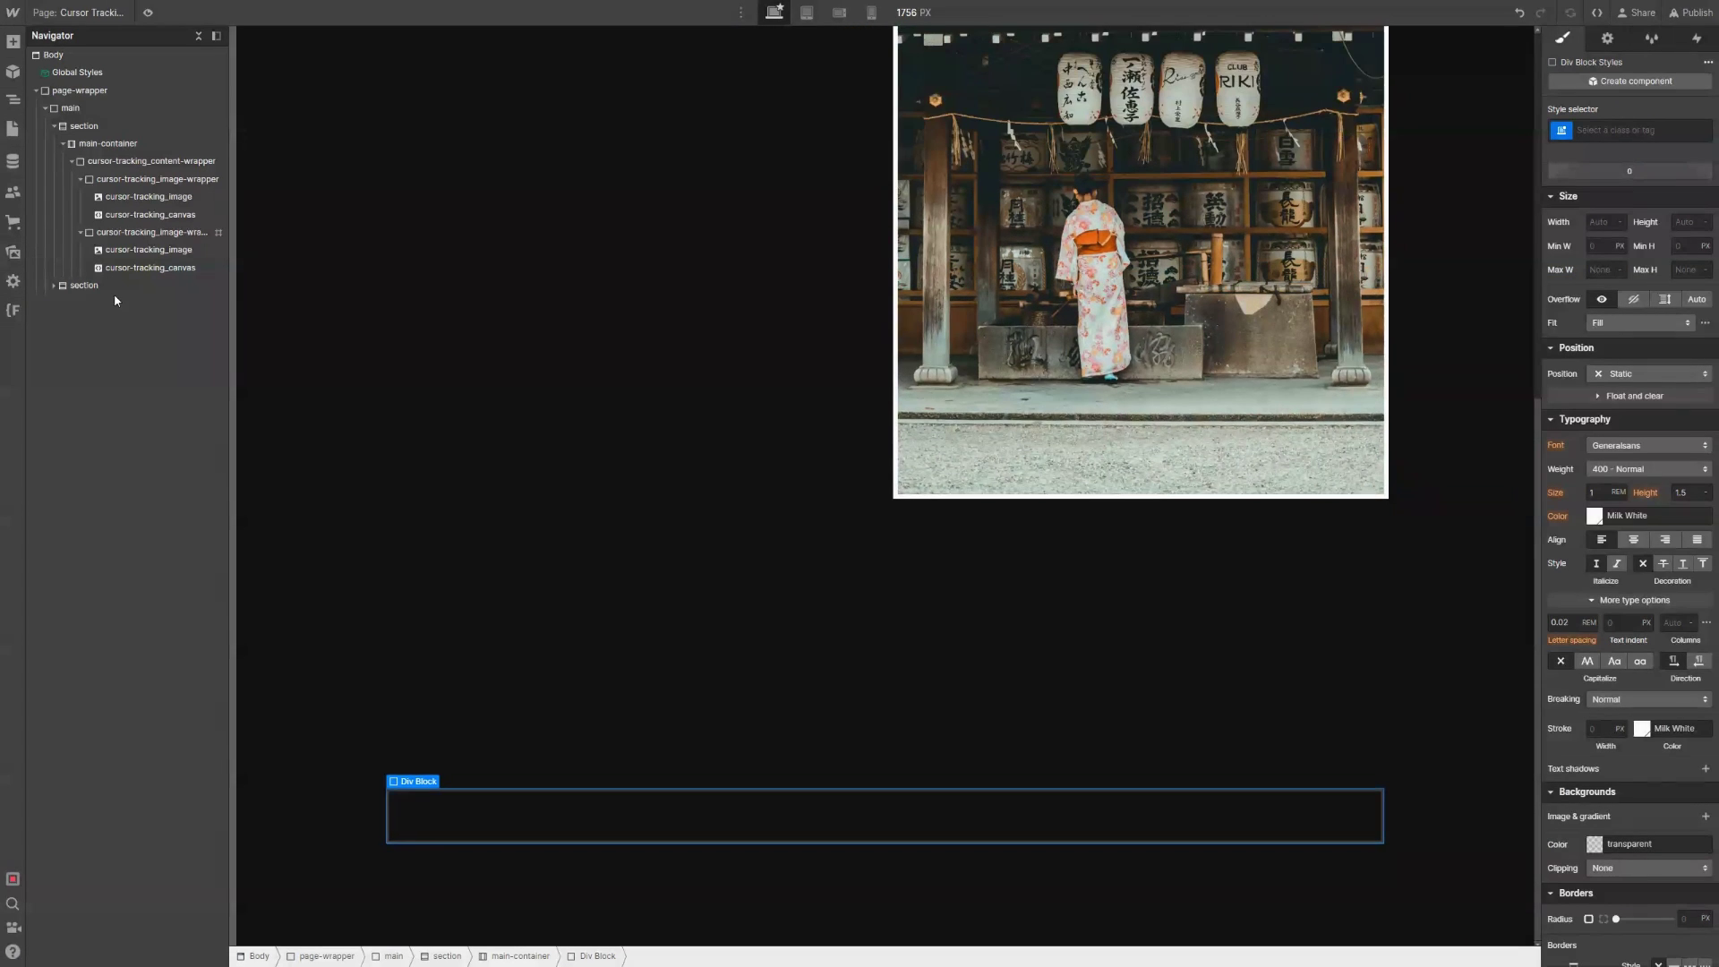
{"action": "key", "text": "ctrl+Return"}
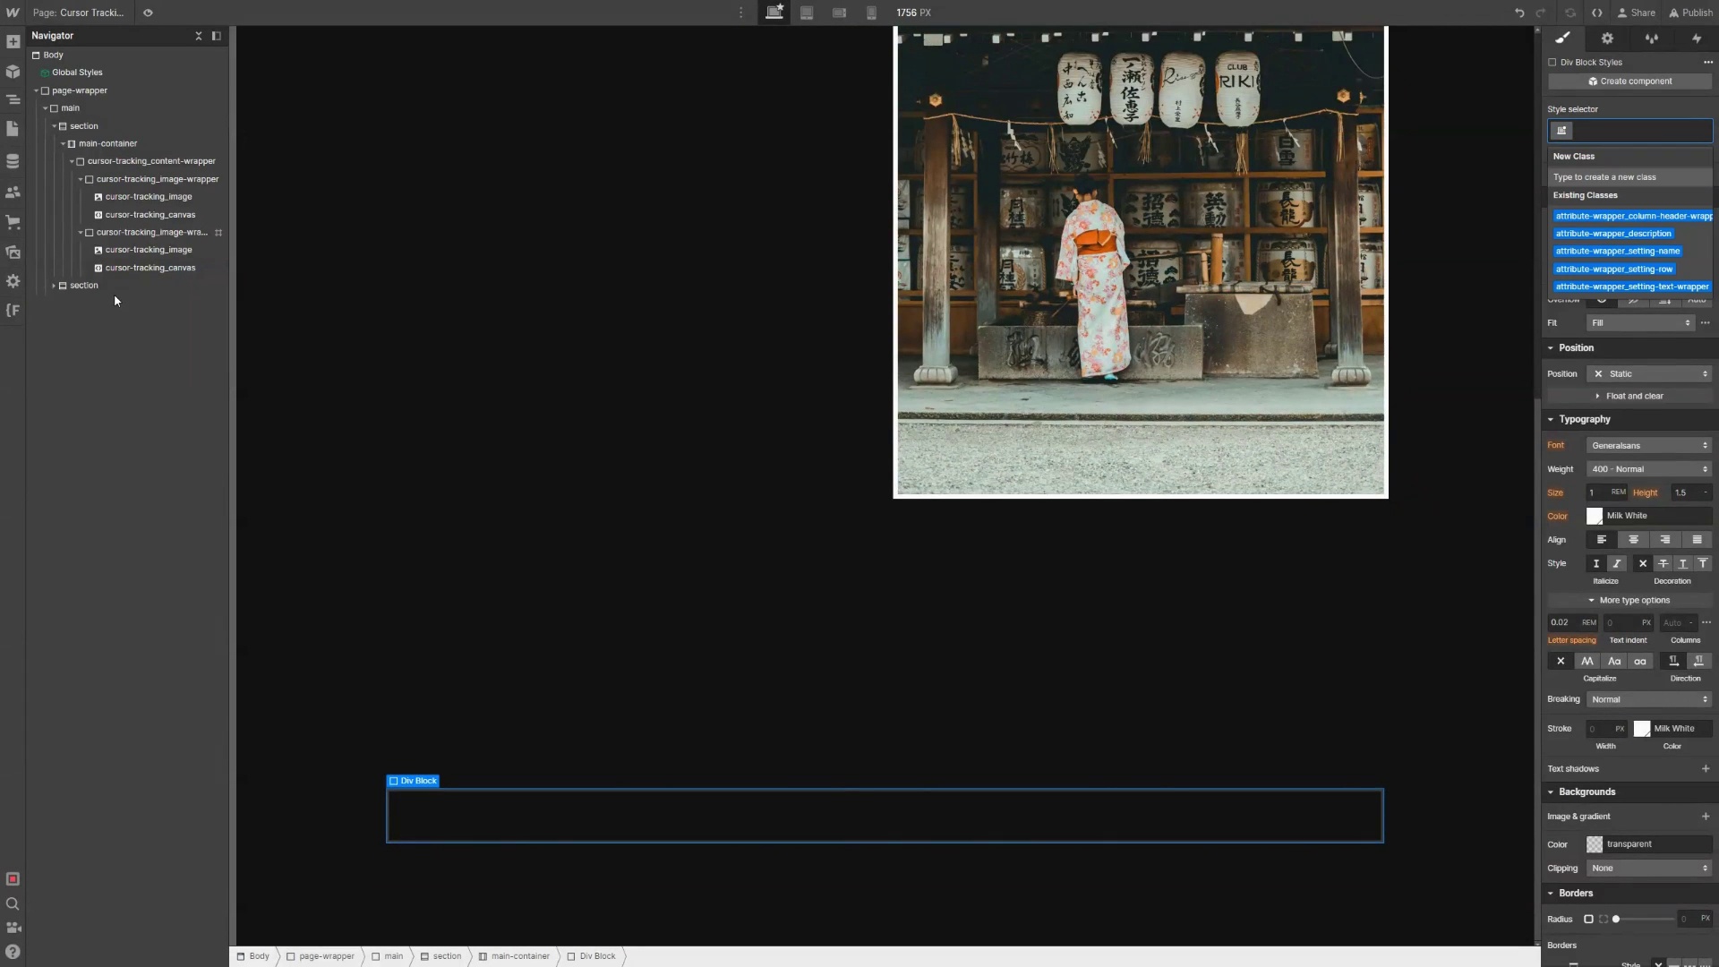
{"action": "type", "text": "section_co"}
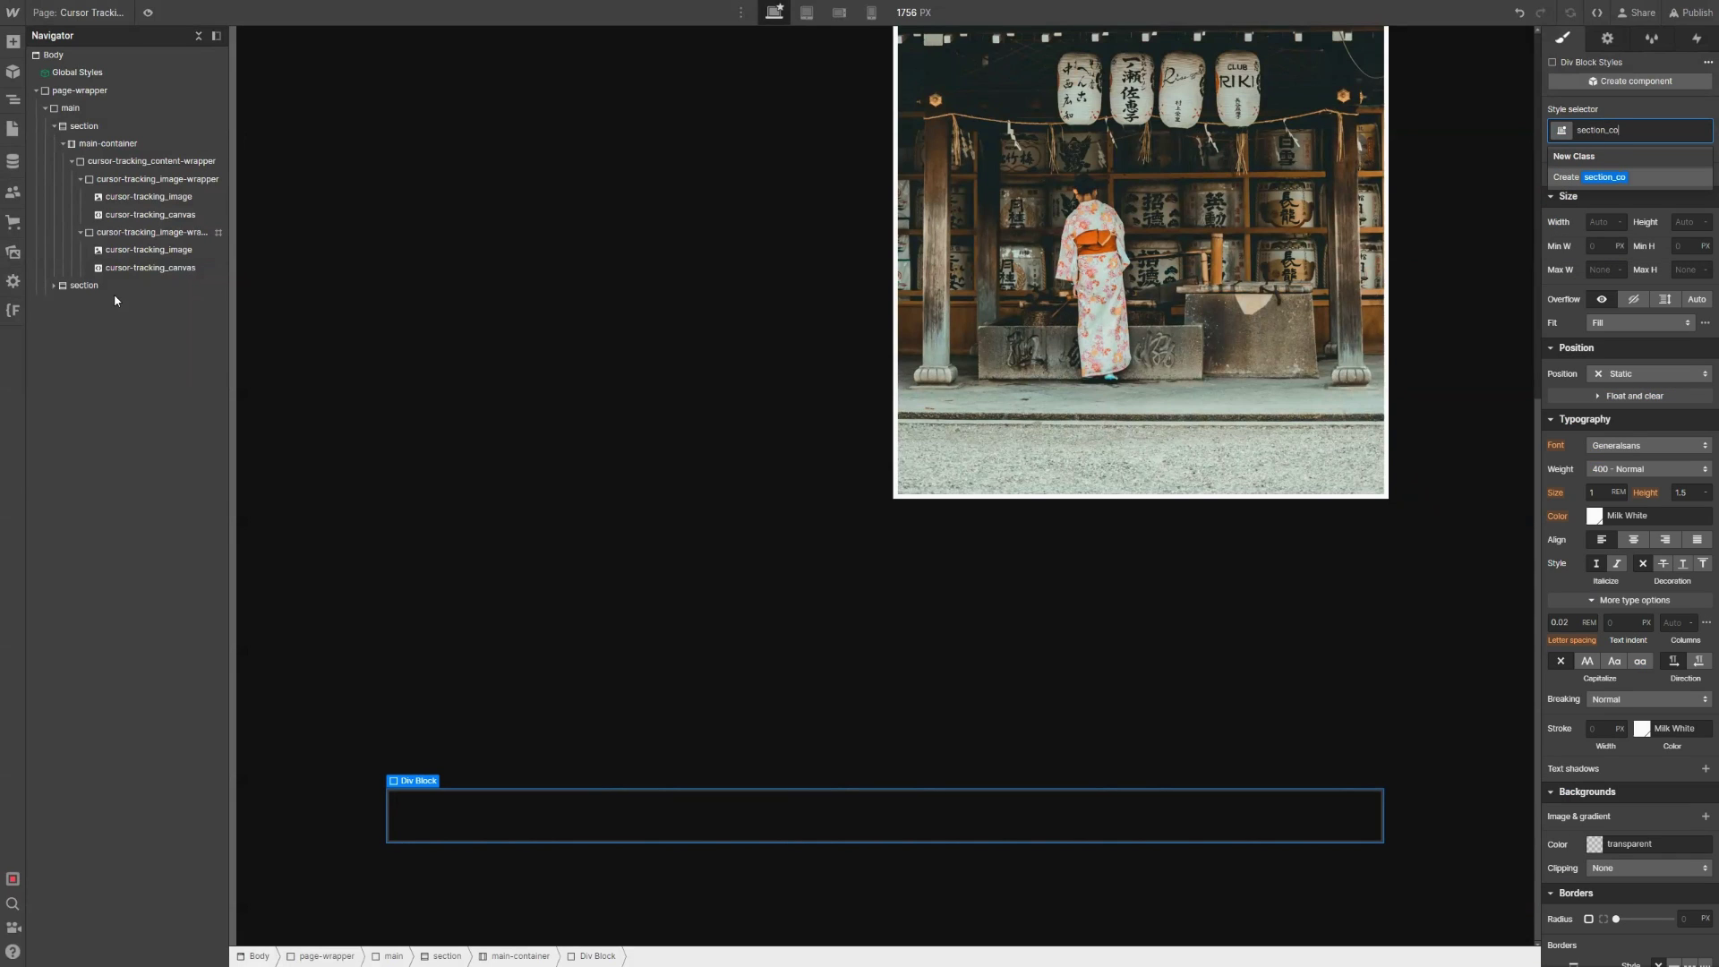
{"action": "type", "text": "ntent-wrapper"}
{"action": "key", "text": "Return"}
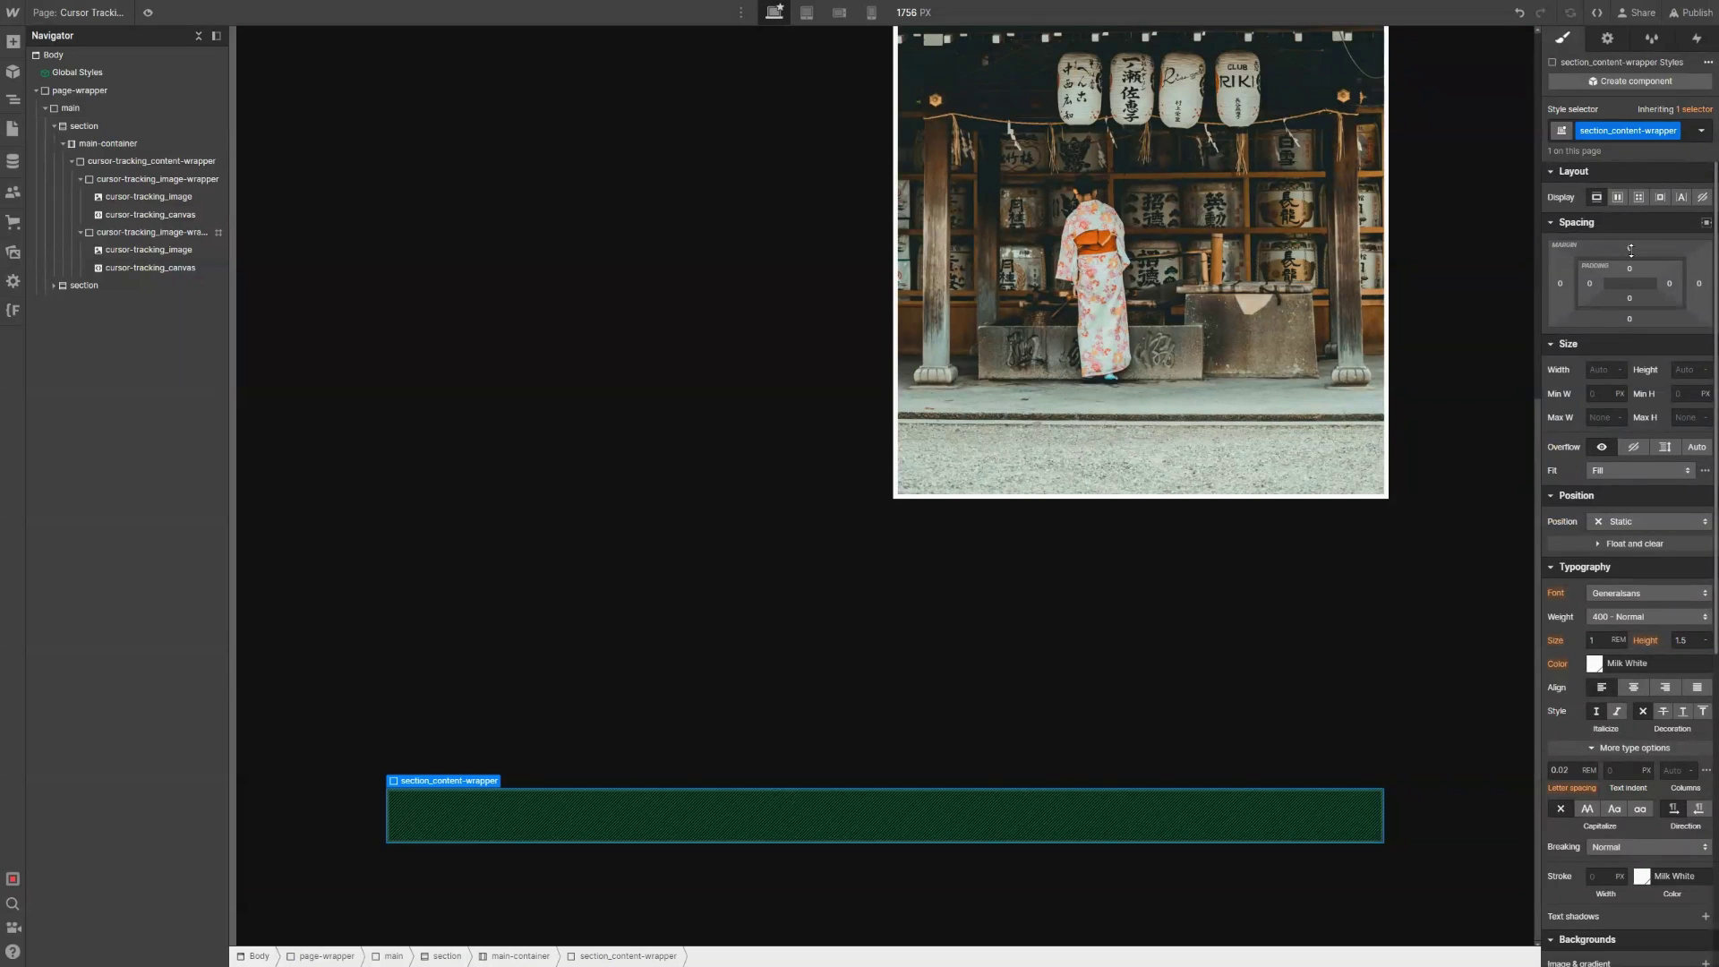
Step: Make section_content-wrapper a grid with two columns and one row, deleting the second row, and set the column gap to 2rem
{"action": "left_click", "coordinate": [1637, 196]}
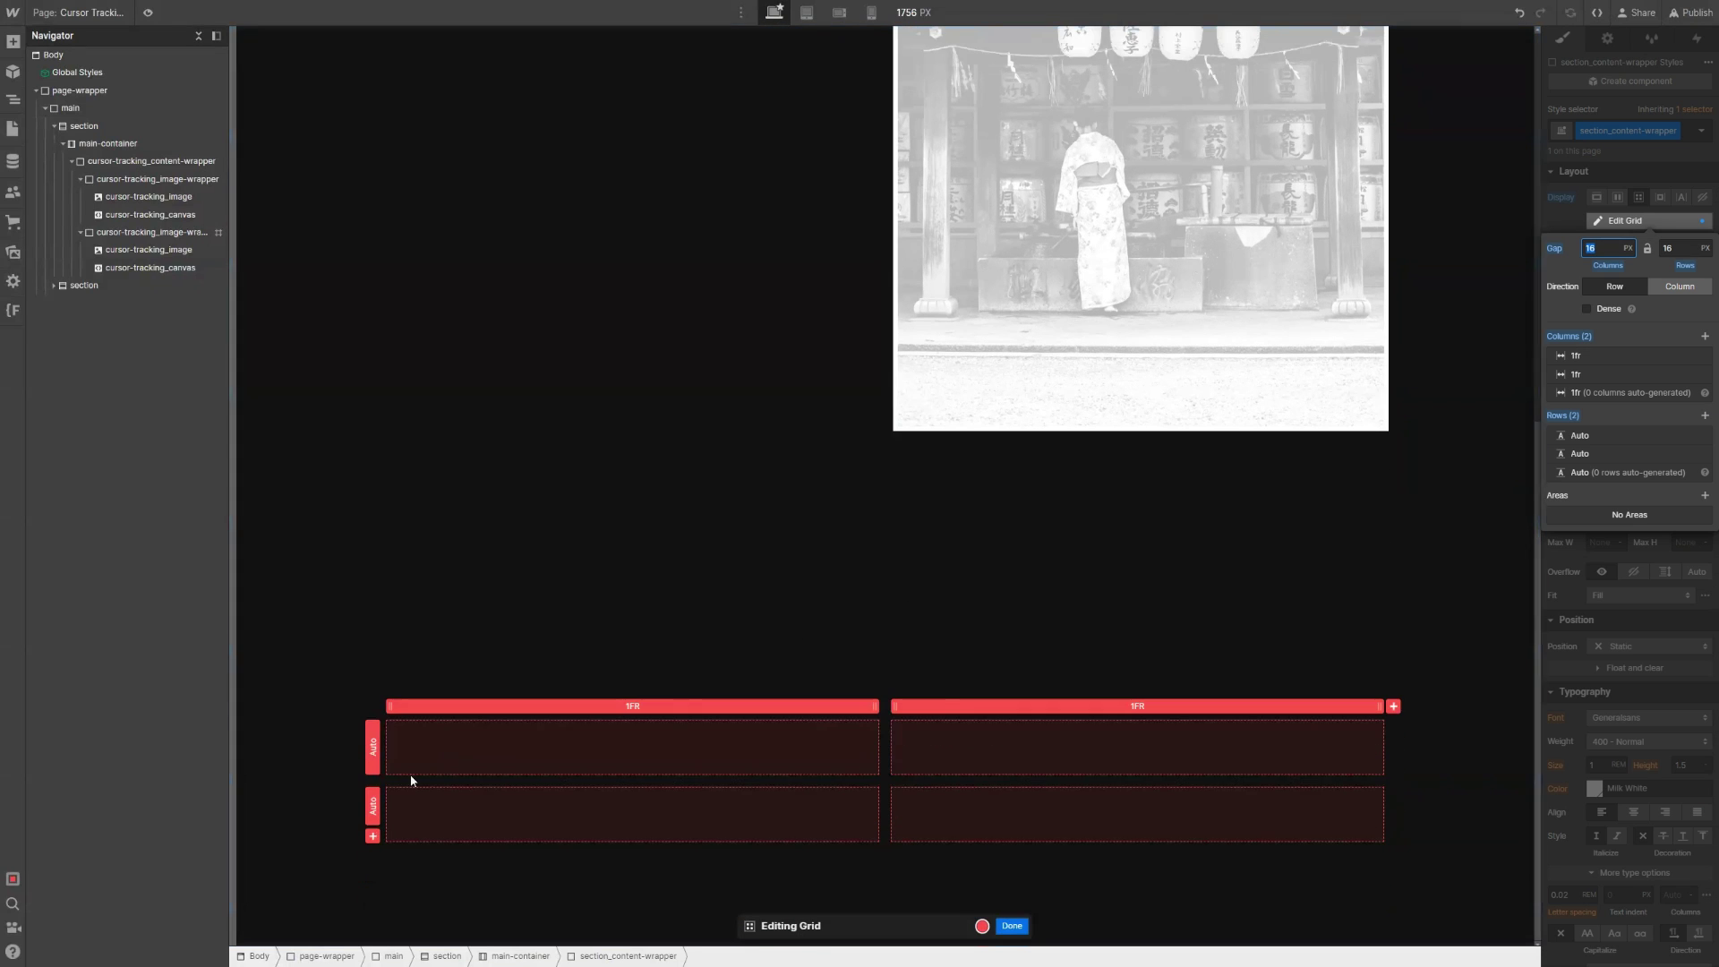
{"action": "left_click", "coordinate": [373, 806]}
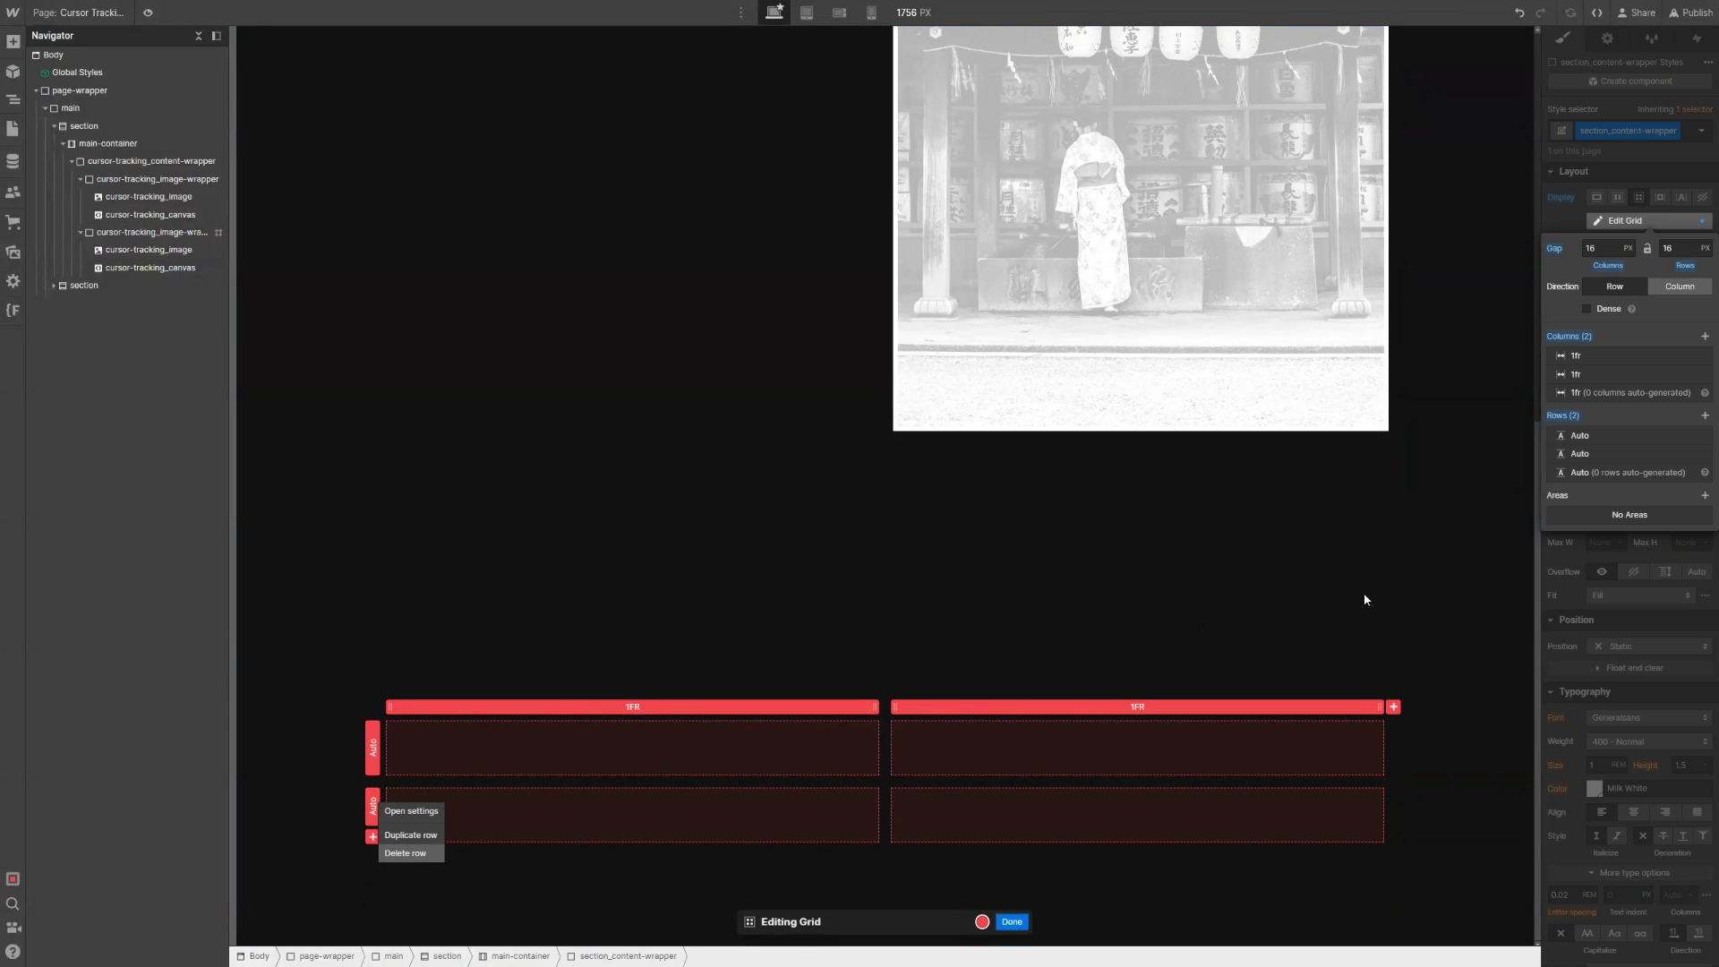
{"action": "left_click", "coordinate": [1604, 250]}
{"action": "type", "text": "2rem"}
{"action": "key", "text": "Return"}
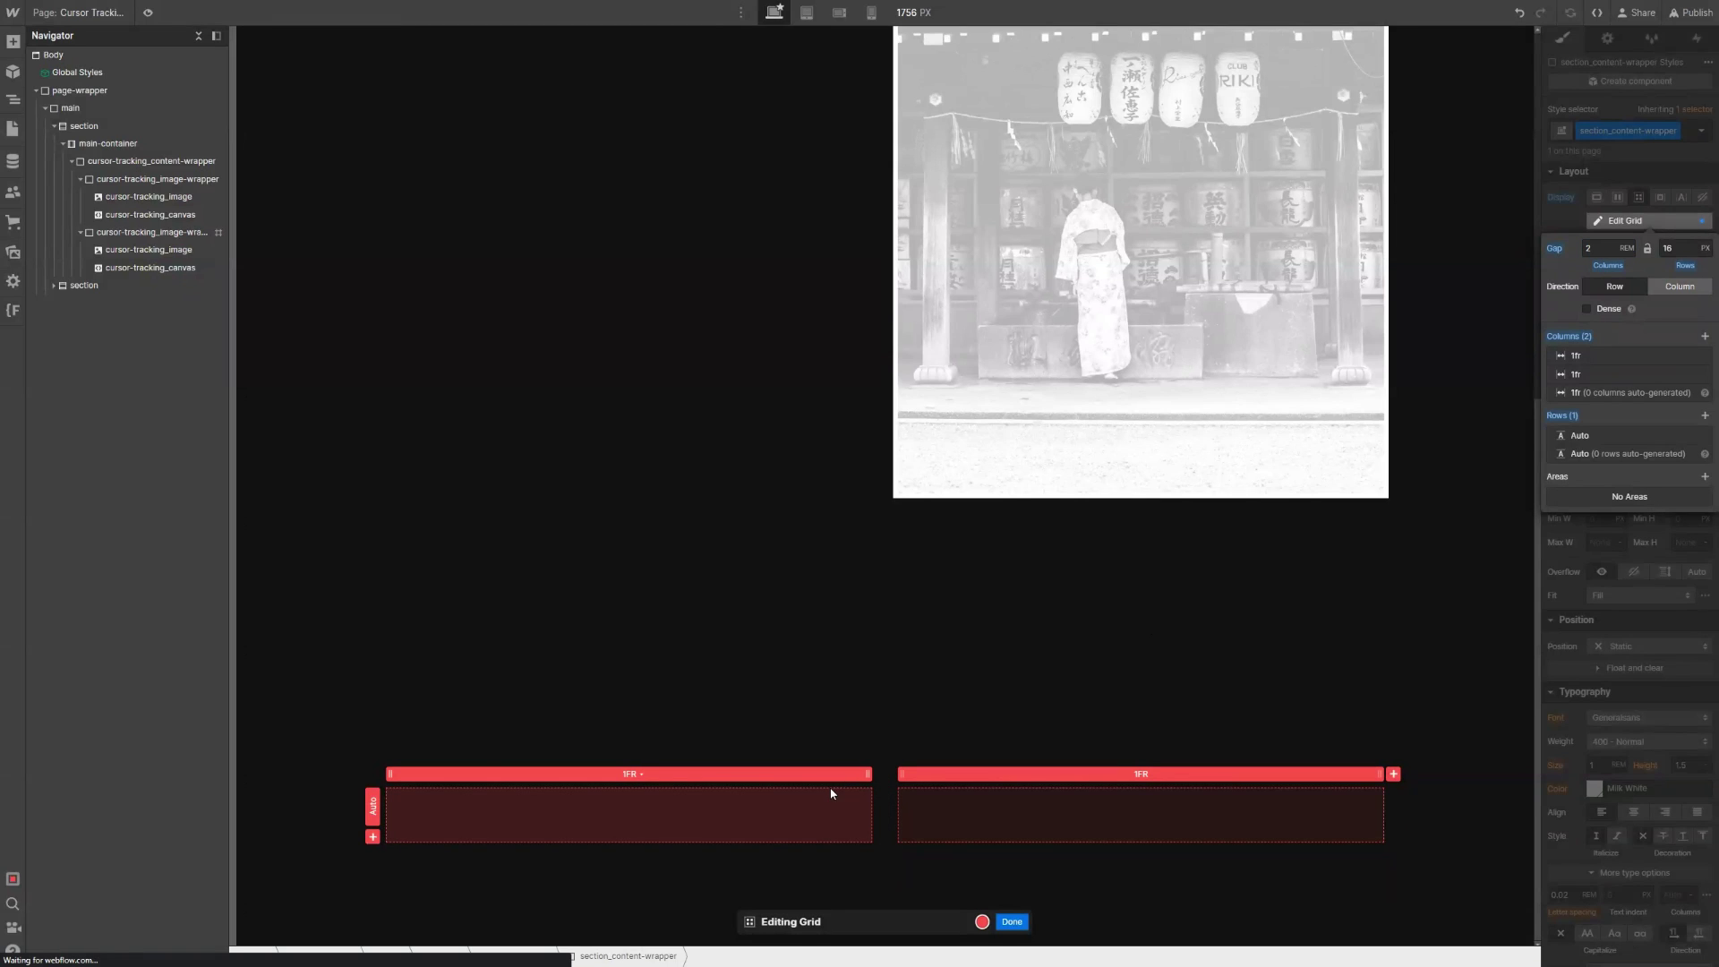
{"action": "key", "text": "Escape"}
Step: Insert an Image in section_content-wrapper and give it the class section_image
{"action": "key", "text": "ctrl+k"}
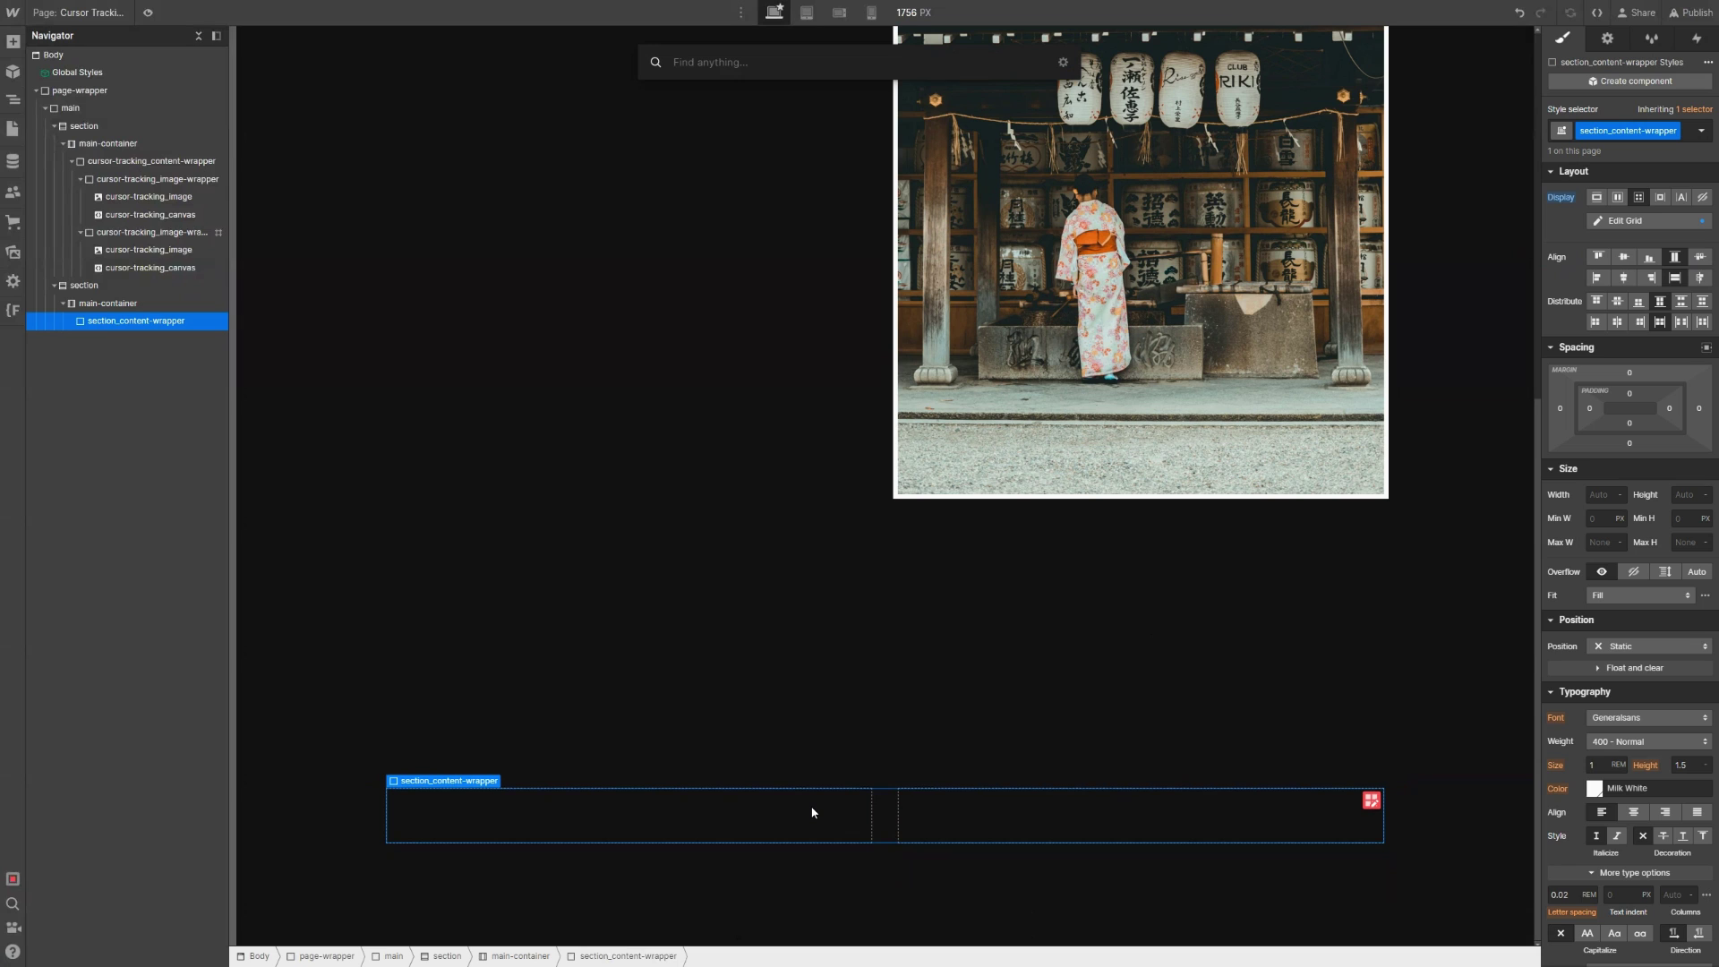
{"action": "type", "text": "image"}
{"action": "key", "text": "Return"}
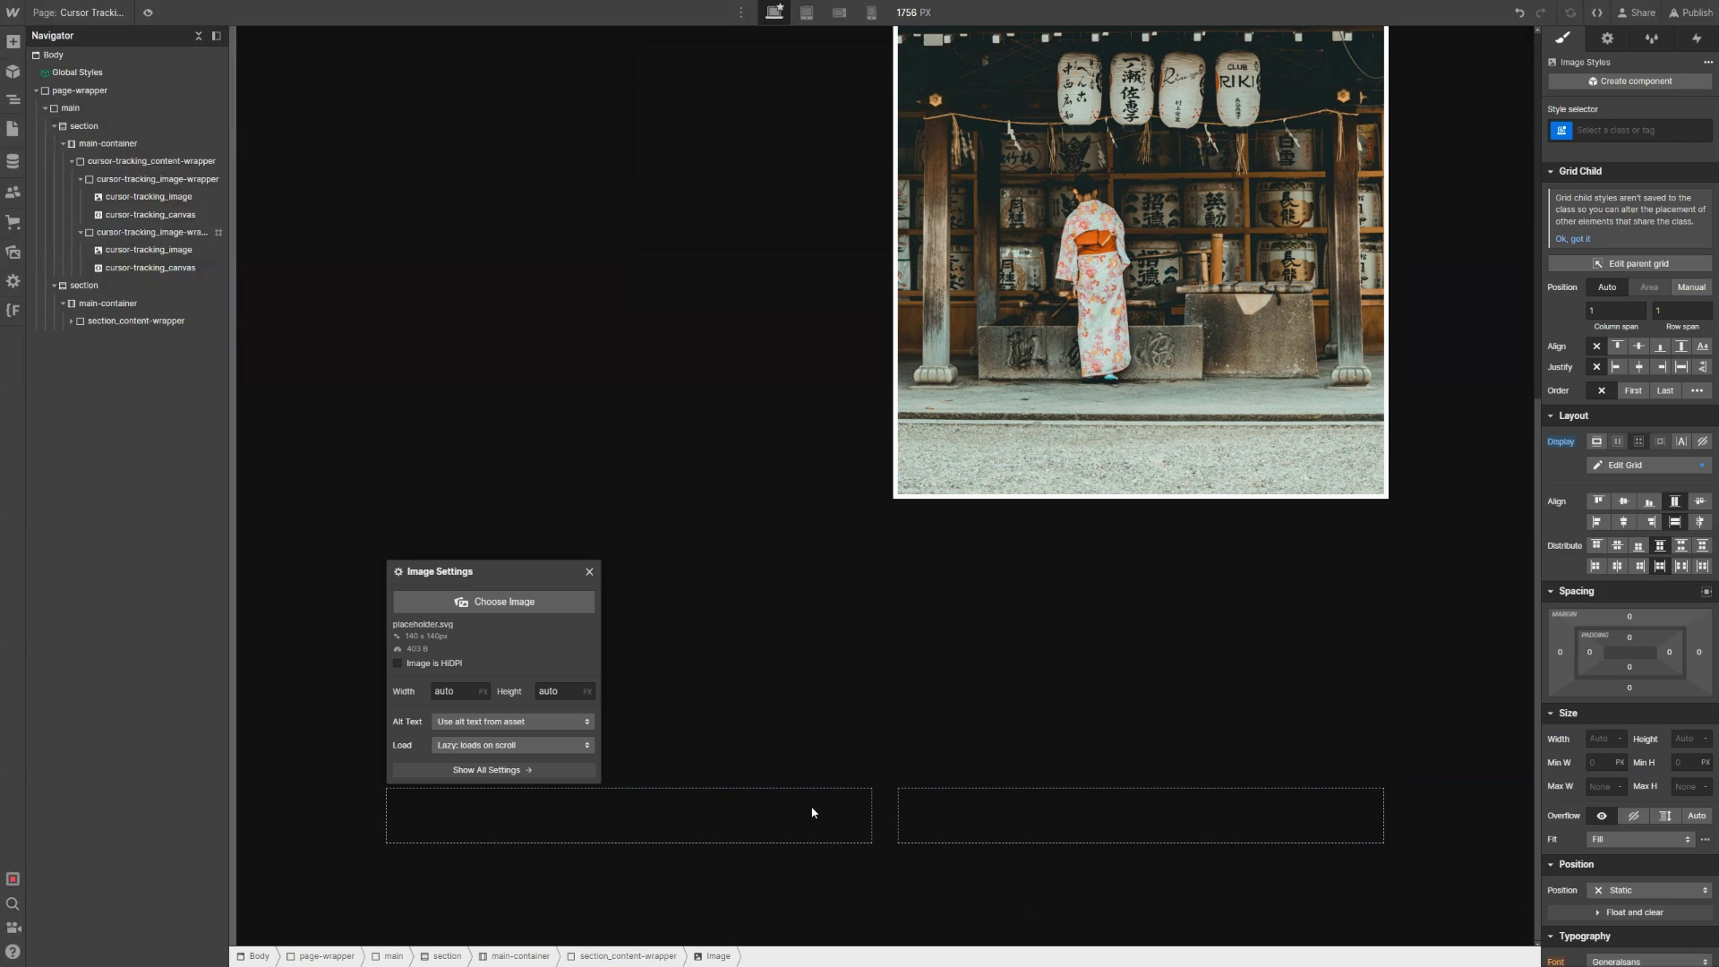
{"action": "key", "text": "ctrl+Return"}
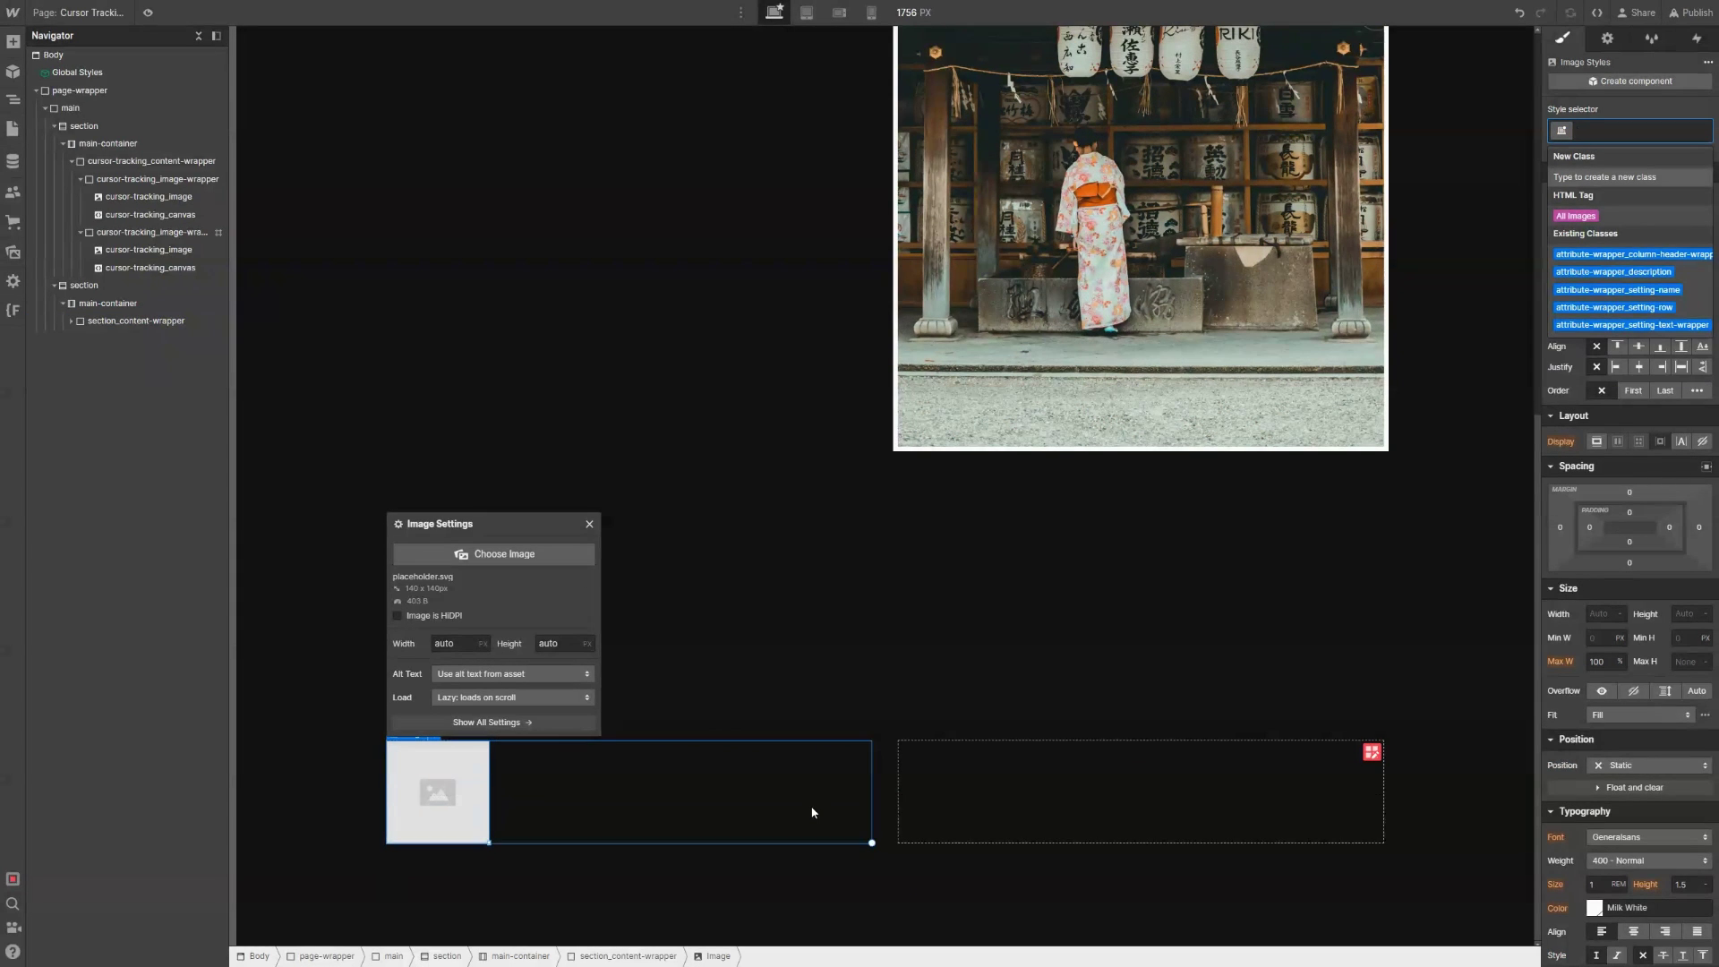
{"action": "type", "text": "section_image"}
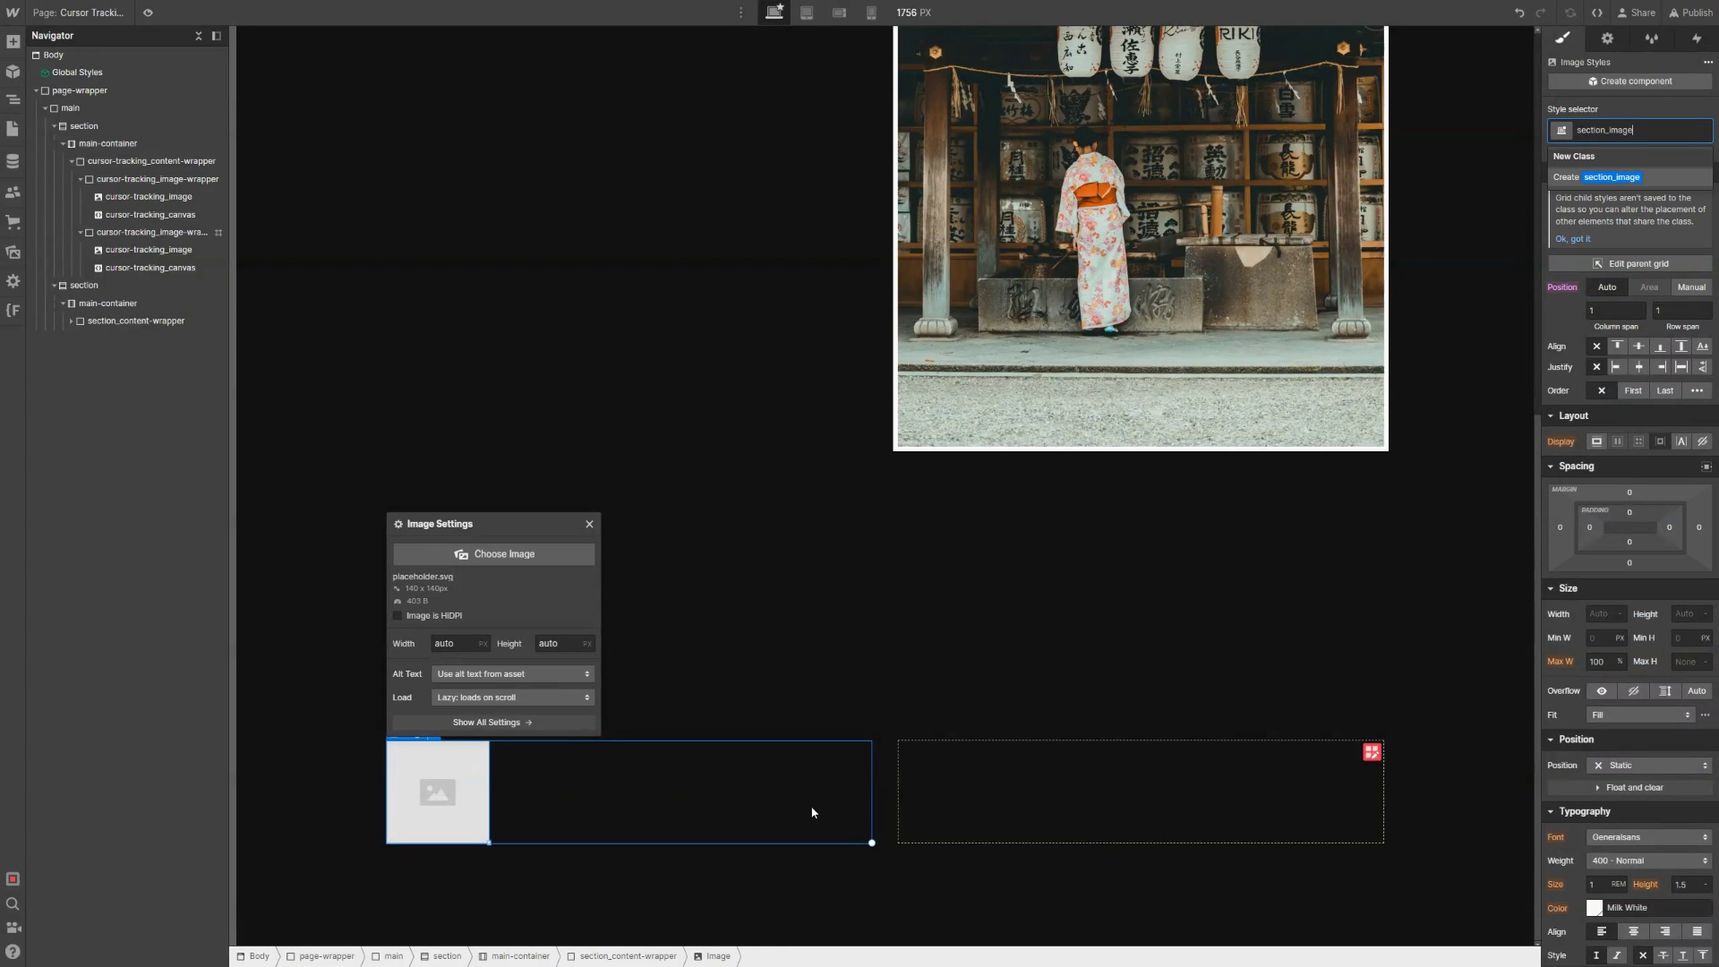
{"action": "key", "text": "Return"}
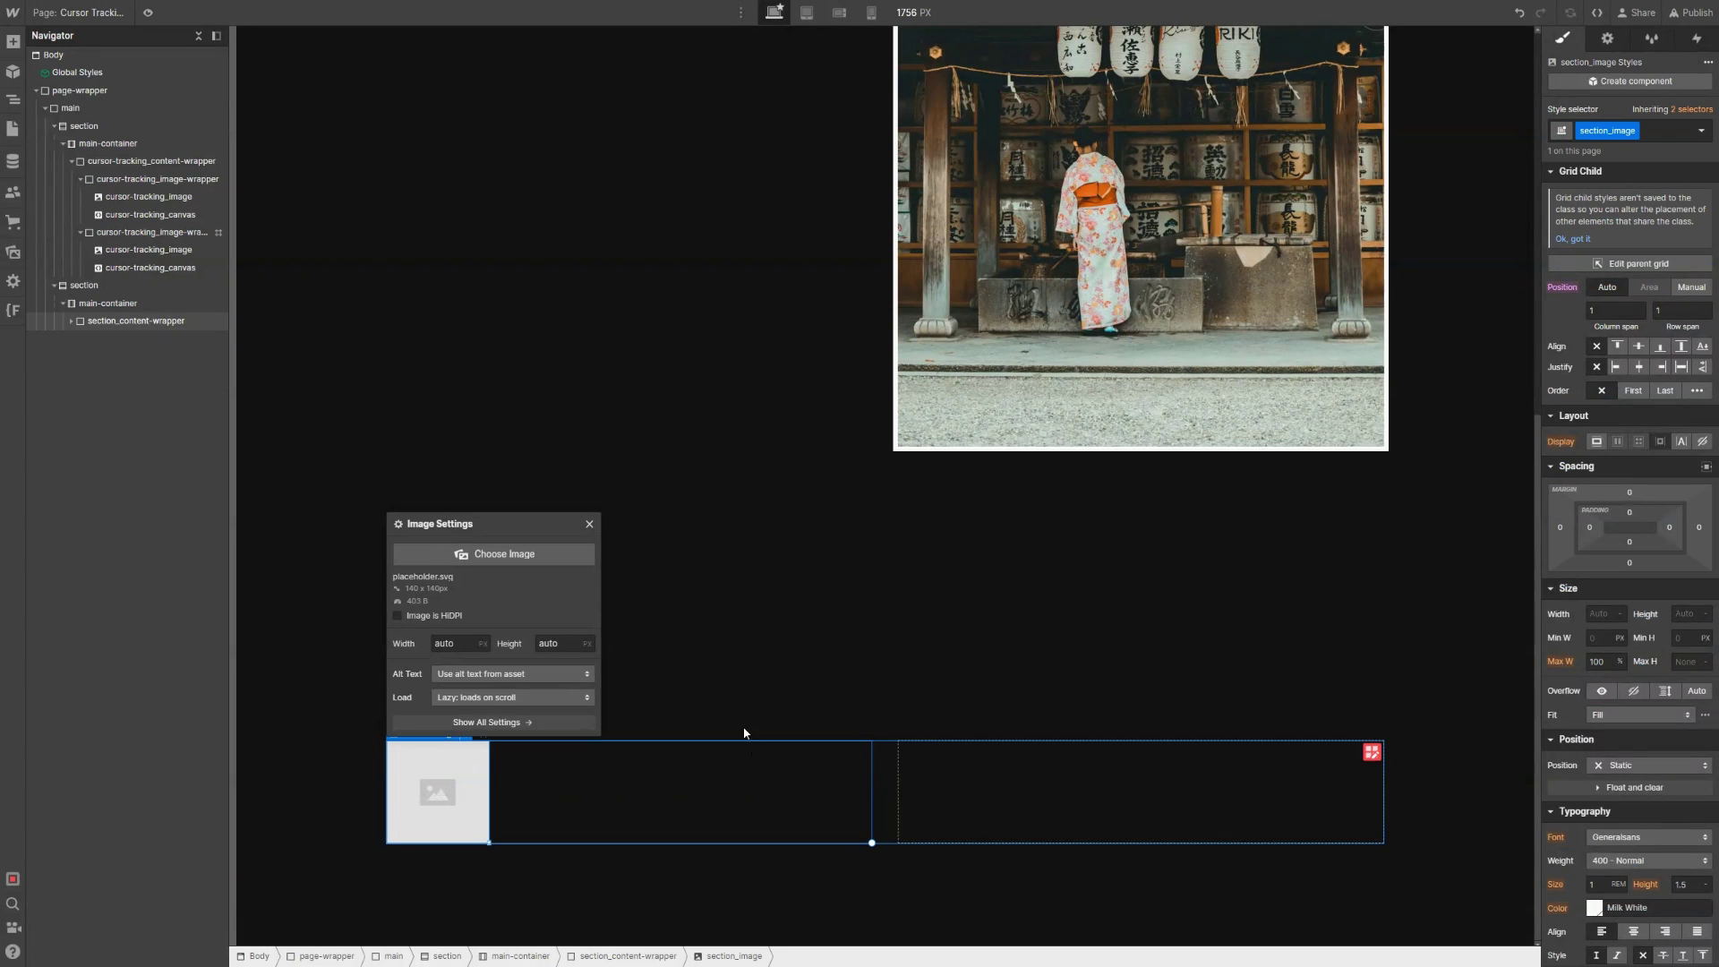
Step: Use the asset sakura-2.jpg as the picture of section_image and close the image settings
{"action": "left_click", "coordinate": [523, 557]}
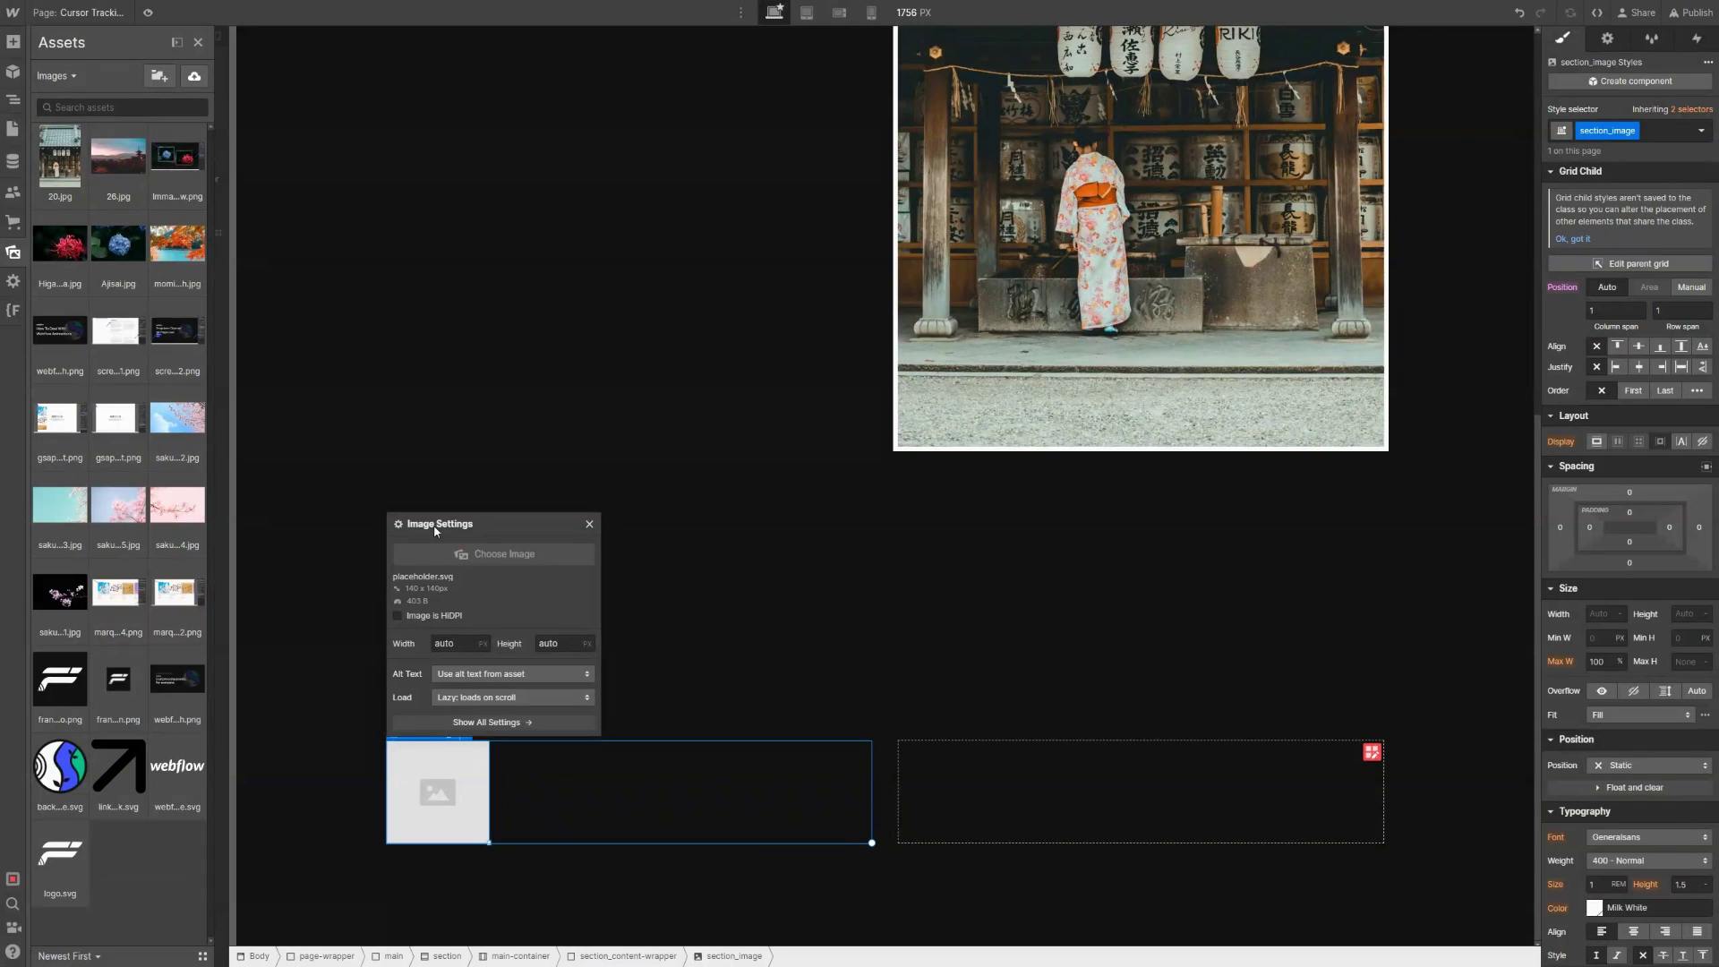
{"action": "left_click", "coordinate": [180, 411]}
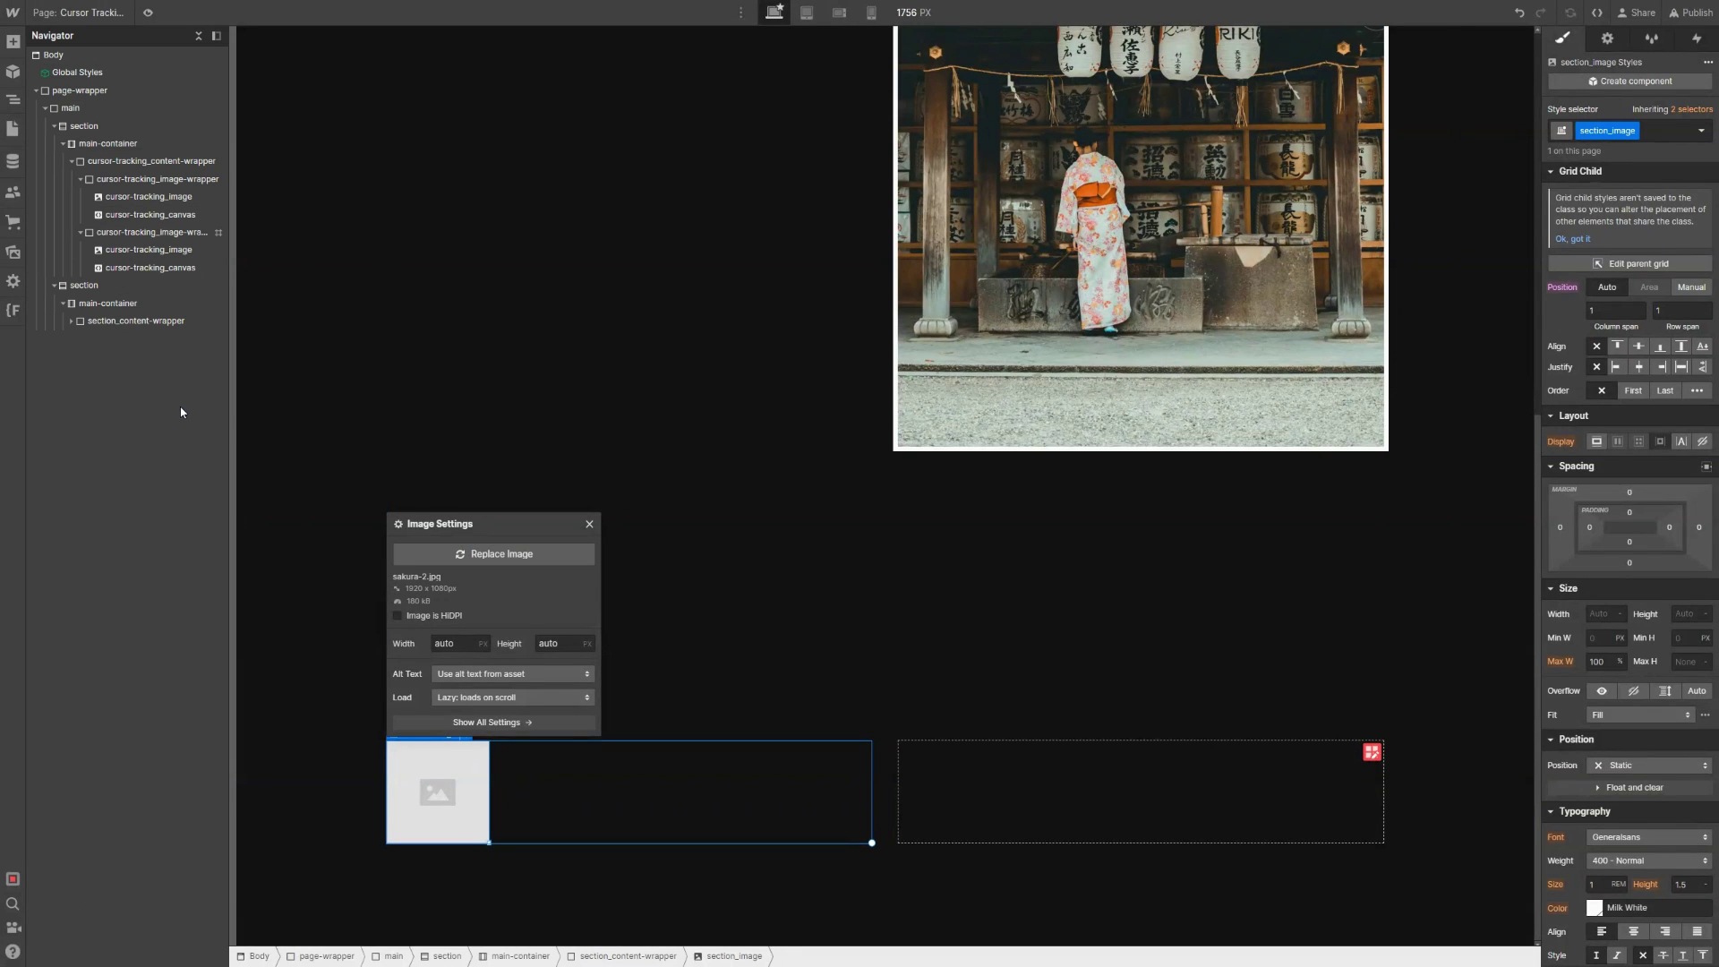
{"action": "scroll", "coordinate": [702, 681], "scroll_direction": "down", "scroll_amount": 2}
{"action": "left_click", "coordinate": [710, 717]}
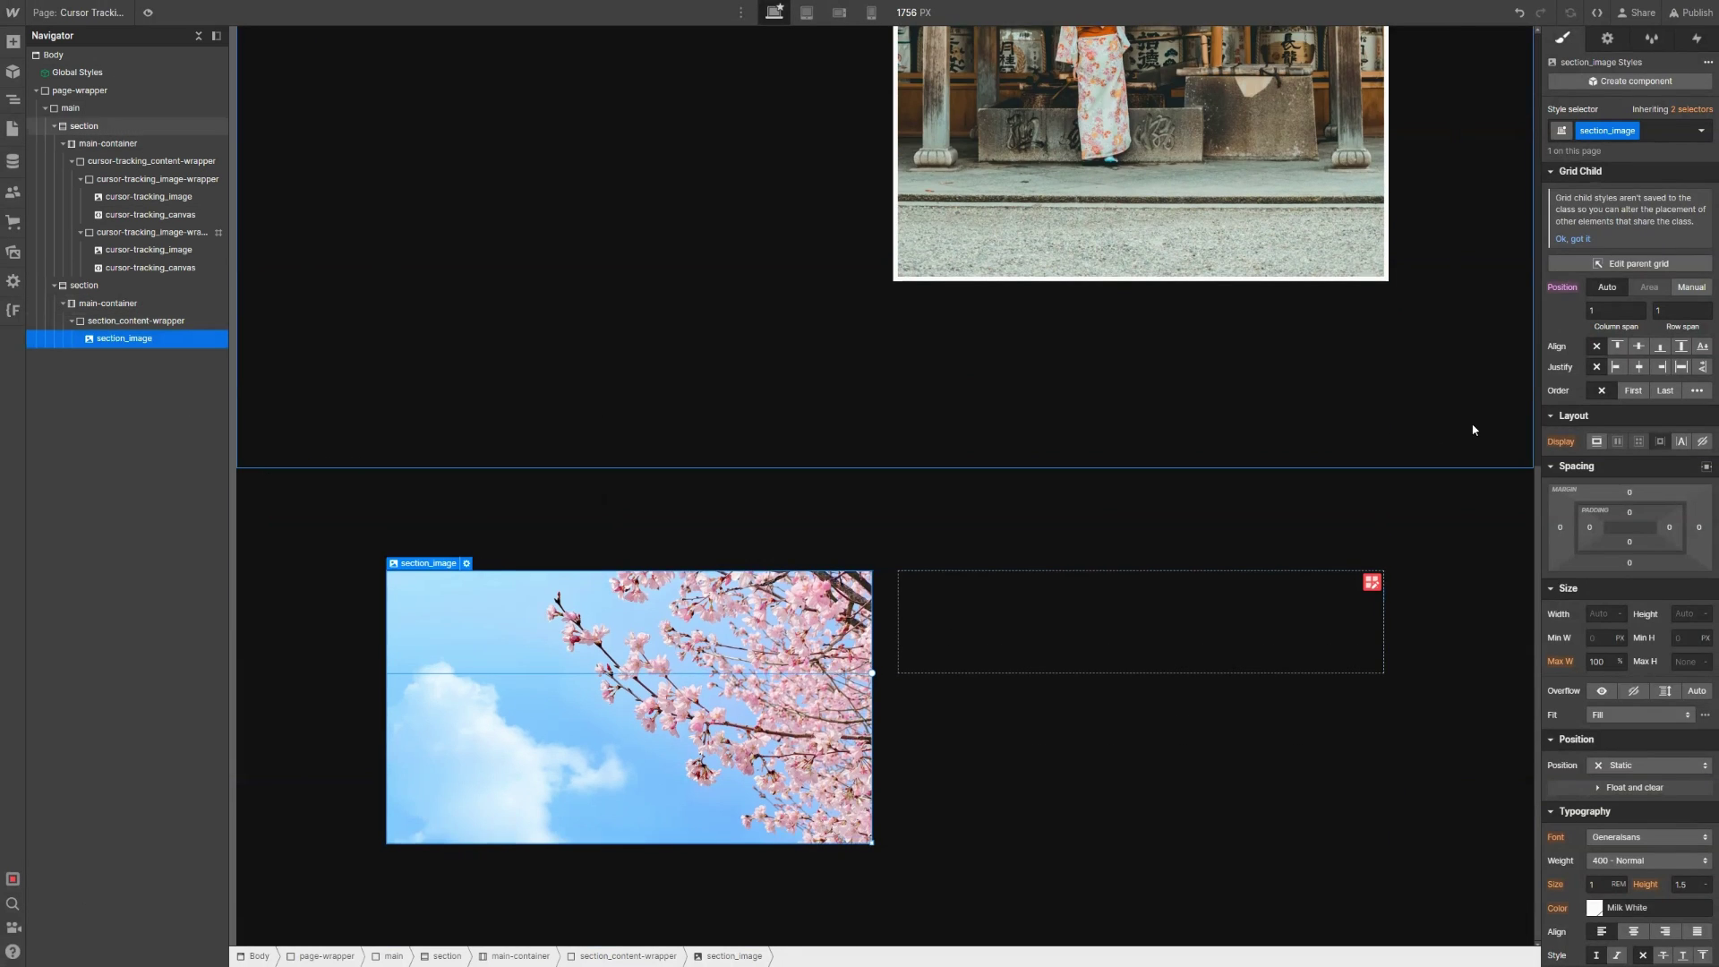
Step: Set the section_image width to 100% and its height to Auto
{"action": "left_click", "coordinate": [1600, 614]}
{"action": "type", "text": "100%"}
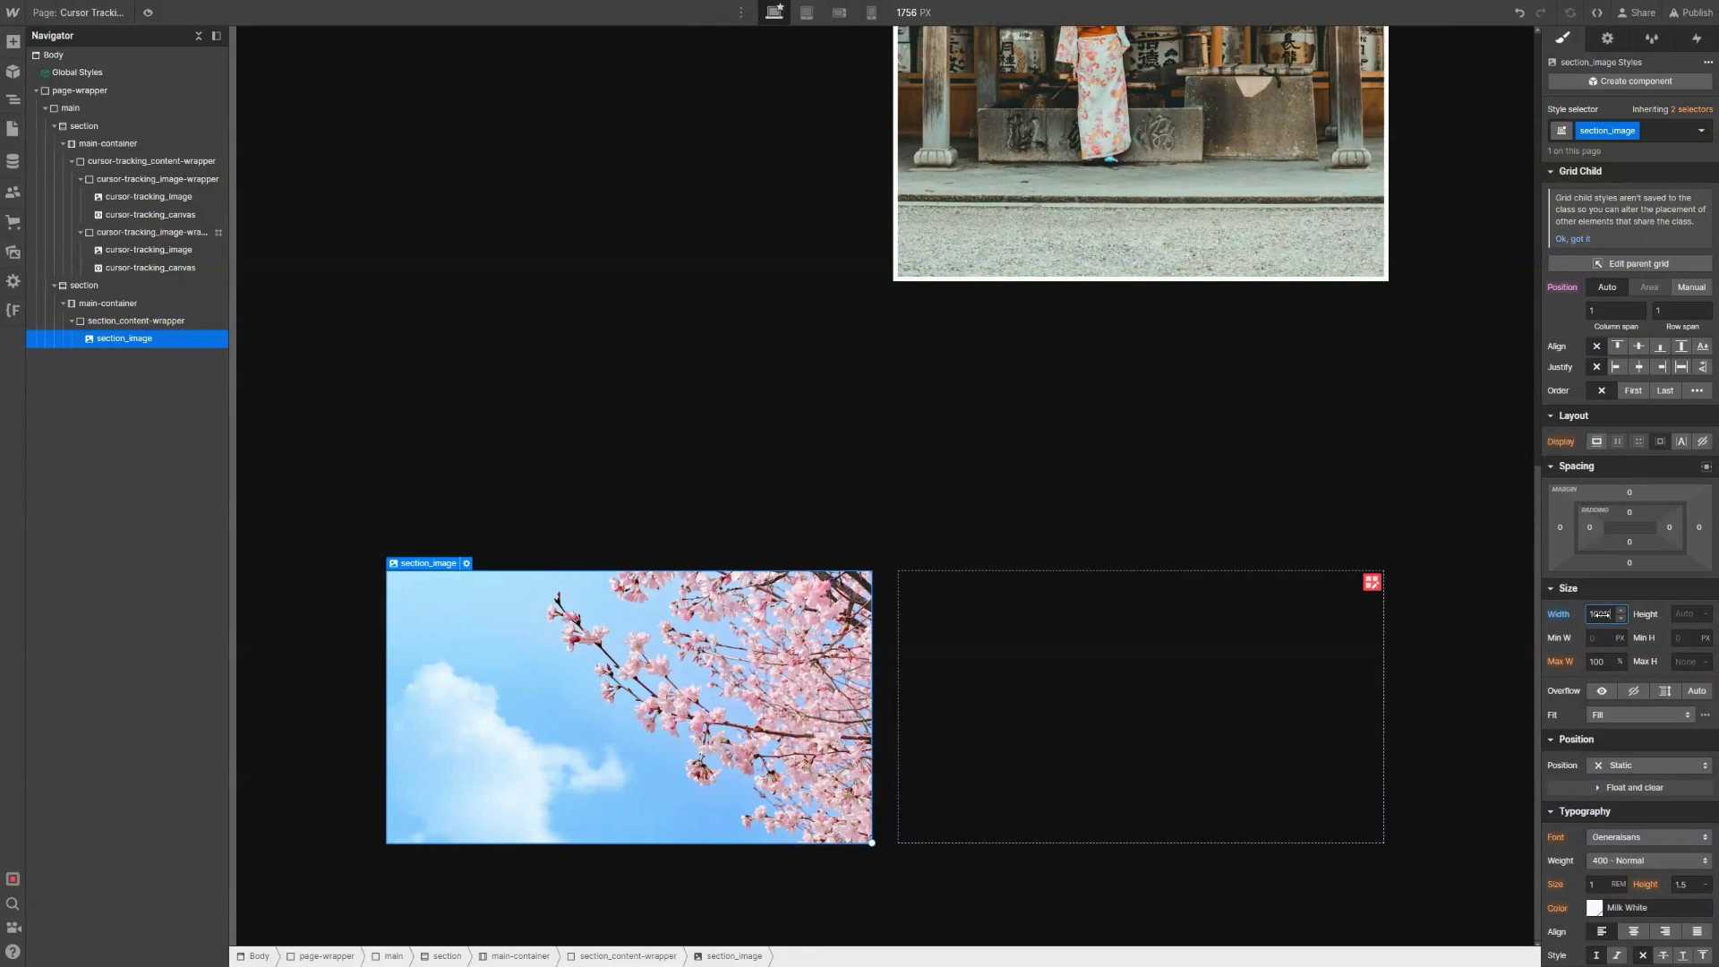
{"action": "left_click", "coordinate": [1683, 614]}
{"action": "double_click", "coordinate": [1683, 614]}
{"action": "type", "text": "a"}
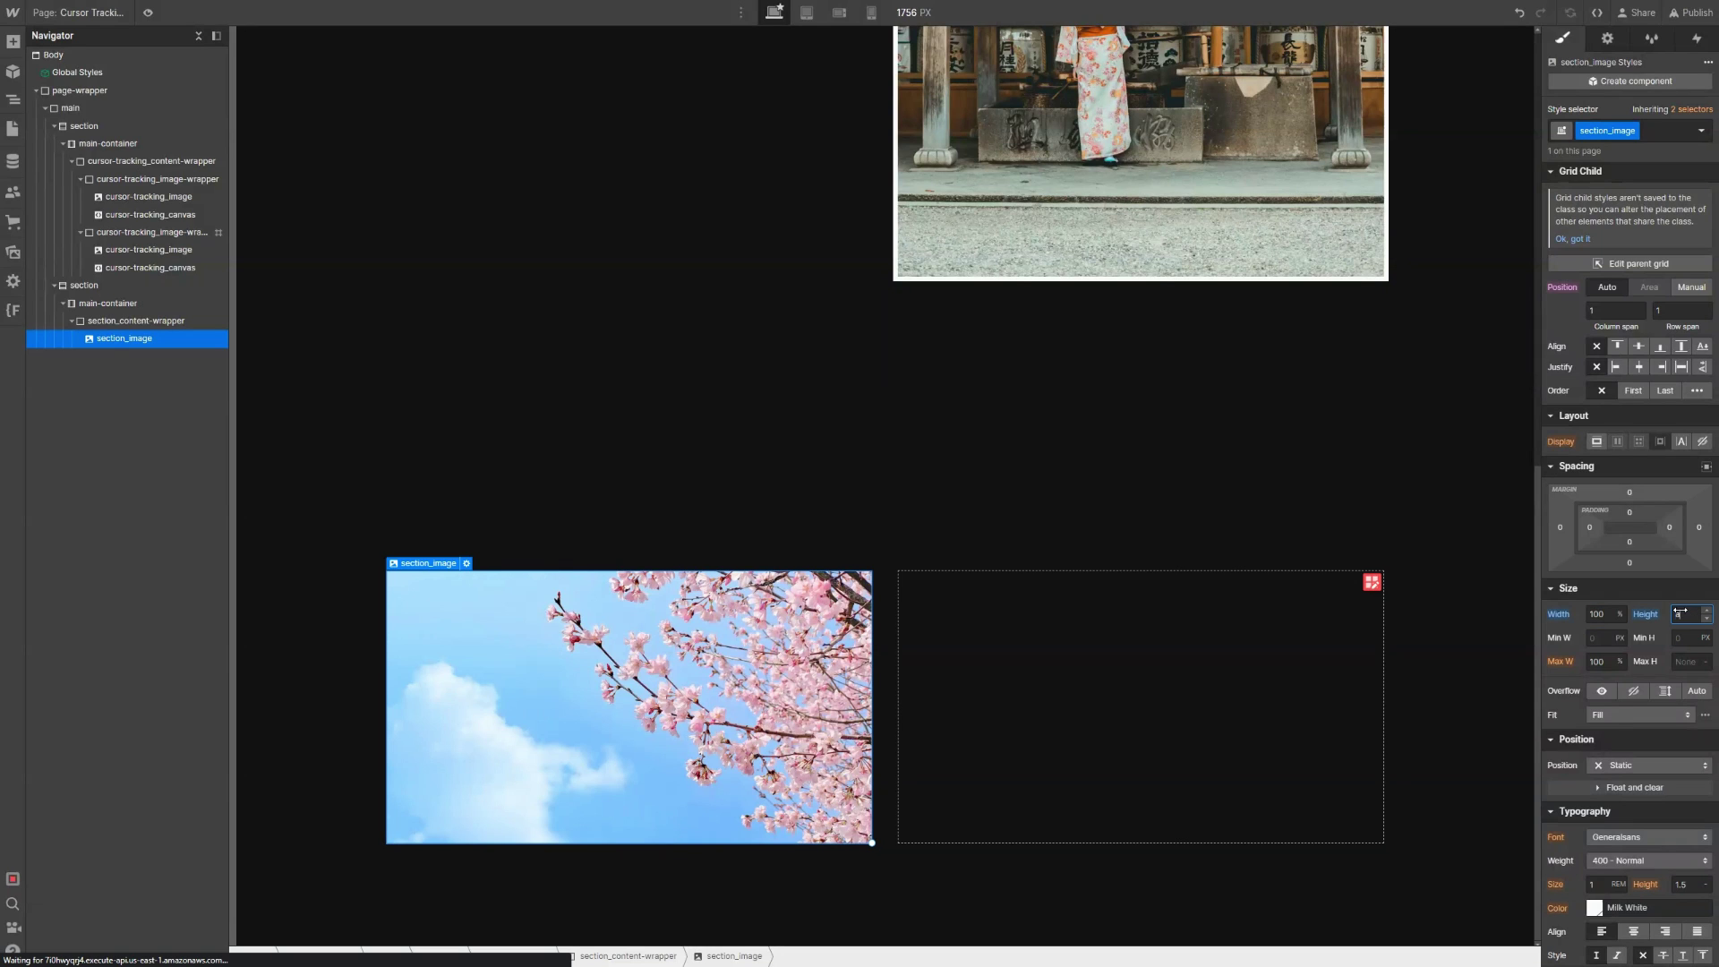
Step: Insert a Div Block in the empty grid cell of section_content-wrapper and give it the class section_text-wrapper
{"action": "left_click", "coordinate": [1277, 664]}
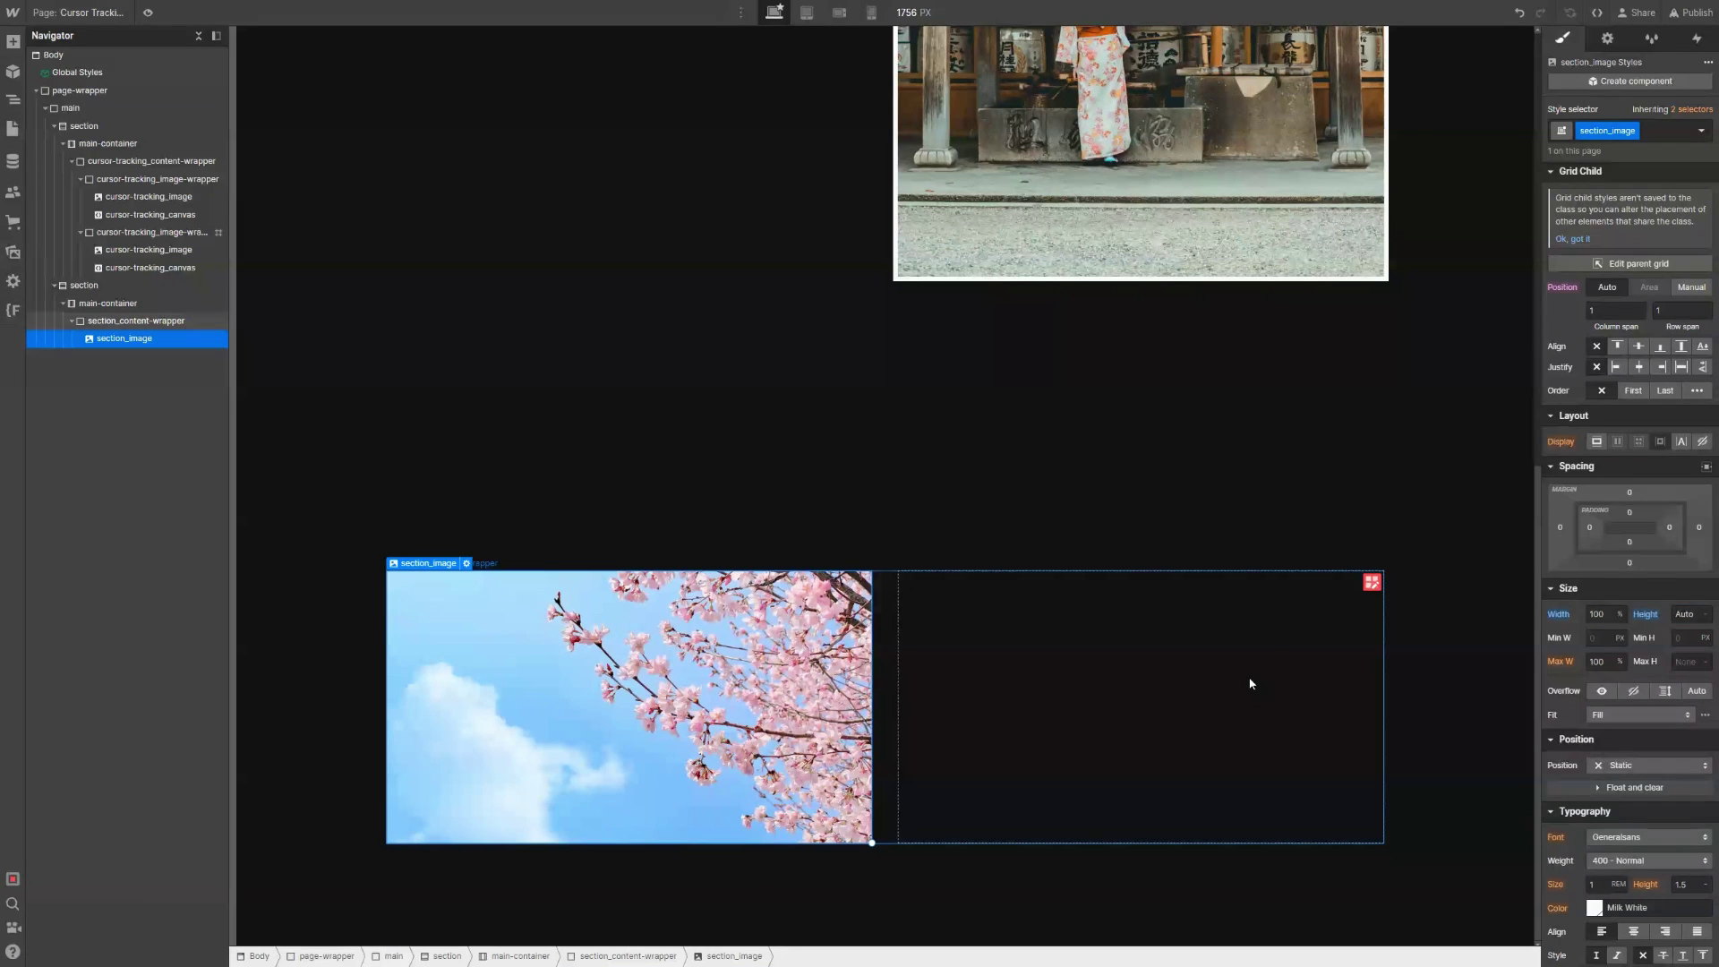
{"action": "key", "text": "ctrl+e"}
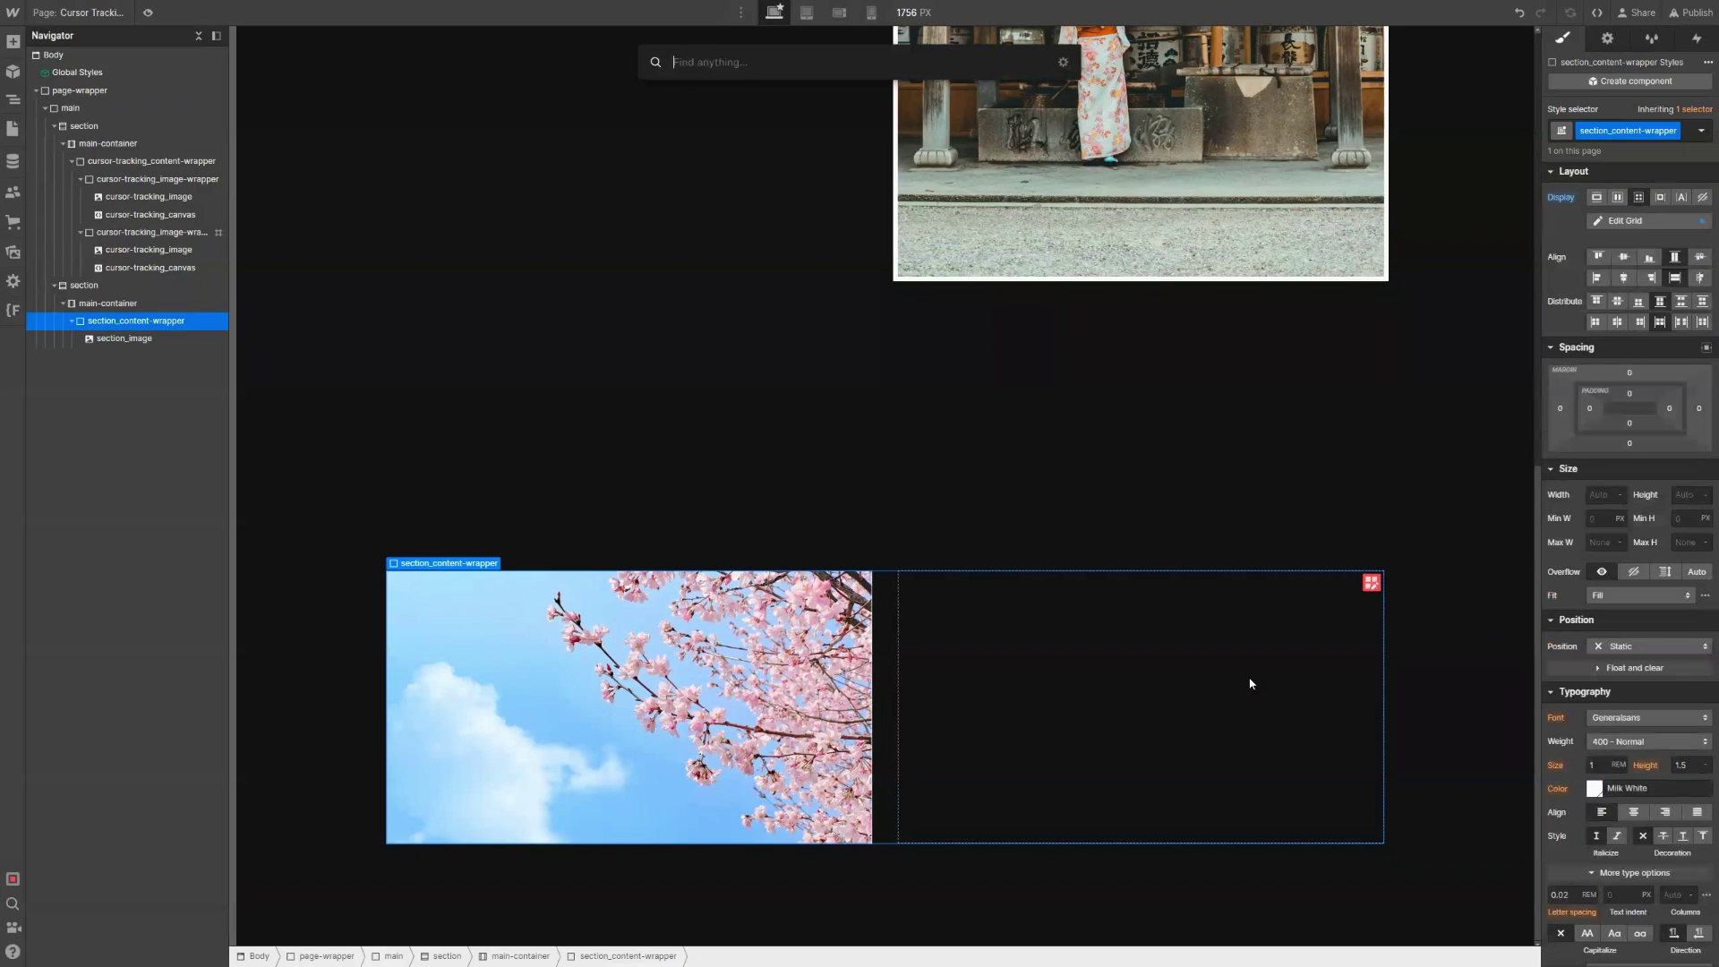
{"action": "type", "text": "div block"}
{"action": "key", "text": "Return"}
{"action": "key", "text": "ctrl+Return"}
{"action": "type", "text": "section_text-wrapper"}
{"action": "key", "text": "Return"}
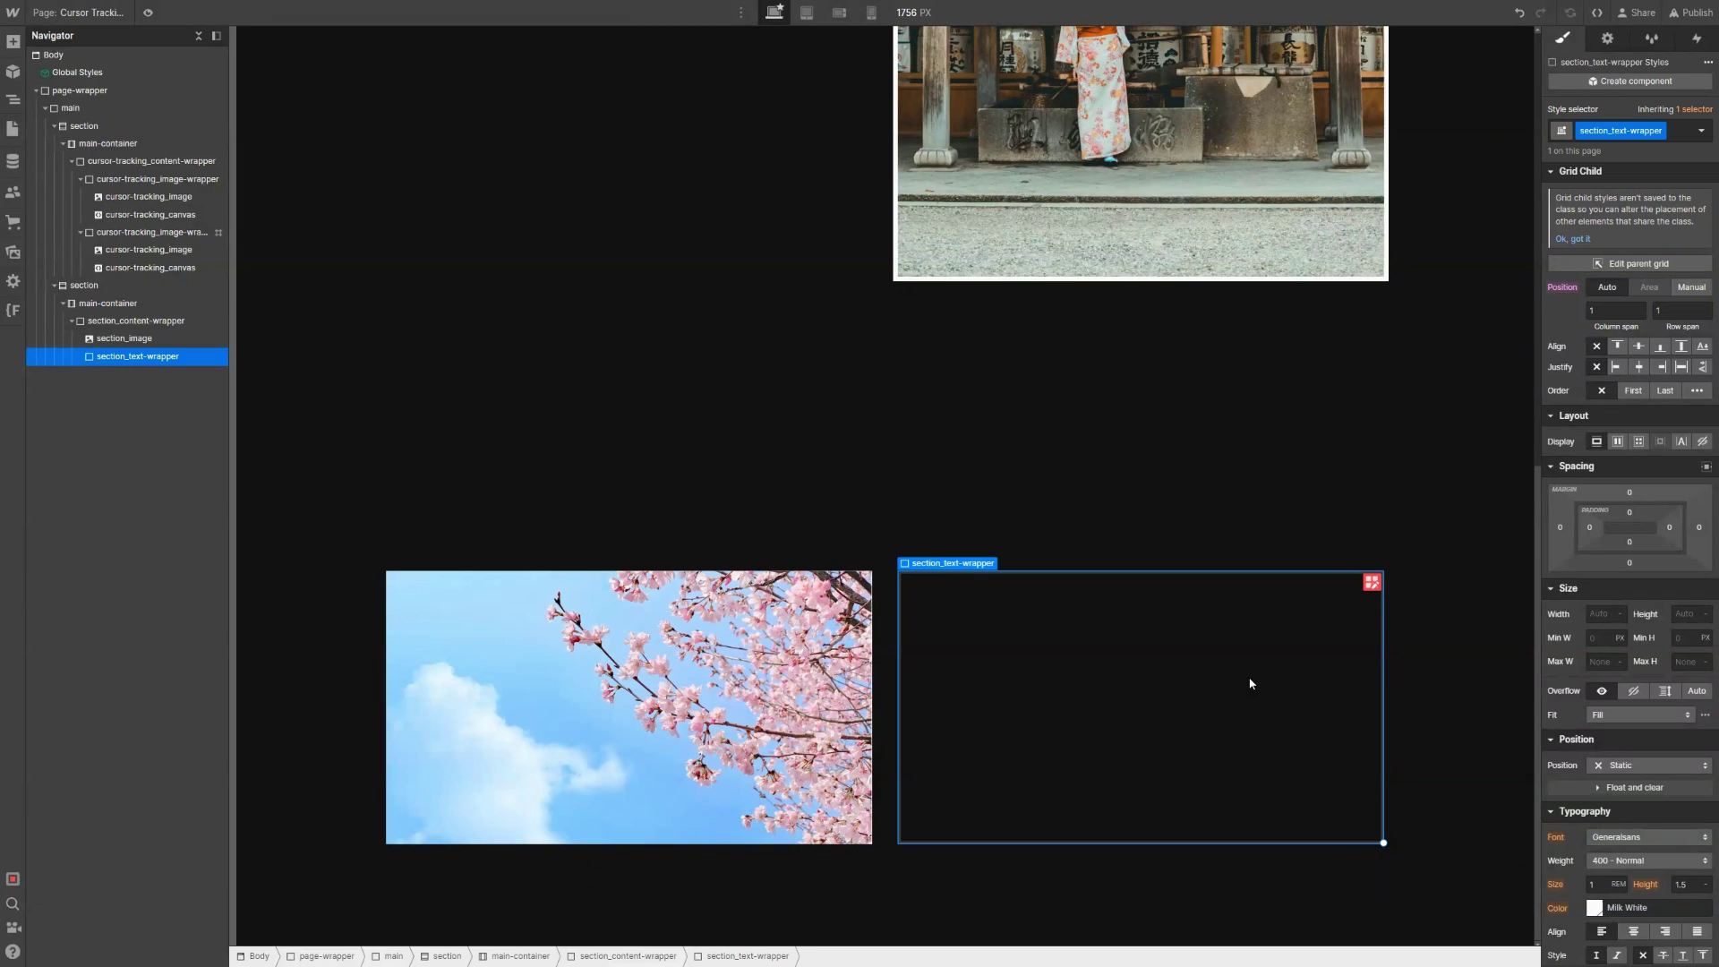
Step: Insert a Heading in section_text-wrapper and set its type to H2
{"action": "key", "text": "ctrl+k"}
{"action": "type", "text": "head"}
{"action": "key", "text": "Return"}
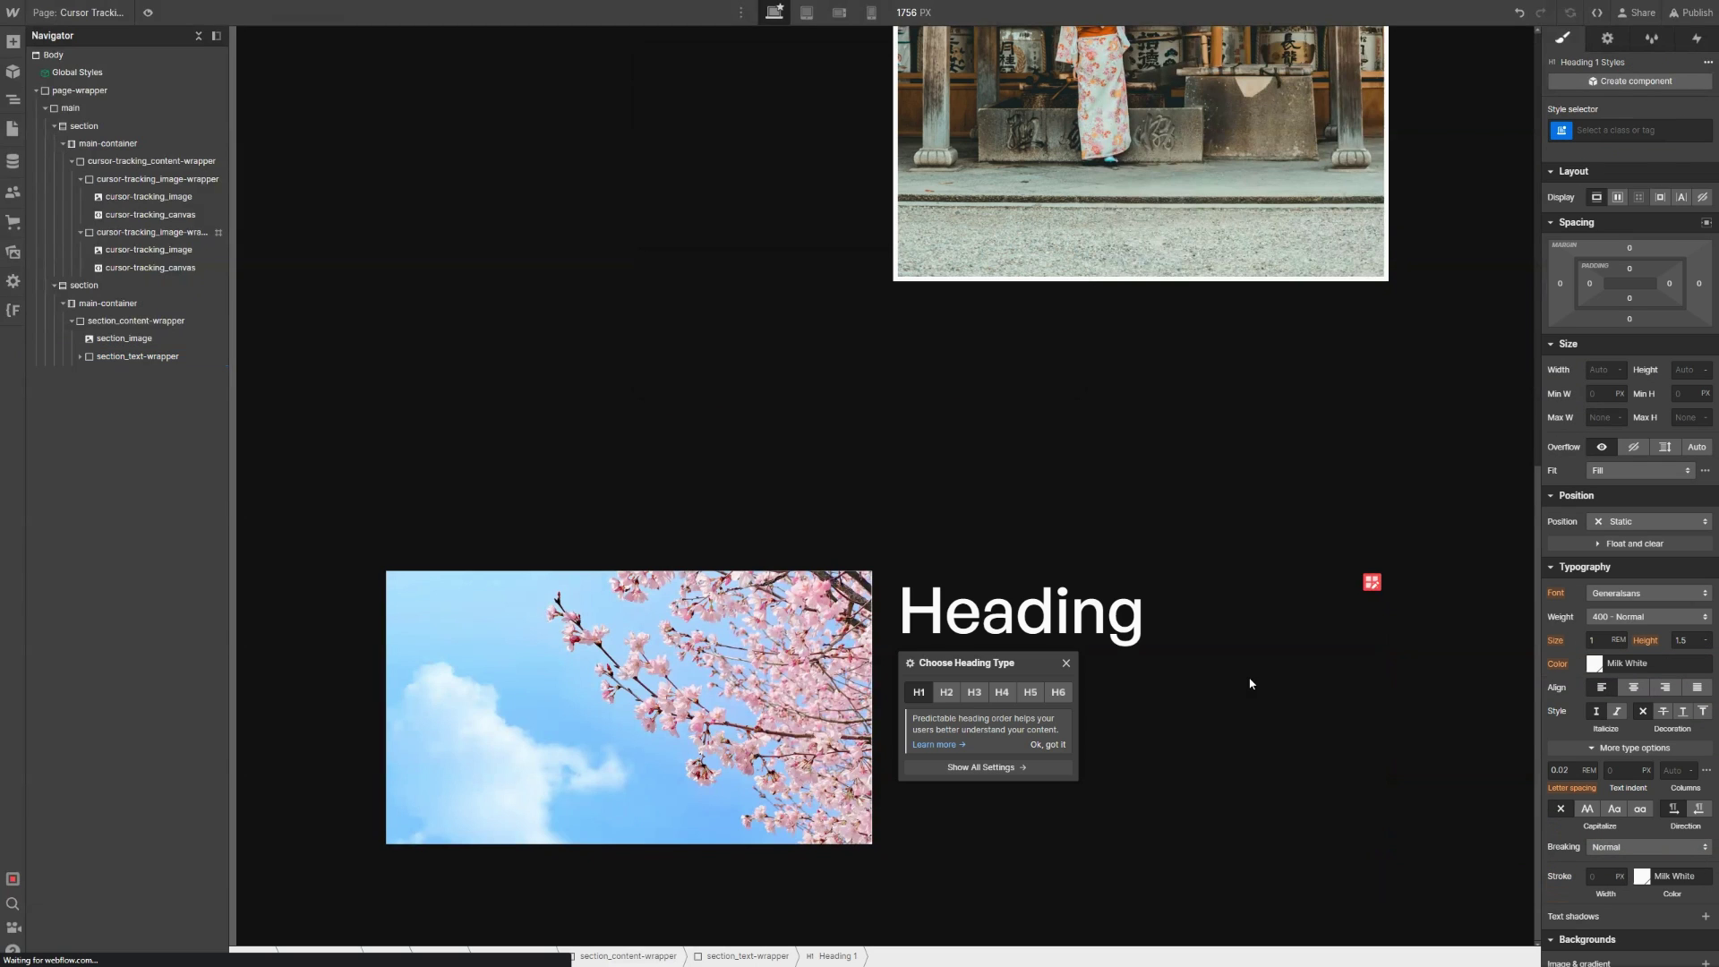
{"action": "left_click", "coordinate": [946, 692]}
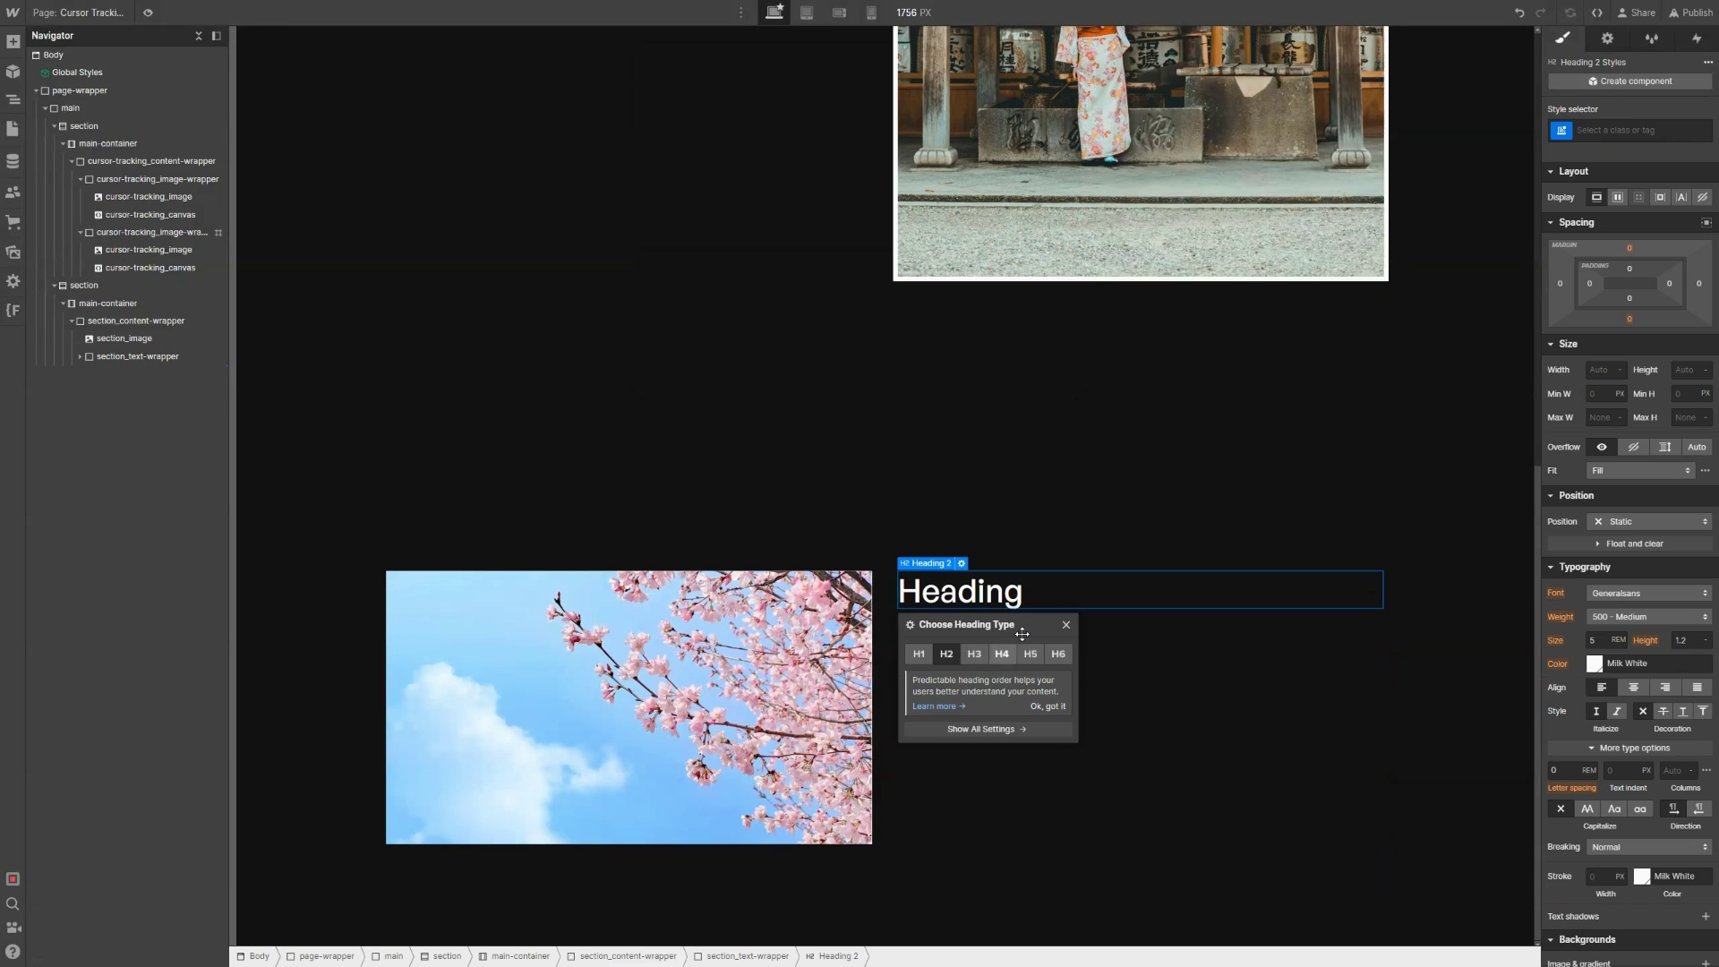
Step: Insert a Paragraph below the H2 heading and duplicate it once
{"action": "key", "text": "ctrl+k"}
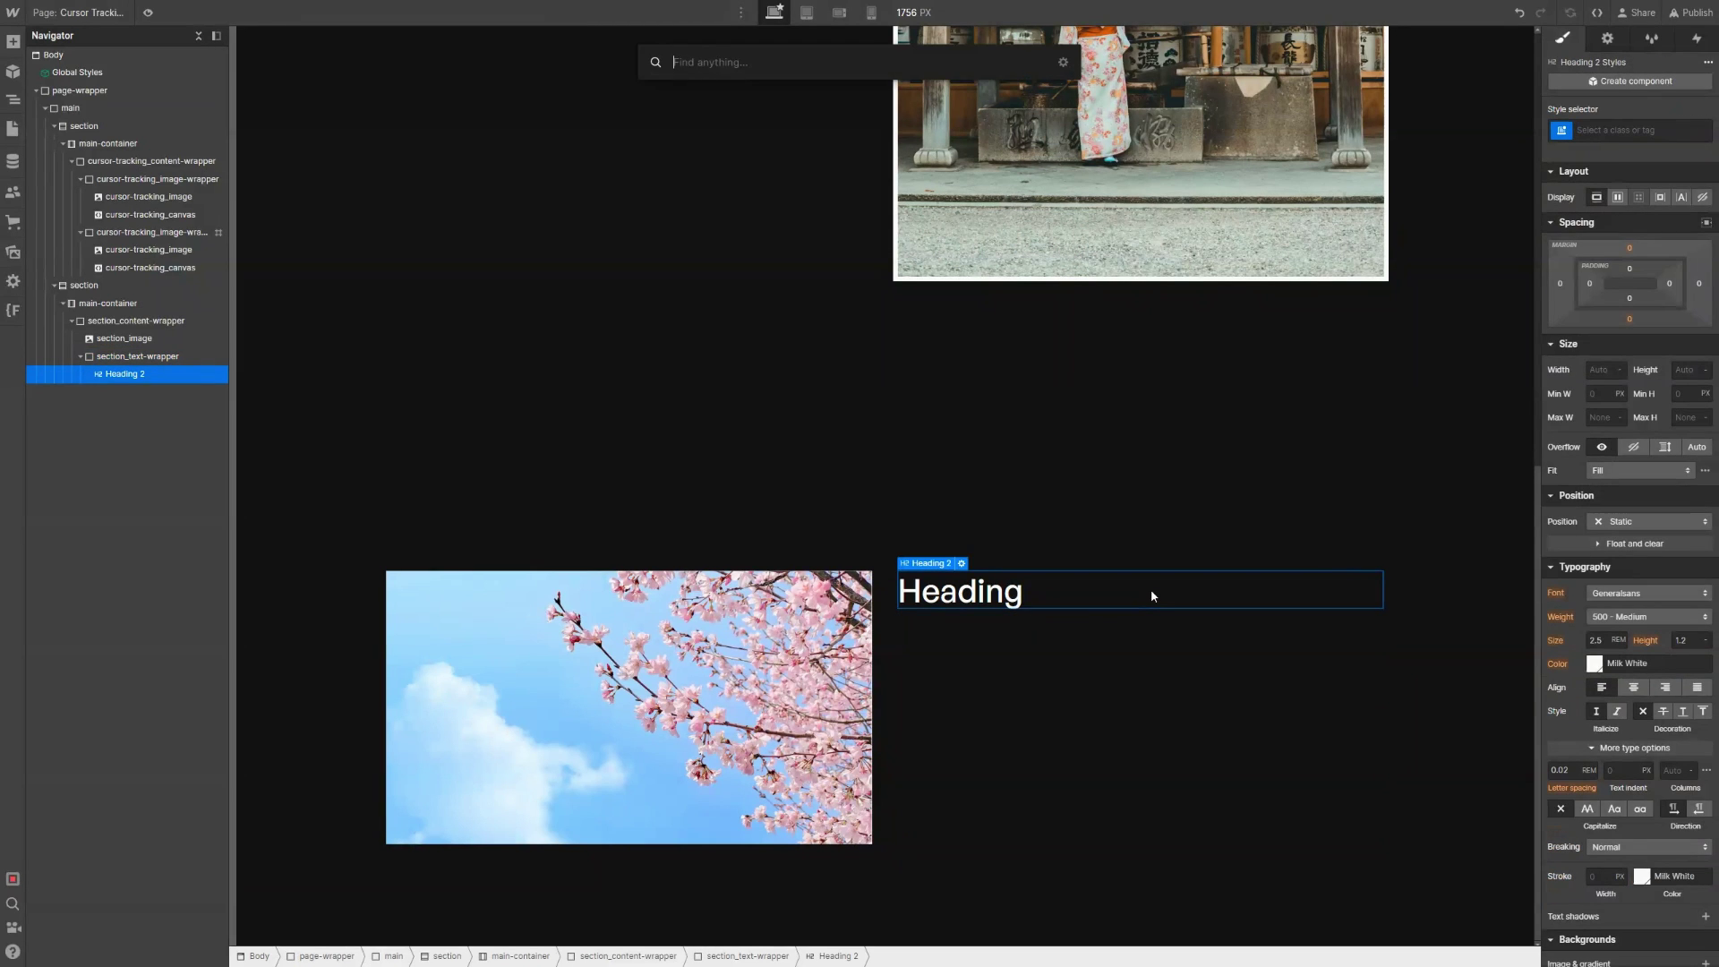
{"action": "type", "text": "p"}
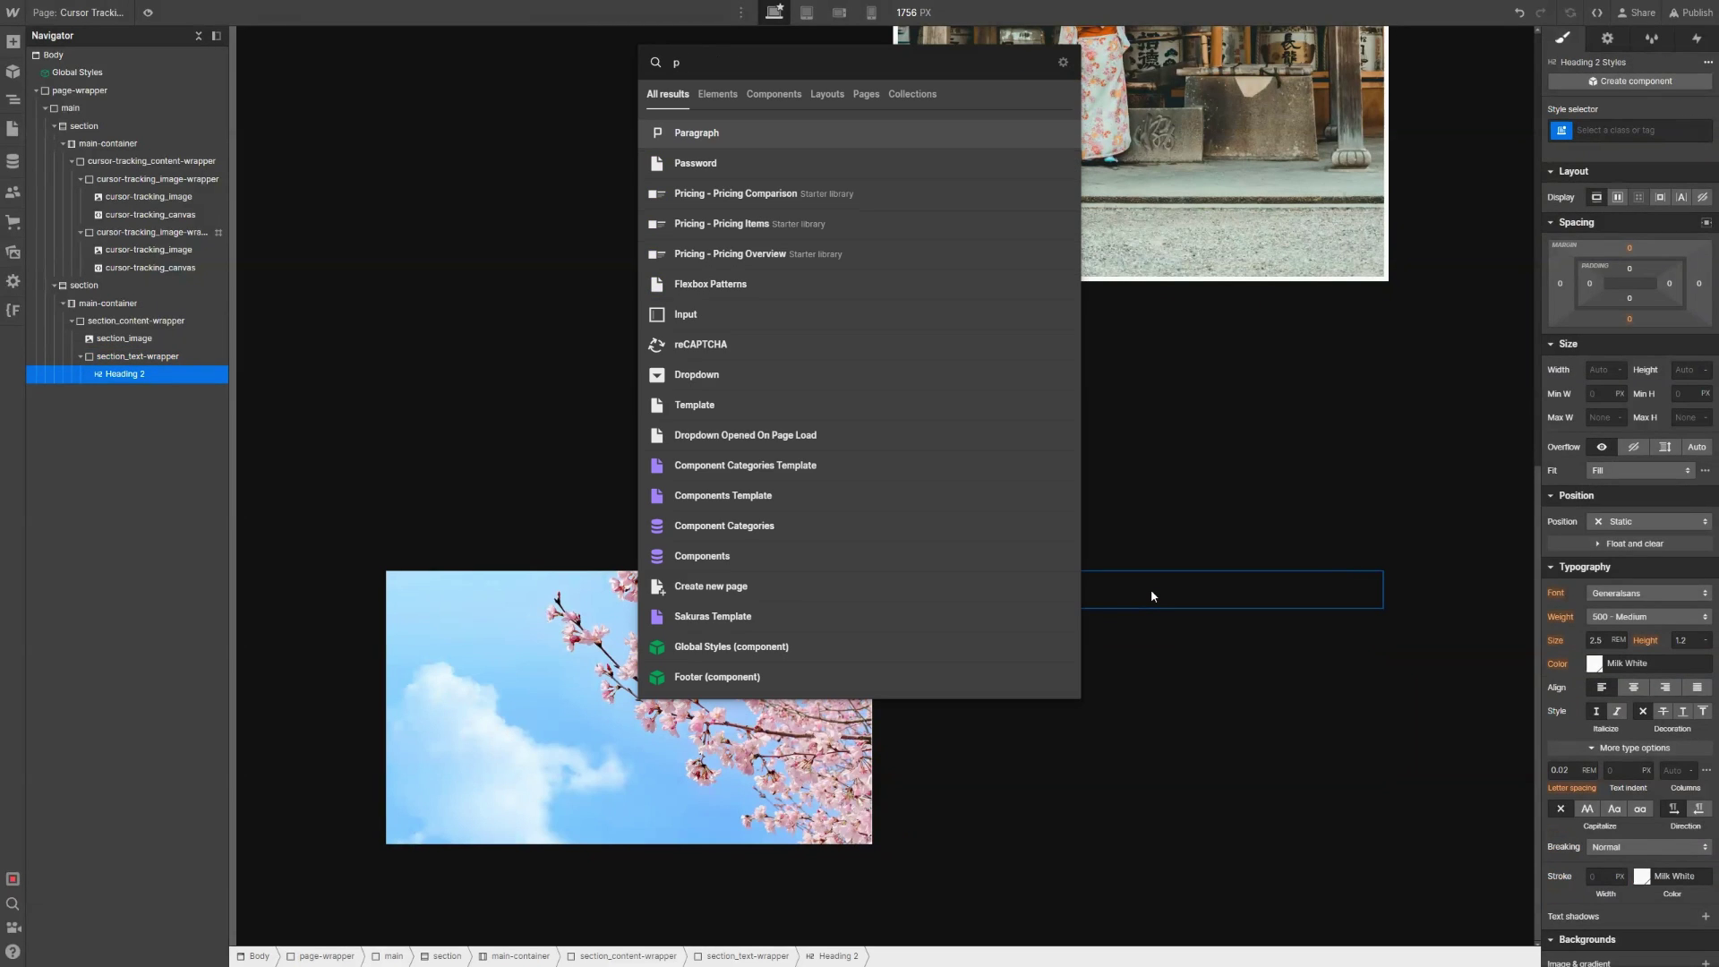
{"action": "key", "text": "Return"}
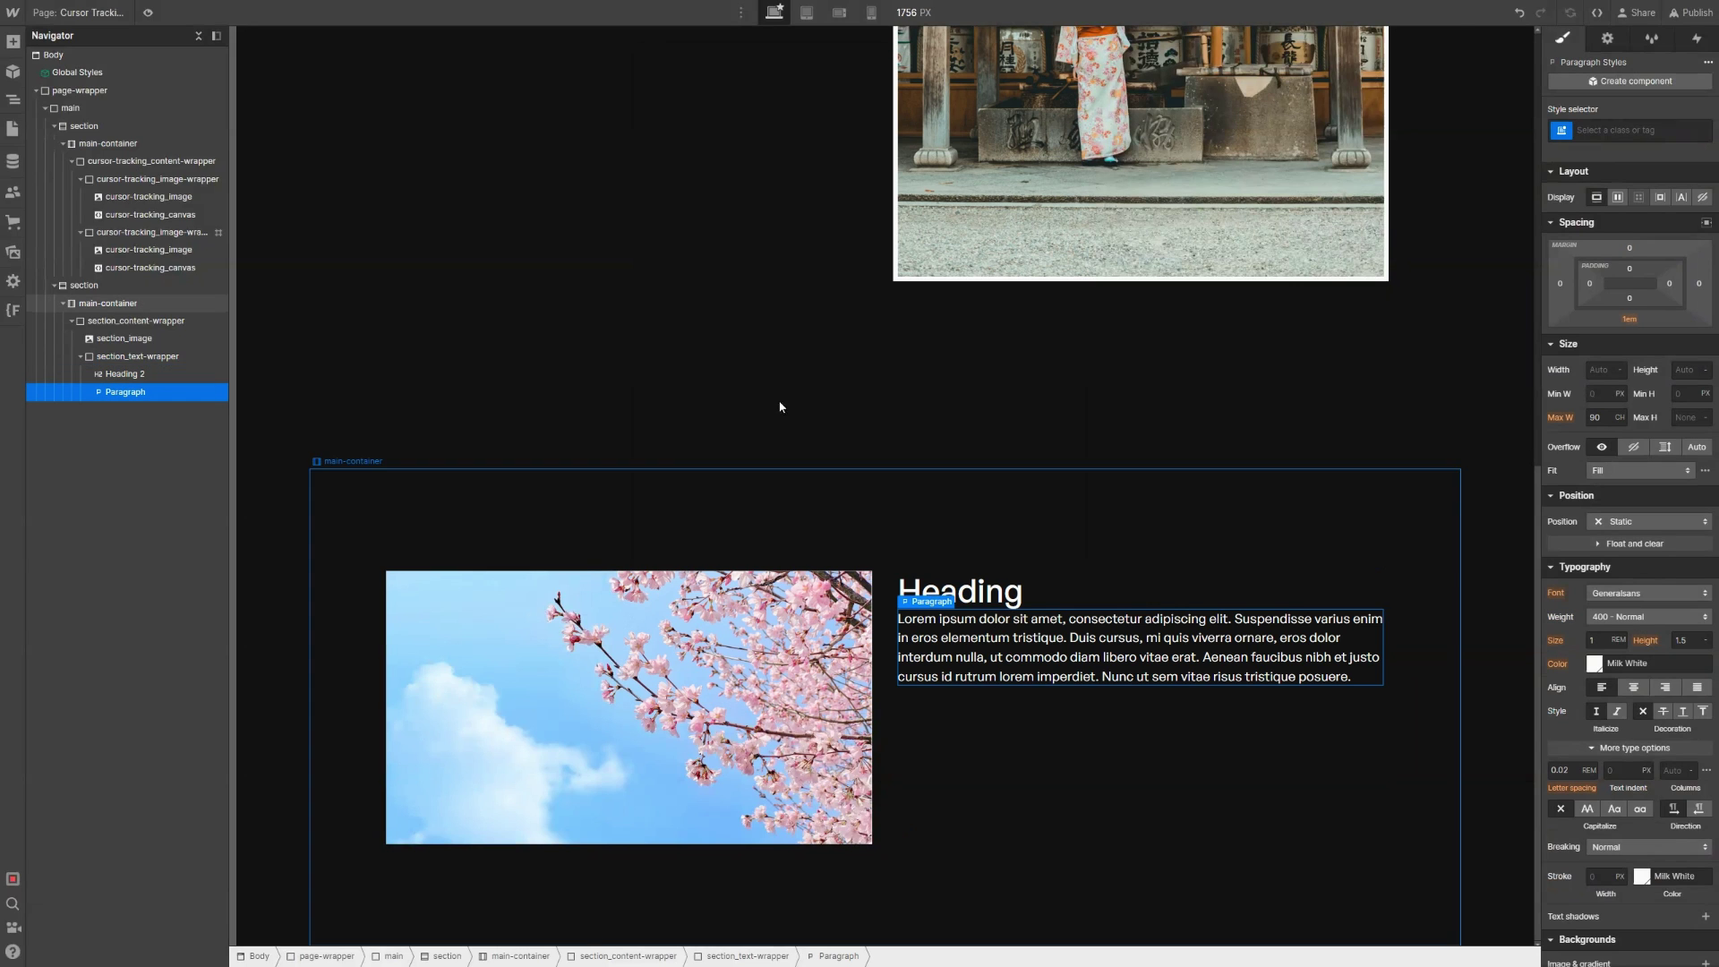
{"action": "key", "text": "ctrl+d"}
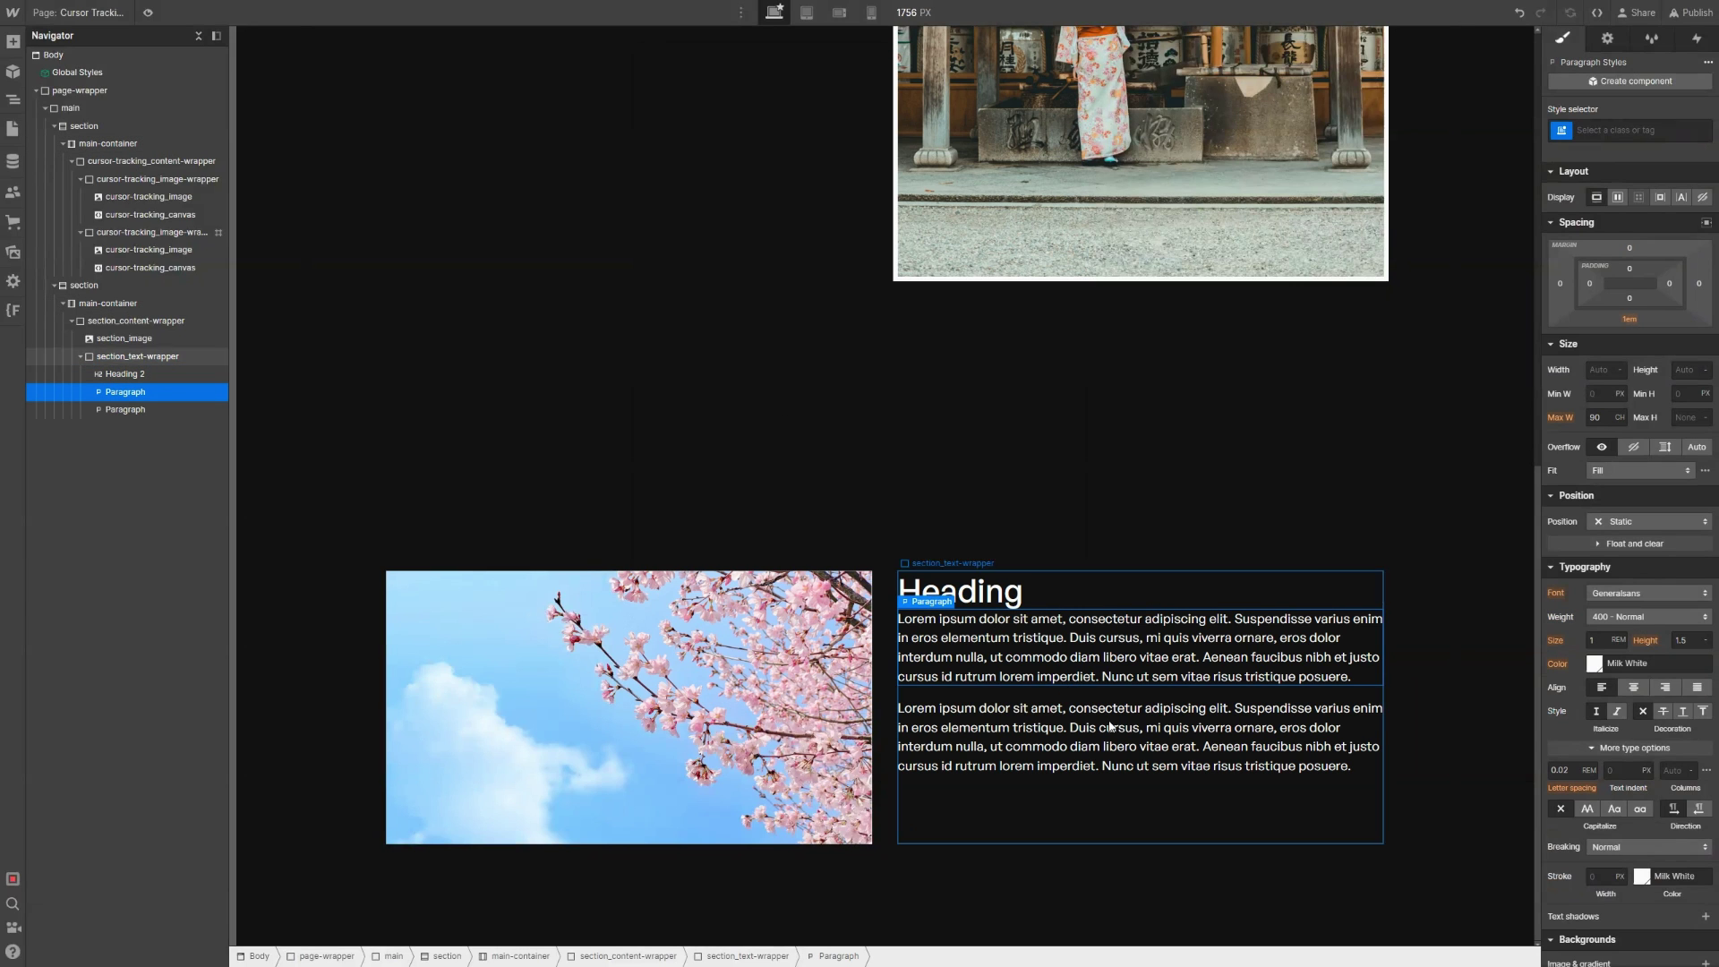
Step: Select the second section and copy the component attribute name fc-cursor-tracking from the documentation page
{"action": "left_click", "coordinate": [891, 810]}
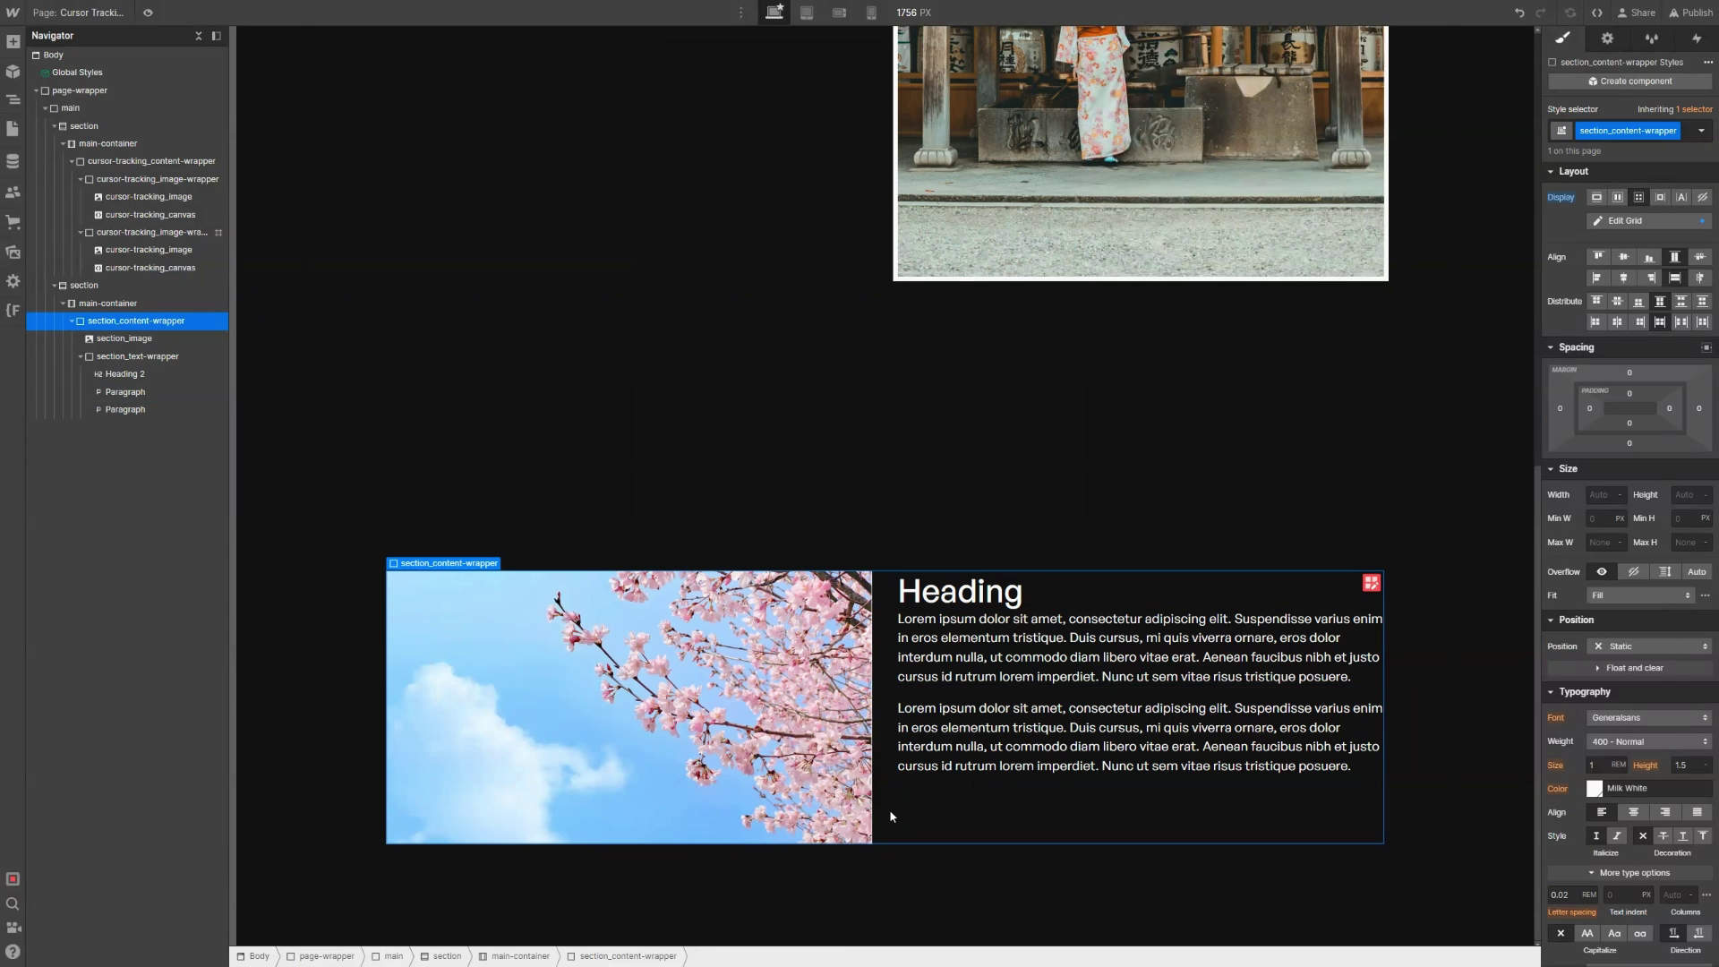
{"action": "left_click", "coordinate": [296, 487]}
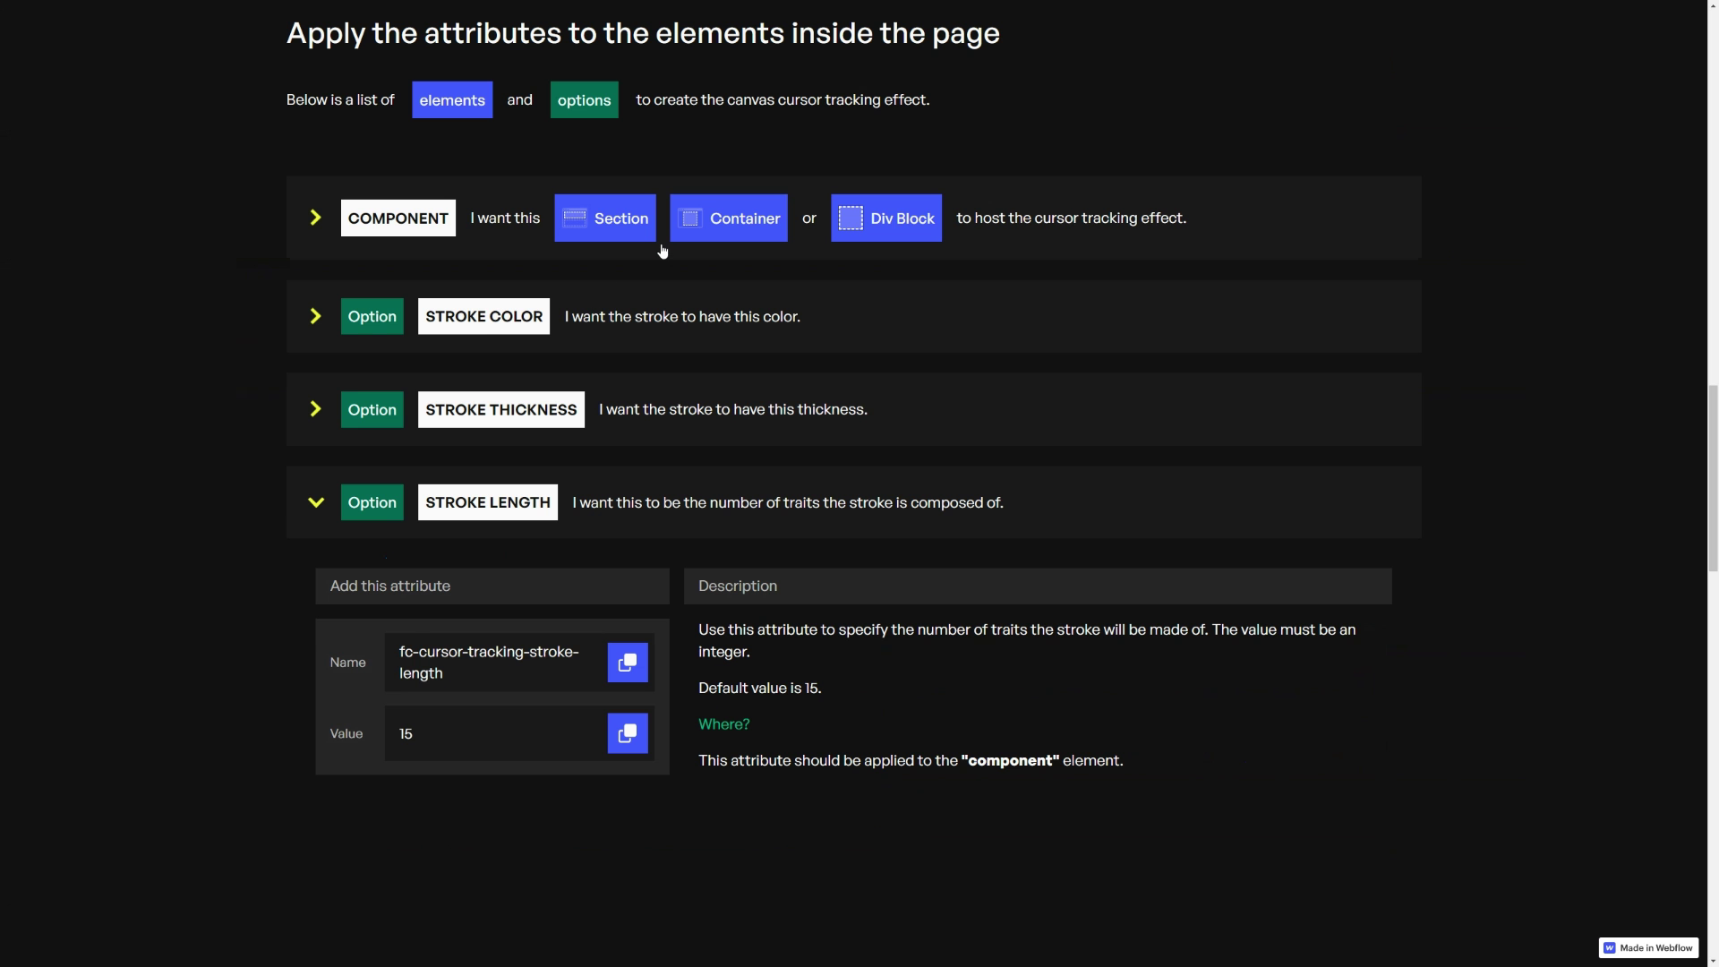
{"action": "left_click", "coordinate": [662, 250]}
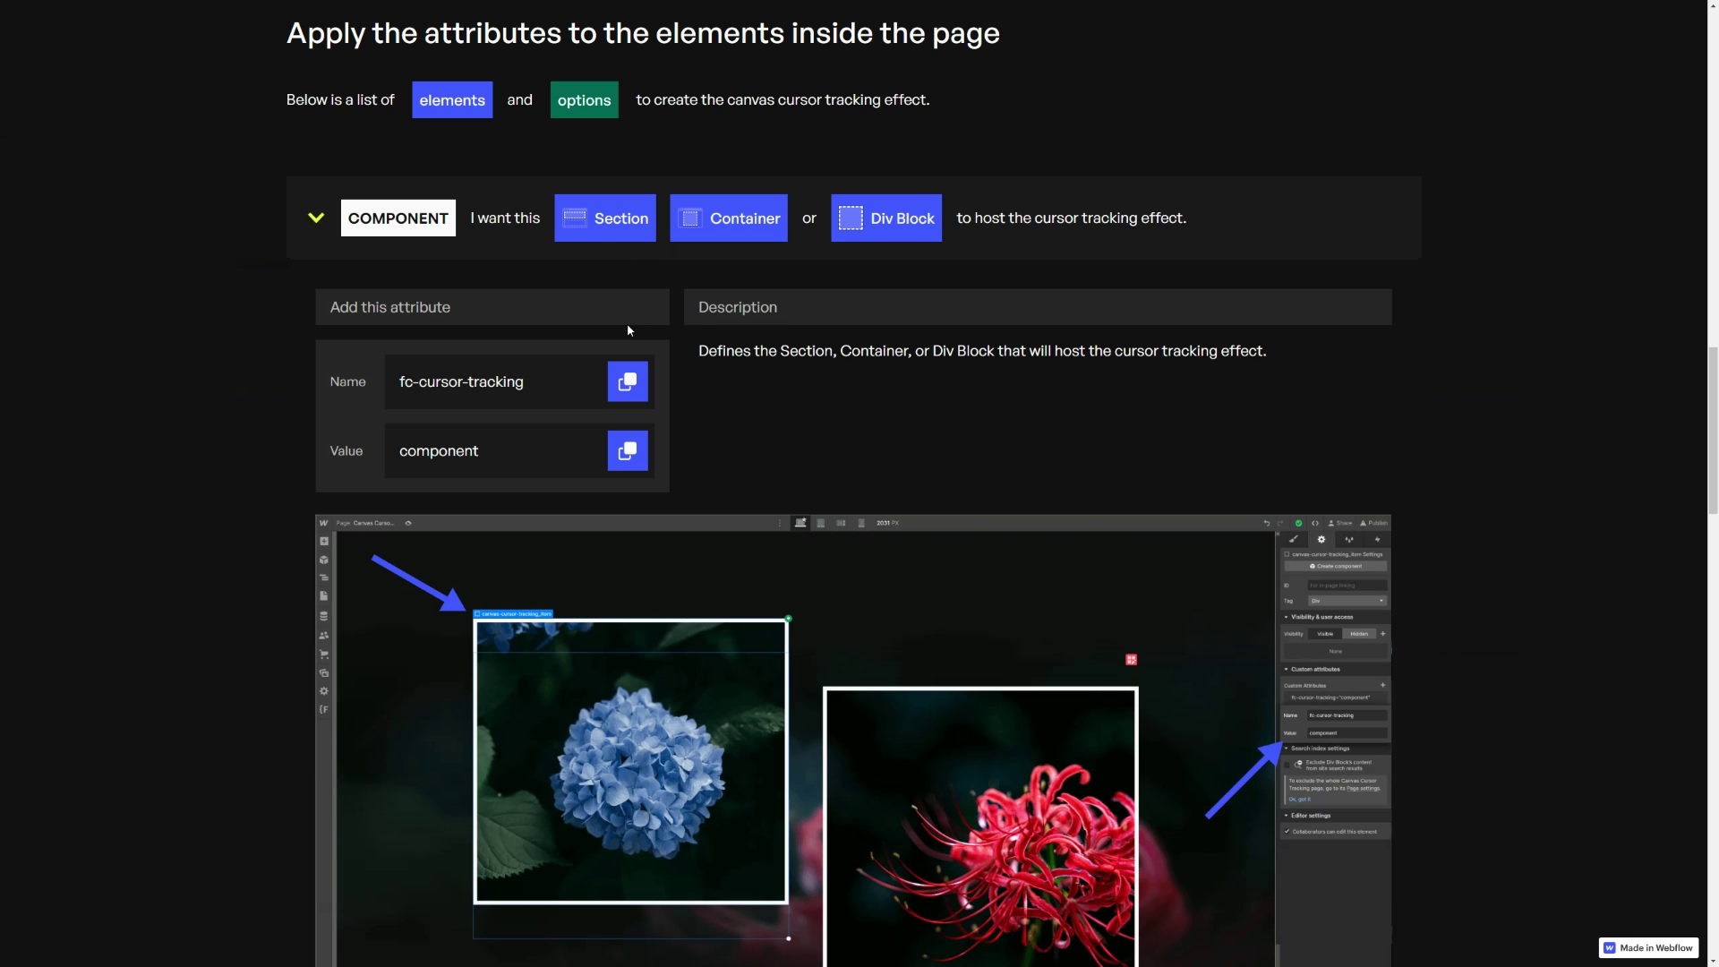
{"action": "left_click", "coordinate": [625, 382]}
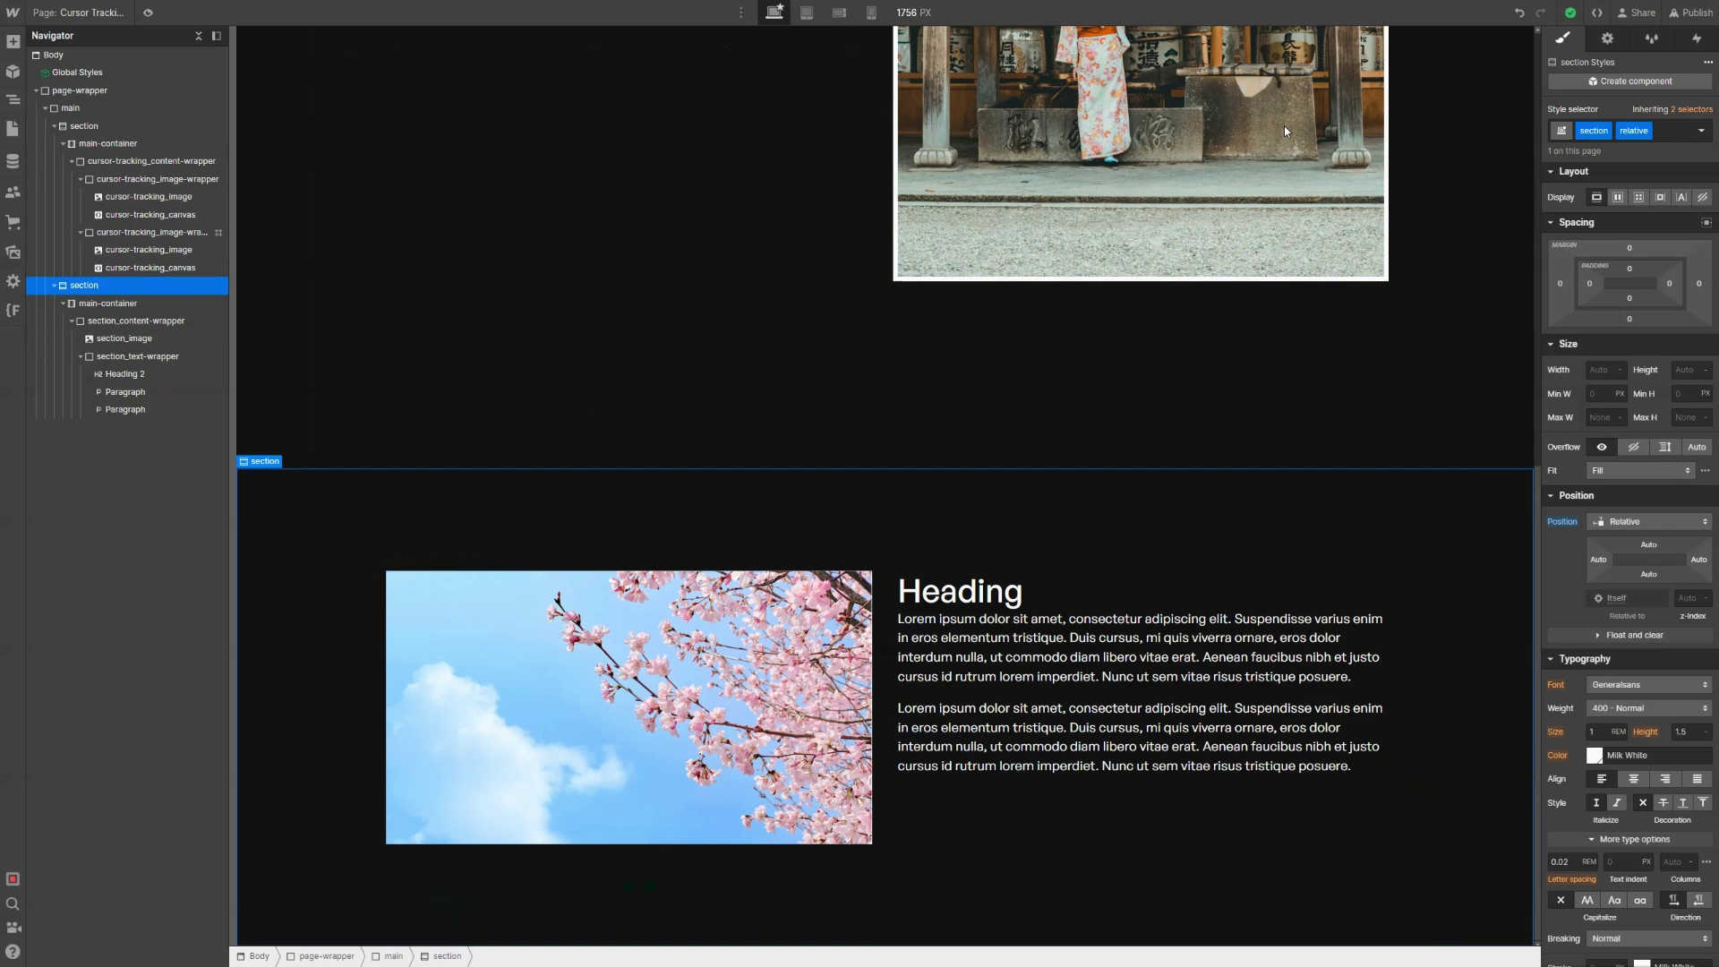
Step: Add custom attributes to the second section: fc-cursor-tracking with value component and fc-cursor-tracking-stroke-color with value #ffff00
{"action": "left_click", "coordinate": [1602, 40]}
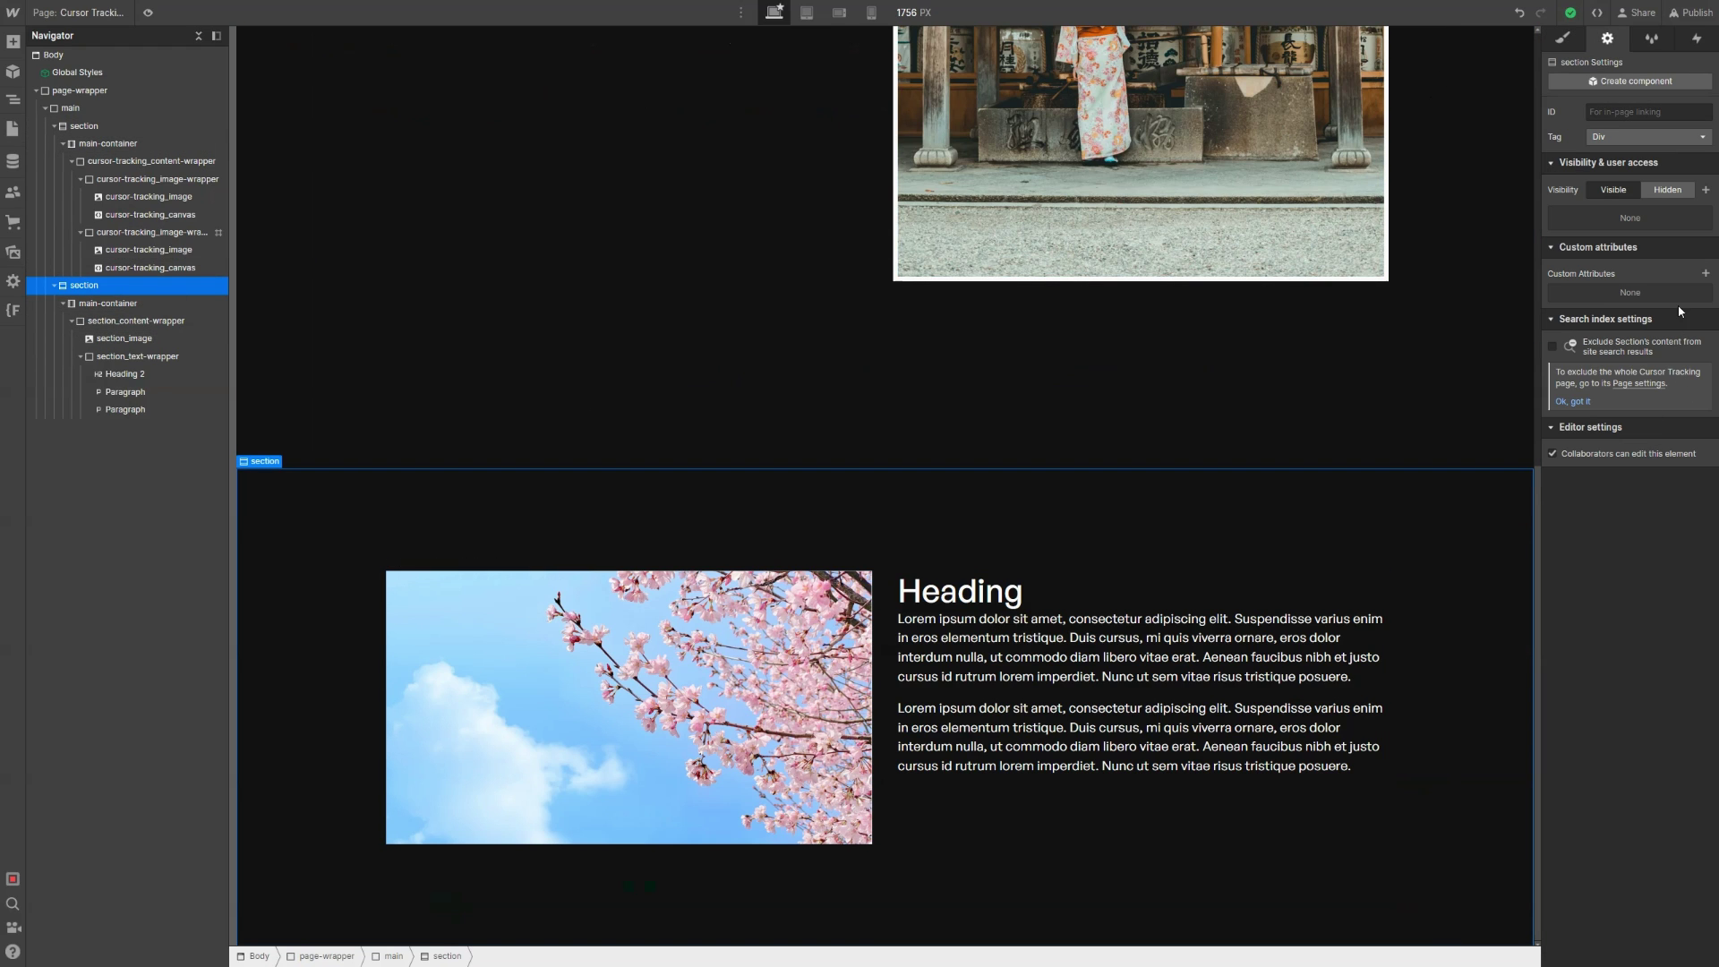
{"action": "left_click", "coordinate": [1704, 274]}
{"action": "key", "text": "ctrl+v"}
{"action": "left_click", "coordinate": [1644, 349]}
{"action": "type", "text": "compo"}
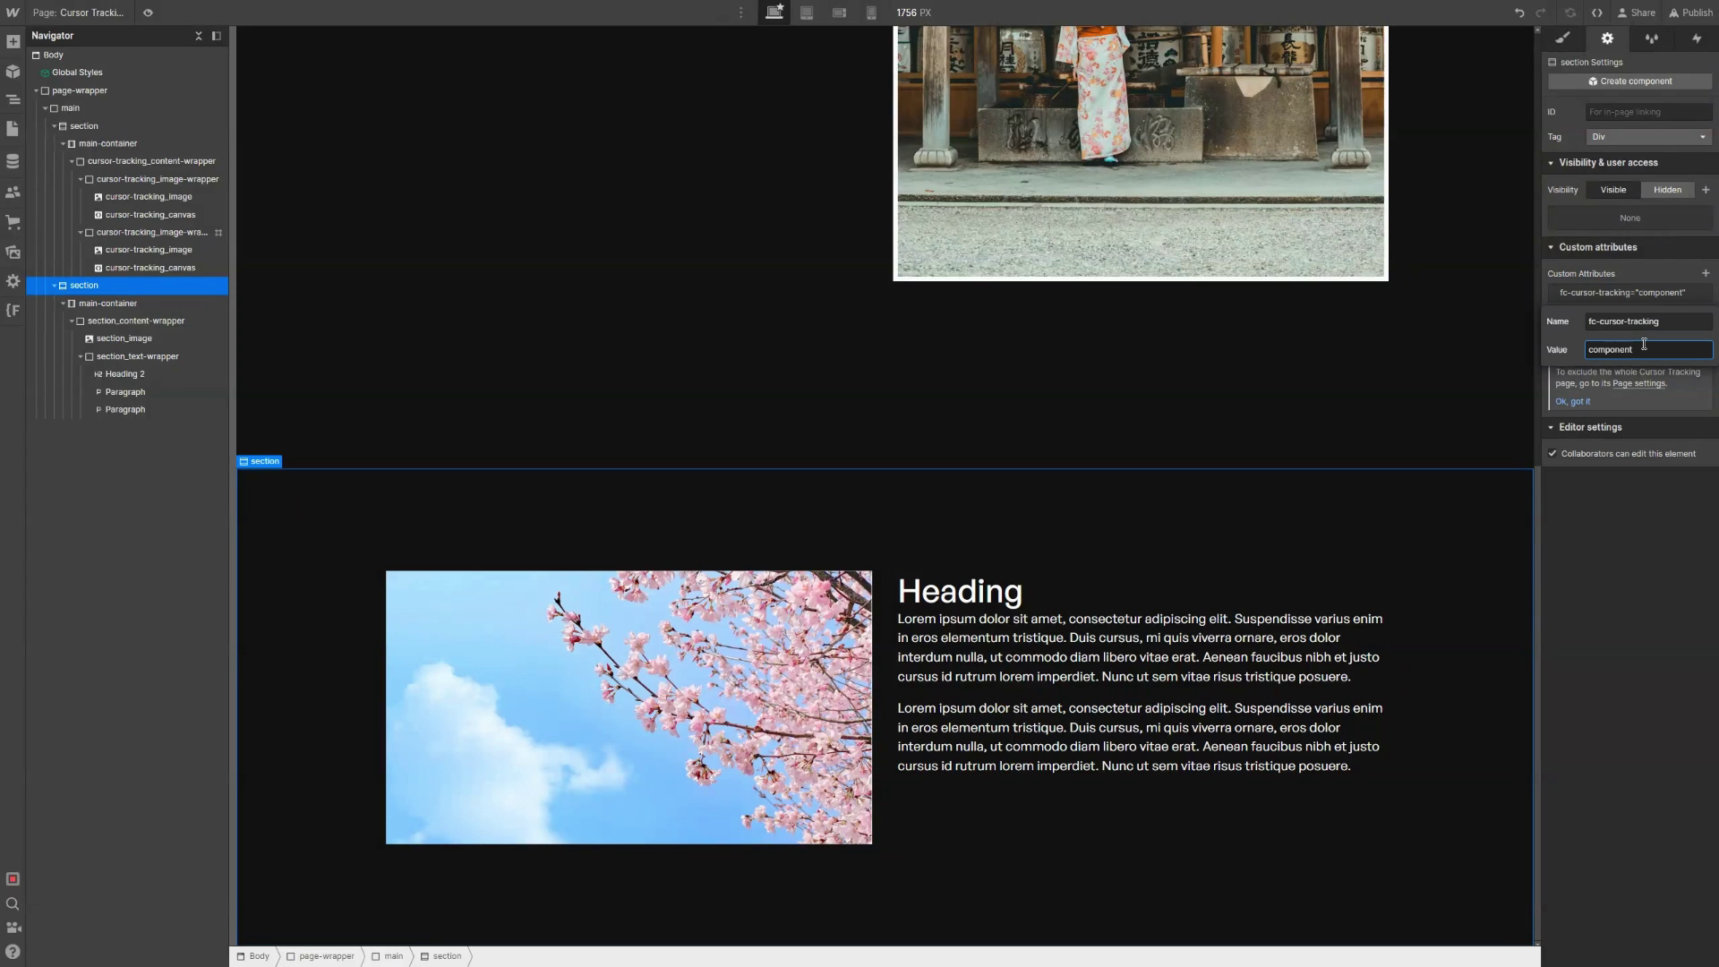
{"action": "key", "text": "Return"}
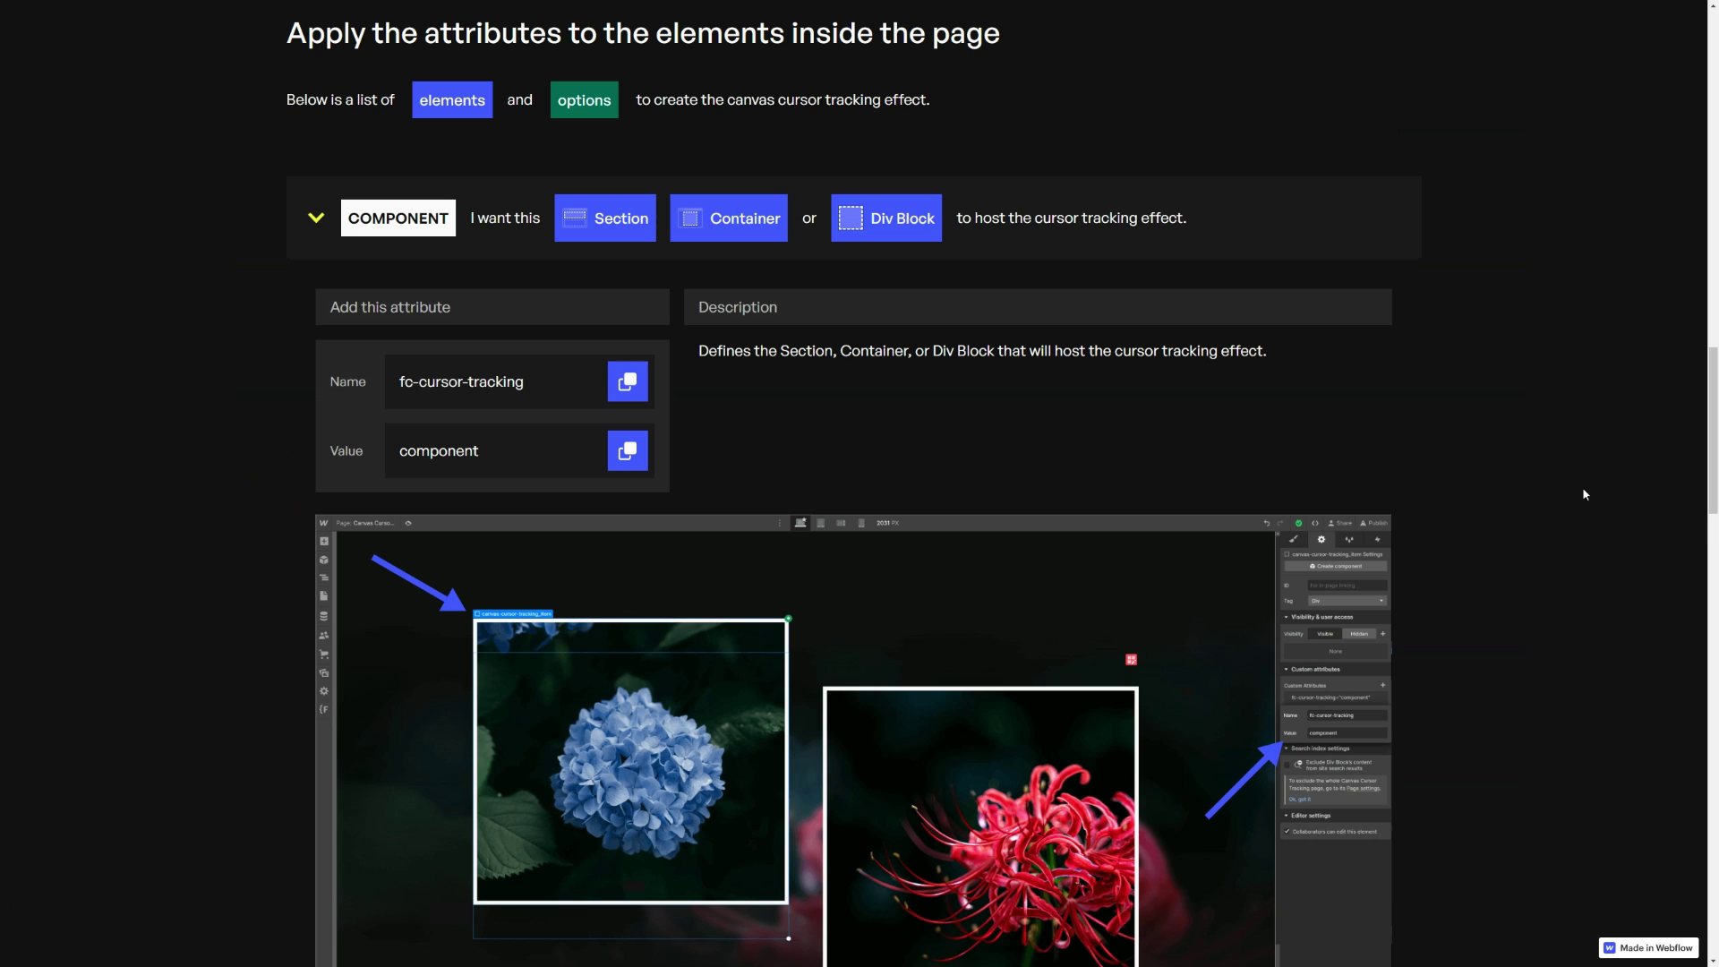
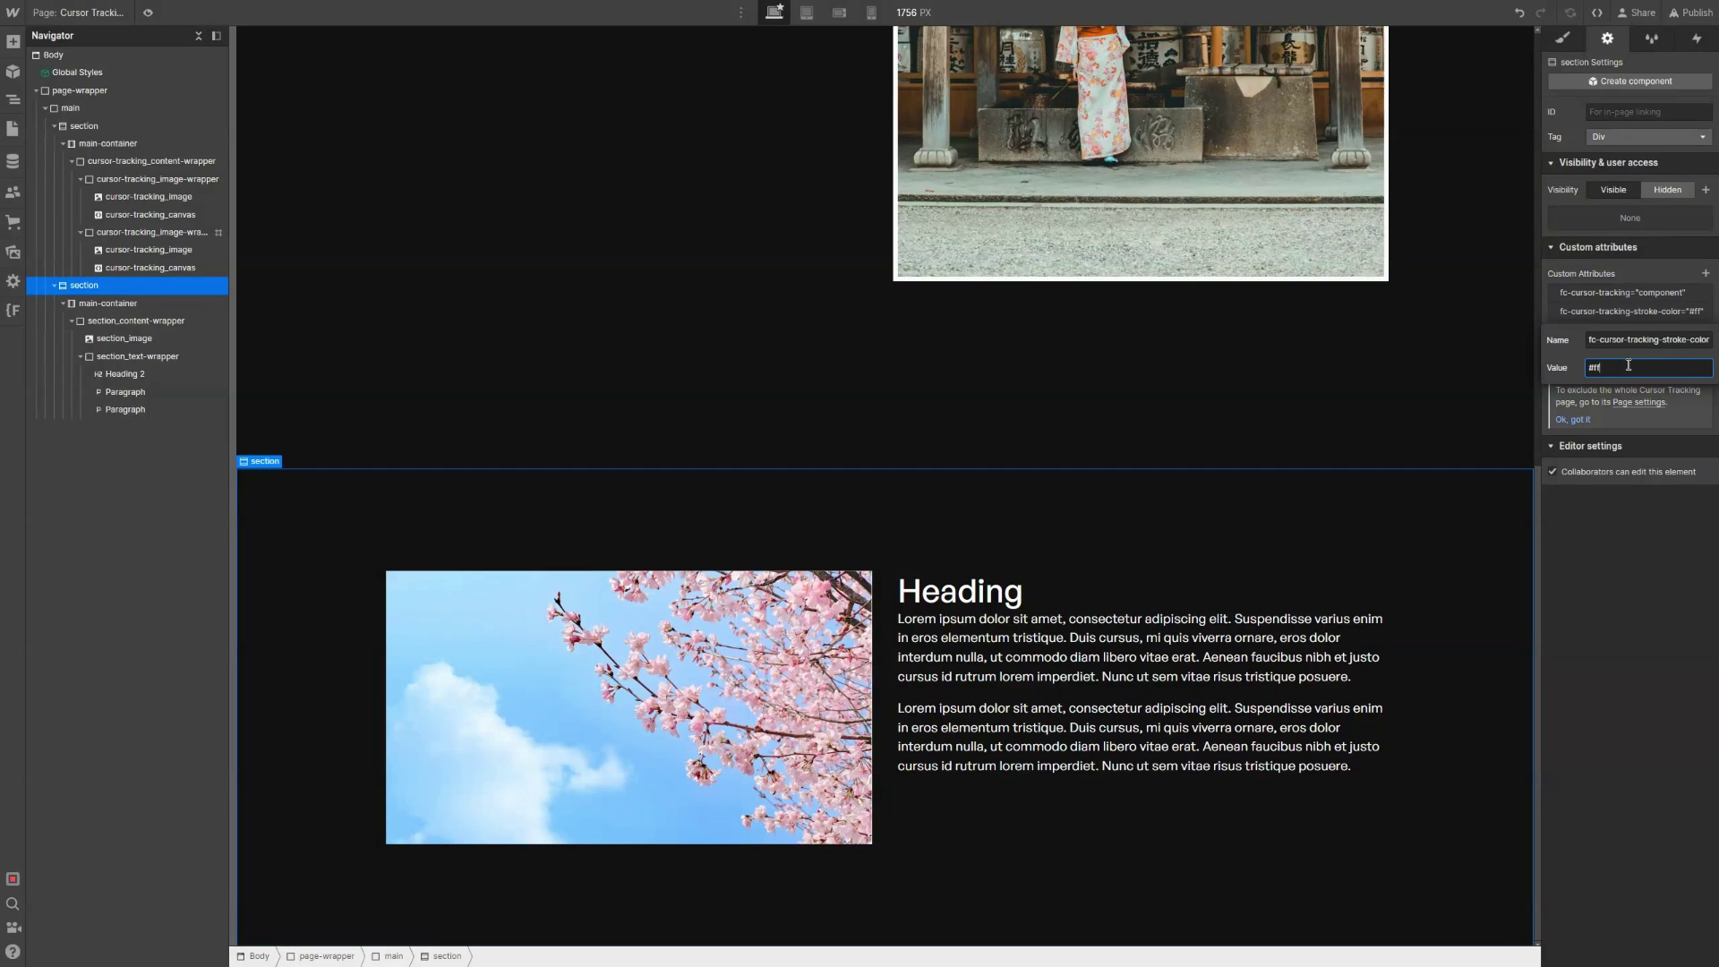
{"action": "type", "text": "00"}
{"action": "key", "text": "Return"}
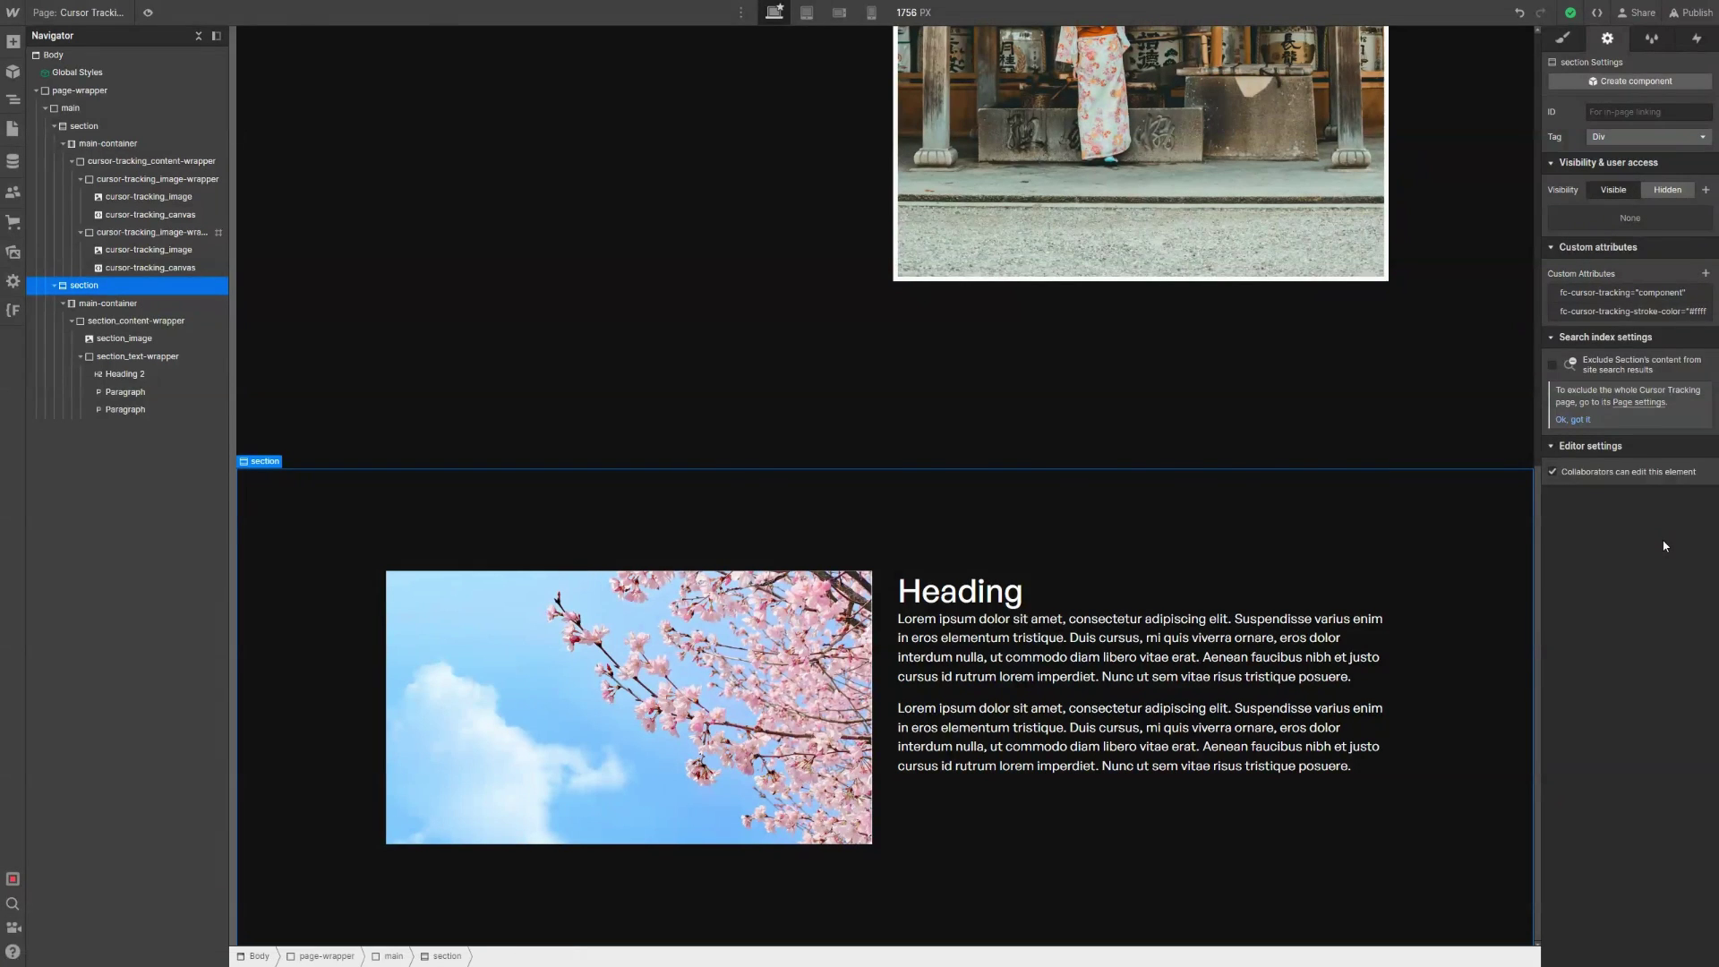
Step: Copy the Stroke Thickness attribute name fc-cursor-tracking-stroke-thickness from the documentation page
{"action": "key", "text": "ctrl+Tab"}
{"action": "left_click", "coordinate": [717, 331]}
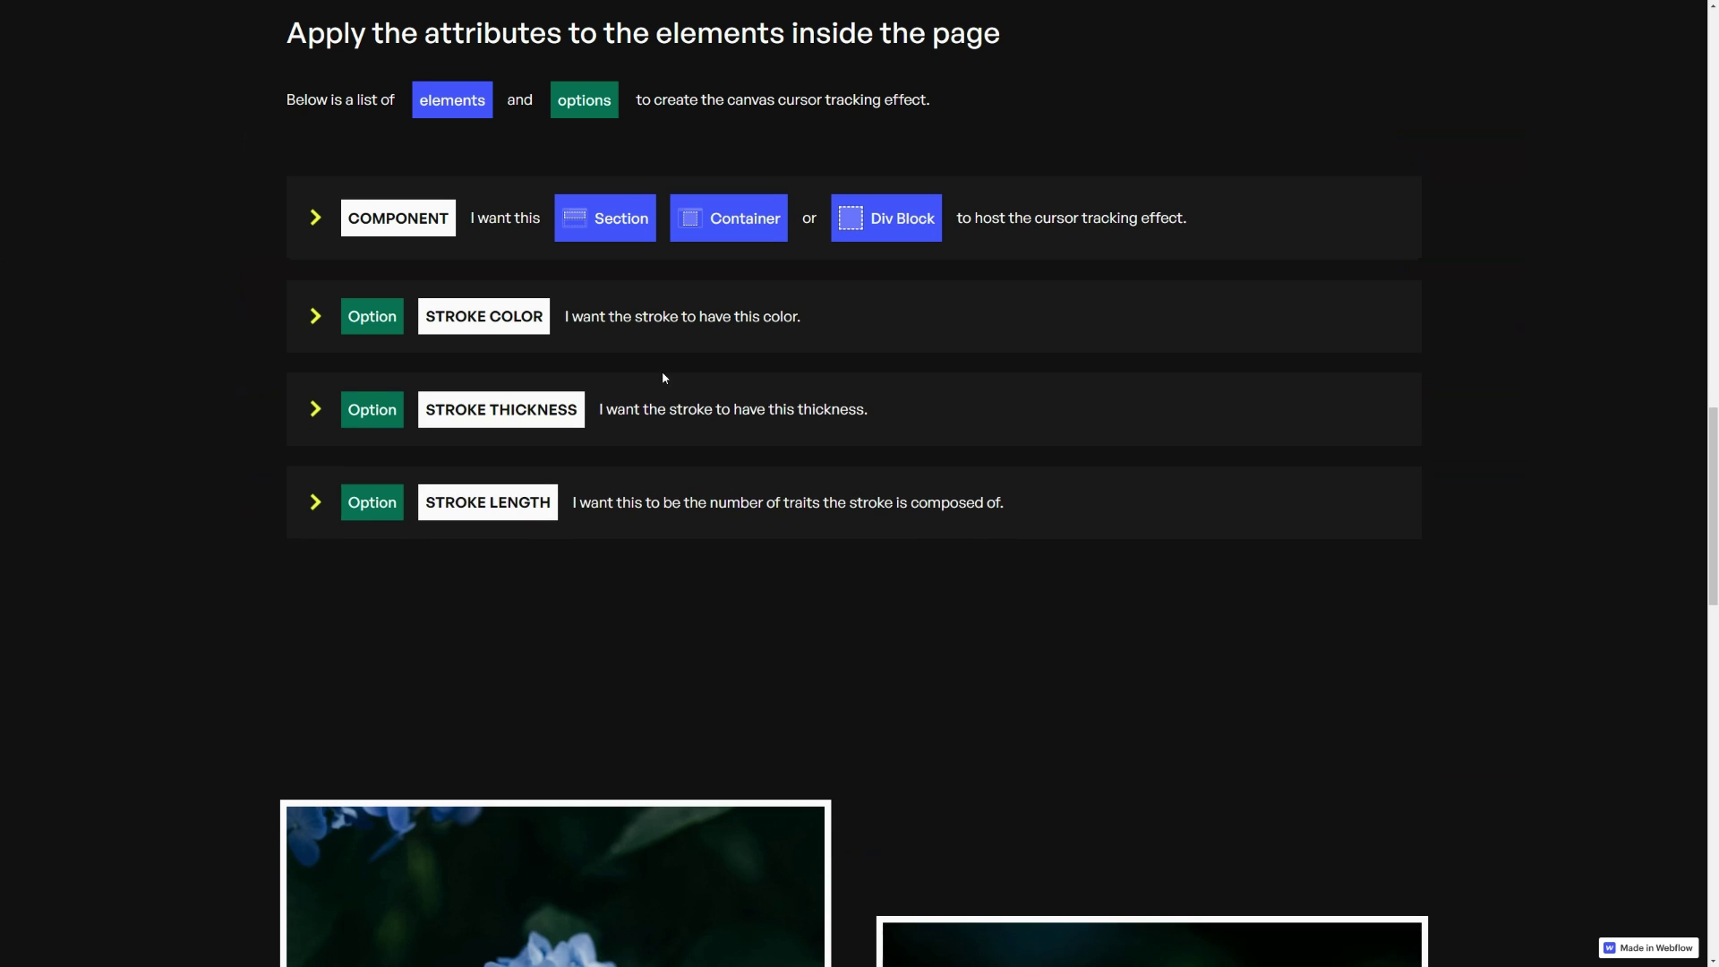
{"action": "left_click", "coordinate": [662, 413]}
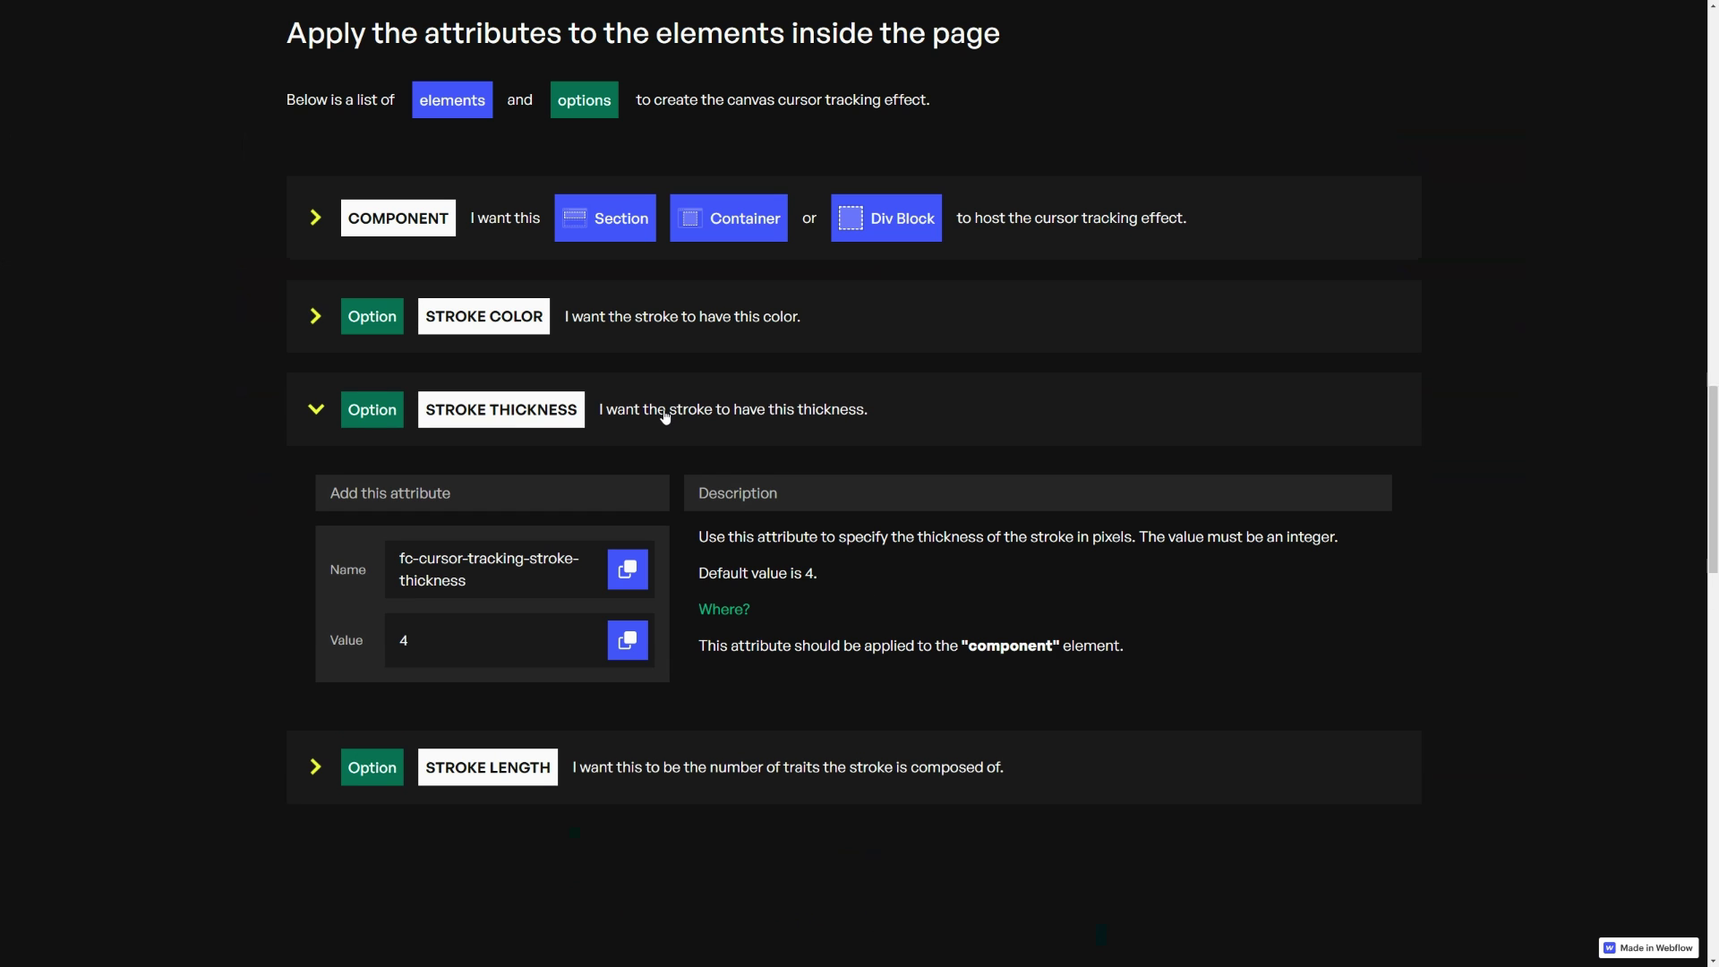
{"action": "left_click", "coordinate": [626, 567]}
Step: Add the custom attribute fc-cursor-tracking-stroke-thickness with value 7 to the second section in the Webflow Designer
{"action": "key", "text": "ctrl+Tab"}
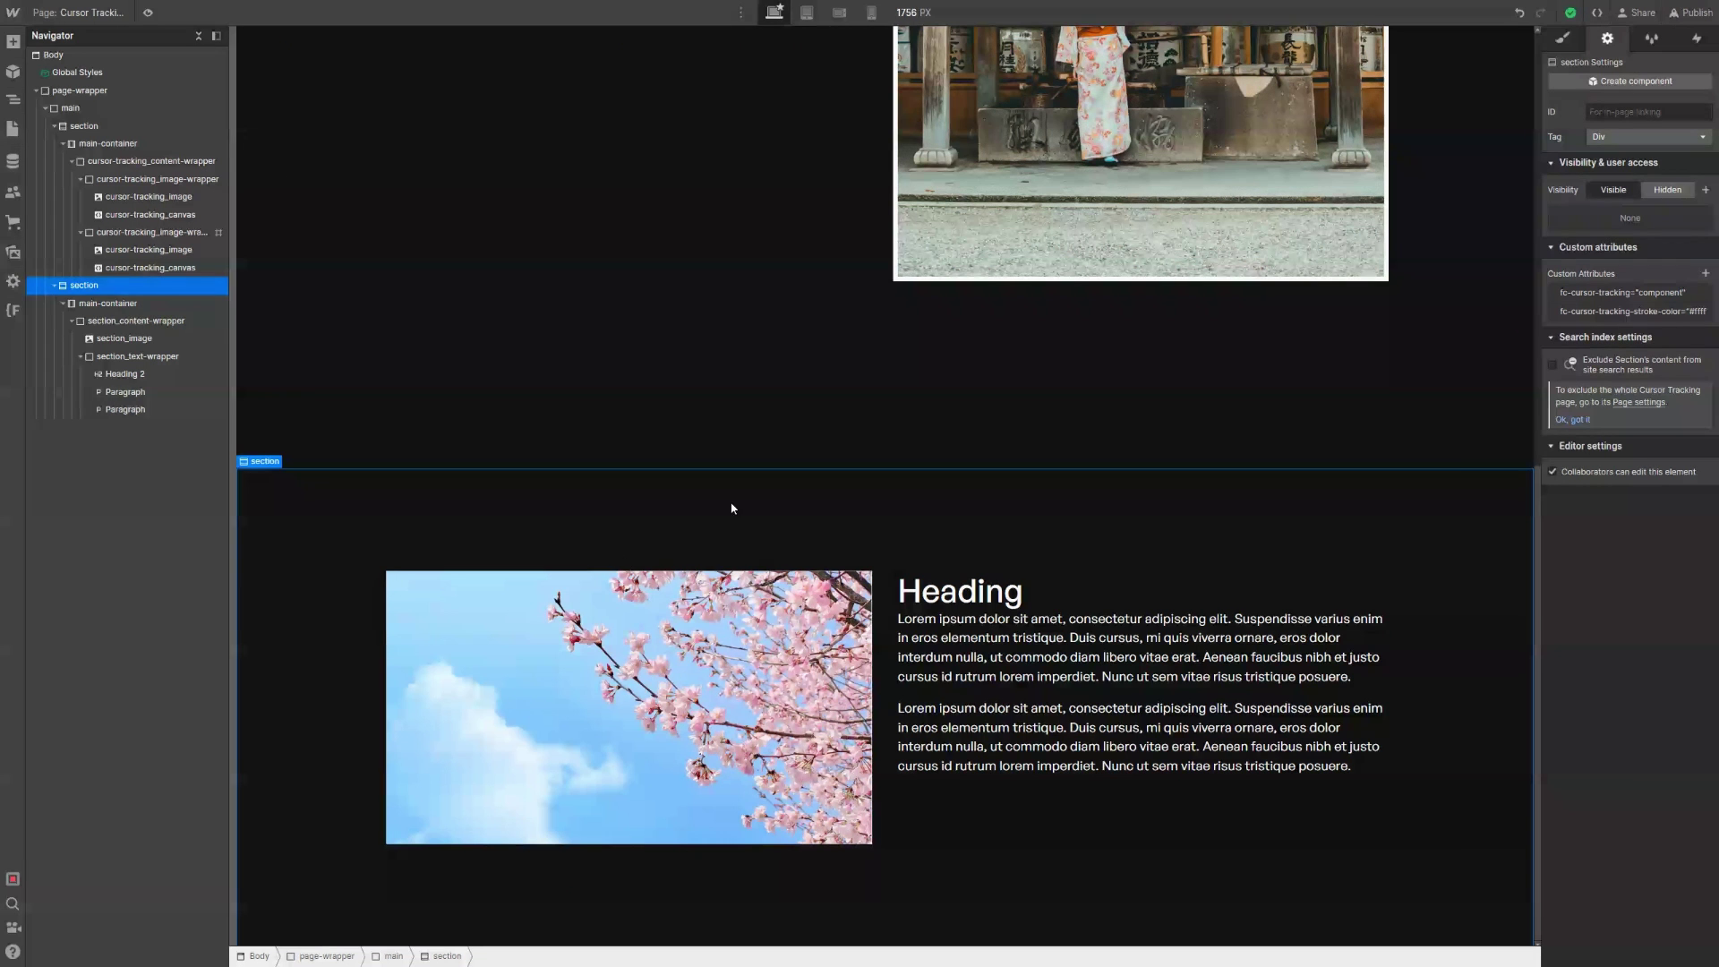
{"action": "left_click", "coordinate": [1703, 273]}
{"action": "key", "text": "ctrl+v"}
{"action": "left_click", "coordinate": [1648, 386]}
{"action": "left_click", "coordinate": [1647, 386]}
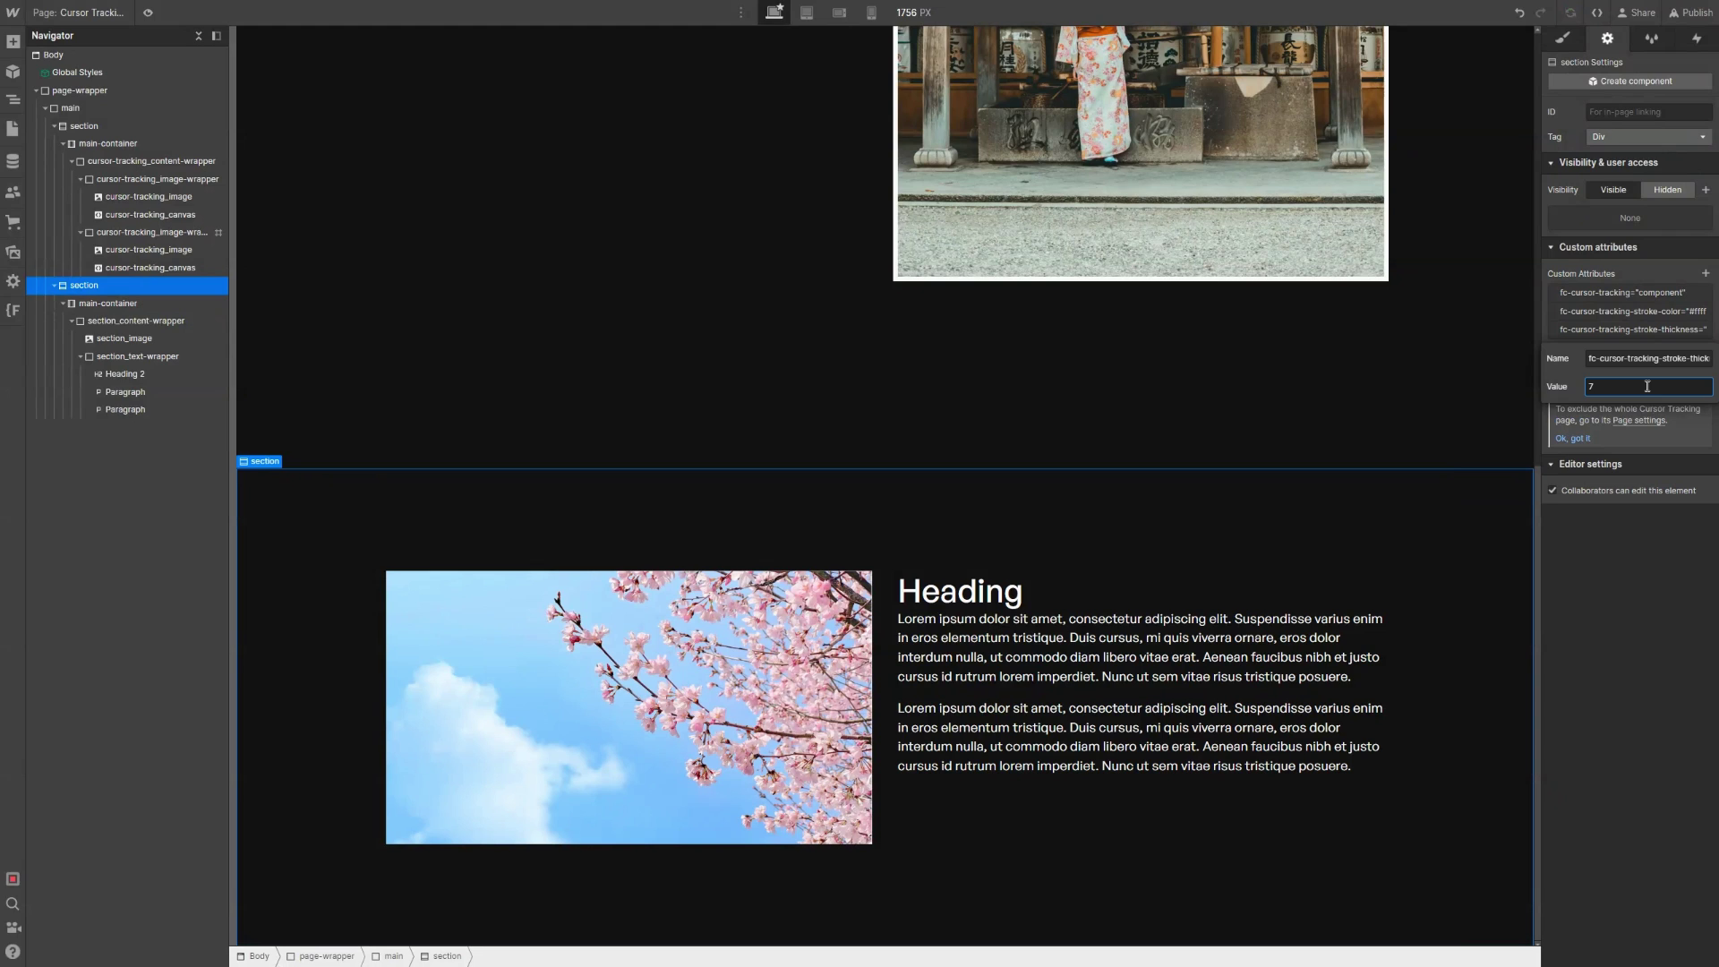
{"action": "key", "text": "Return"}
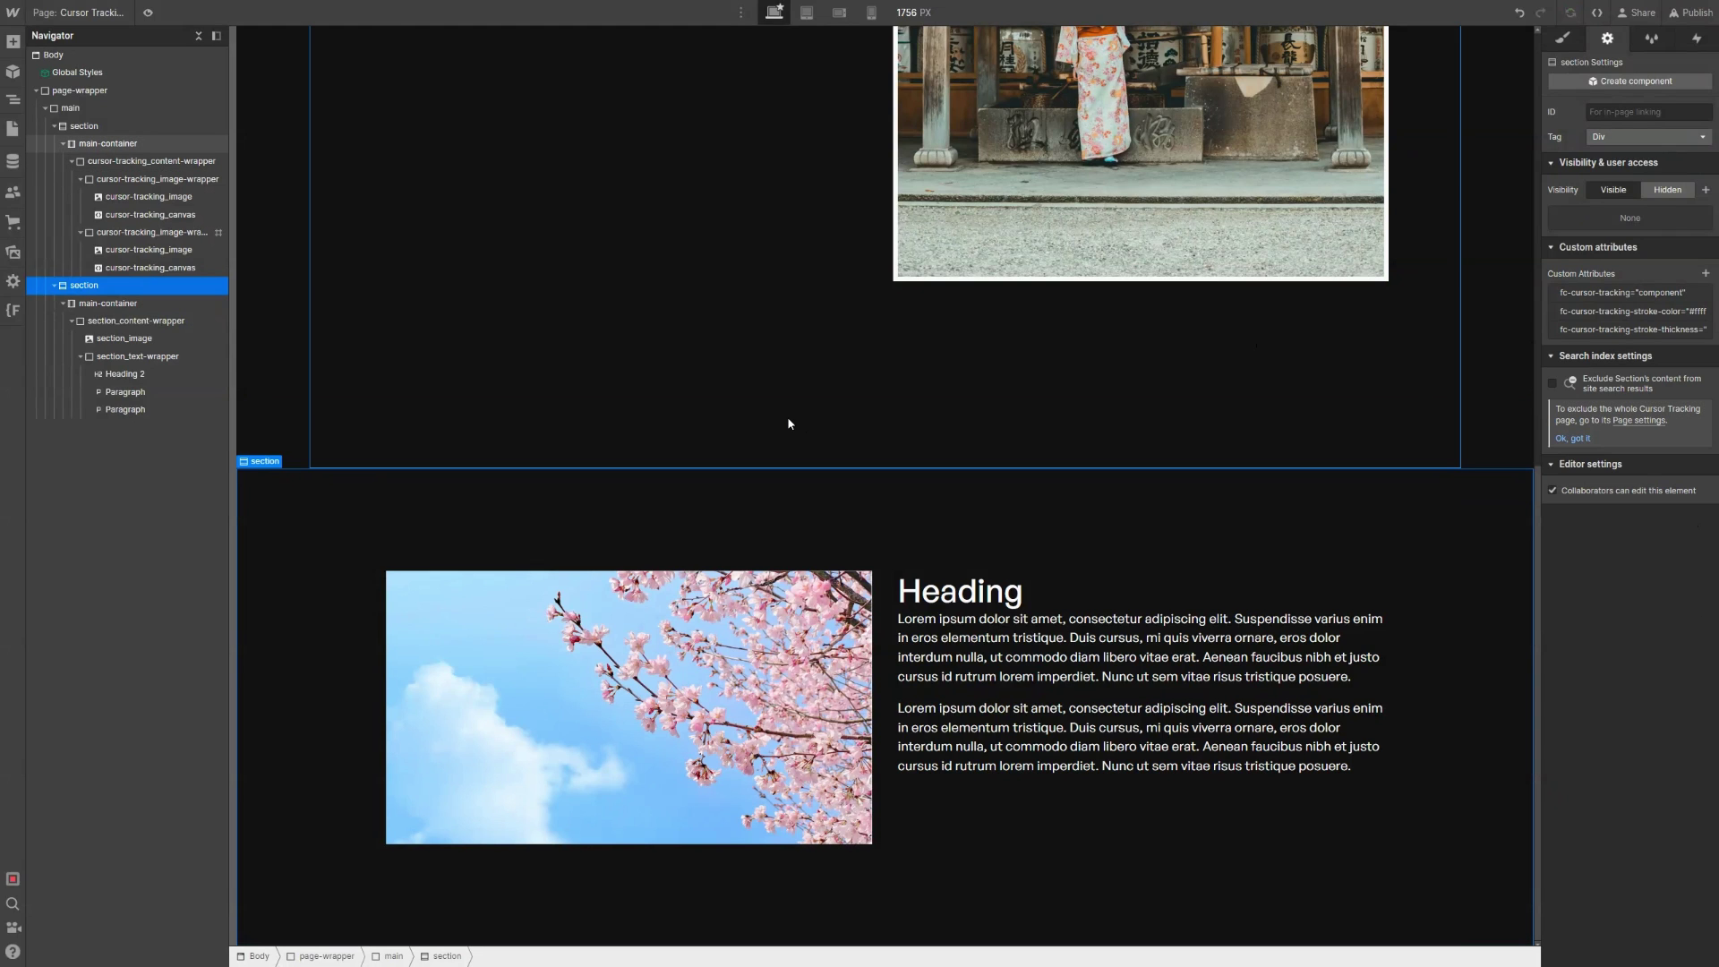
Step: Copy the Stroke Length attribute name fc-cursor-tracking-stroke-length from the documentation page
{"action": "key", "text": "ctrl+Tab"}
{"action": "left_click", "coordinate": [648, 408]}
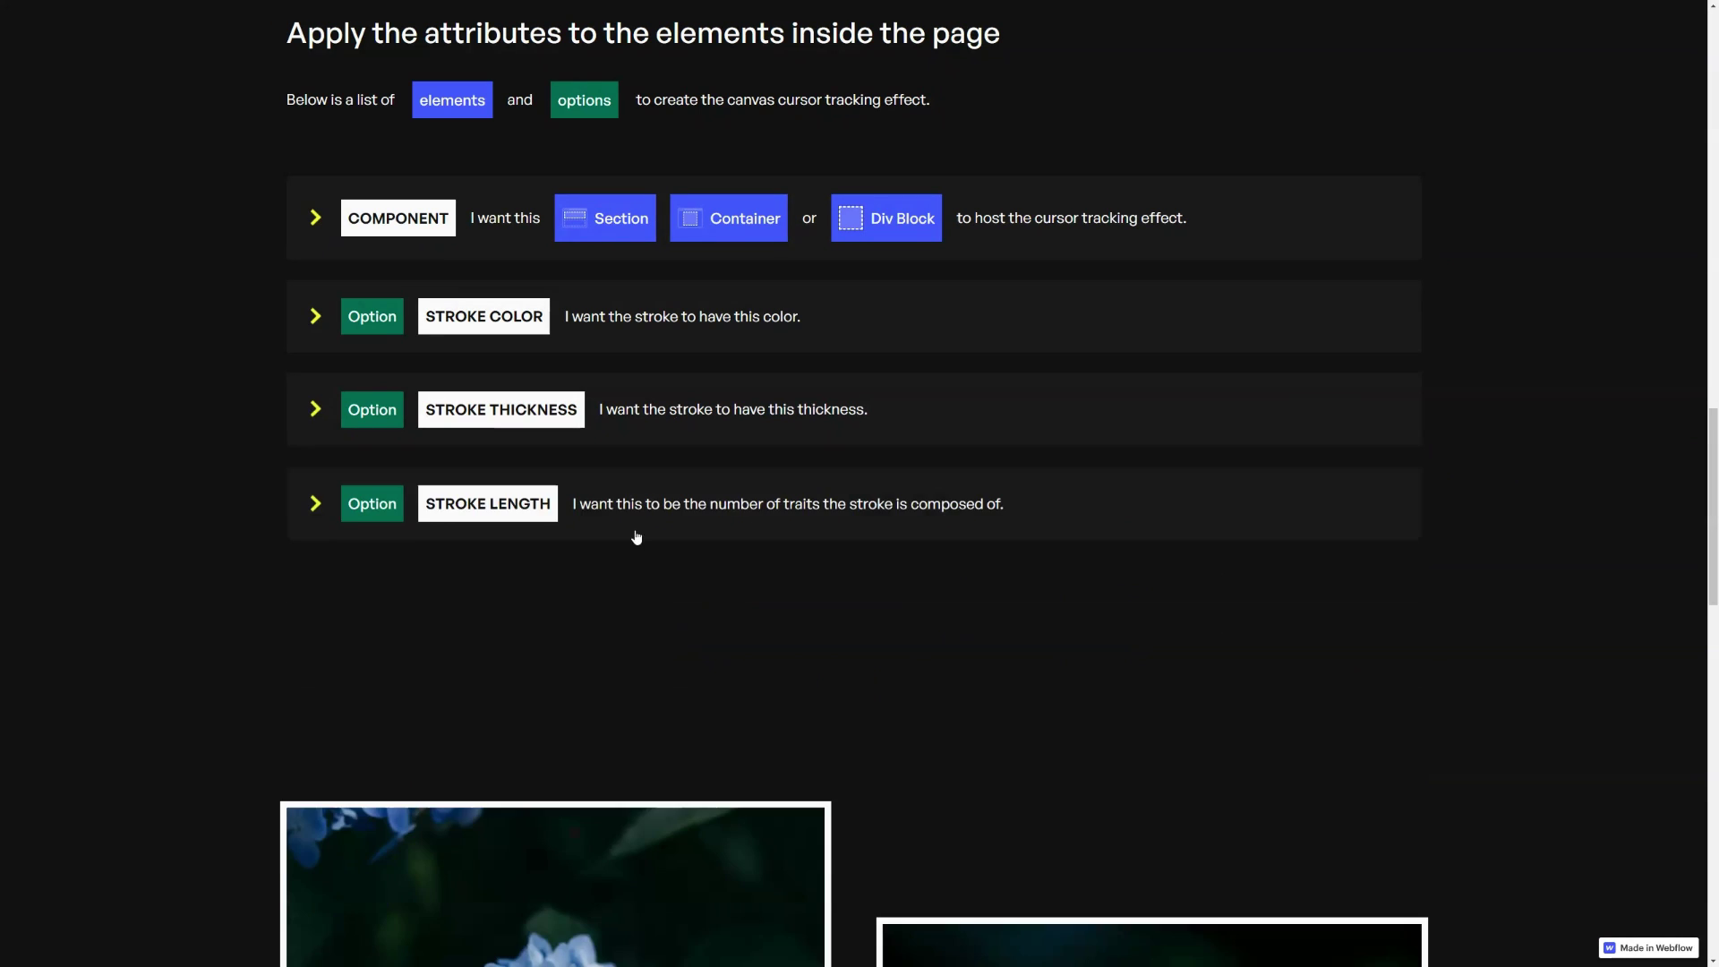
{"action": "left_click", "coordinate": [647, 517]}
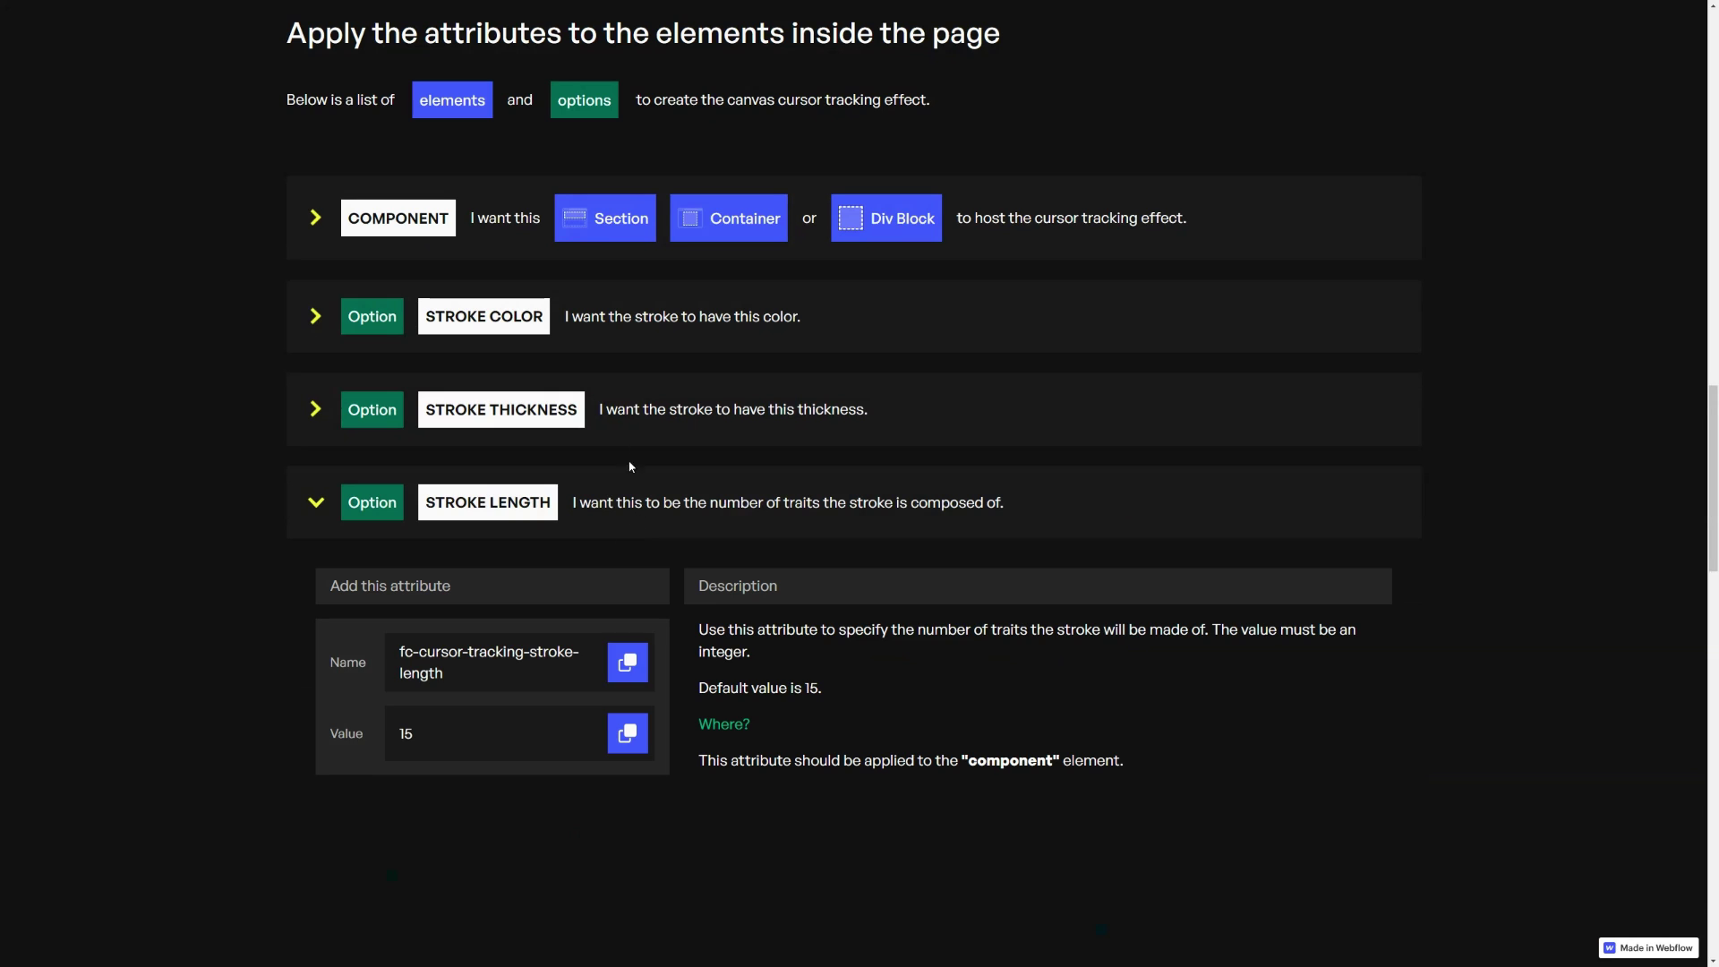
{"action": "left_click", "coordinate": [632, 660]}
Step: Add the custom attribute fc-cursor-tracking-stroke-length with value 35 to the second section in the Webflow Designer
{"action": "key", "text": "ctrl+Tab"}
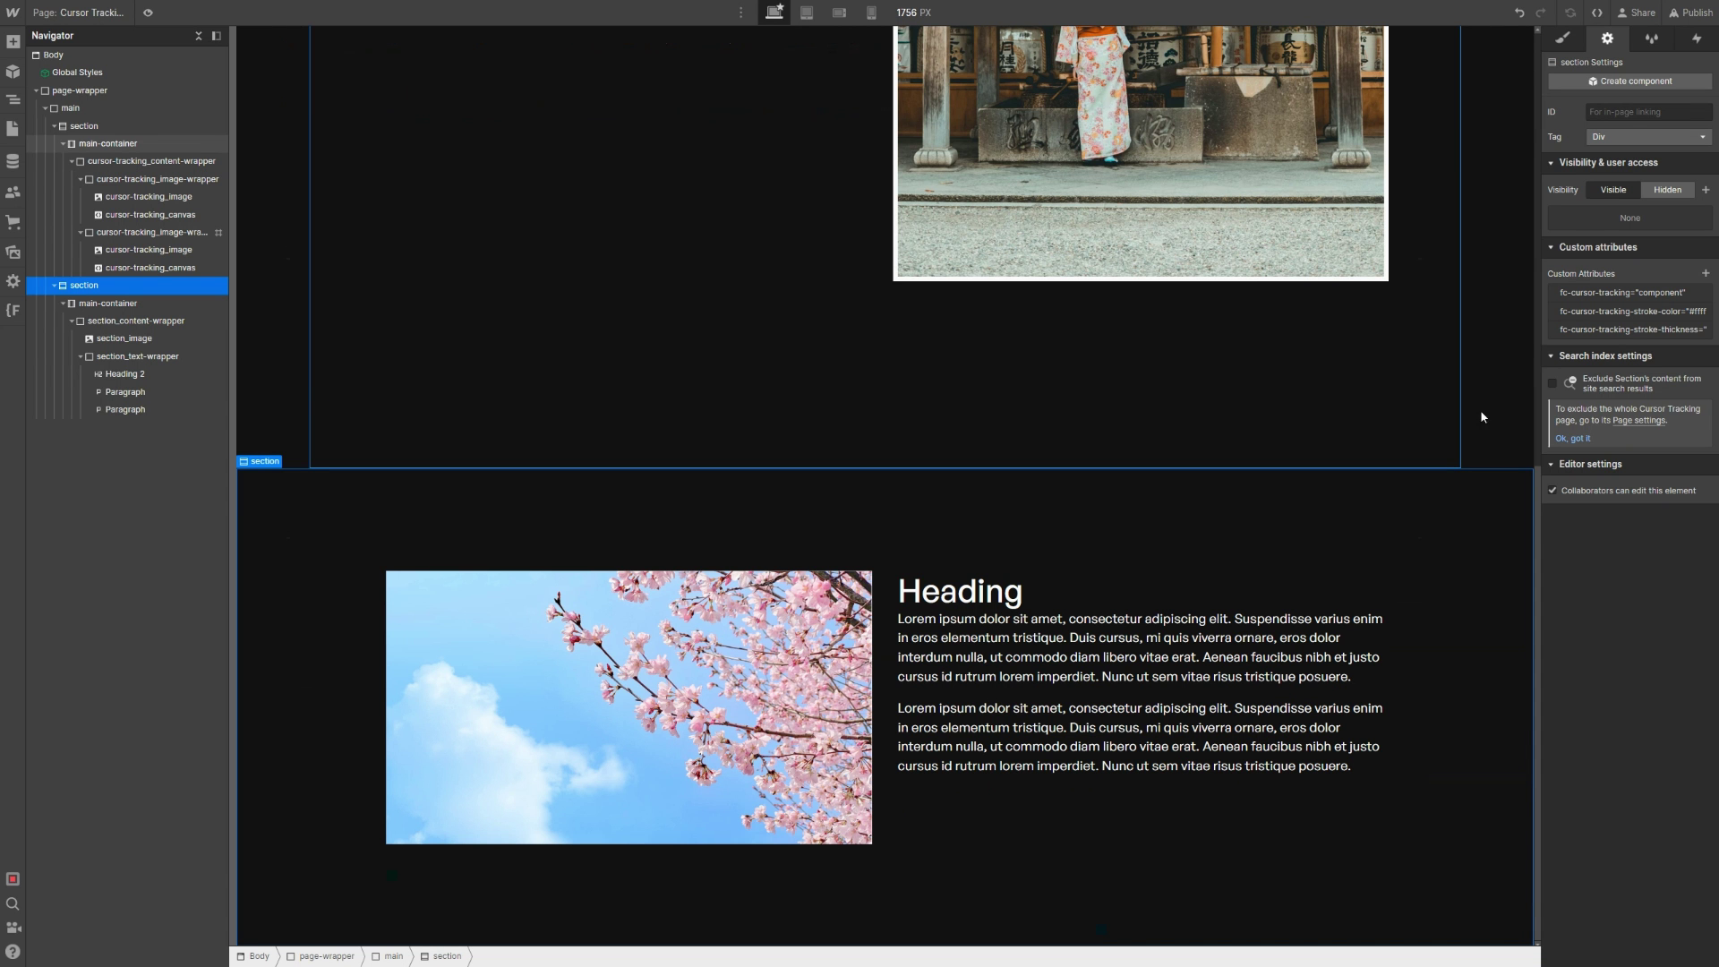
{"action": "left_click", "coordinate": [1706, 273]}
{"action": "key", "text": "ctrl+v"}
{"action": "left_click", "coordinate": [1645, 403]}
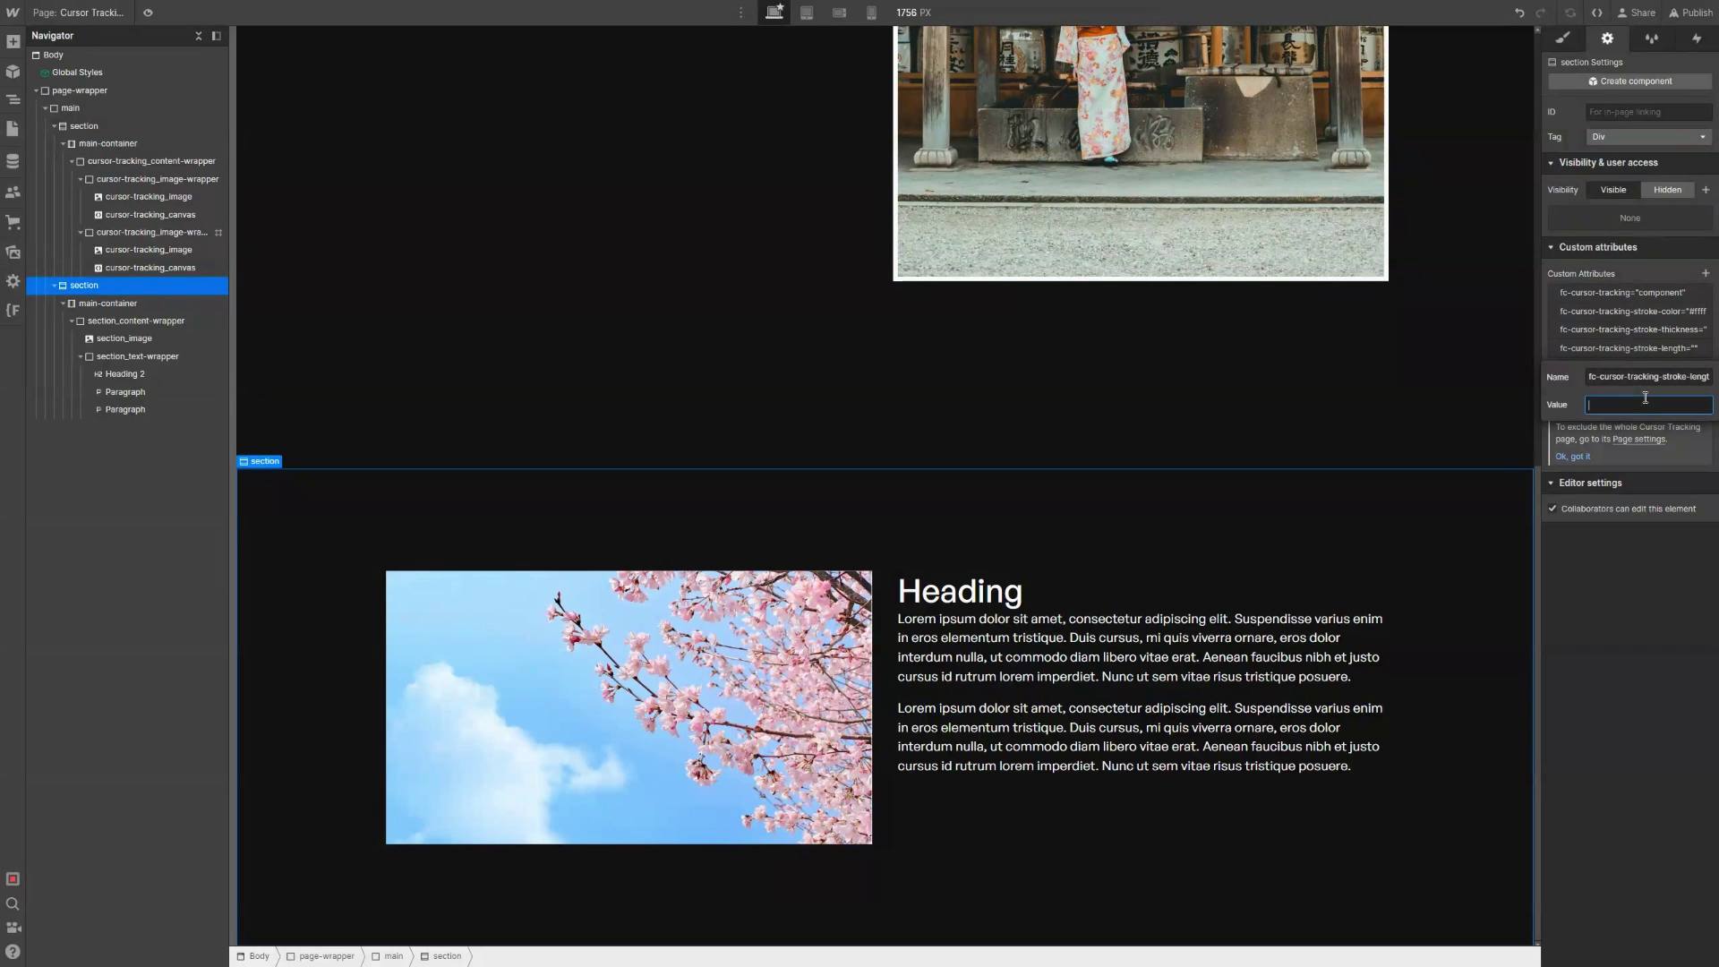
{"action": "type", "text": "35"}
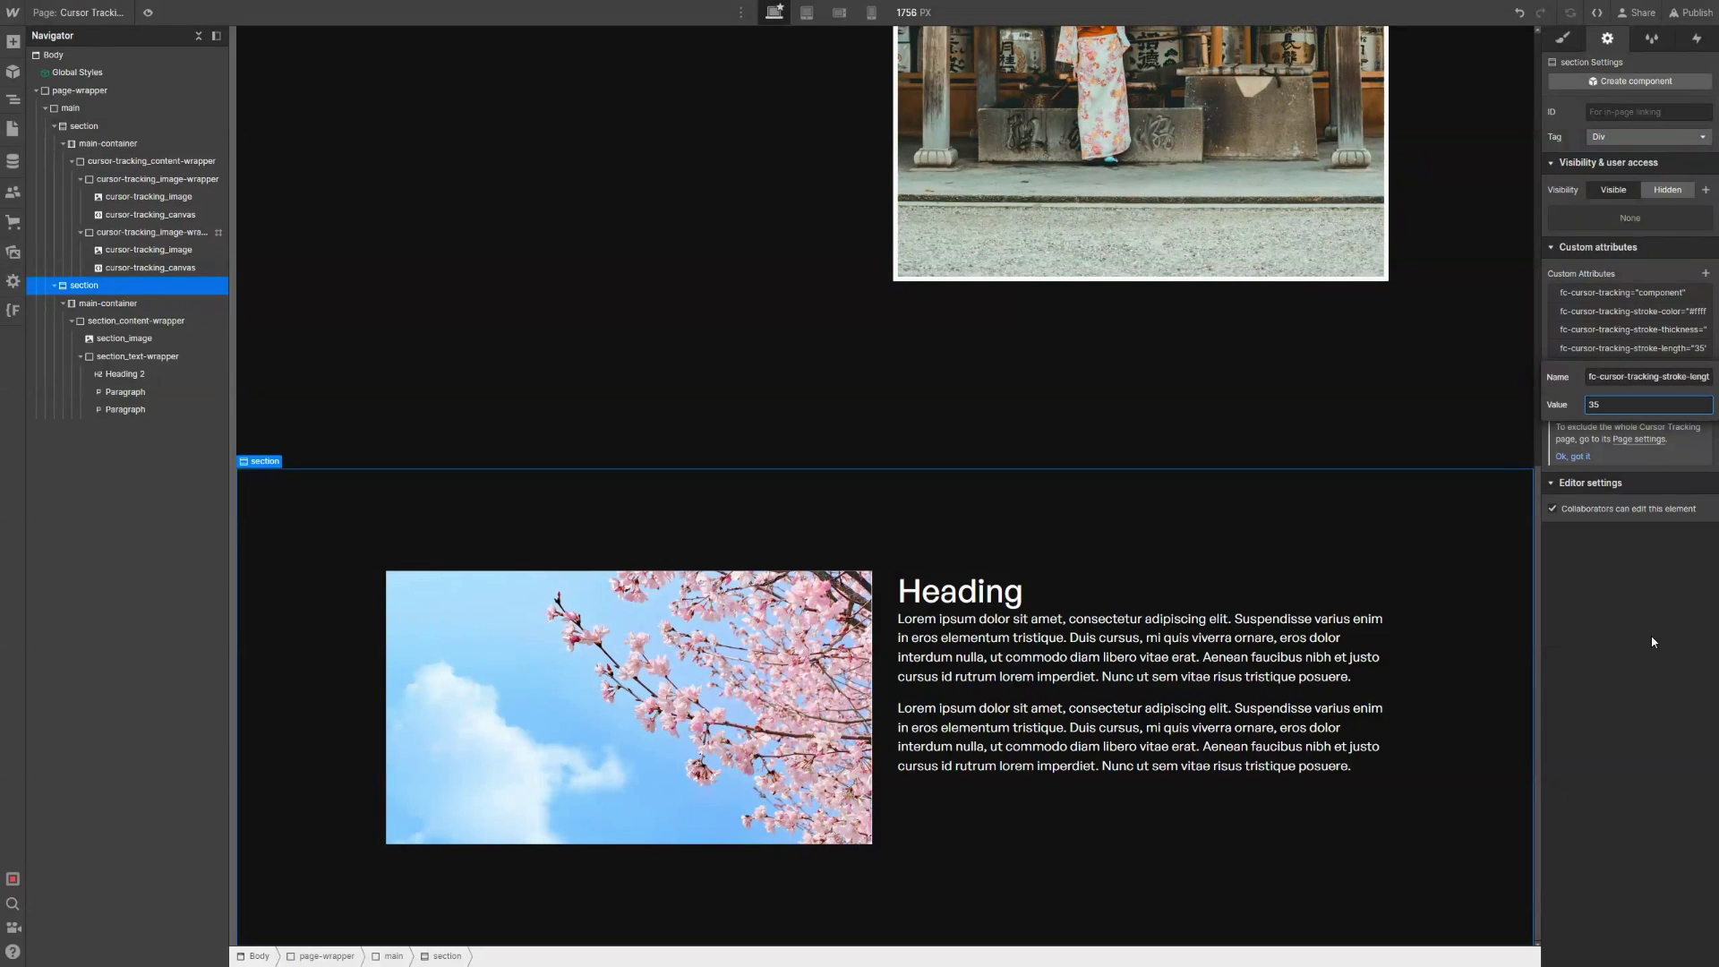
{"action": "key", "text": "Return"}
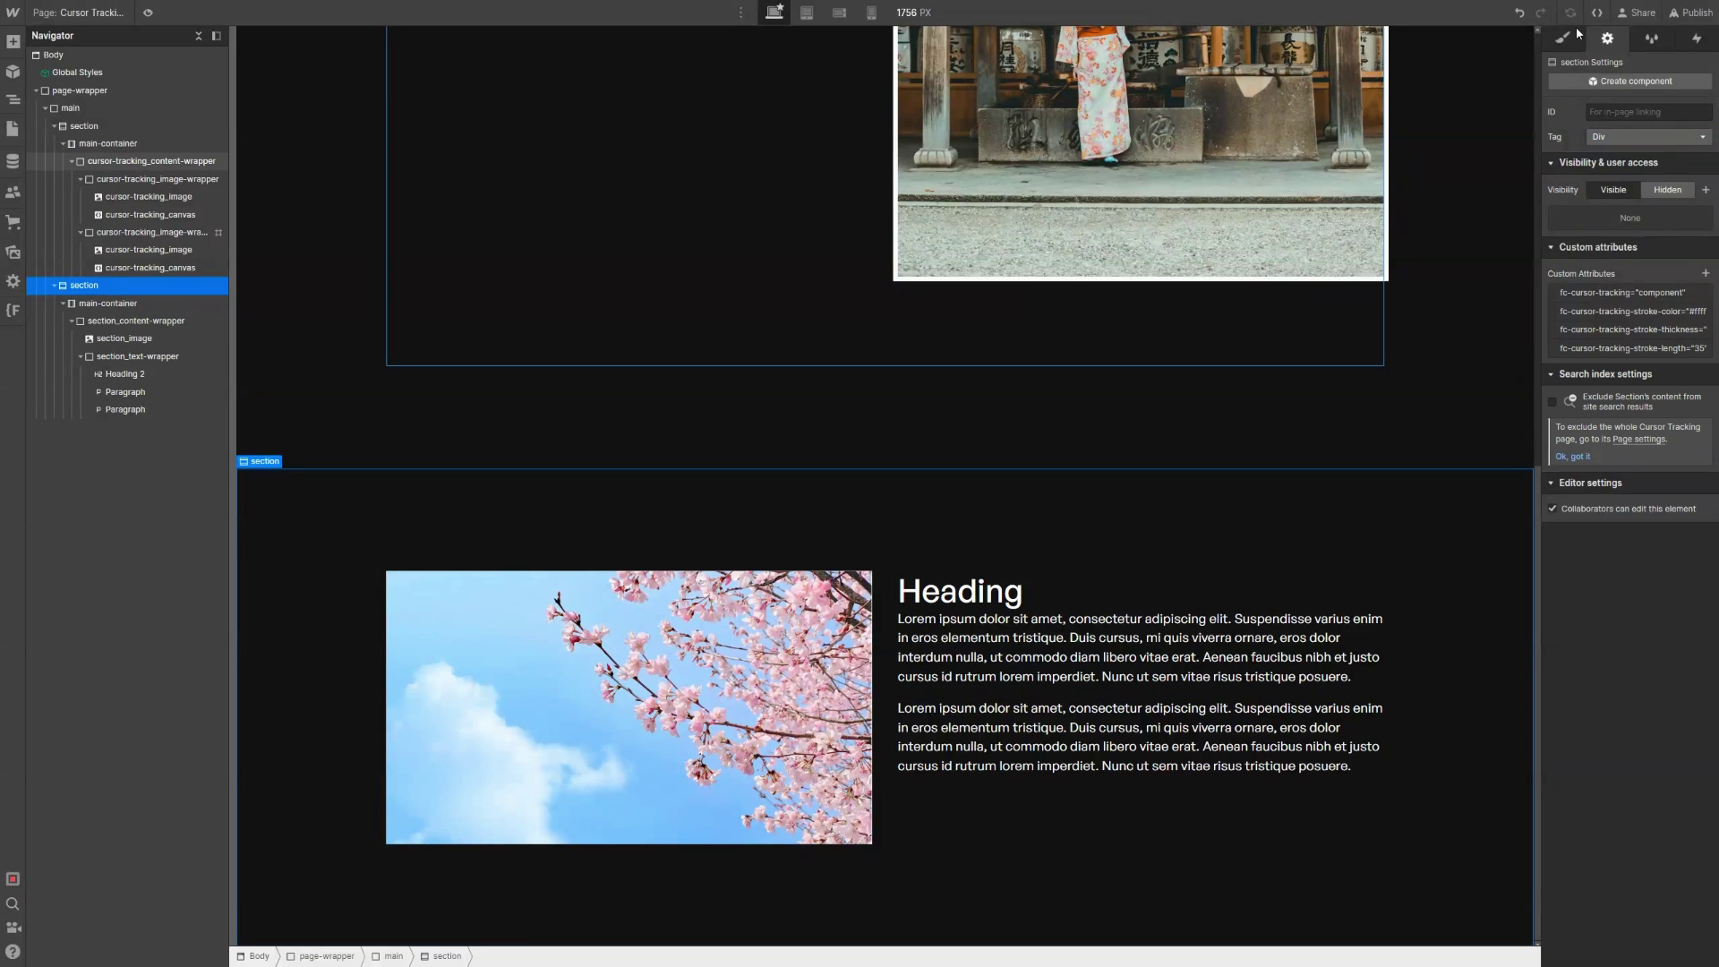
Step: Insert an Embed element in the second section and save it with the code <canvas> </canvas>
{"action": "left_click", "coordinate": [1566, 37]}
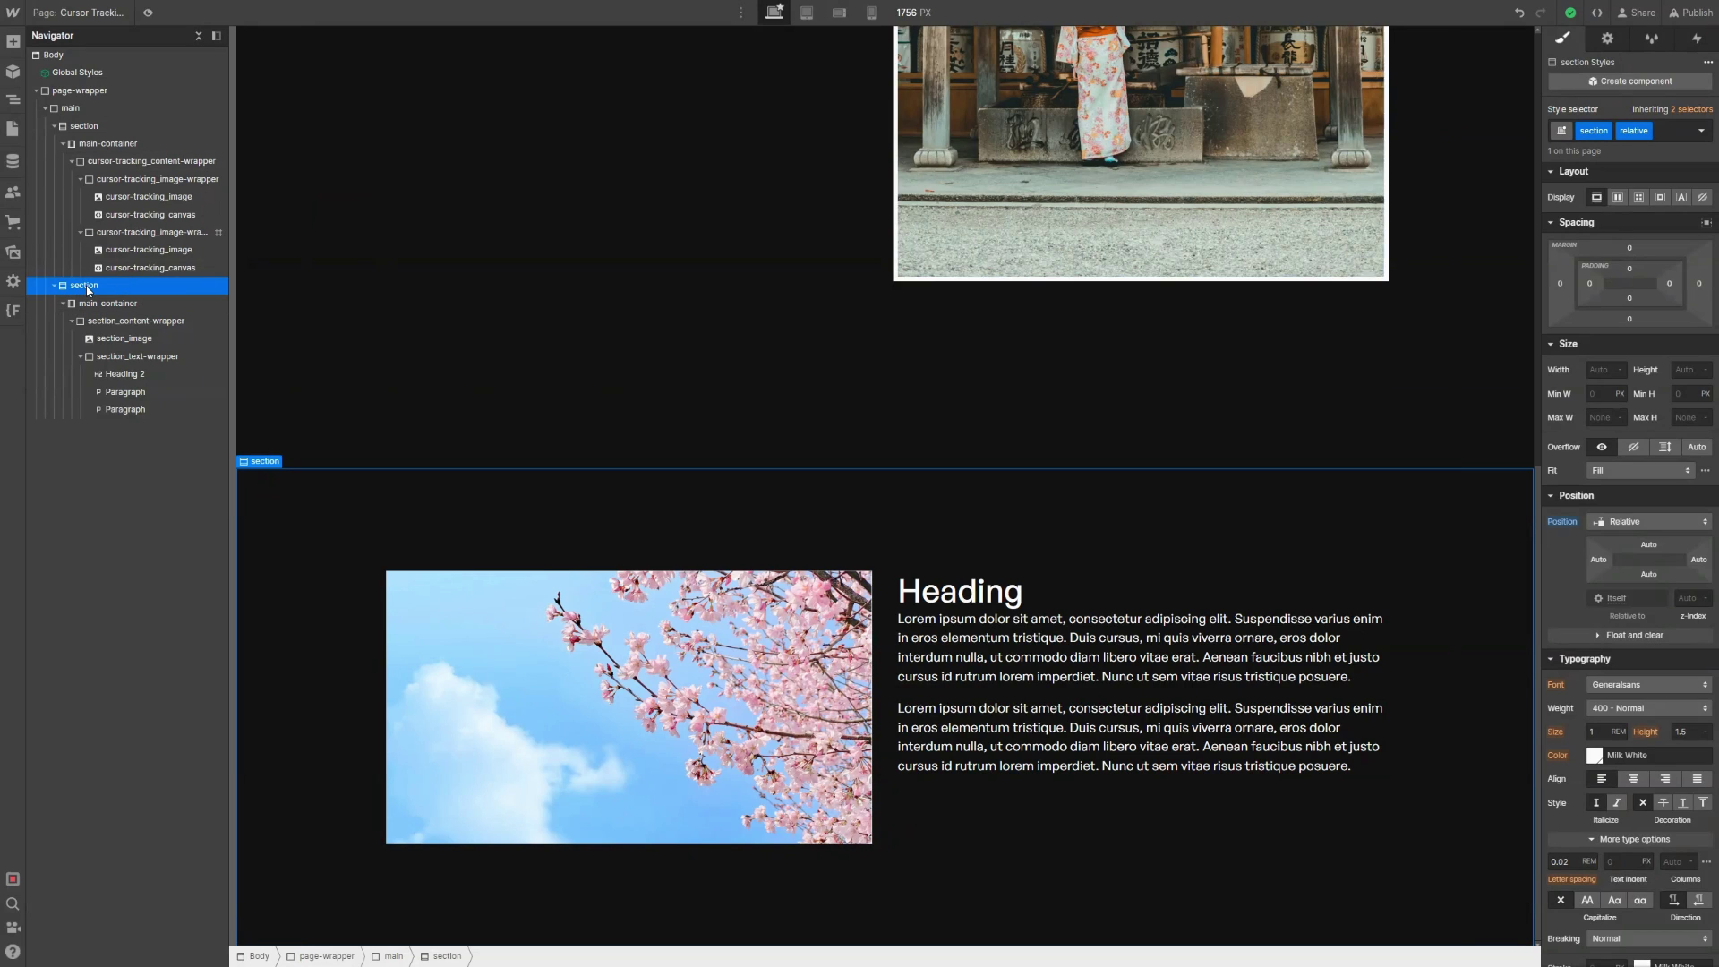
{"action": "key", "text": "ctrl+e"}
{"action": "type", "text": "embed"}
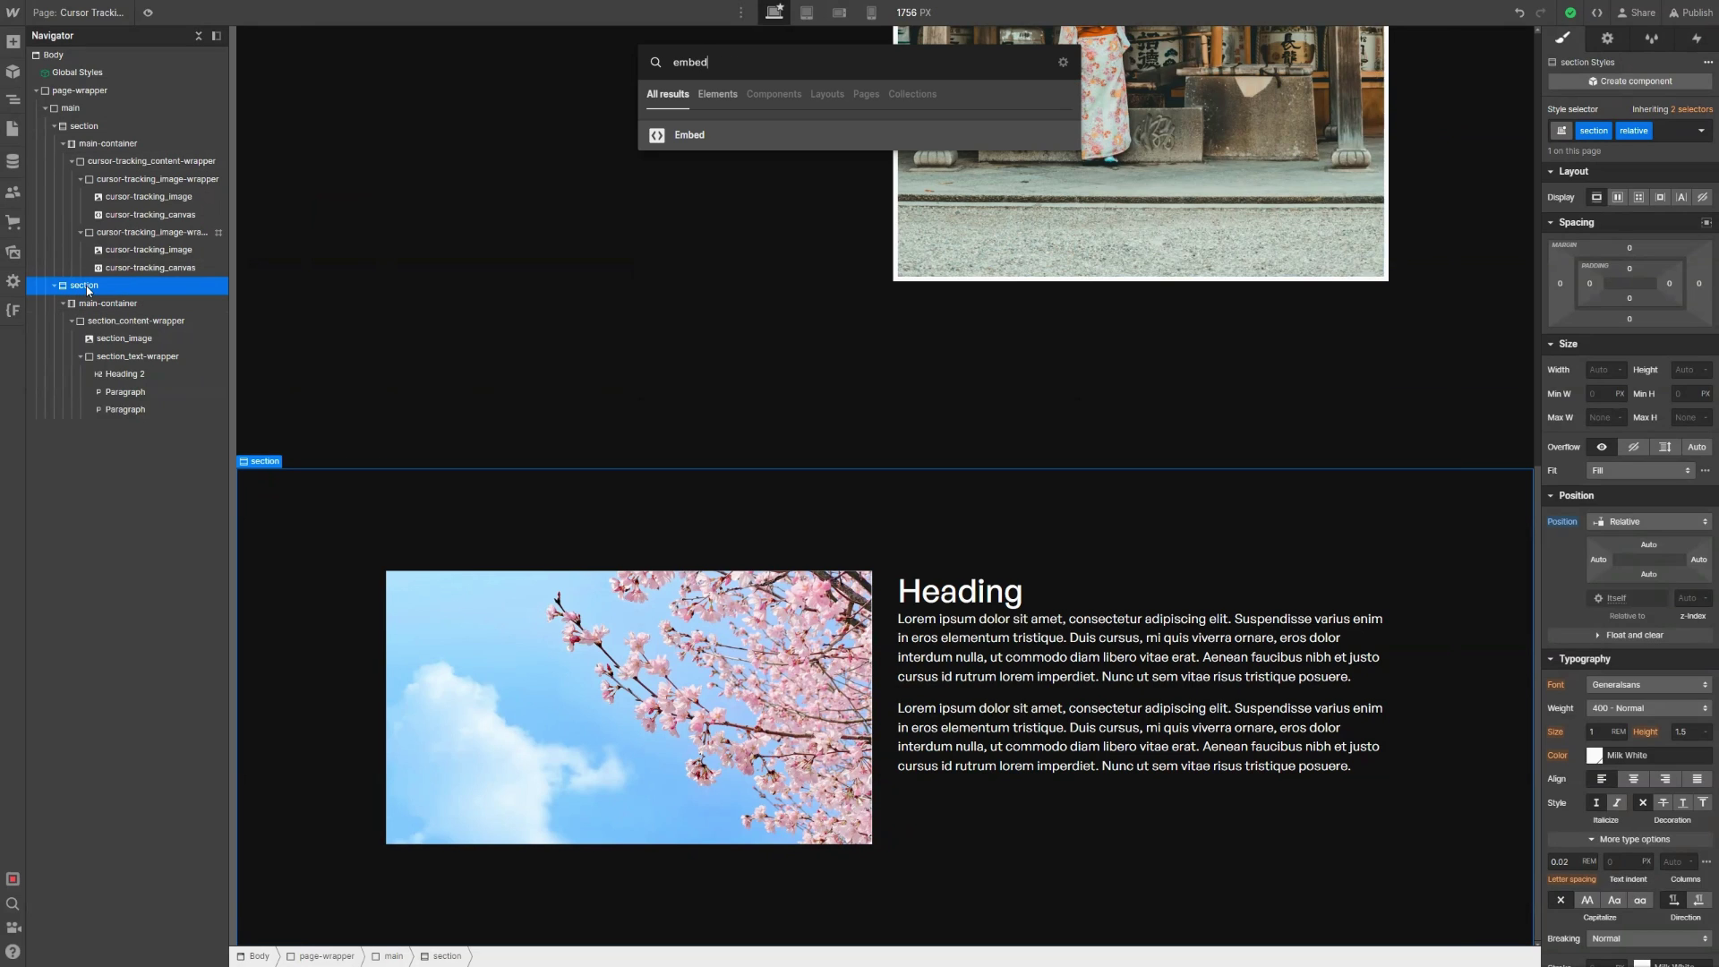
{"action": "key", "text": "Return"}
{"action": "type", "text": "<canvas>"}
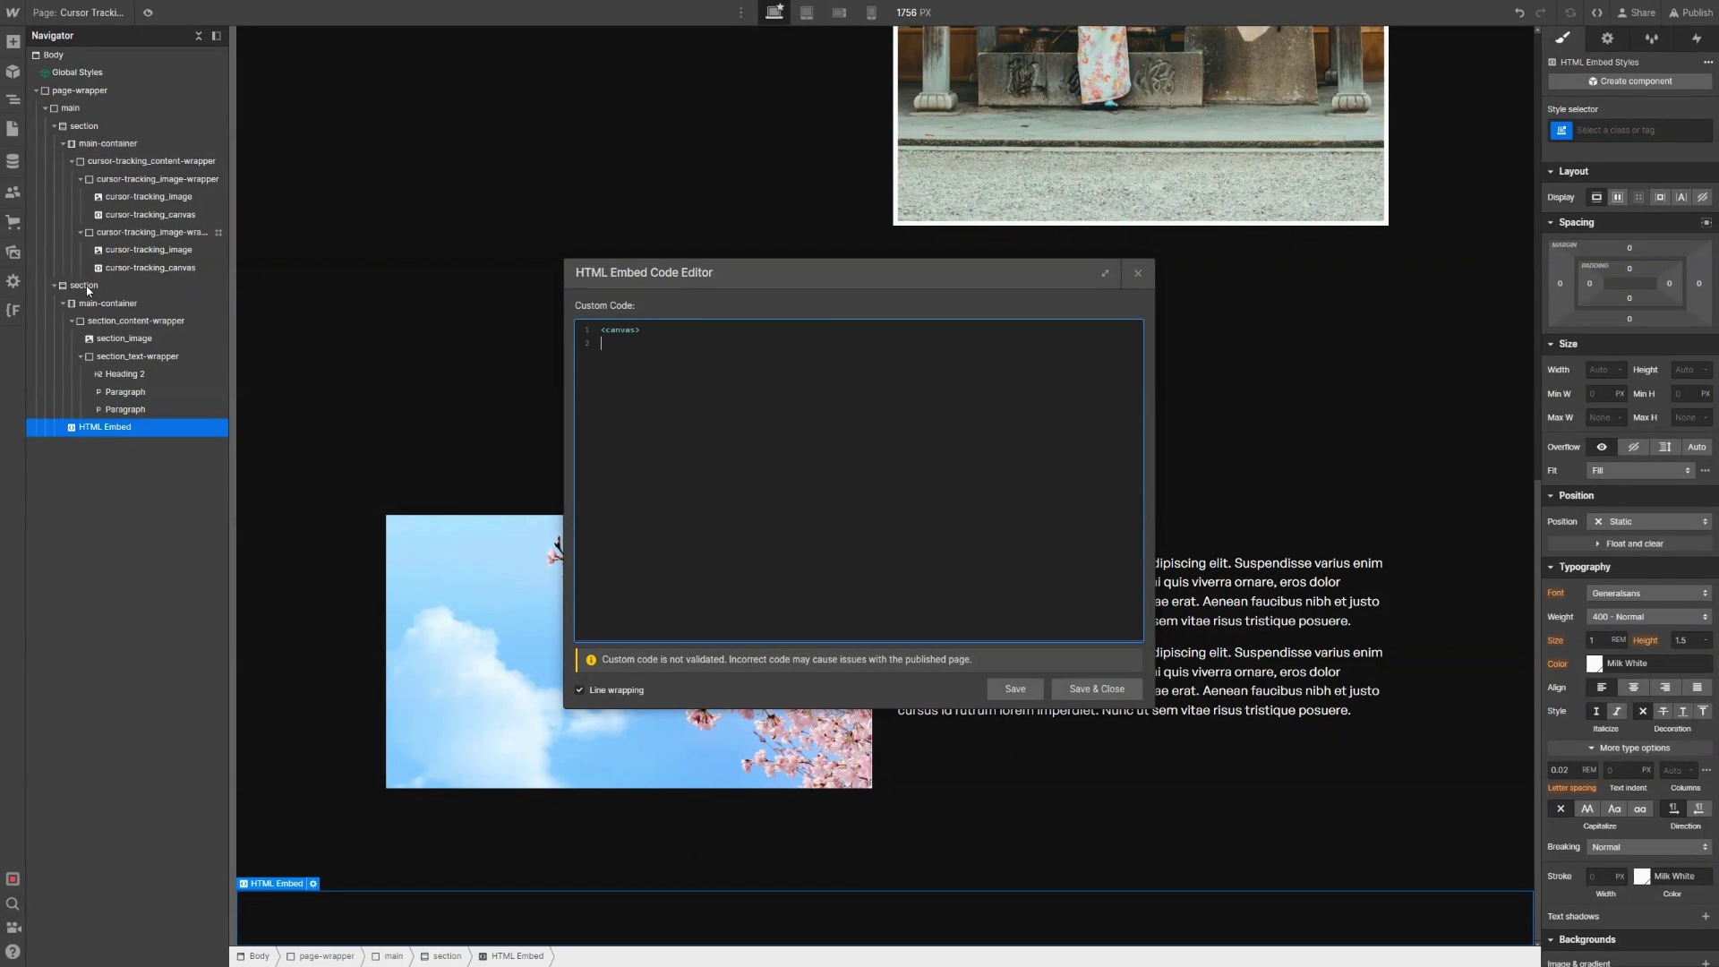
{"action": "type", "text": " </canvas>"}
{"action": "left_click", "coordinate": [1096, 688]}
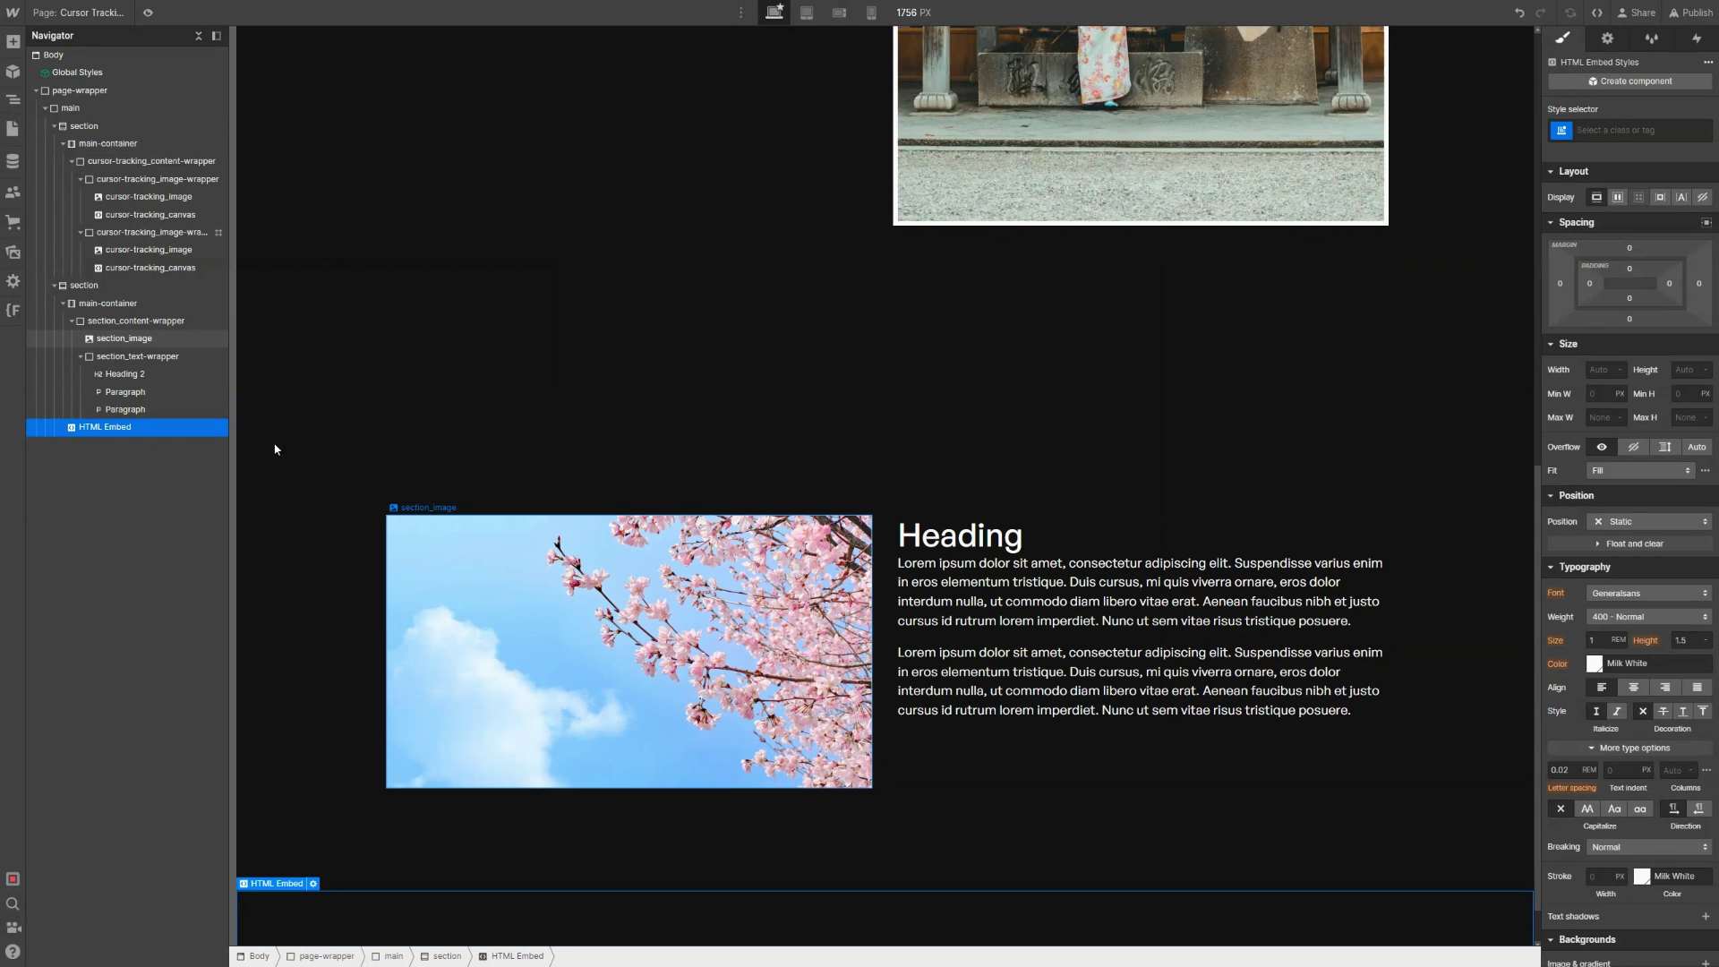
Step: Copy the class name cursor-tracking_canvas from the existing image canvas and apply it to the new HTML Embed
{"action": "key", "text": "ctrl+Return"}
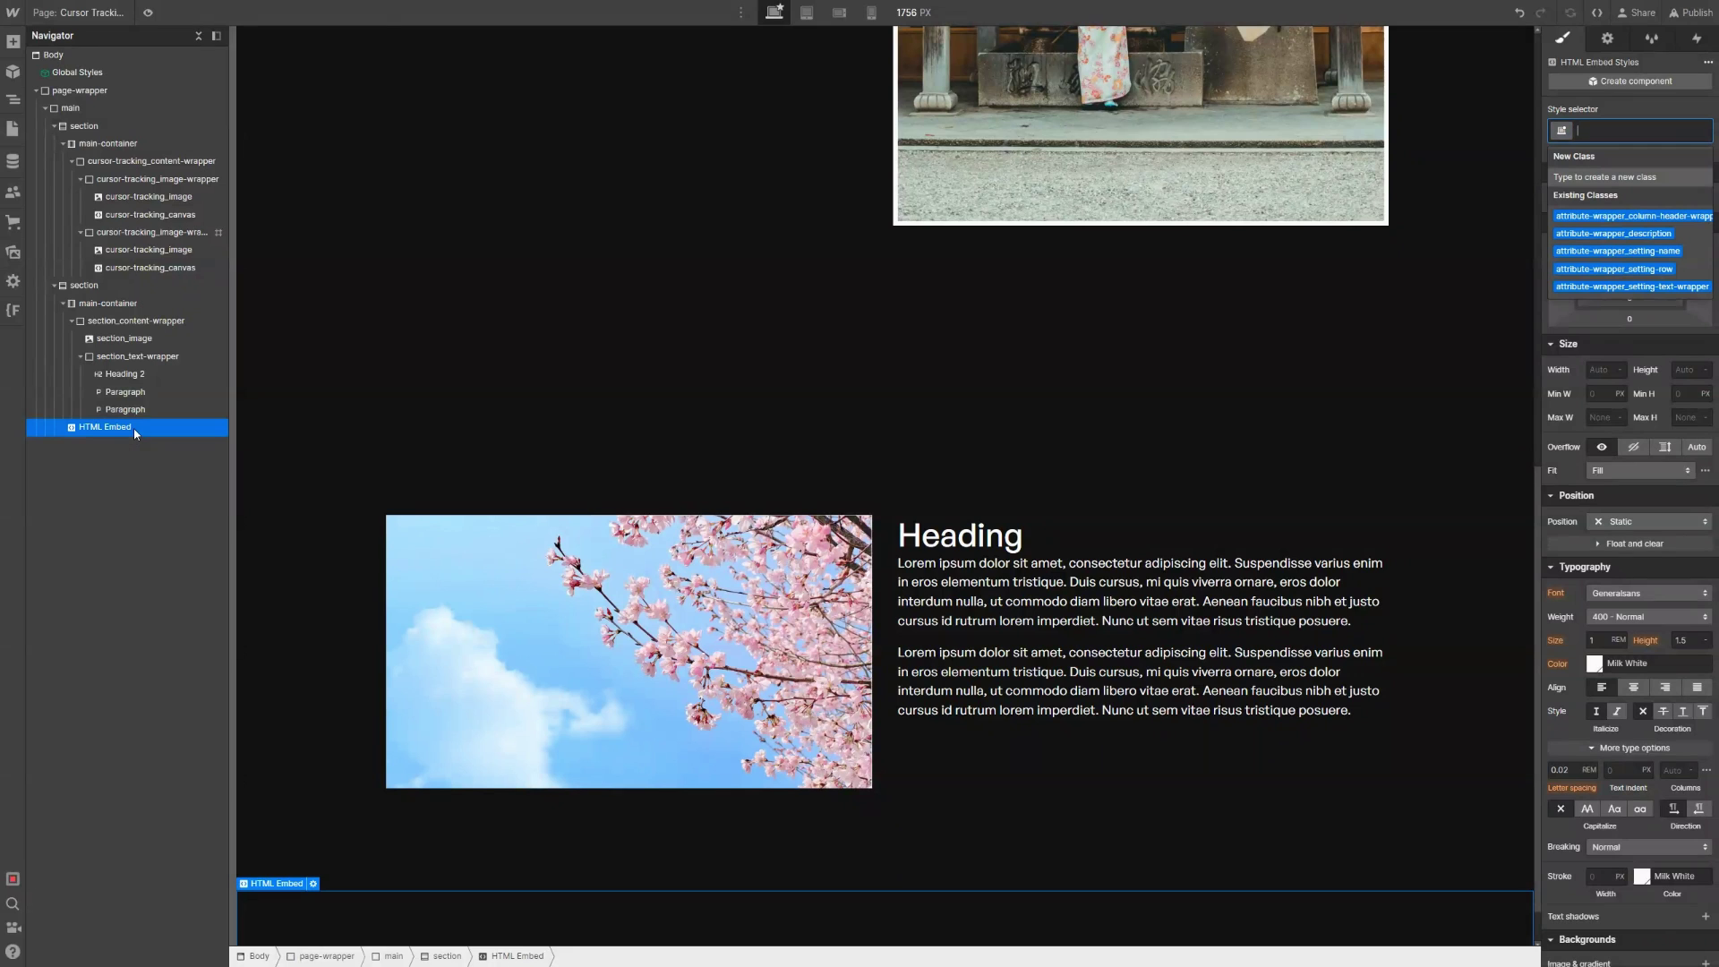
{"action": "left_click", "coordinate": [1061, 236]}
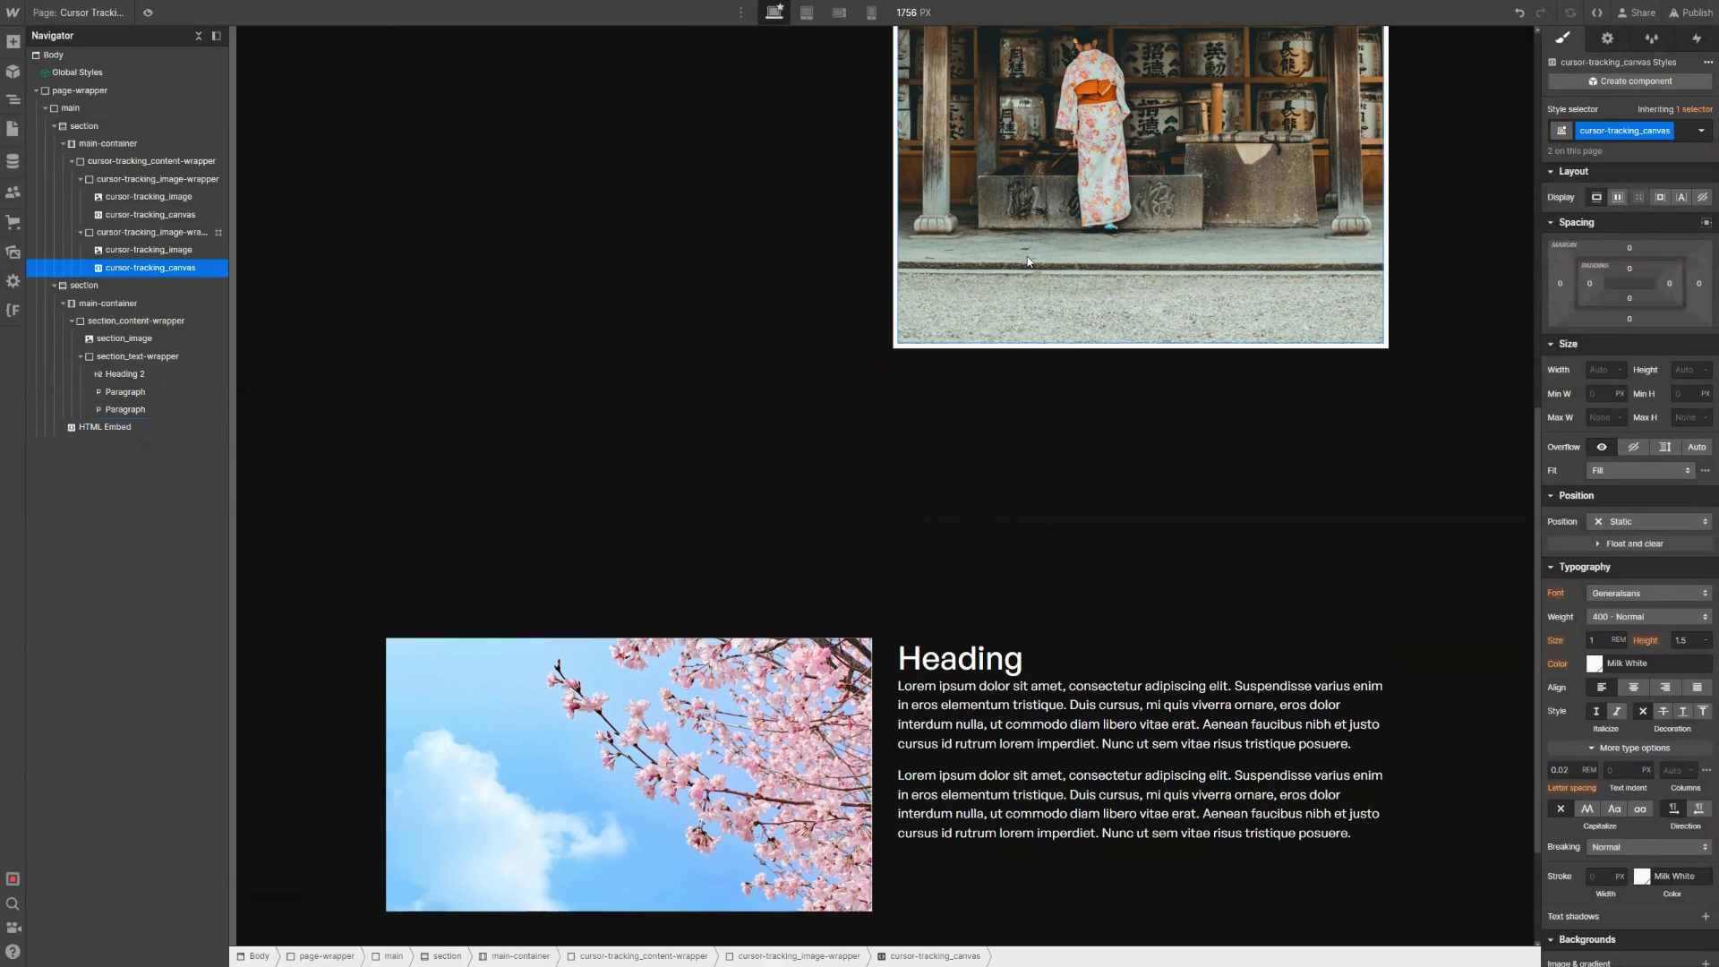
{"action": "double_click", "coordinate": [1626, 129]}
{"action": "key", "text": "ctrl+c"}
{"action": "scroll", "coordinate": [1180, 428], "scroll_direction": "down", "scroll_amount": 4}
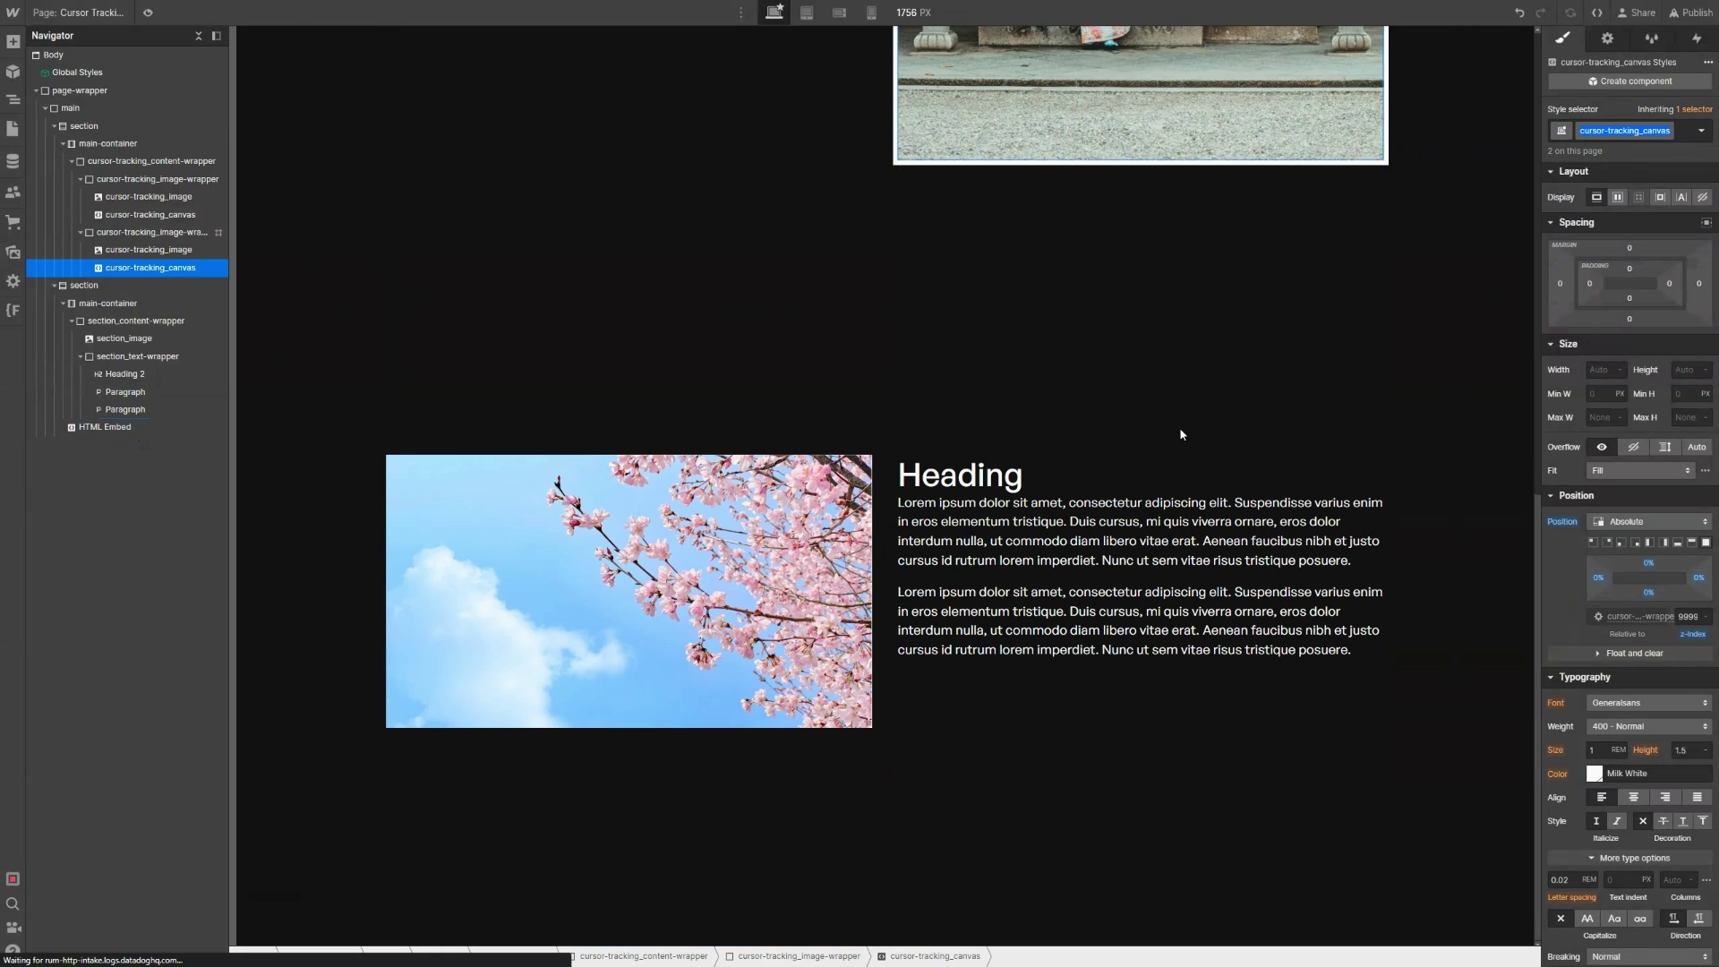
{"action": "left_click", "coordinate": [104, 427]}
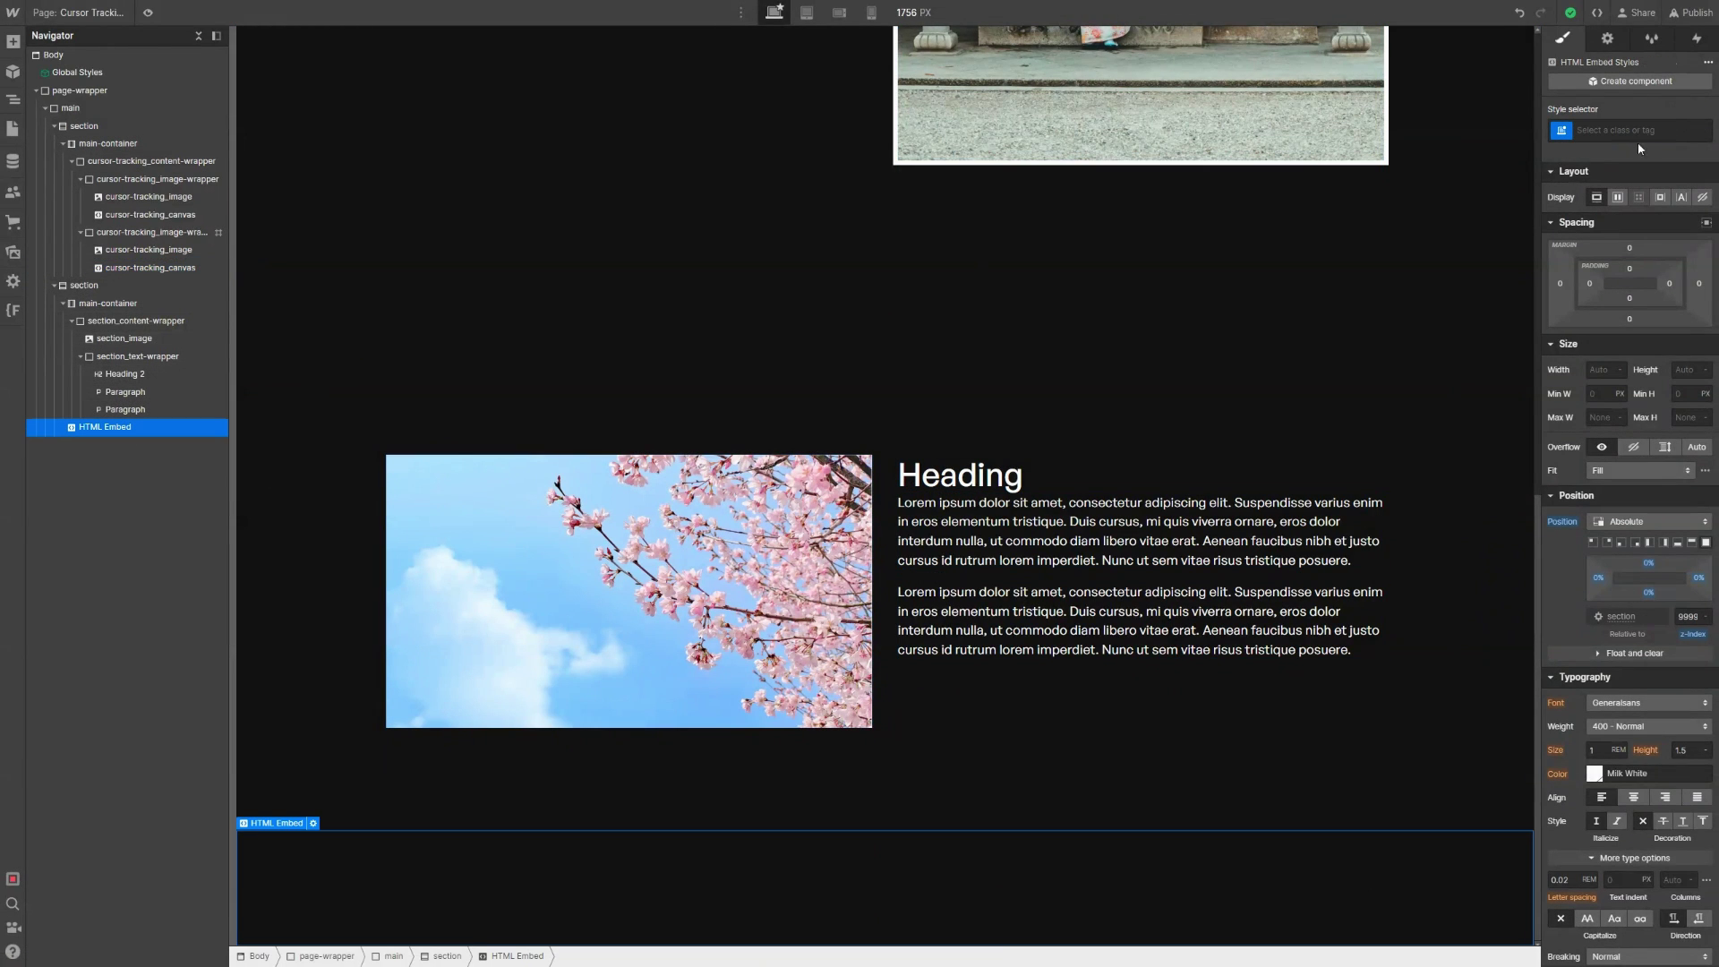
{"action": "left_click", "coordinate": [1677, 128]}
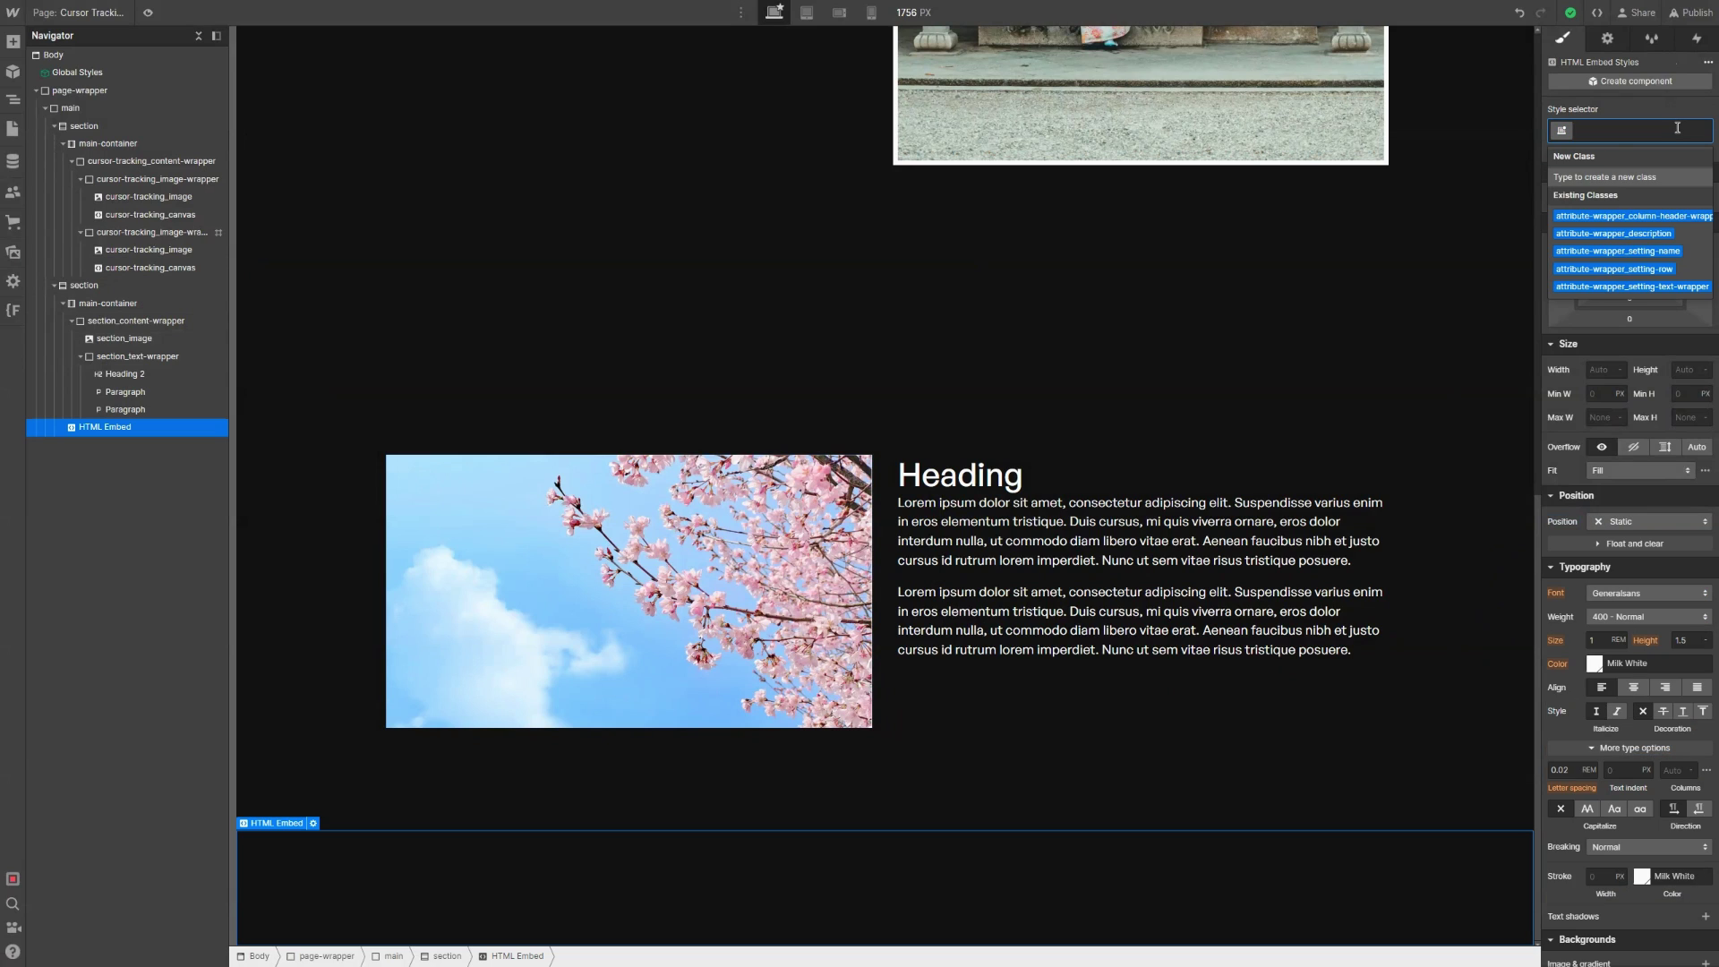
{"action": "key", "text": "ctrl+v"}
{"action": "key", "text": "Return"}
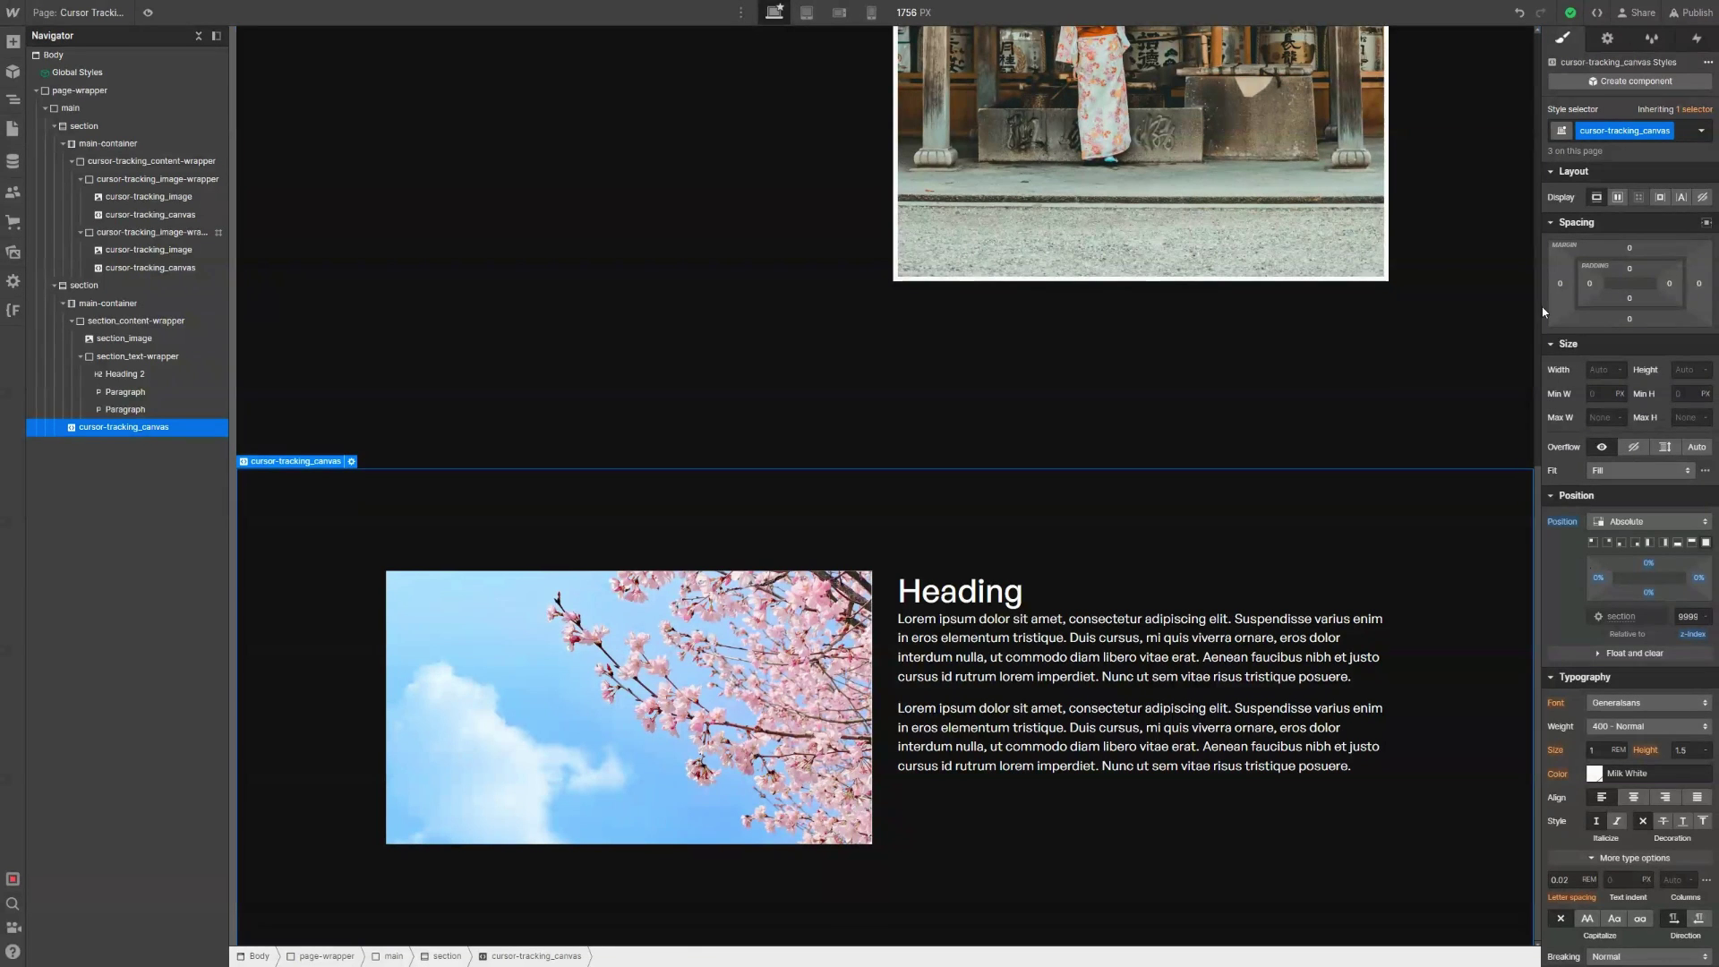
Step: Publish the site to the selected domains and open the live page at the new section
{"action": "left_click", "coordinate": [1690, 13]}
{"action": "left_click", "coordinate": [1681, 264]}
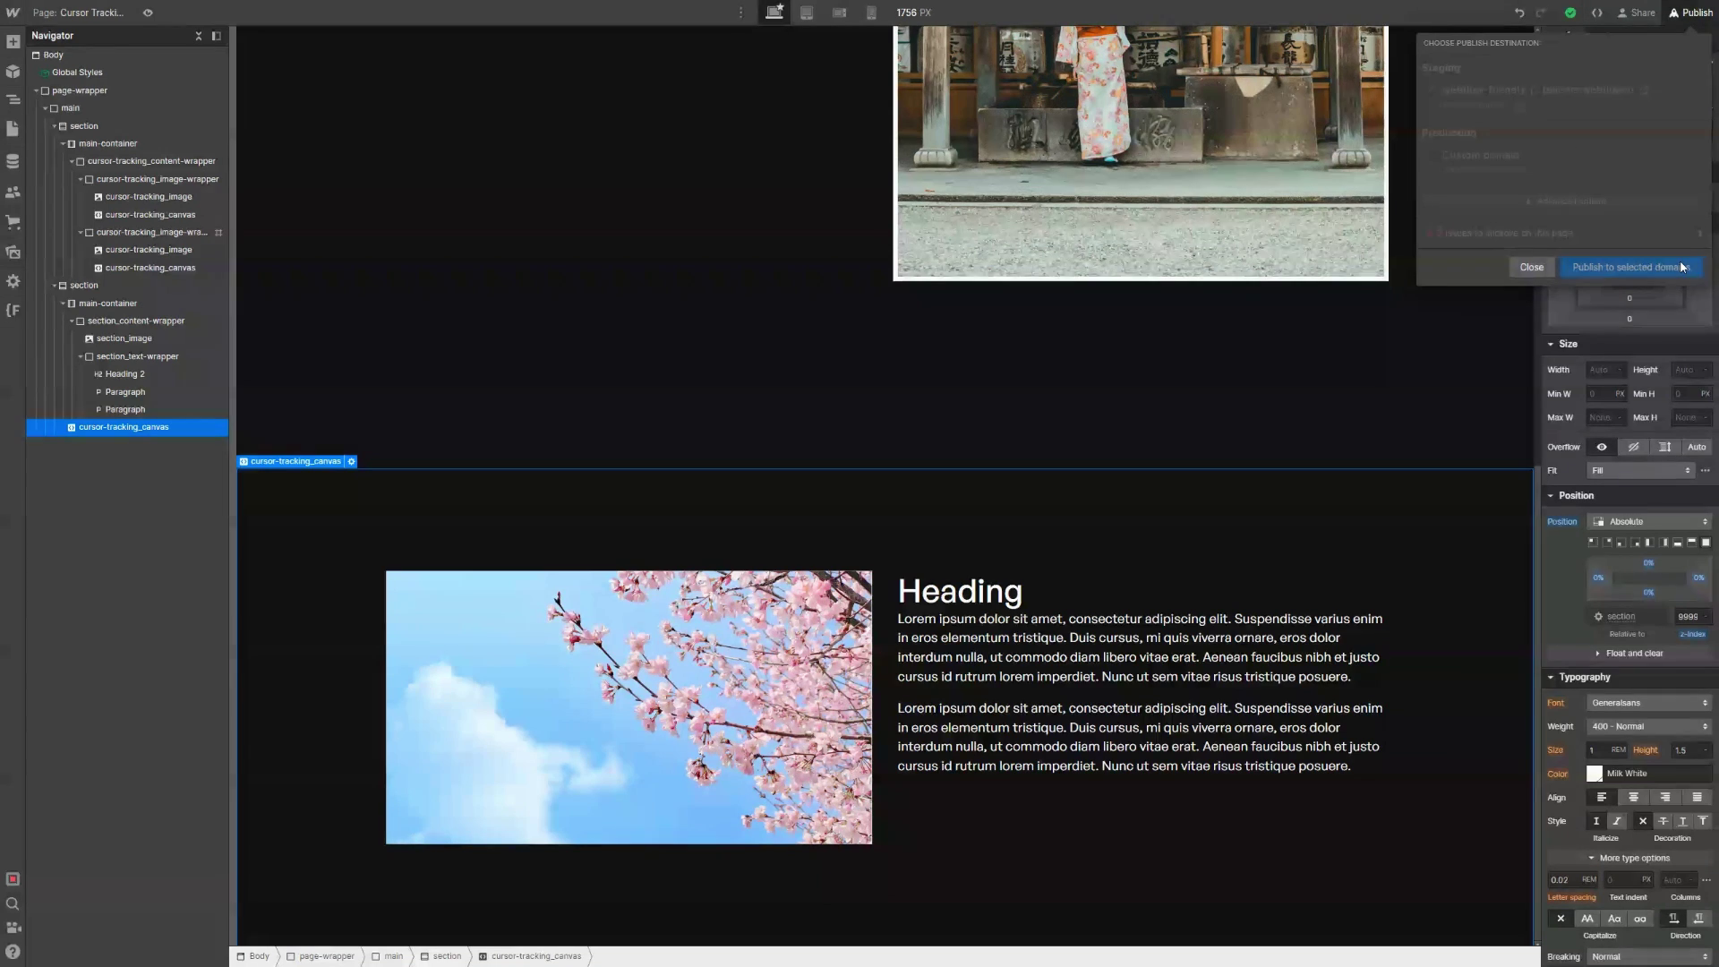
{"action": "left_click", "coordinate": [1647, 90]}
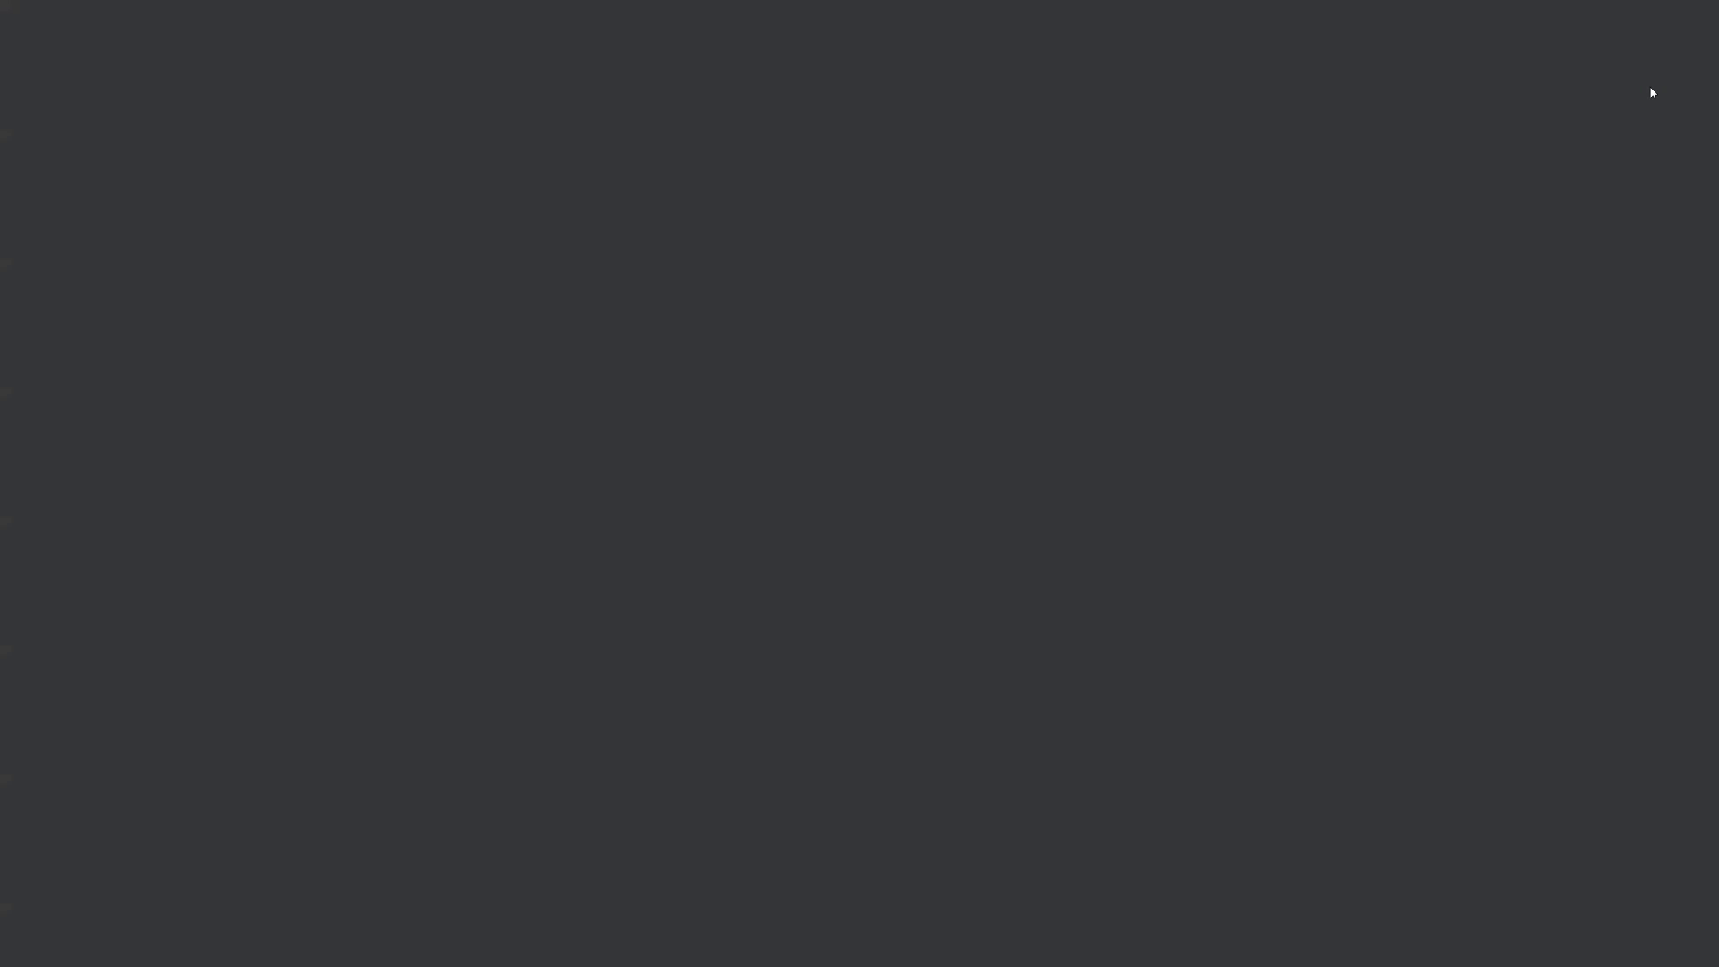
{"action": "scroll", "coordinate": [1573, 57], "scroll_direction": "down", "scroll_amount": 8}
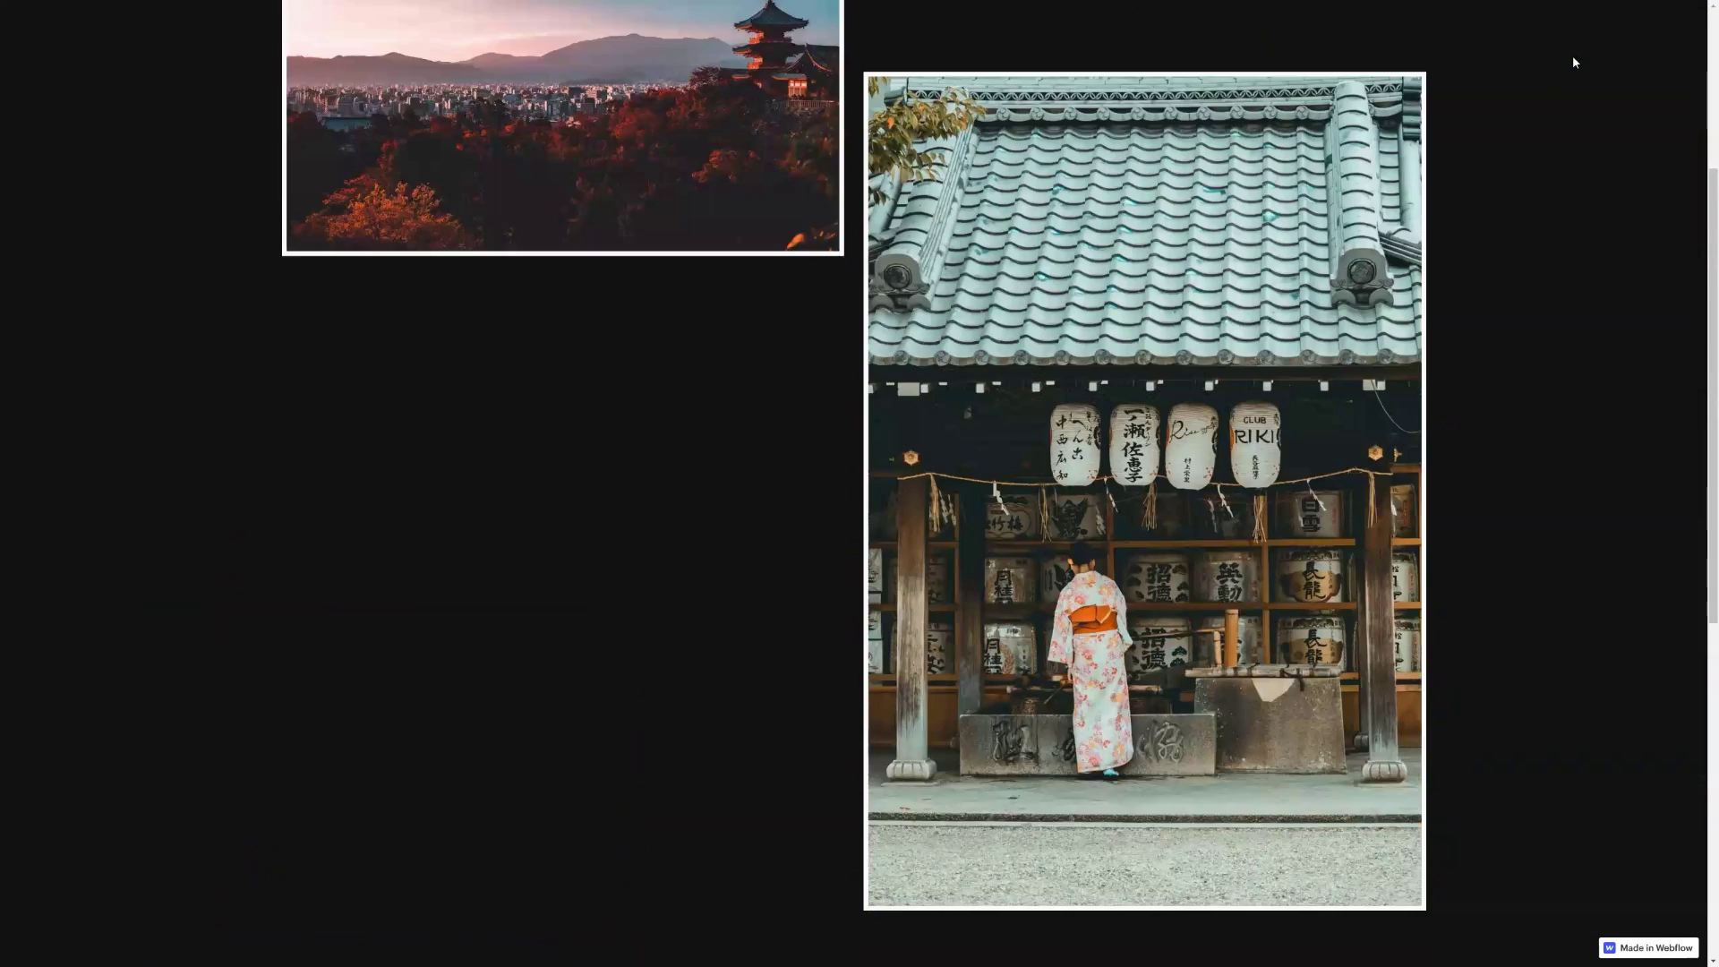
{"action": "scroll", "coordinate": [1573, 59], "scroll_direction": "down", "scroll_amount": 2}
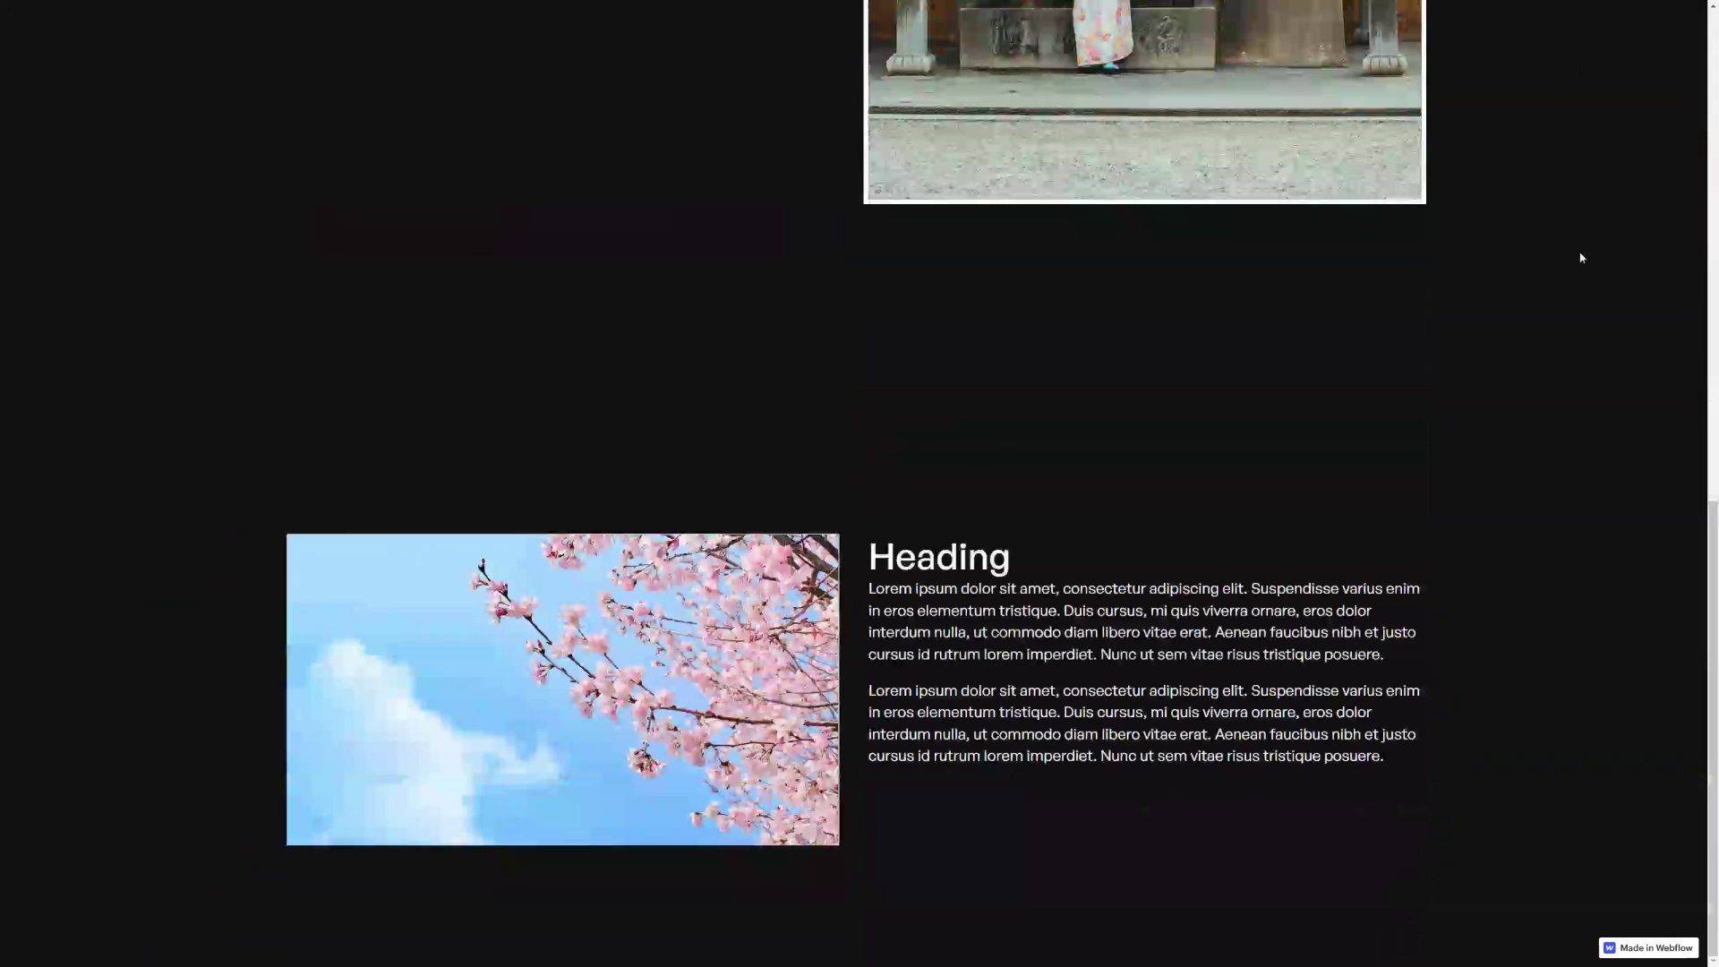